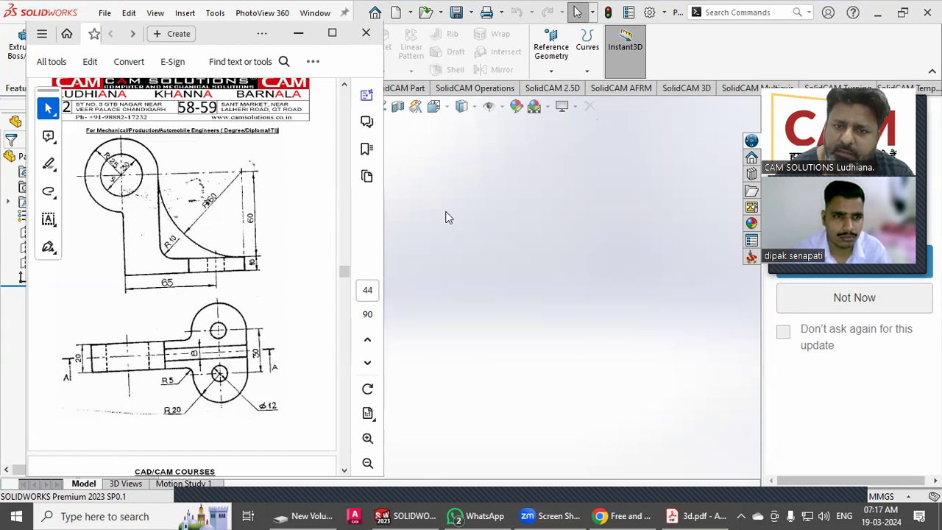
# Step: Start a sketch on the Front Plane and draw a 30 mm diameter circle centred on the origin
pyautogui.click(510, 233)
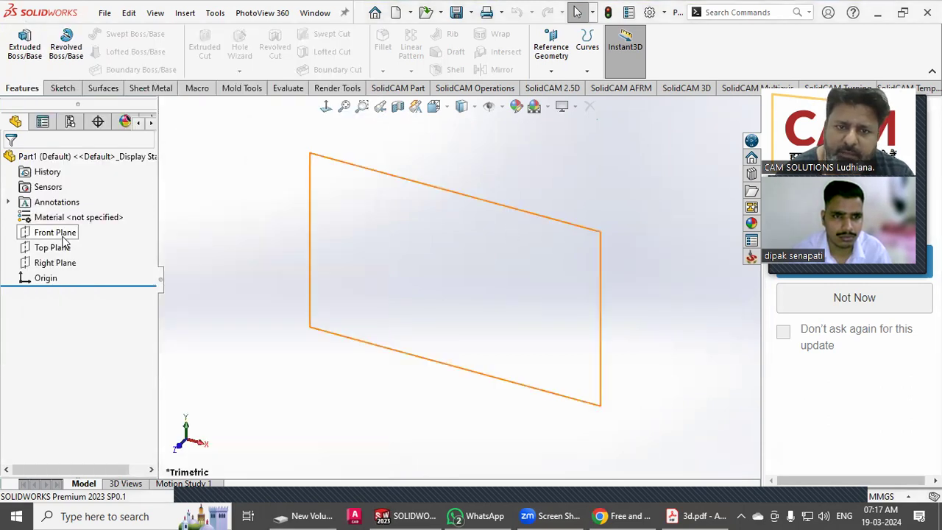
pyautogui.click(74, 232)
pyautogui.click(75, 216)
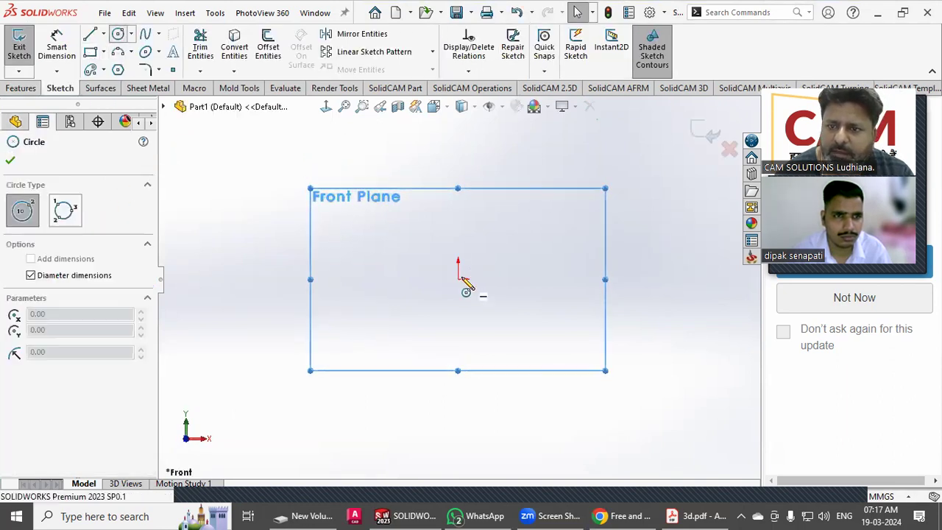
pyautogui.click(458, 279)
pyautogui.write('30')
pyautogui.press('Return')
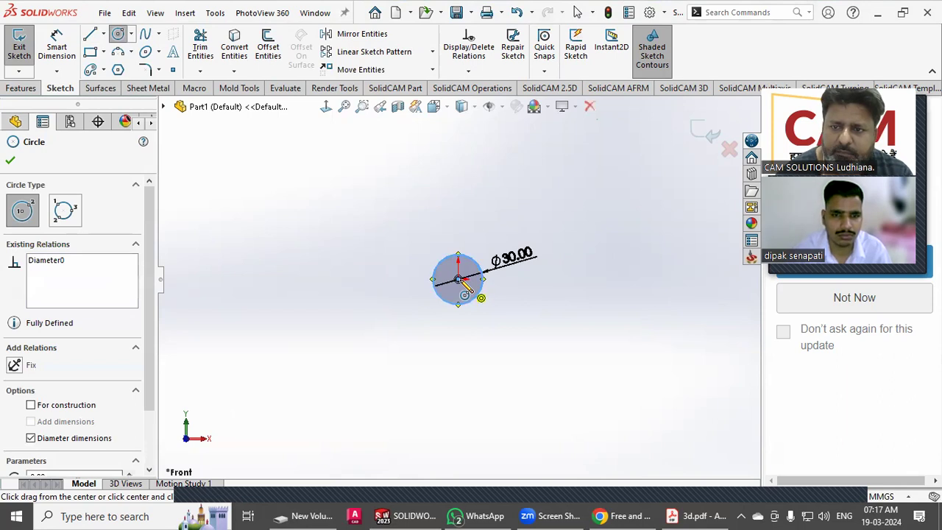
# Step: Draw a second circle about 17 mm in diameter, concentric with the 30 mm circle at the origin
pyautogui.write('20')
pyautogui.press('Return')
pyautogui.rightClick(408, 305)
pyautogui.click(432, 310)
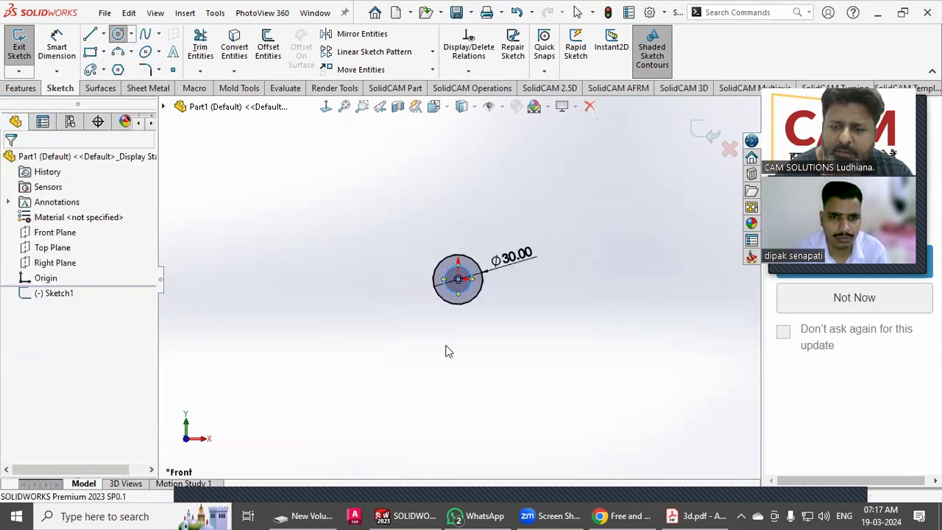
# Step: Check the reference drawing and dimension the undimensioned inner circle with a diameter of 25 mm
pyautogui.click(661, 514)
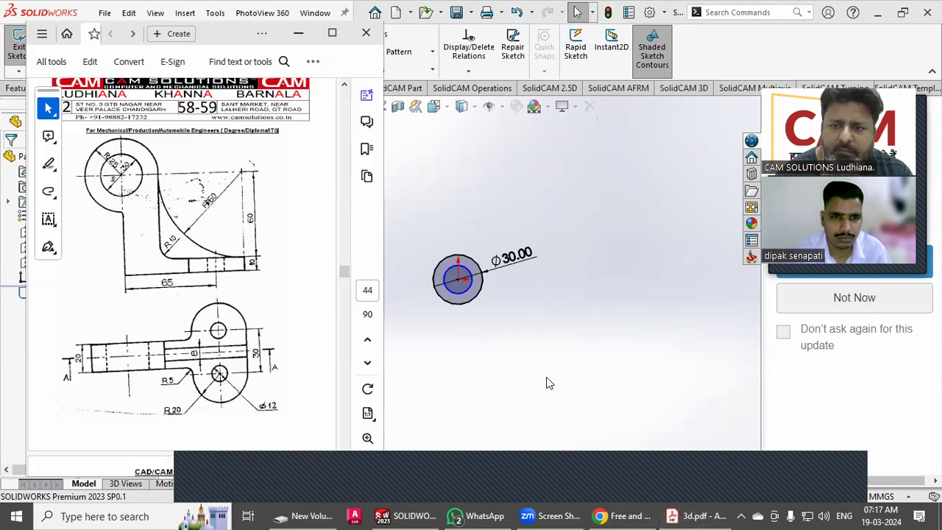
pyautogui.click(519, 342)
pyautogui.click(446, 298)
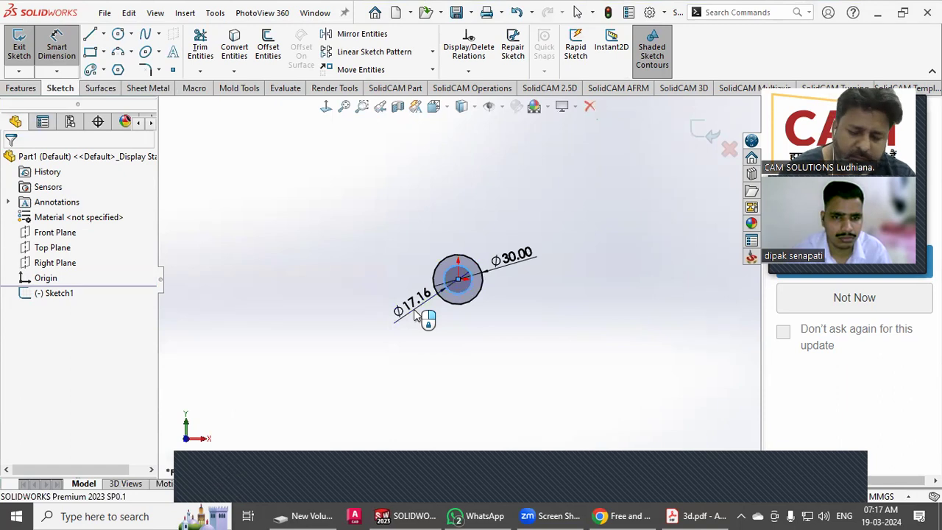
pyautogui.click(415, 312)
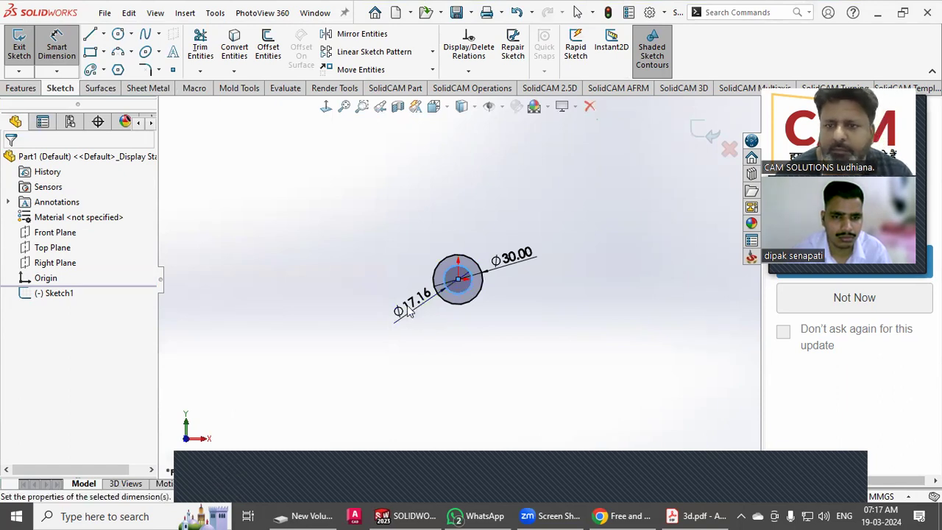
pyautogui.write('25')
pyautogui.press('Return')
pyautogui.rightClick(323, 258)
pyautogui.click(356, 305)
pyautogui.click(356, 311)
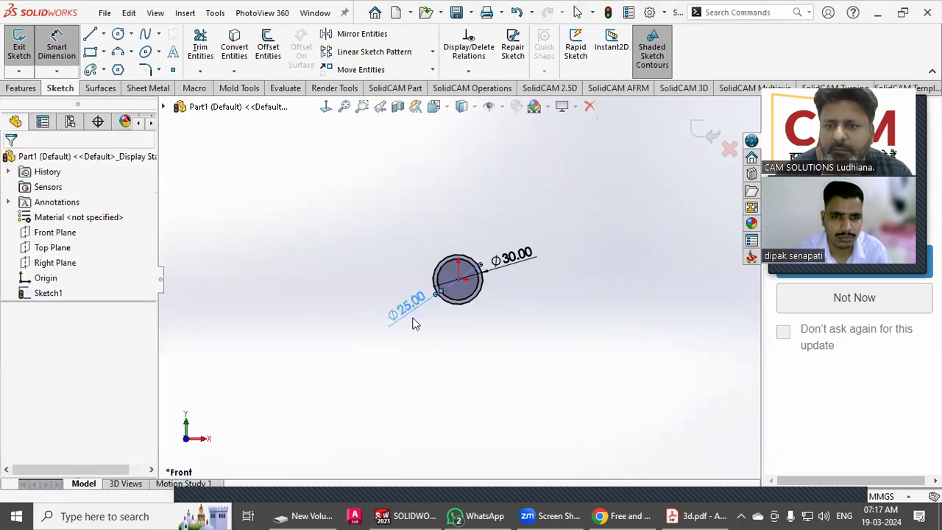
# Step: Set the 25 mm circle's diameter to 50 mm and reposition the 30 mm diameter dimension beside the circles
pyautogui.doubleClick(410, 312)
pyautogui.write('50')
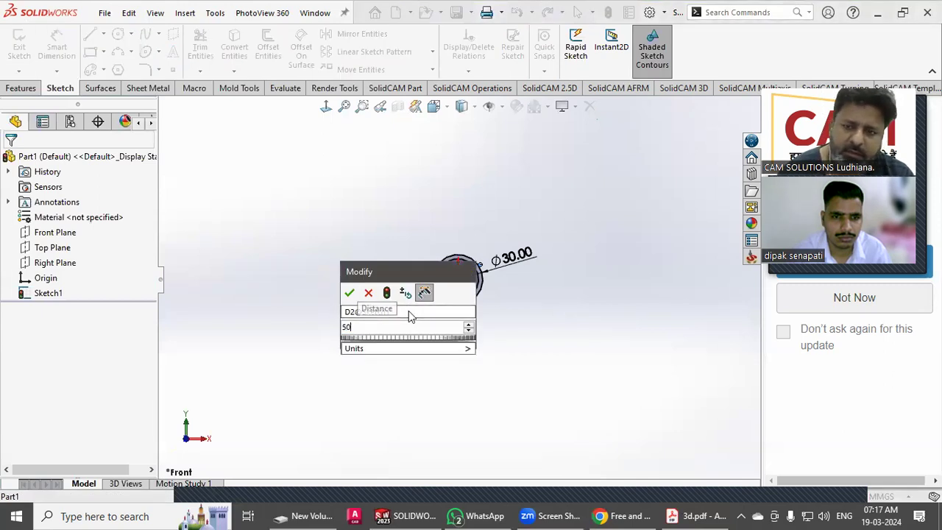
pyautogui.press('Return')
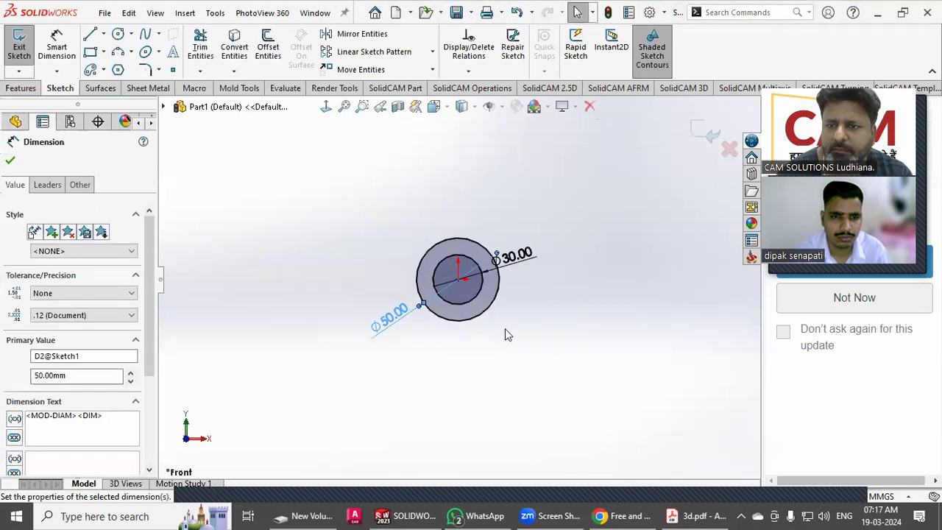
pyautogui.scroll(3, 371, 184)
pyautogui.scroll(-1, 591, 340)
pyautogui.scroll(-1, 593, 346)
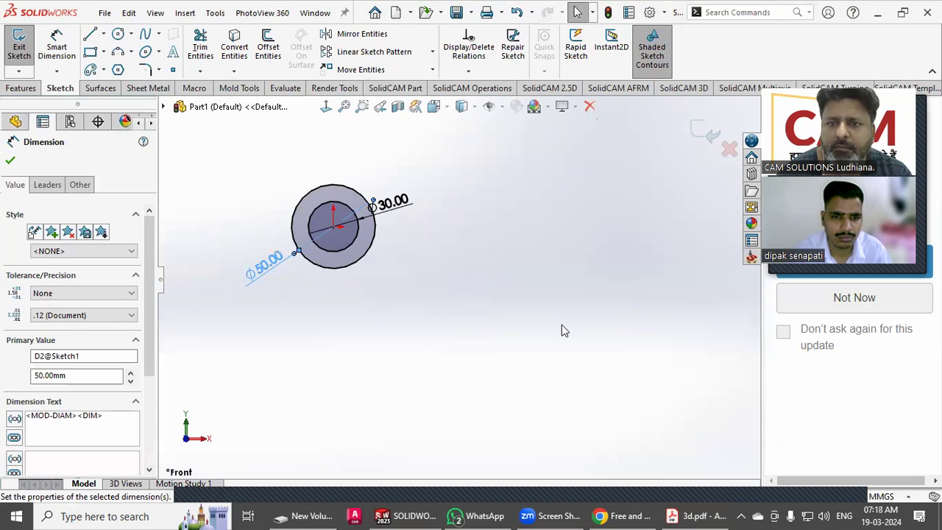
pyautogui.click(550, 322)
pyautogui.click(399, 226)
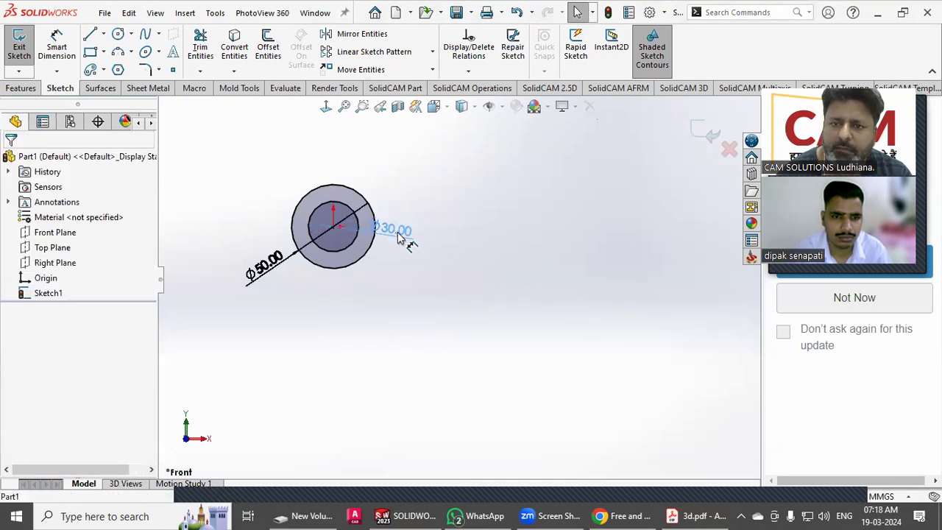
# Step: Draw a vertical line about 108 mm down from the outer circle's right quadrant, followed by a horizontal line to the right
pyautogui.click(92, 36)
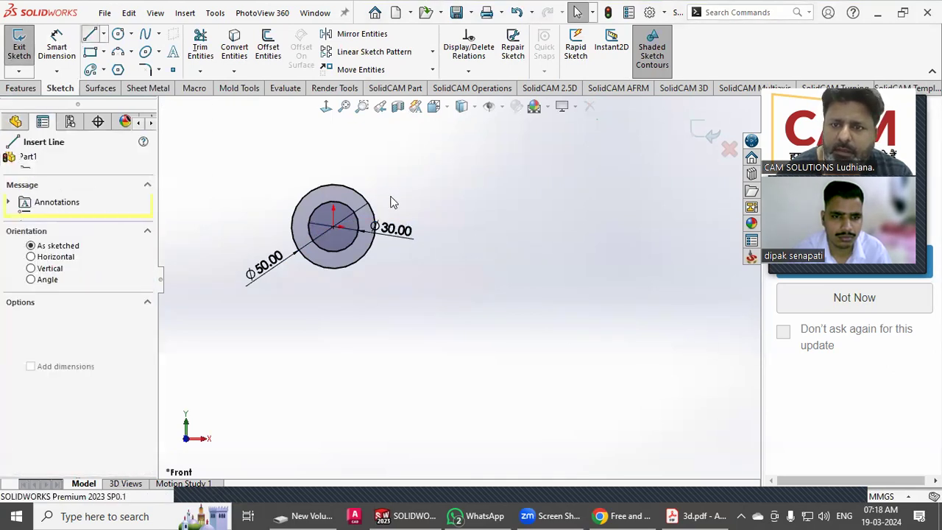
pyautogui.click(375, 227)
pyautogui.click(375, 408)
pyautogui.click(584, 408)
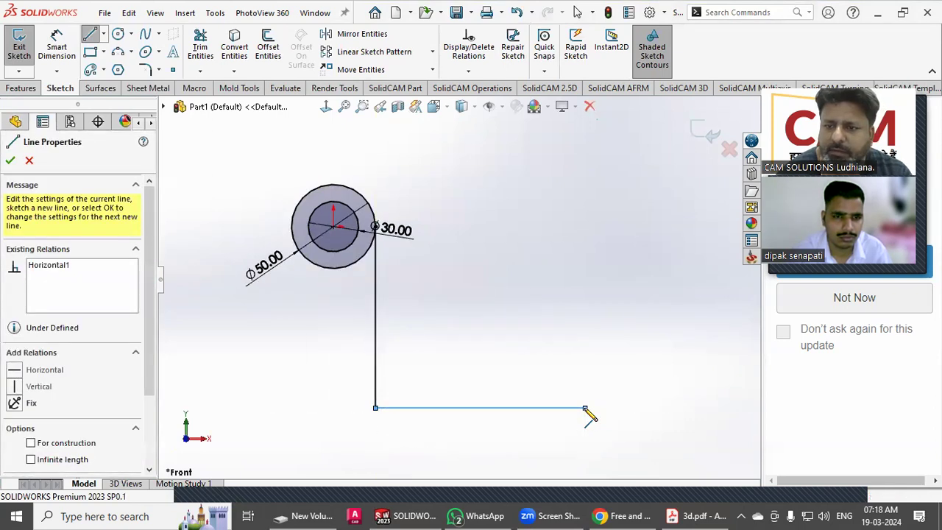
pyautogui.rightClick(586, 409)
pyautogui.click(618, 367)
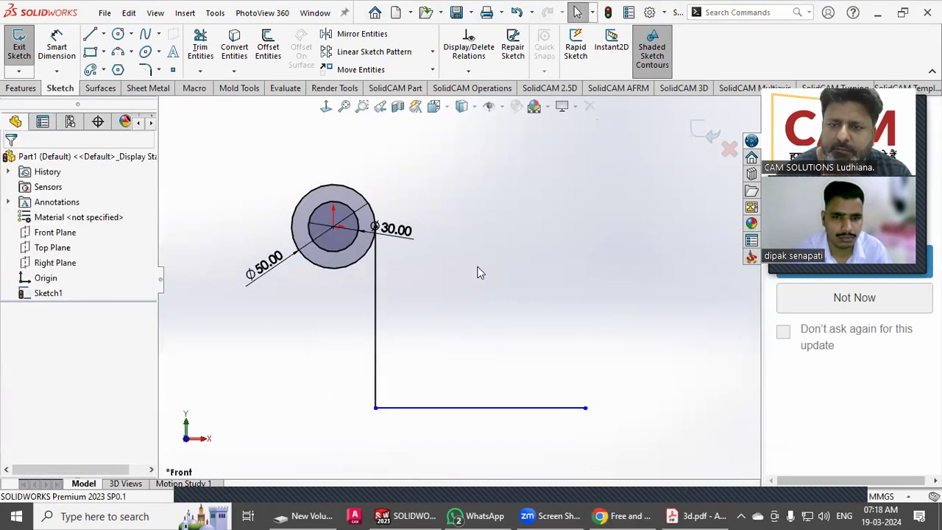
# Step: Continue the profile from the horizontal line's free end with a short downward line, a line back left and an upward line about 82 mm long
pyautogui.click(89, 33)
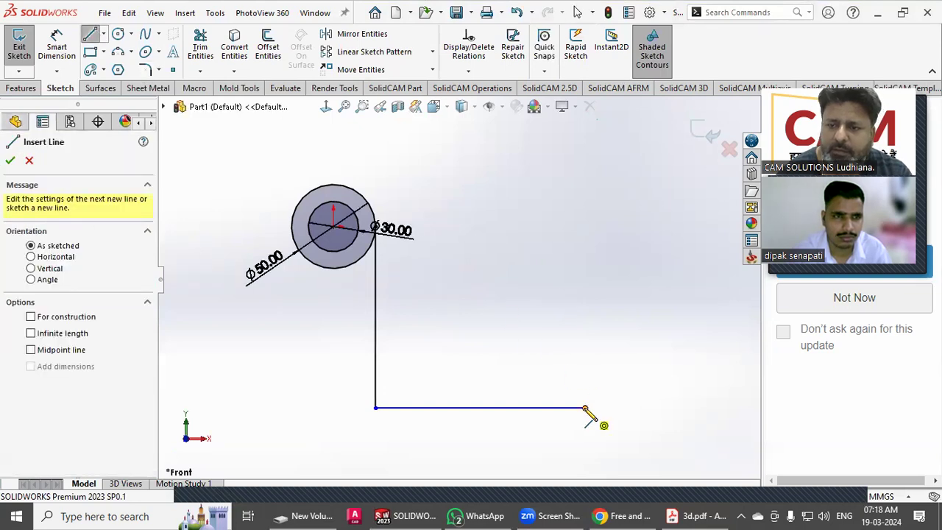
pyautogui.click(584, 408)
pyautogui.click(361, 431)
pyautogui.rightClick(360, 296)
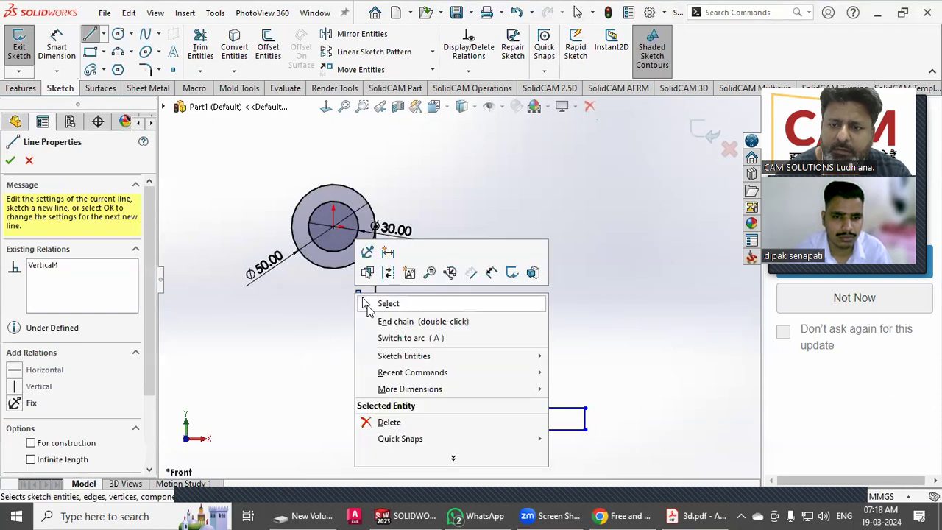
pyautogui.click(388, 303)
# Step: Check the reference drawing and make the left vertical line coincident with the circles' centre point
pyautogui.click(689, 515)
pyautogui.click(689, 514)
pyautogui.click(688, 514)
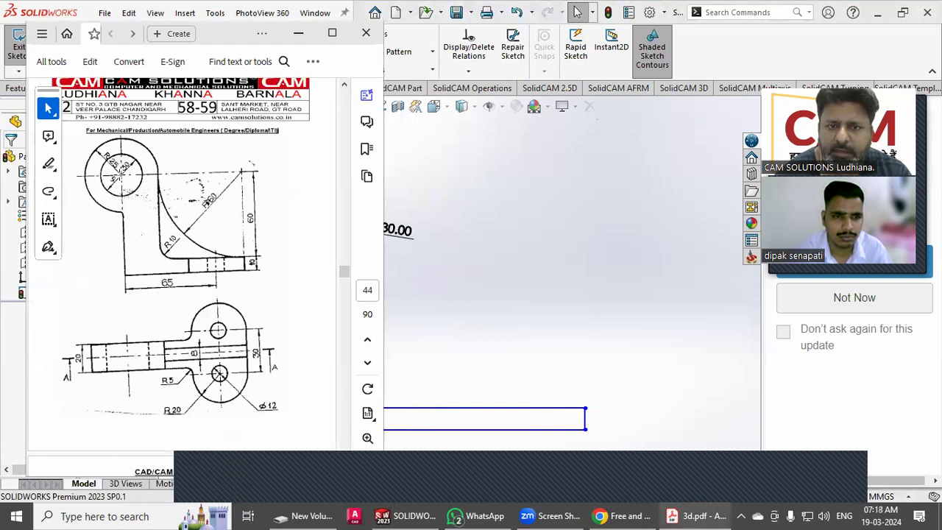
pyautogui.click(438, 213)
pyautogui.click(359, 321)
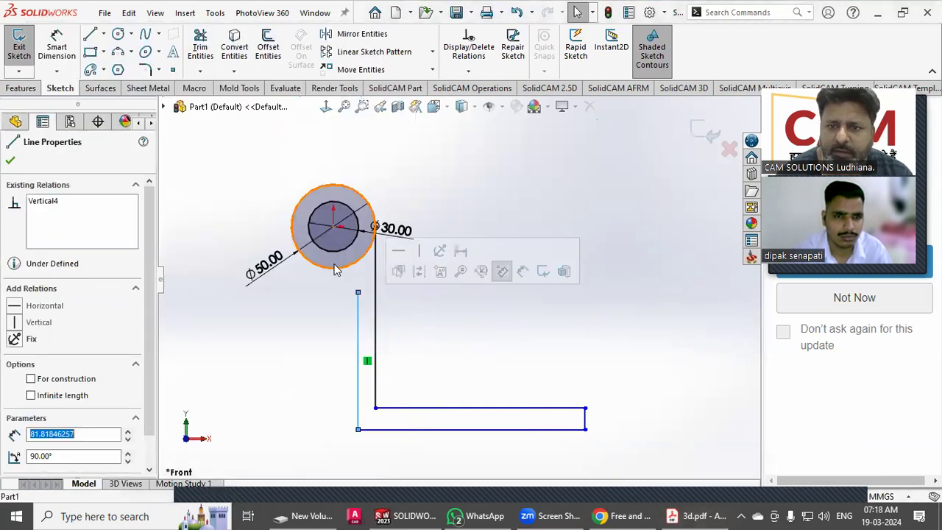
pyautogui.keyDown('ctrl'); pyautogui.click(334, 228); pyautogui.keyUp('ctrl')
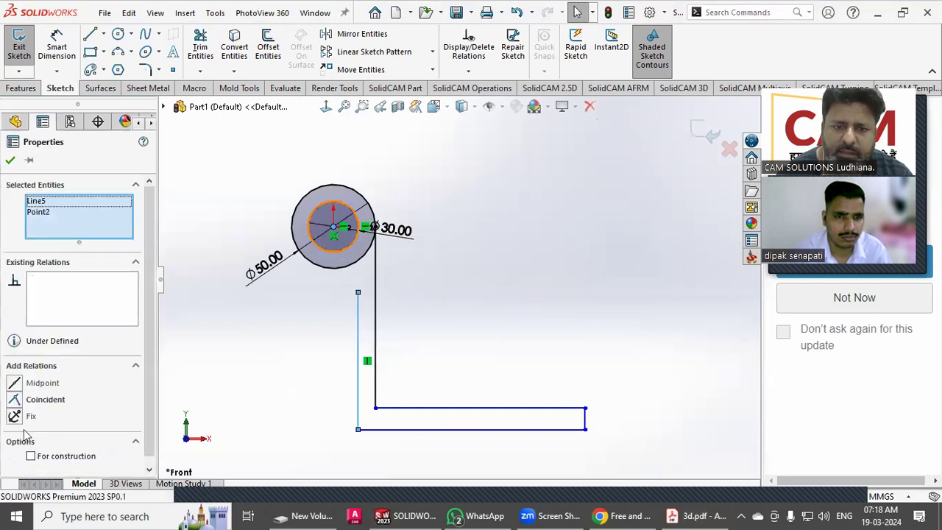
pyautogui.click(15, 399)
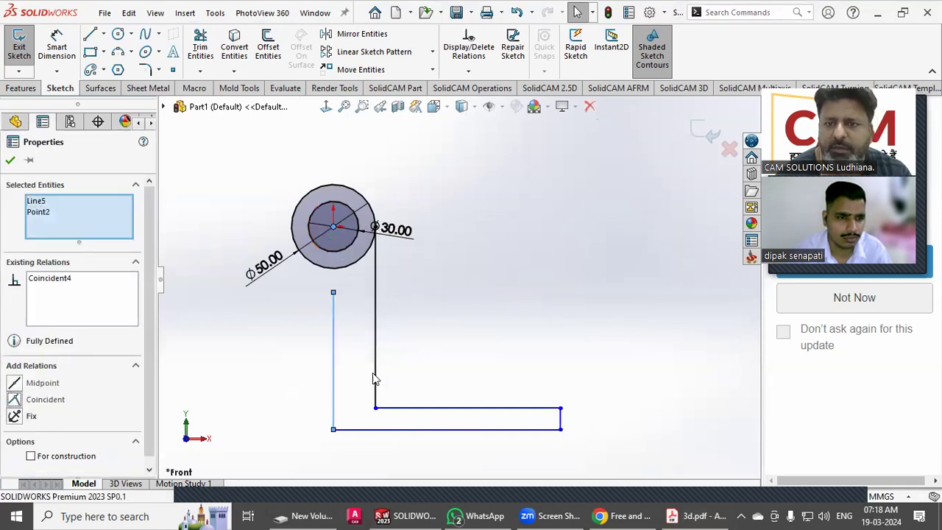
pyautogui.click(481, 368)
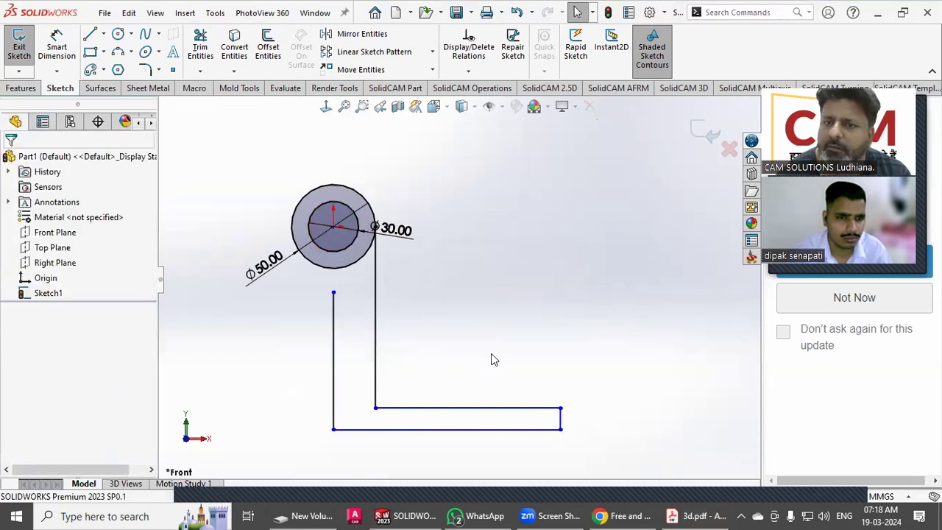
# Step: Make the upper endpoint of the left vertical line coincident with the 50 mm outer circle
pyautogui.click(333, 292)
pyautogui.click(339, 271)
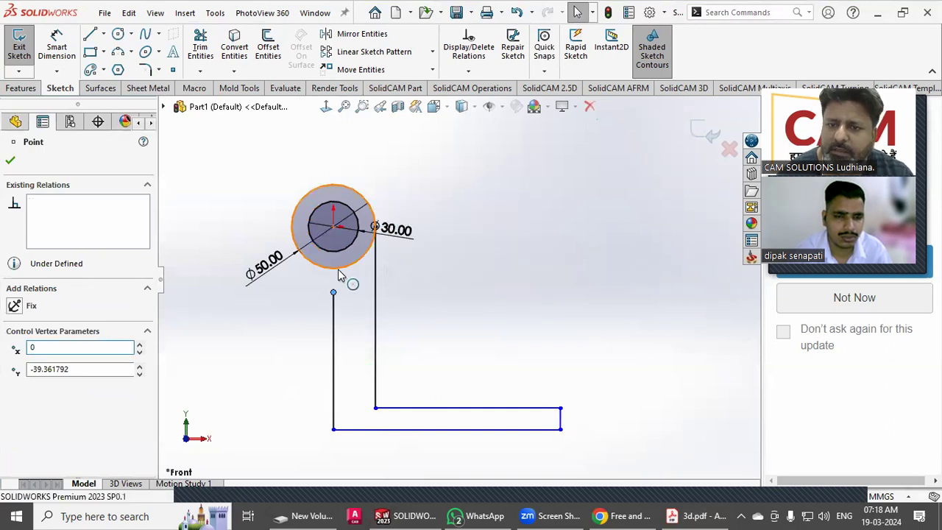
pyautogui.click(16, 401)
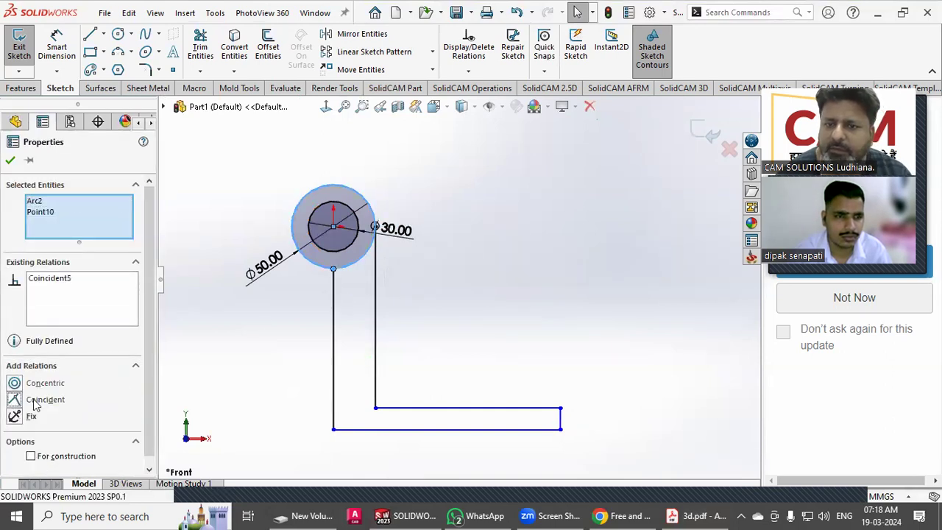
pyautogui.click(266, 375)
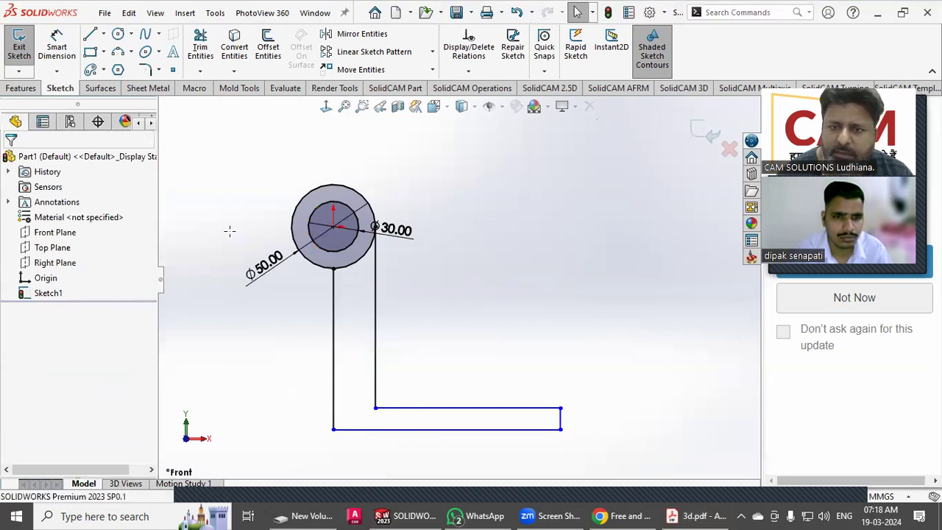
# Step: Check the reference drawing and dimension the vertical distance from the circle centre to the upper horizontal line as 60 mm
pyautogui.hotkey('alt', 'Tab')
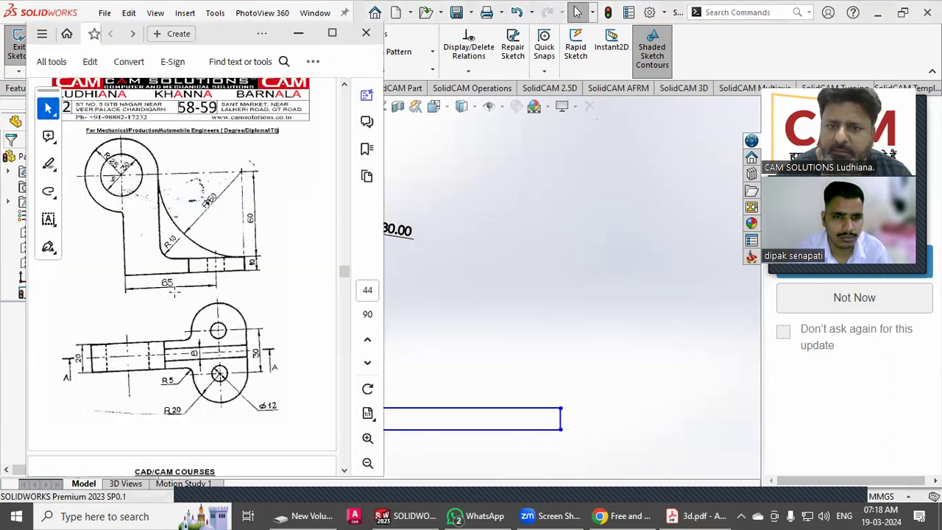
pyautogui.click(501, 273)
pyautogui.click(56, 46)
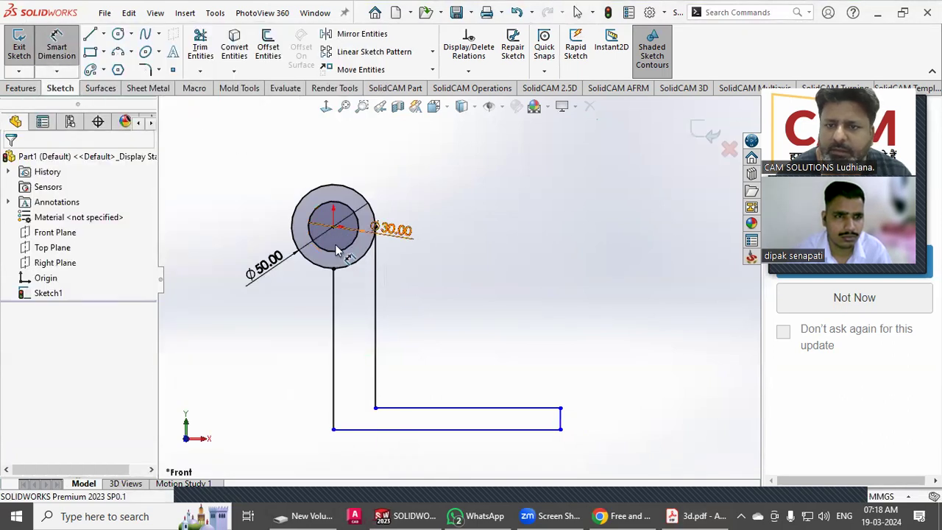
pyautogui.click(361, 257)
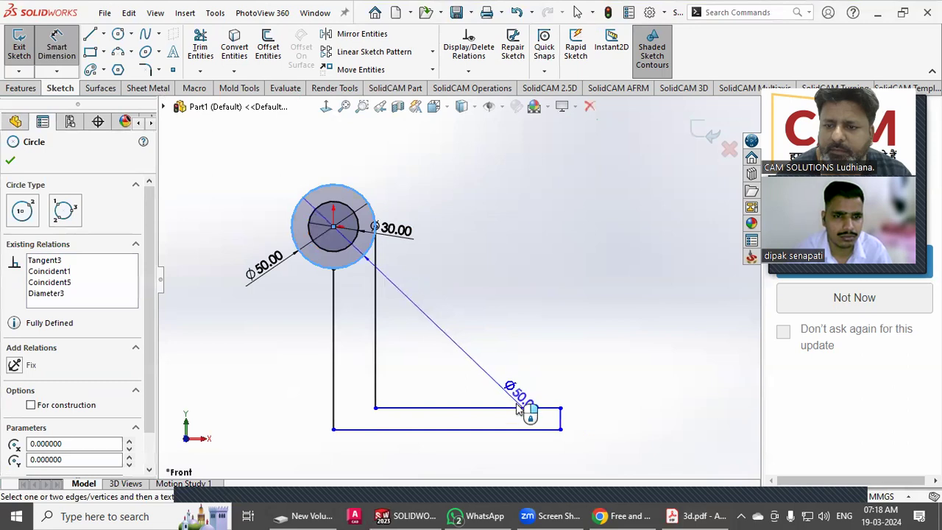
pyautogui.click(526, 407)
pyautogui.click(616, 328)
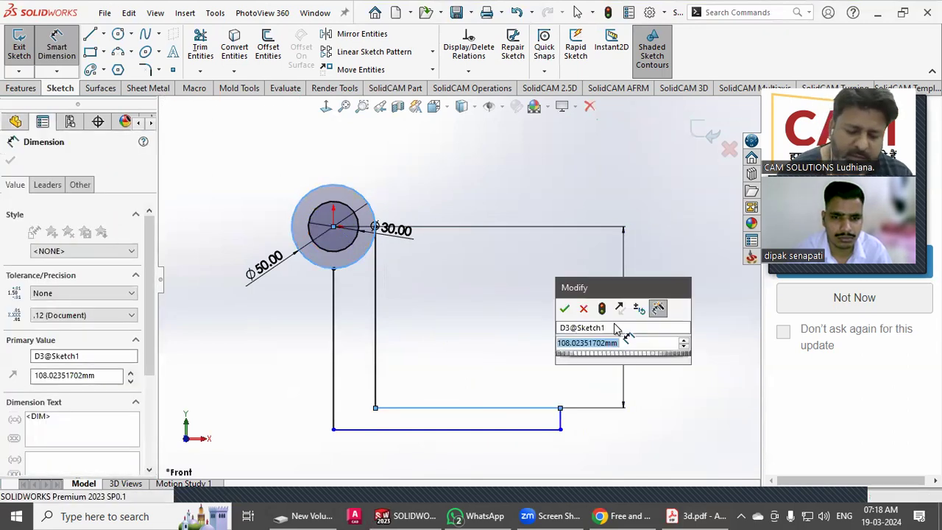
pyautogui.press('Return')
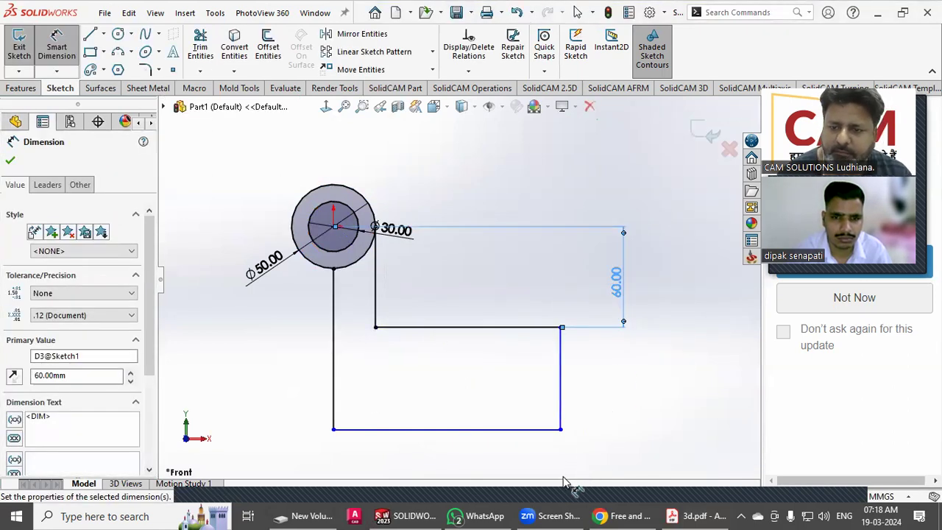
# Step: Dimension the short vertical end of the base leg as 10 mm
pyautogui.click(607, 390)
pyautogui.write('10')
pyautogui.press('Return')
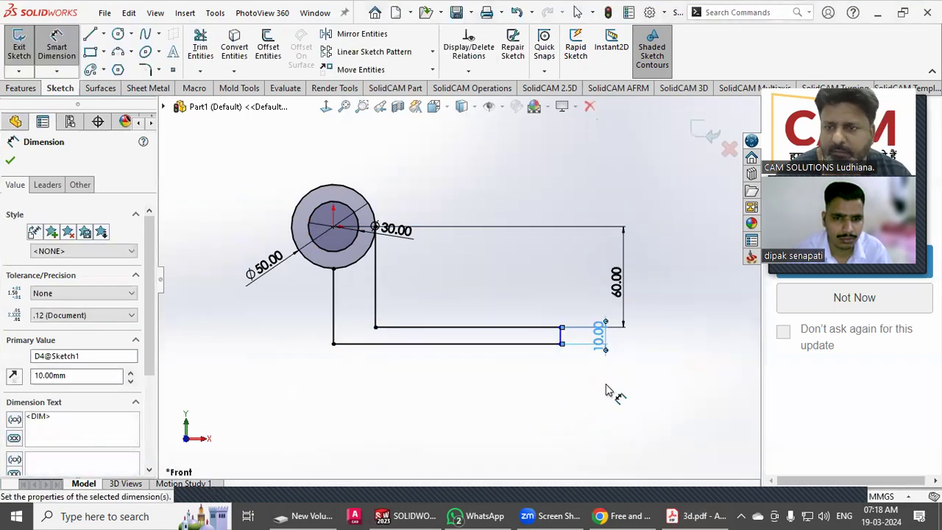
pyautogui.press('Escape')
pyautogui.rightClick(607, 390)
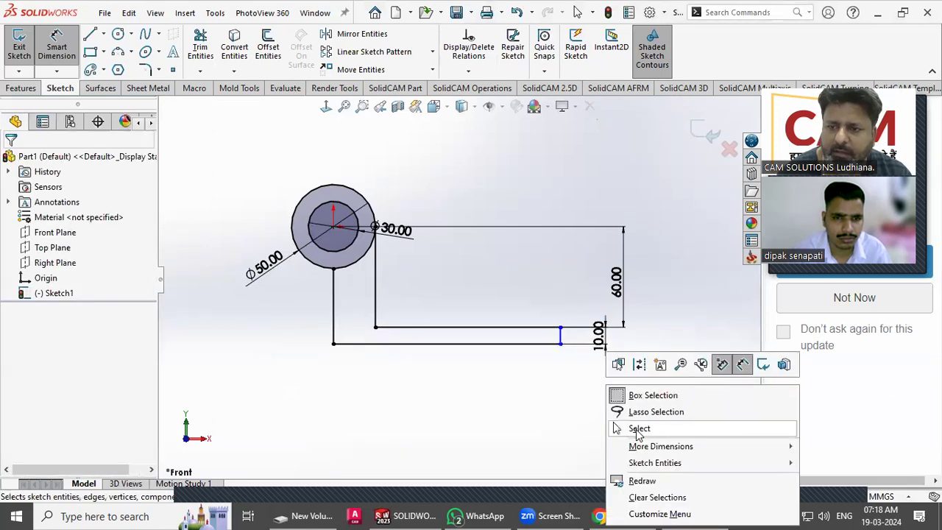
pyautogui.click(639, 429)
# Step: Check the reference drawing and move the 30 mm diameter dimension clear of the geometry, above and to the right of the circles
pyautogui.click(626, 513)
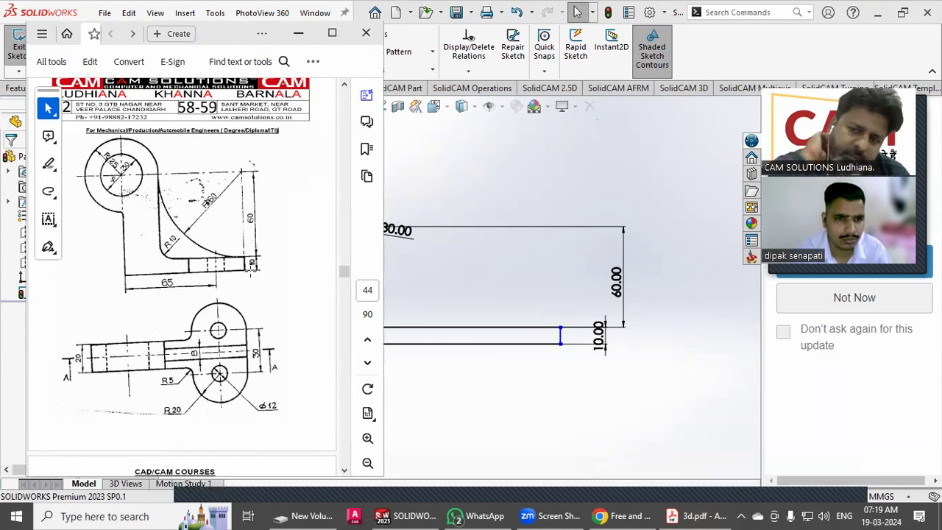
pyautogui.click(564, 278)
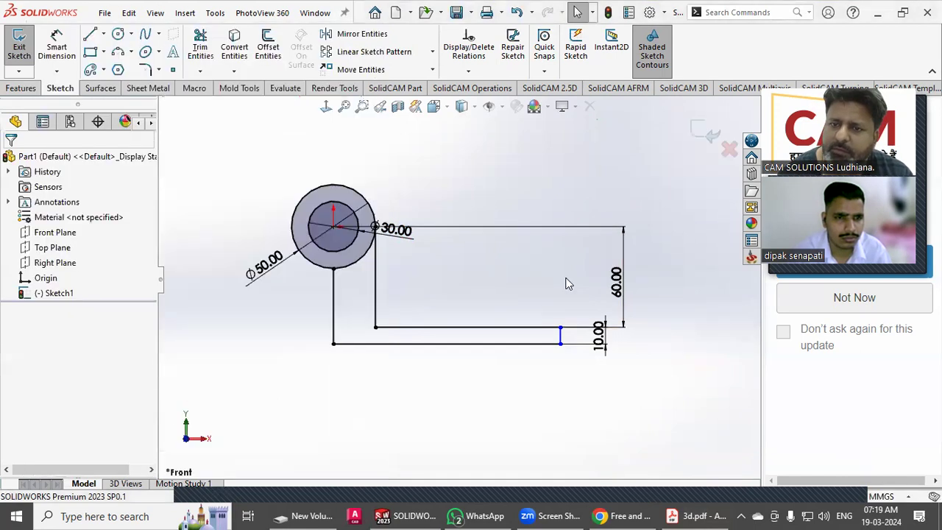
pyautogui.moveTo(397, 237); pyautogui.dragTo(418, 181)
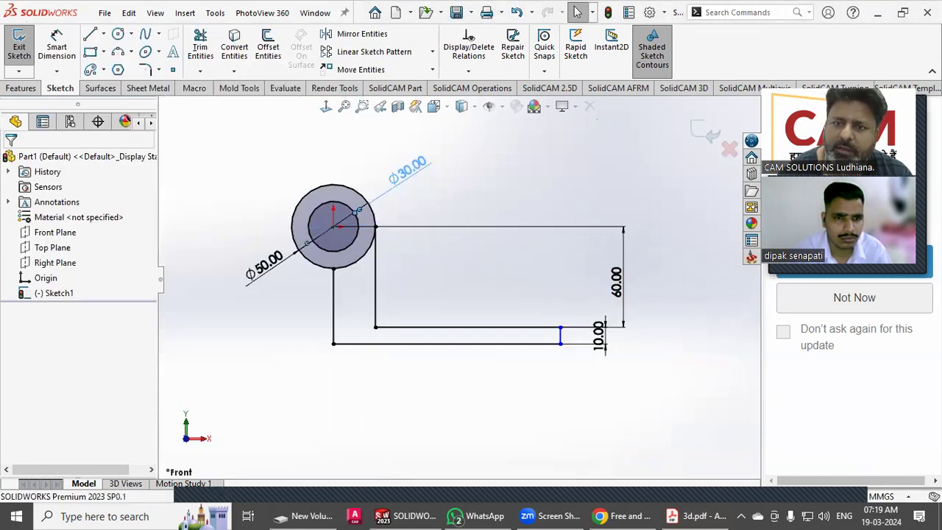
# Step: Dimension the bottom horizontal line of the profile as 65+20, giving 85 mm
pyautogui.click(492, 195)
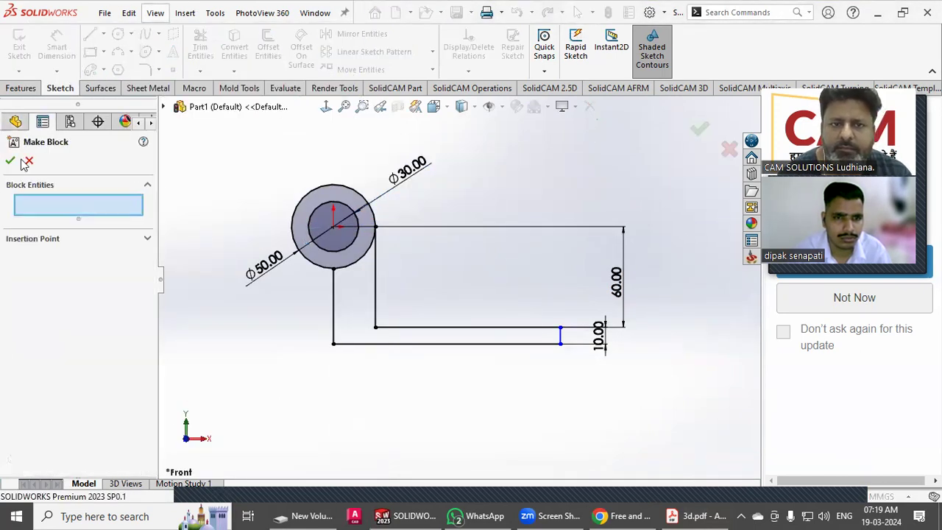
pyautogui.click(28, 160)
pyautogui.click(66, 59)
pyautogui.click(471, 343)
pyautogui.click(453, 377)
pyautogui.write('65')
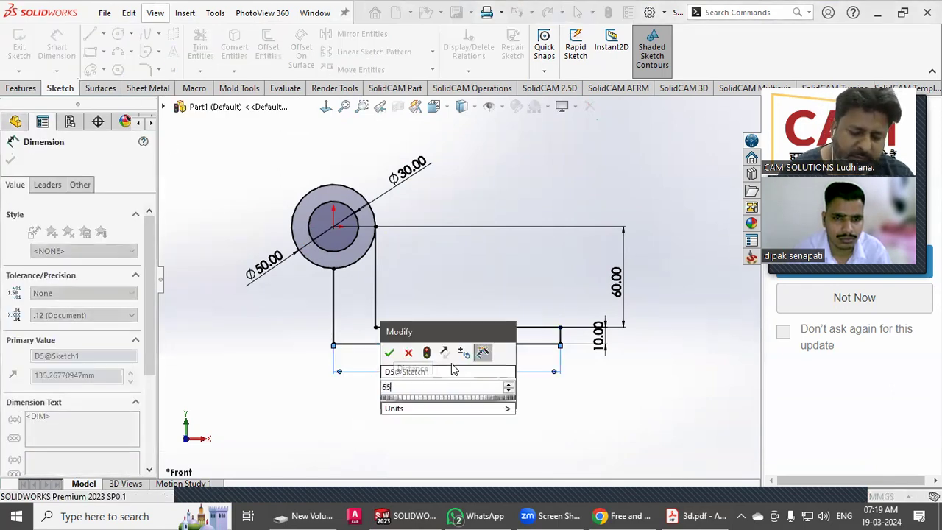
pyautogui.write('+20')
pyautogui.press('Return')
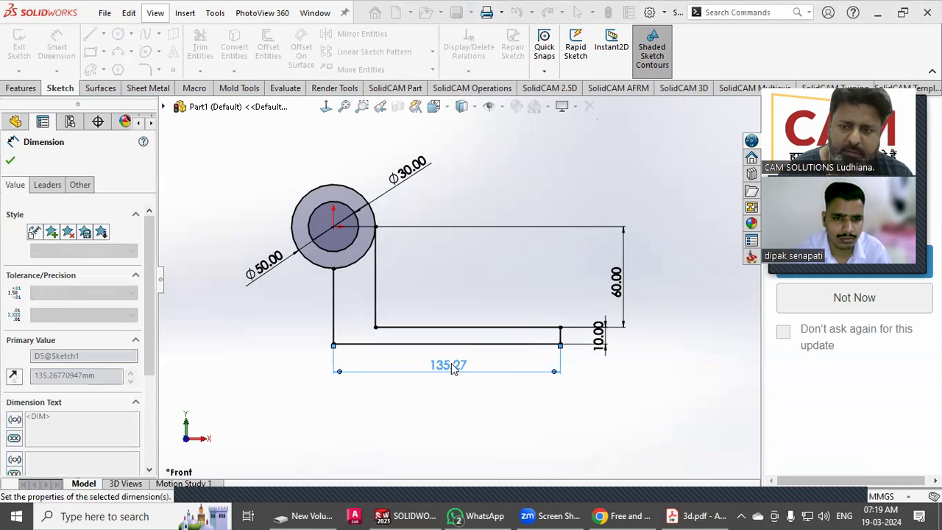
pyautogui.click(458, 383)
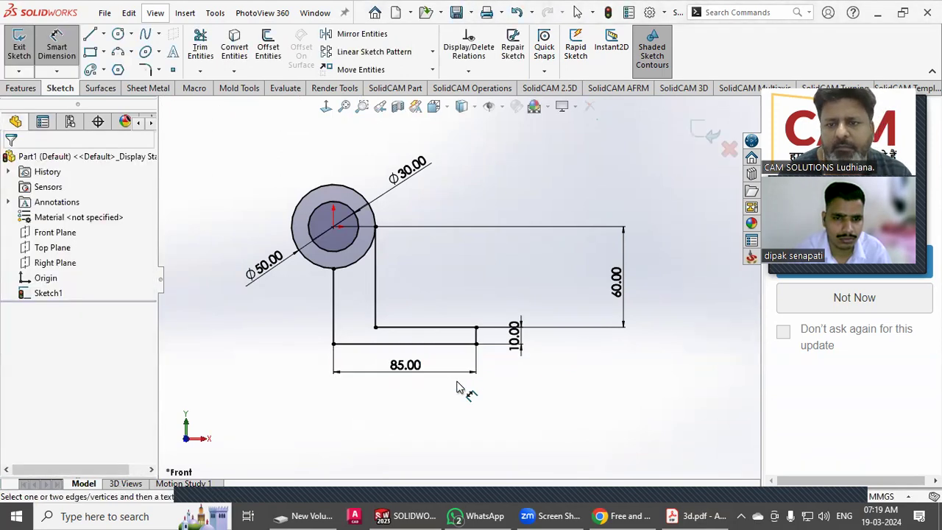
pyautogui.rightClick(559, 287)
pyautogui.click(598, 328)
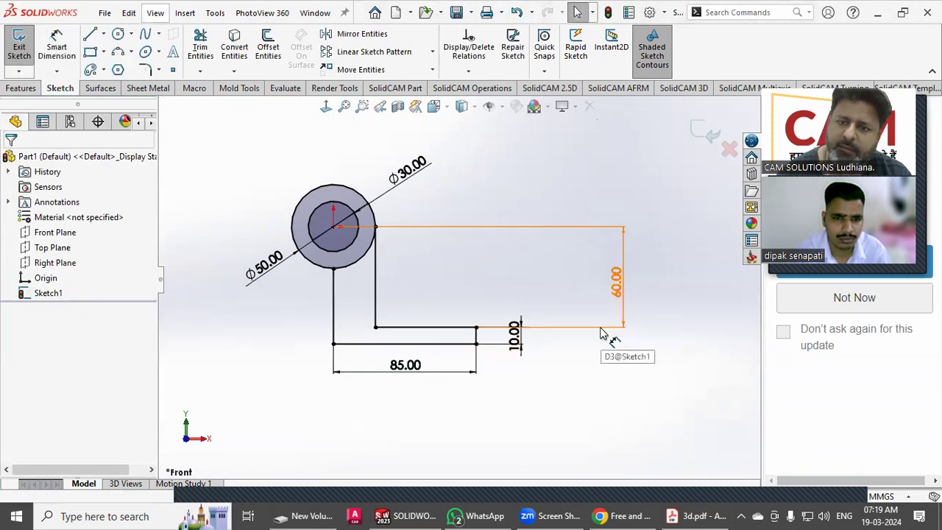
# Step: Trim away the 50 mm circle's arc between the two vertical lines so the ring and leg form one profile
pyautogui.click(201, 46)
pyautogui.click(351, 269)
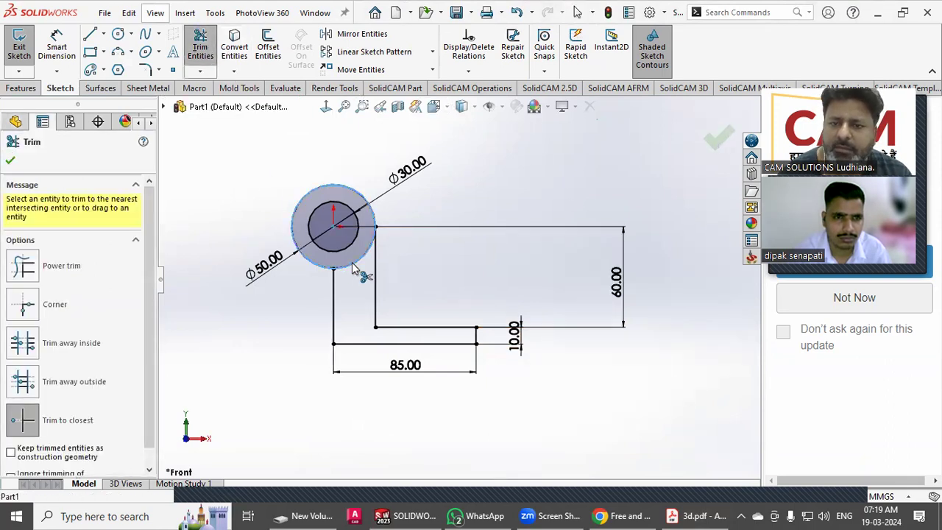
pyautogui.rightClick(163, 189)
pyautogui.click(193, 228)
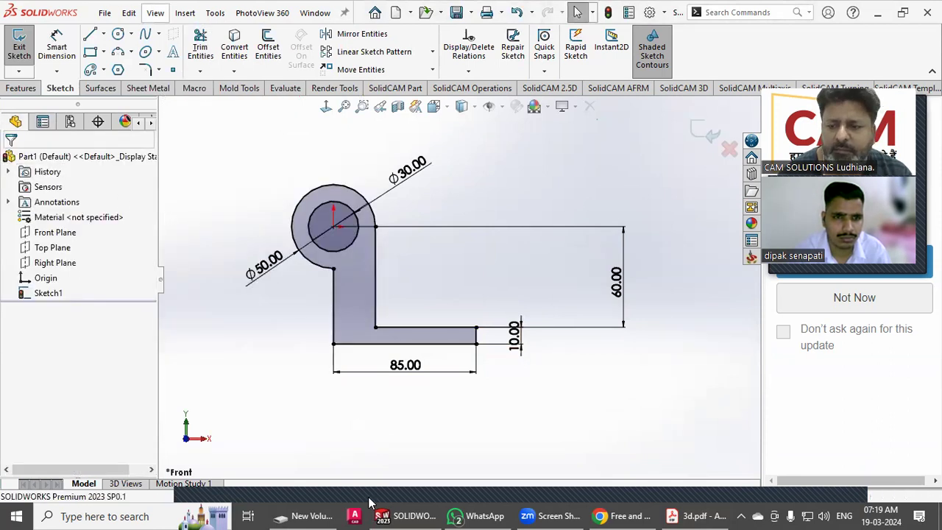
# Step: Check the reference drawing and set up a boss extrusion of the profile with a depth of 20 mm
pyautogui.click(700, 515)
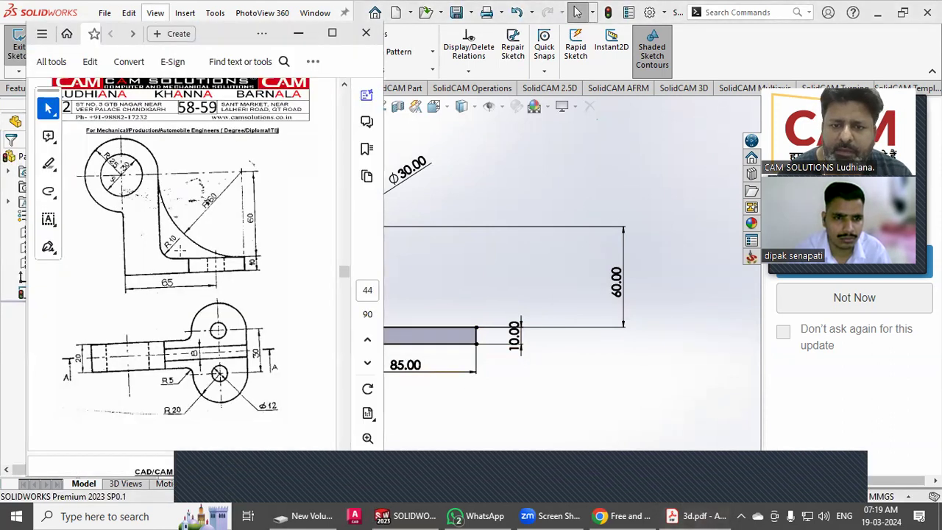
pyautogui.click(523, 197)
pyautogui.moveTo(522, 193)
pyautogui.mouseDown(button='middle')
pyautogui.moveTo(498, 191)
pyautogui.moveTo(495, 215)
pyautogui.mouseUp(button='middle')
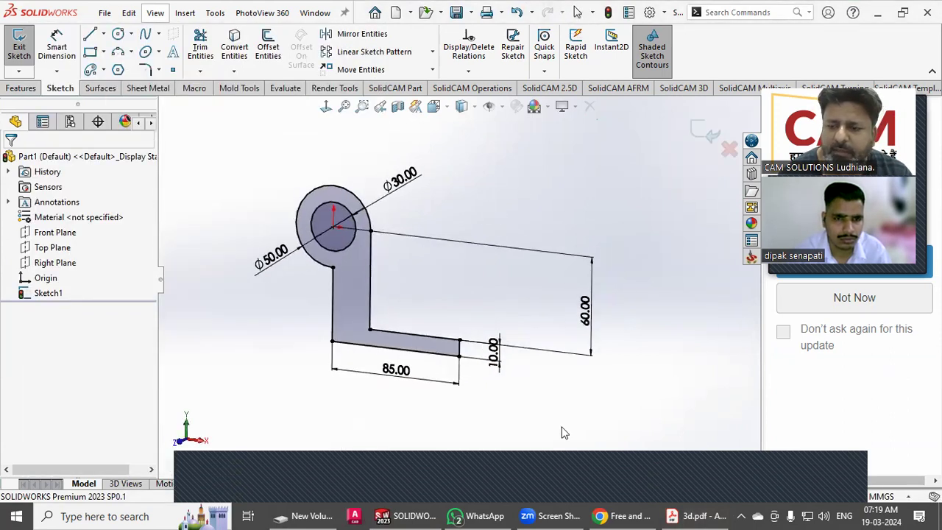
pyautogui.click(681, 515)
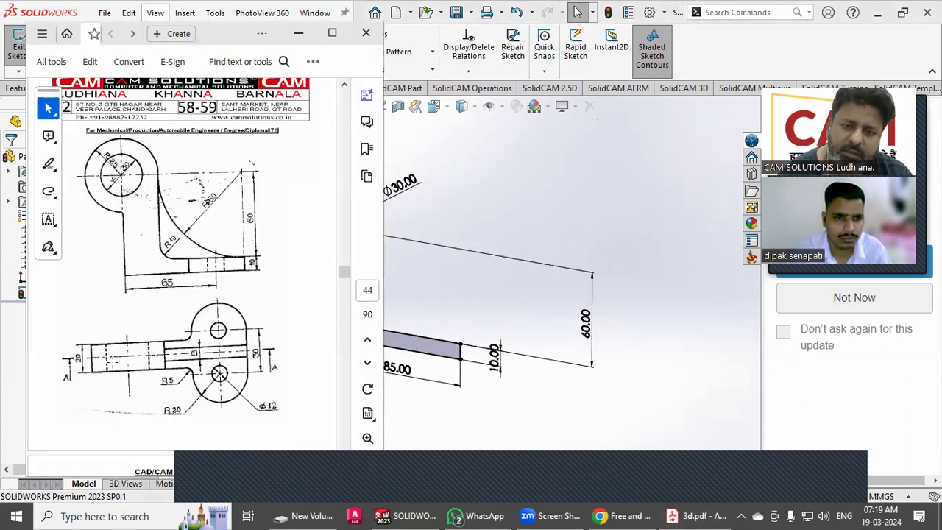
pyautogui.click(440, 212)
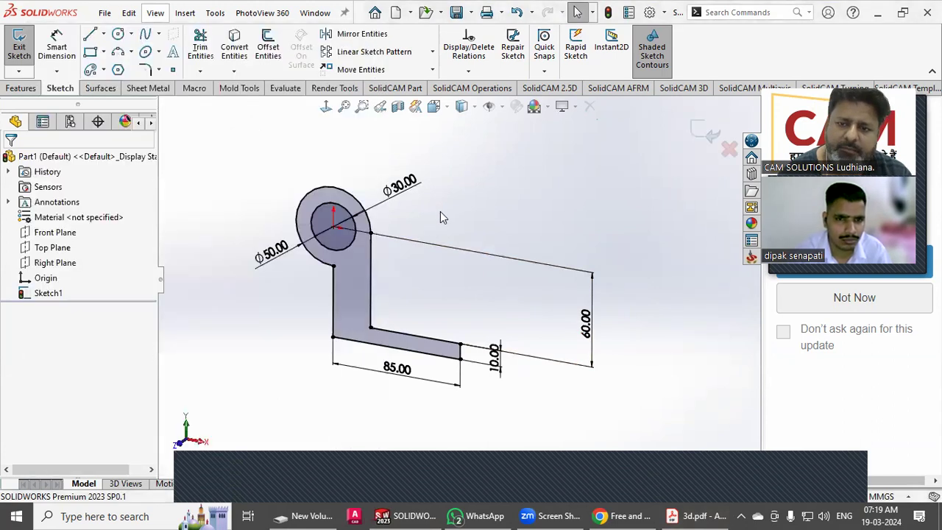
pyautogui.click(22, 87)
pyautogui.click(24, 46)
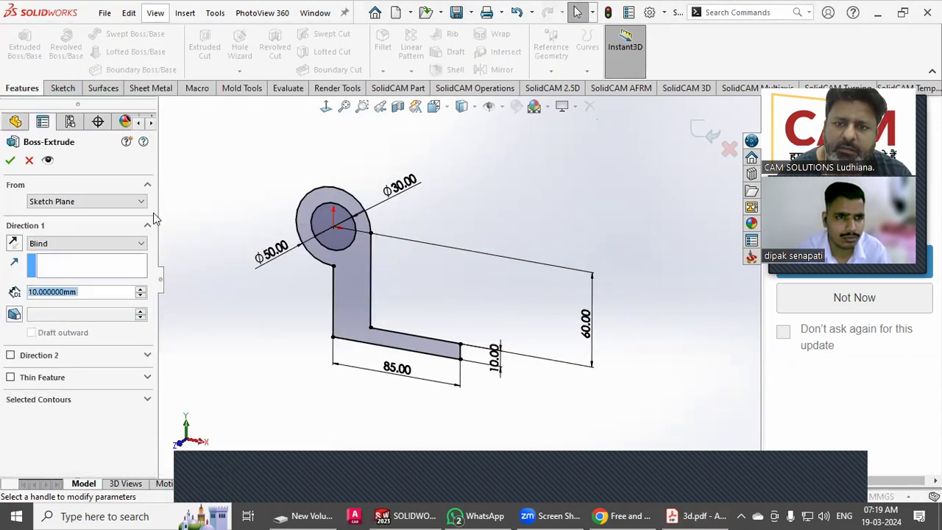
pyautogui.write('20')
pyautogui.press('Return')
pyautogui.moveTo(378, 277); pyautogui.dragTo(343, 289, button='middle')
# Step: Set the extrusion's end condition to Mid Plane and complete the feature
pyautogui.click(75, 247)
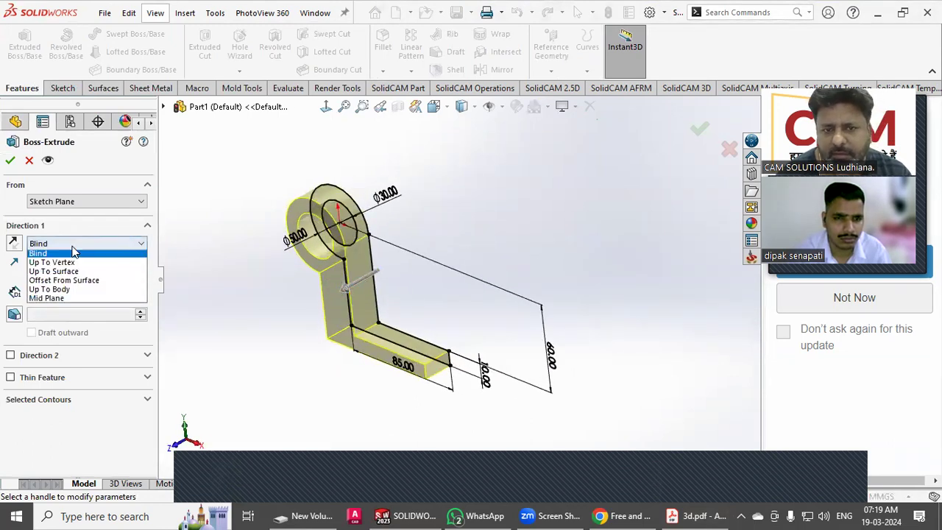
pyautogui.click(65, 311)
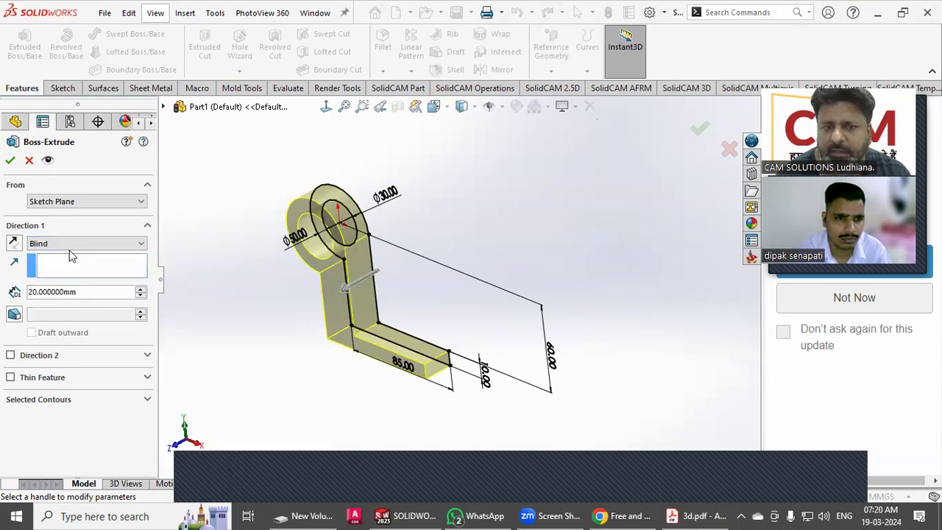
pyautogui.click(74, 244)
pyautogui.click(63, 301)
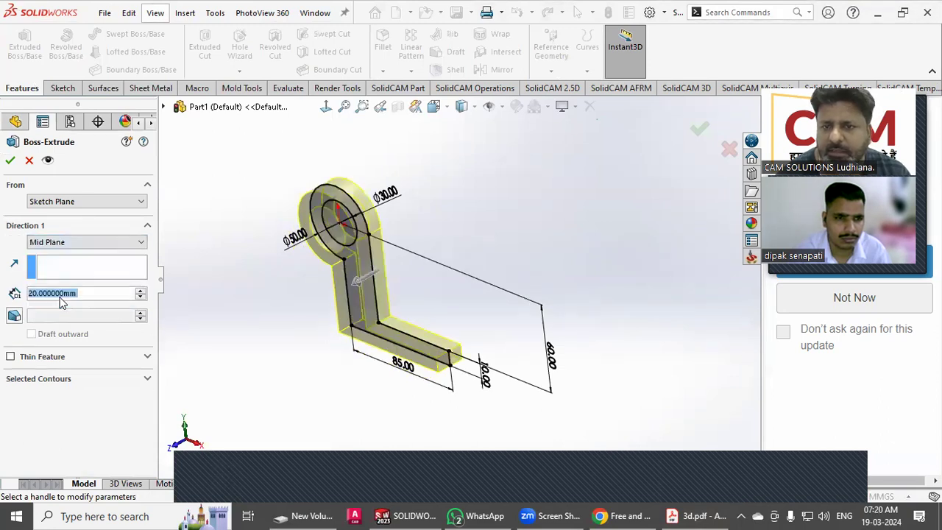
pyautogui.moveTo(332, 273); pyautogui.dragTo(337, 273, button='middle')
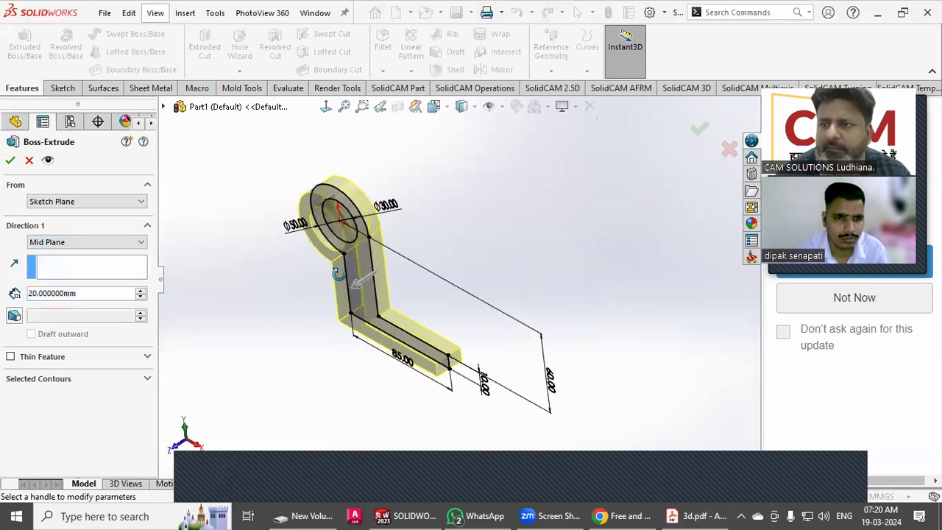
pyautogui.click(11, 160)
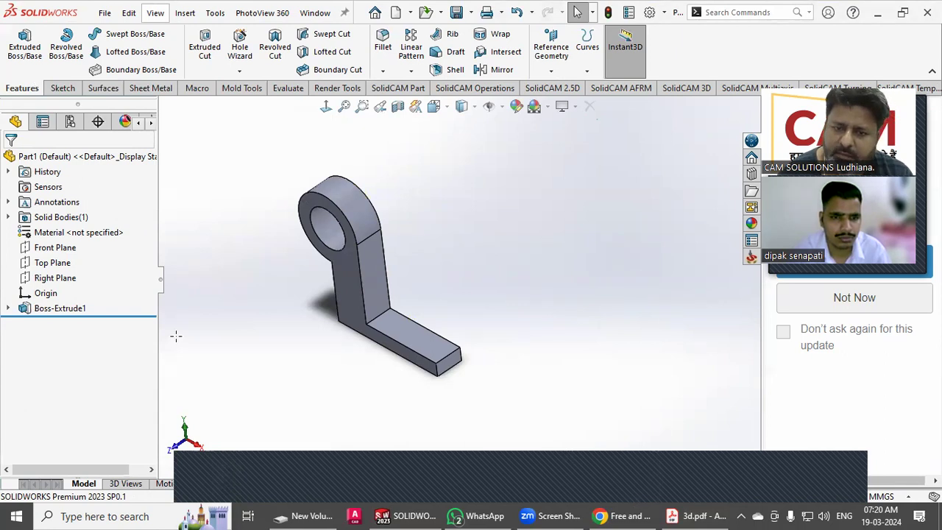
# Step: Check the reference drawing and start a new boss extrusion sketch on the underside face of the base leg
pyautogui.hotkey('alt', 'Tab')
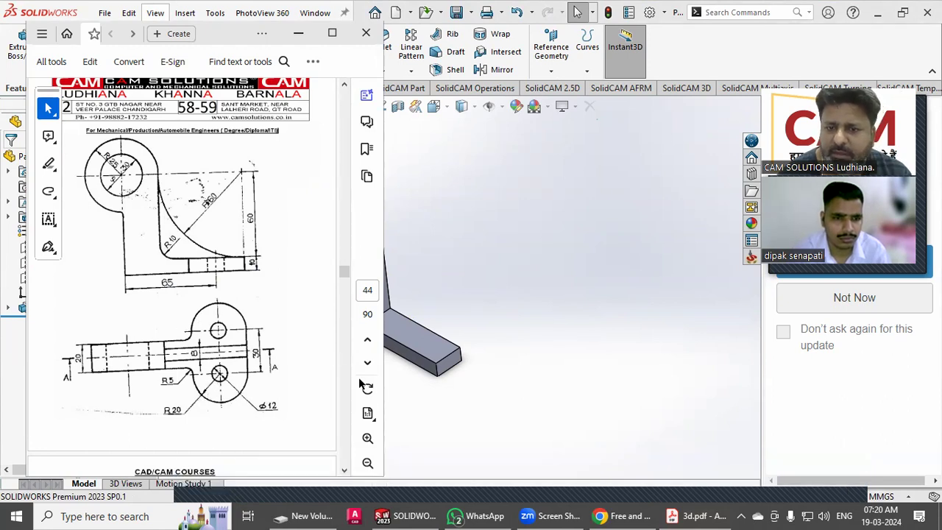
pyautogui.moveTo(448, 404); pyautogui.dragTo(428, 380, button='middle')
pyautogui.press('Escape')
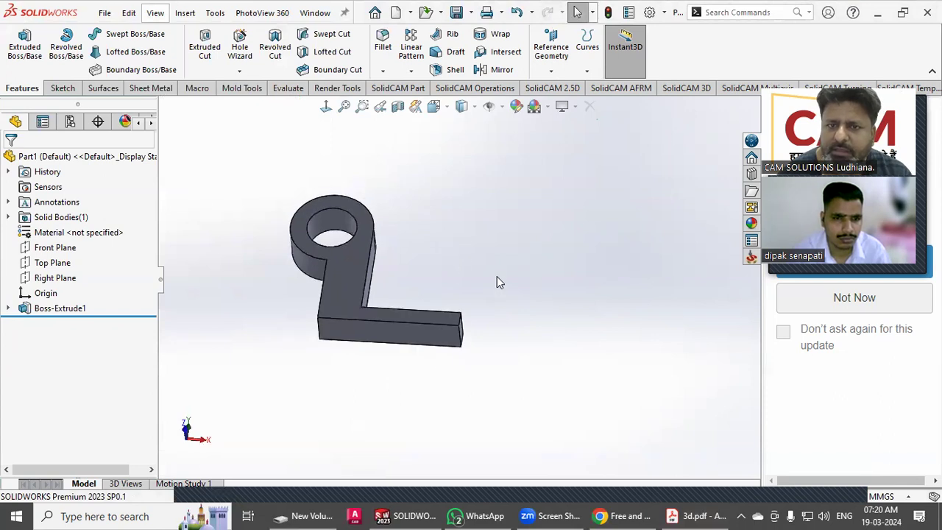
pyautogui.click(24, 46)
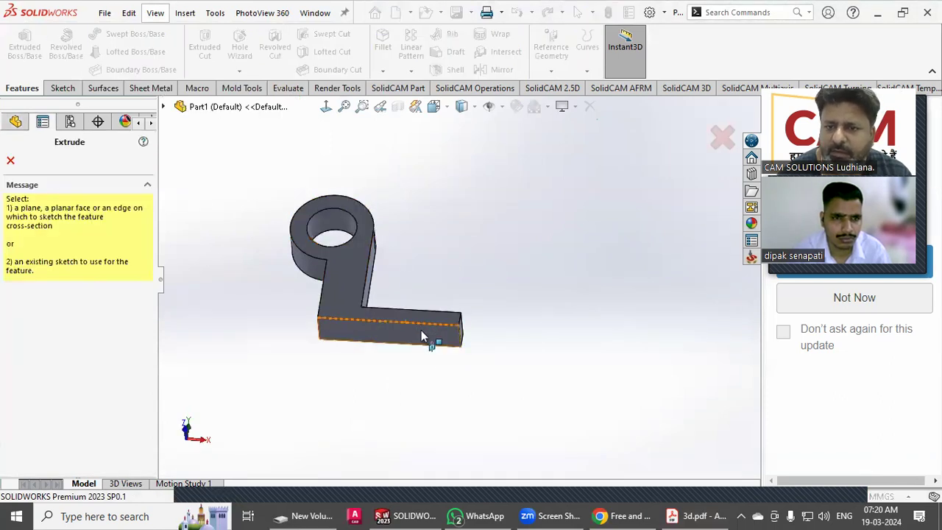
pyautogui.click(421, 327)
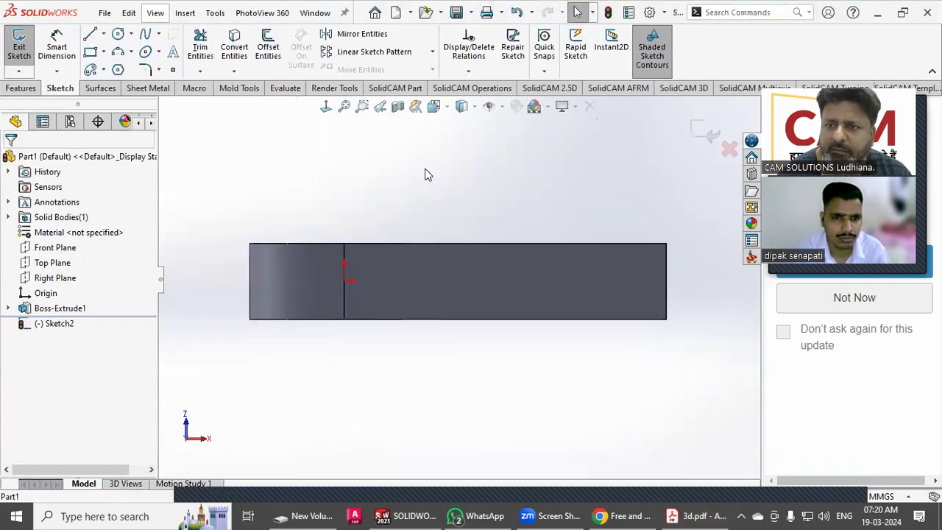
pyautogui.scroll(1, 564, 264)
pyautogui.scroll(-2, 563, 264)
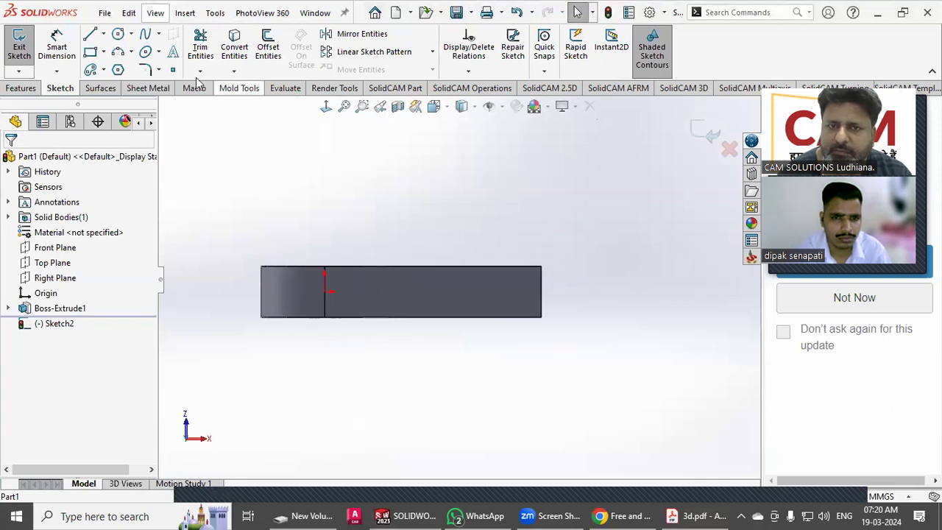
# Step: Sketch two circles with vertically aligned centres, one above and one below the bar near its free end
pyautogui.click(118, 34)
pyautogui.click(498, 227)
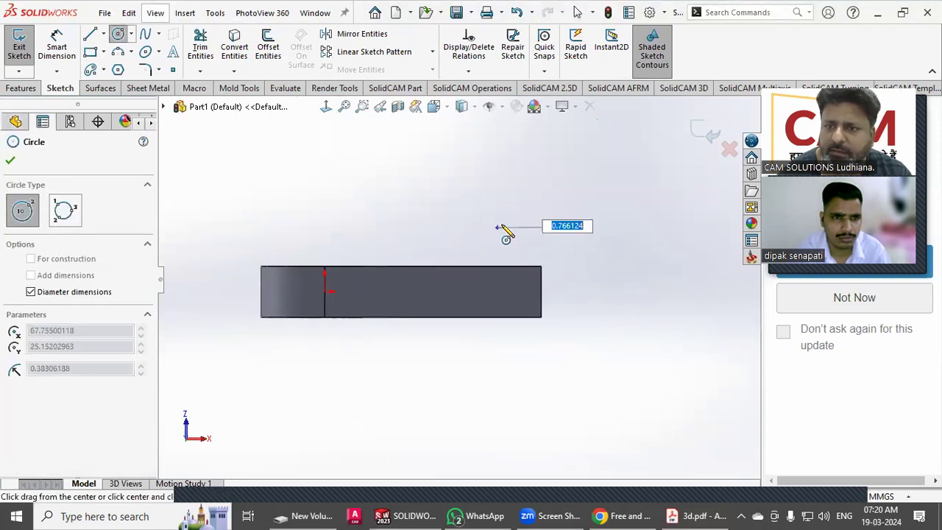
pyautogui.click(540, 234)
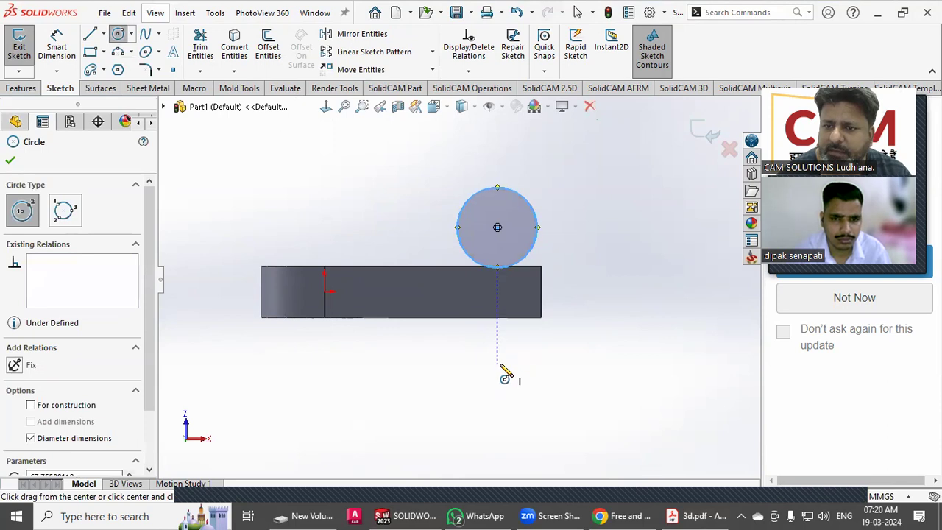
pyautogui.click(539, 367)
pyautogui.rightClick(539, 365)
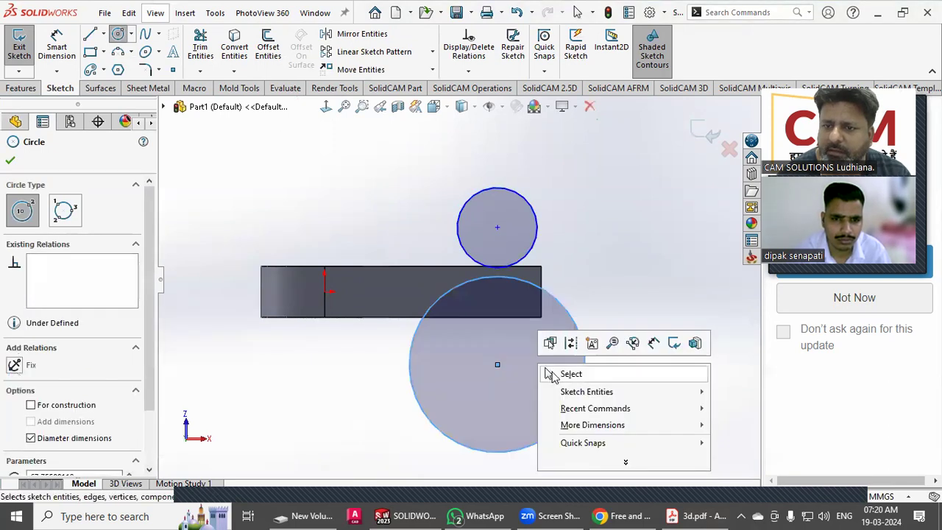
pyautogui.click(549, 370)
# Step: Apply an Equal relation between the upper and lower circles
pyautogui.click(527, 250)
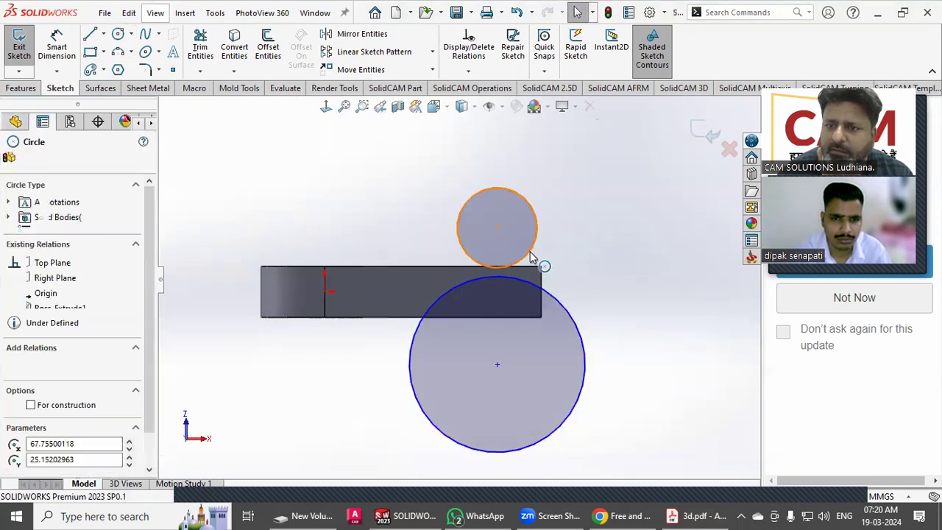
pyautogui.keyDown('ctrl'); pyautogui.click(563, 305); pyautogui.keyUp('ctrl')
pyautogui.click(16, 434)
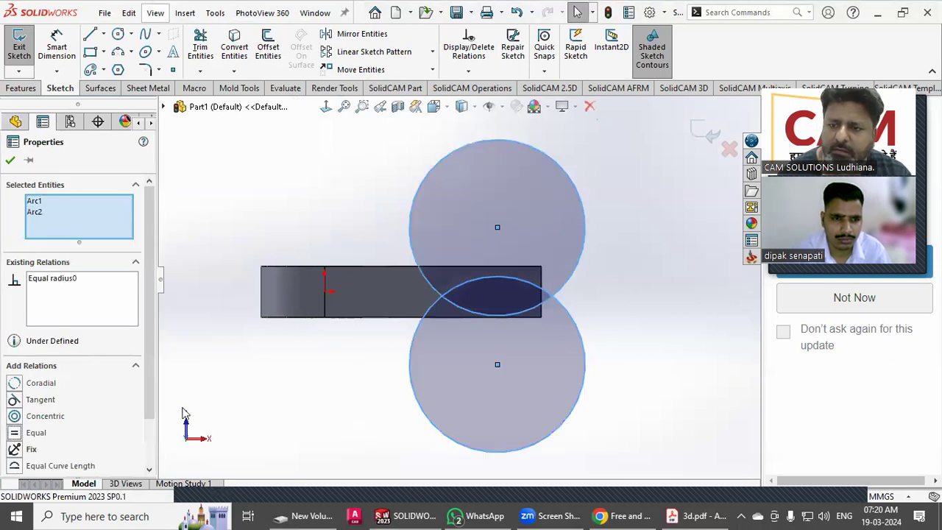
pyautogui.click(609, 287)
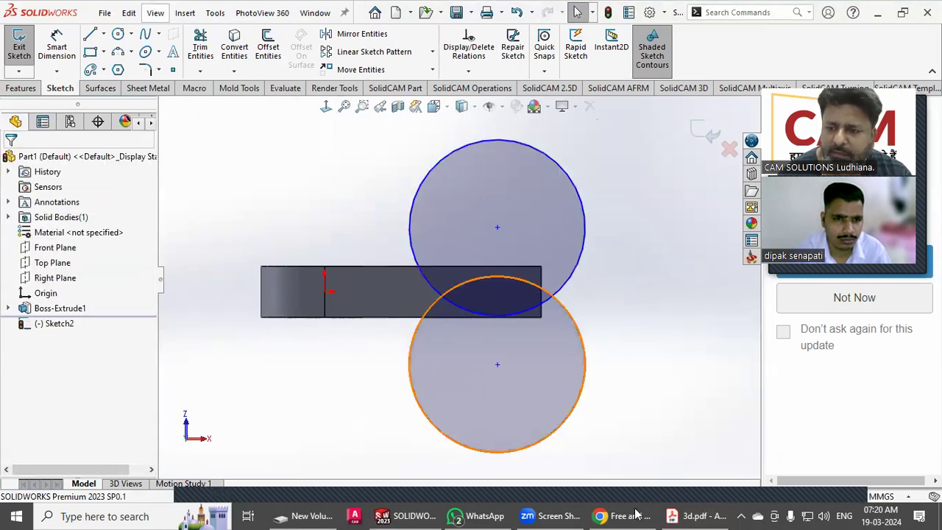
# Step: Check the reference drawing and dimension the upper circle's diameter as 20 mm
pyautogui.click(683, 512)
pyautogui.click(683, 513)
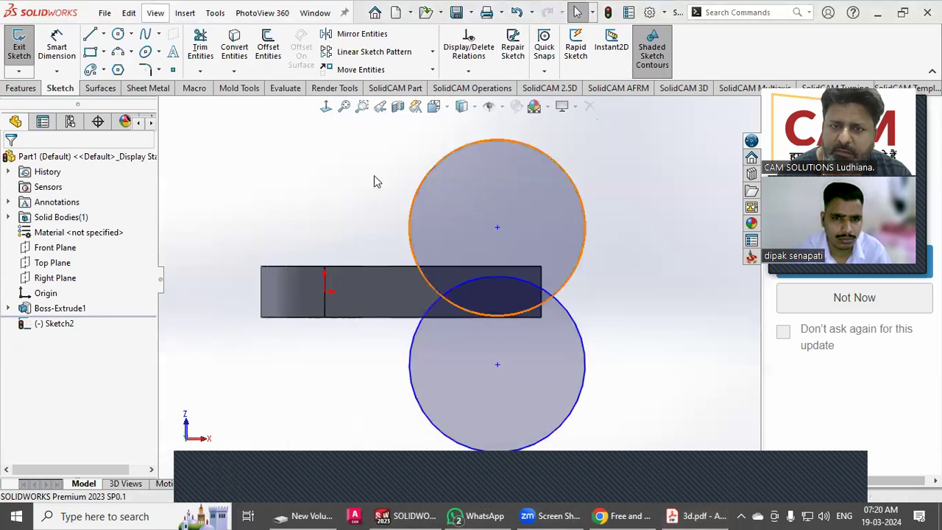
pyautogui.click(567, 164)
pyautogui.click(576, 153)
pyautogui.write('20')
pyautogui.press('Return')
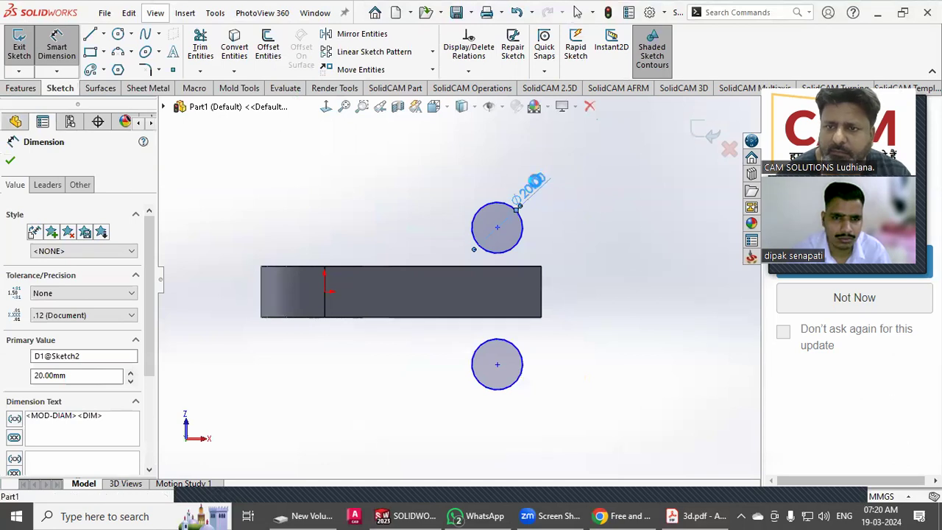
# Step: Set the upper circle's diameter dimension to 40 mm
pyautogui.doubleClick(538, 182)
pyautogui.write('40')
pyautogui.press('Return')
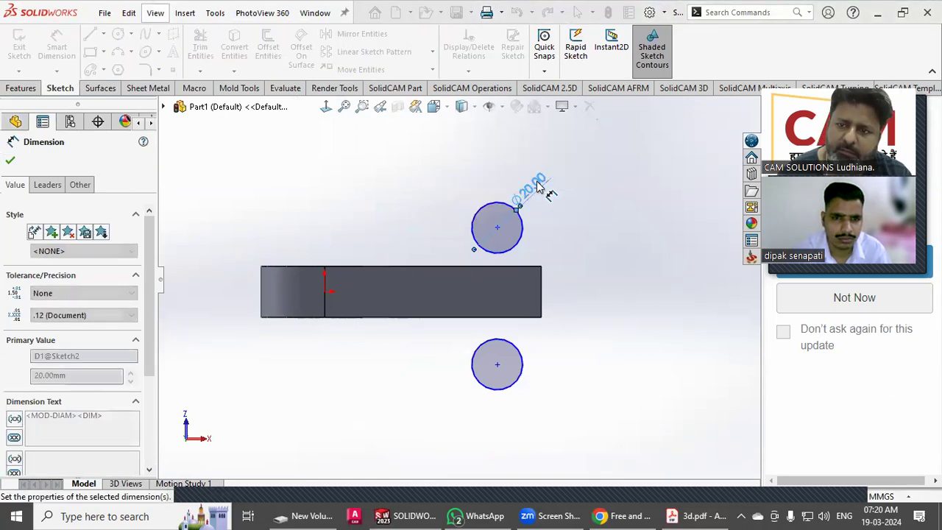
pyautogui.press('Escape')
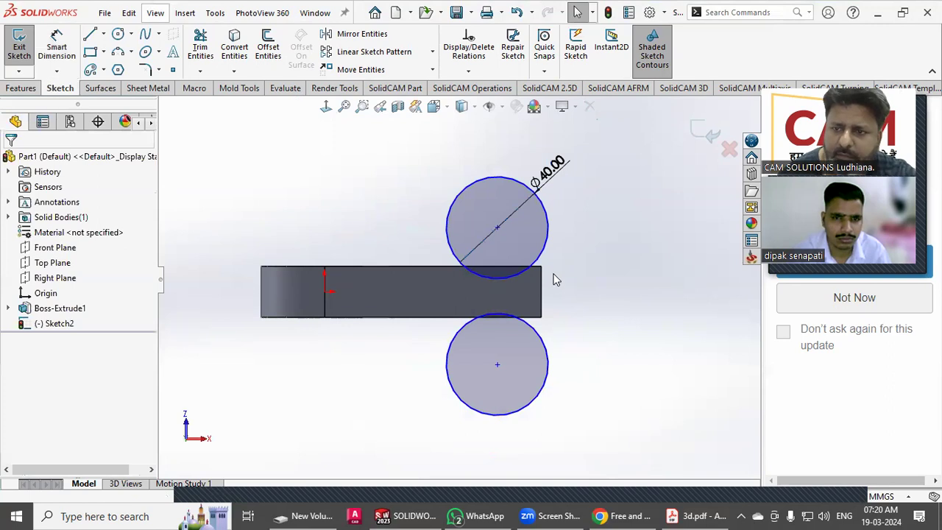
# Step: Make the upper and lower circles each tangent to the base leg's free end edge
pyautogui.click(551, 245)
pyautogui.keyDown('ctrl'); pyautogui.click(403, 267); pyautogui.keyUp('ctrl')
pyautogui.click(15, 383)
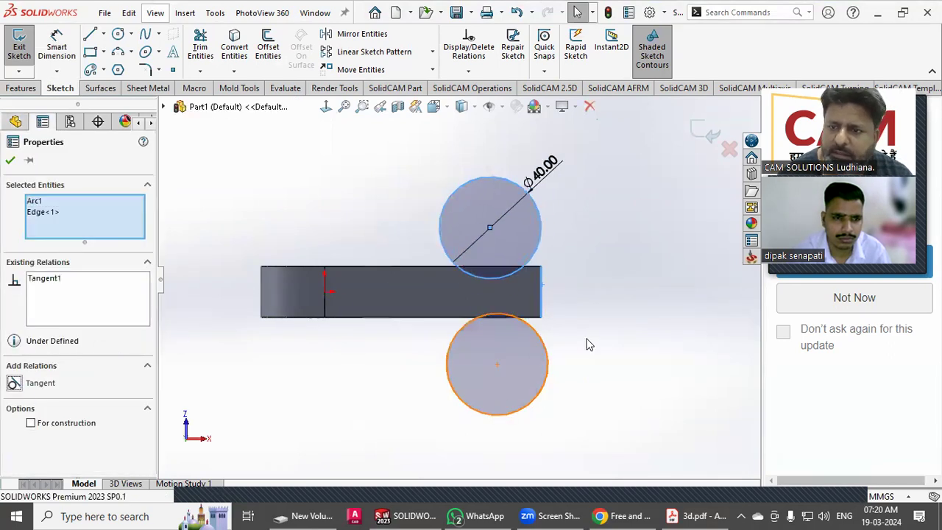
pyautogui.press('Escape')
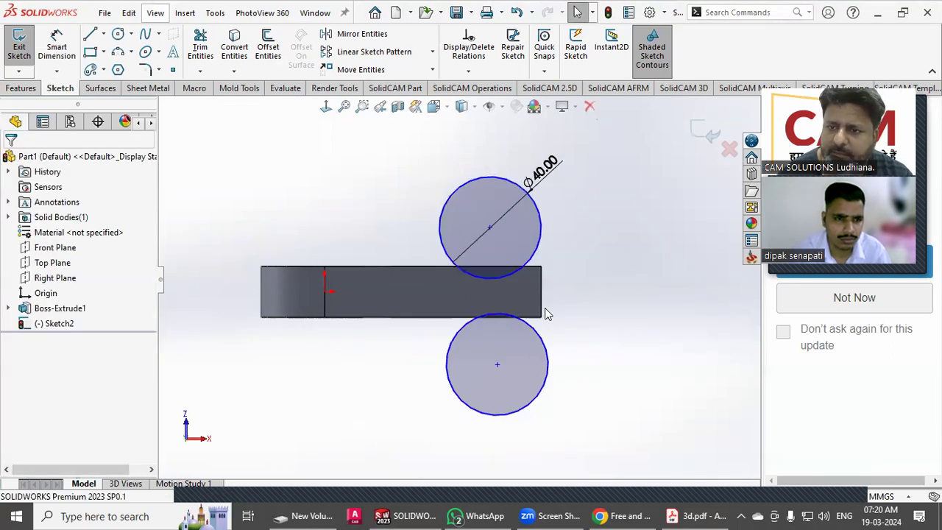
pyautogui.keyDown('ctrl'); pyautogui.click(549, 364); pyautogui.keyUp('ctrl')
pyautogui.click(14, 383)
pyautogui.press('Escape')
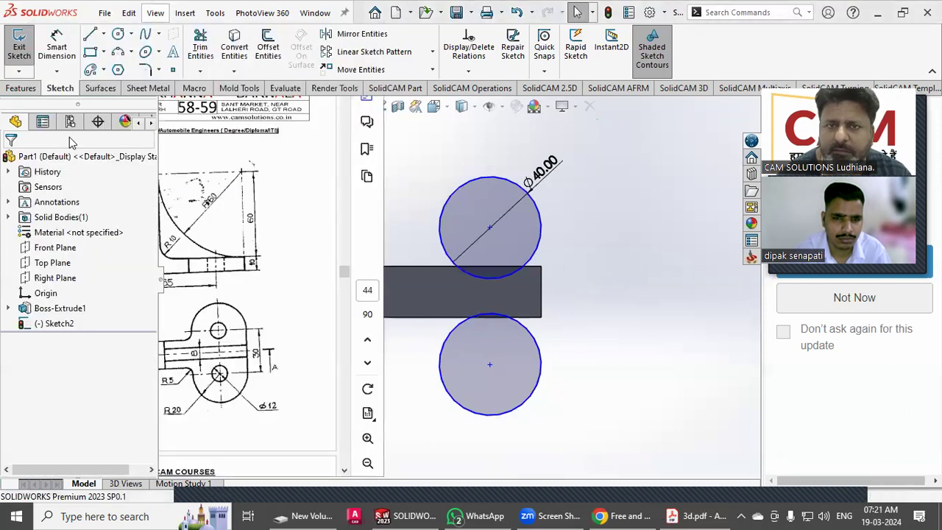
# Step: Draw a vertical line joining the two circles' outer quadrant points along the base leg's free end
pyautogui.click(90, 34)
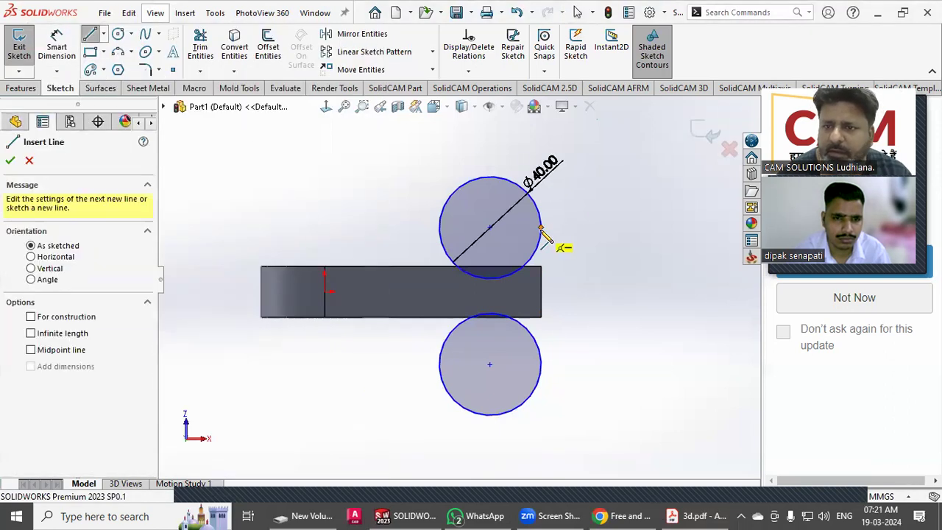
pyautogui.click(541, 228)
pyautogui.click(541, 364)
pyautogui.rightClick(549, 365)
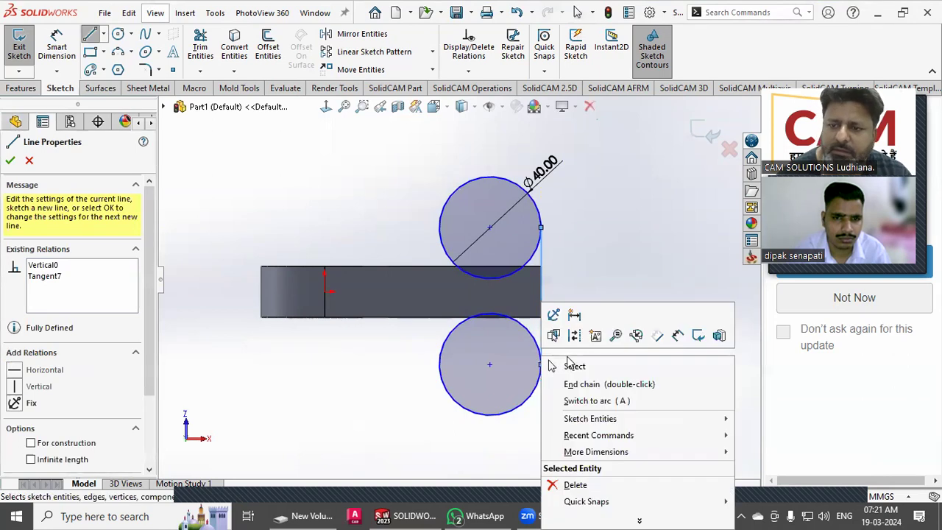
pyautogui.click(572, 365)
# Step: Check the reference drawing and try to dimension the horizontal distance from the leg's outer edge to the lower circle's centre
pyautogui.click(672, 514)
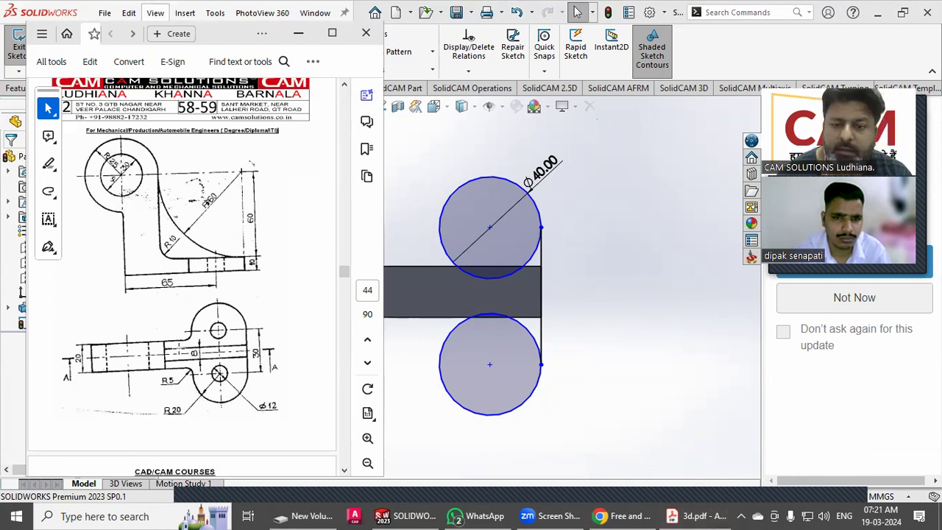
pyautogui.click(613, 309)
pyautogui.scroll(3, 613, 309)
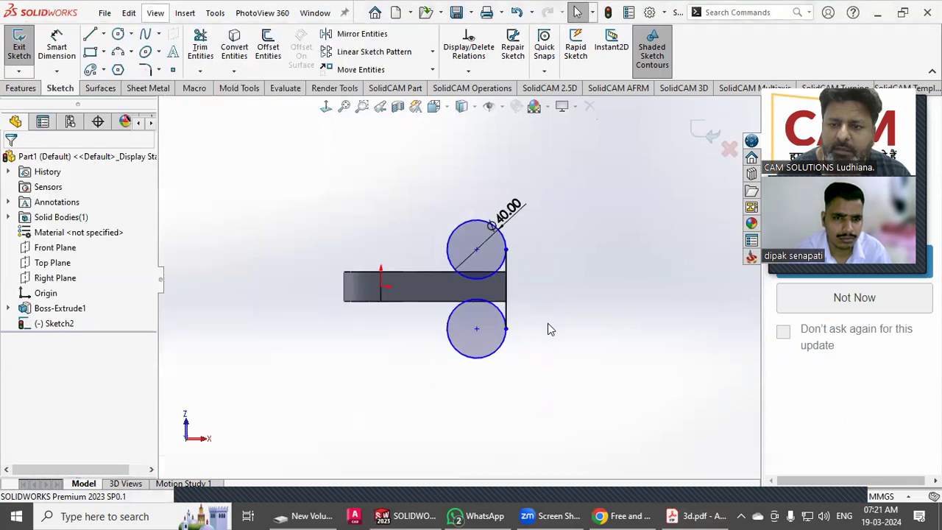
pyautogui.scroll(-1, 570, 334)
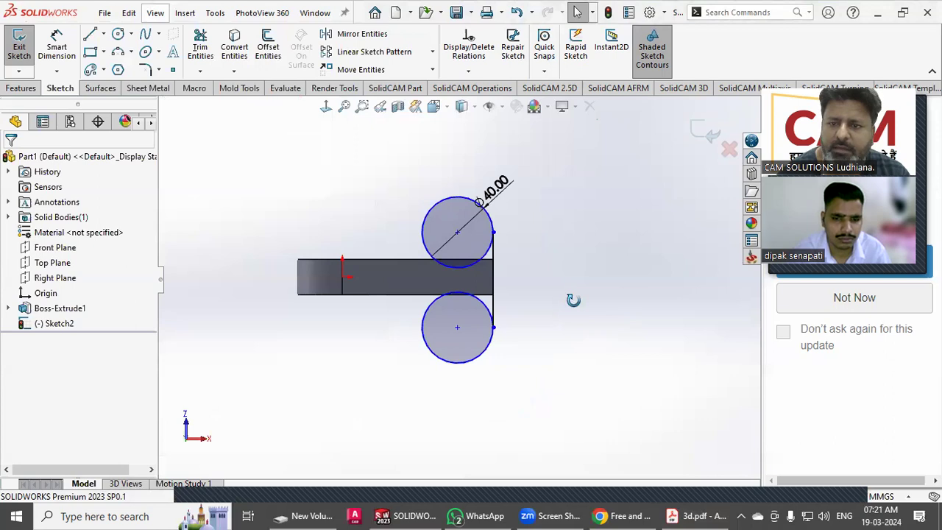
pyautogui.moveTo(573, 300); pyautogui.dragTo(582, 300, button='middle')
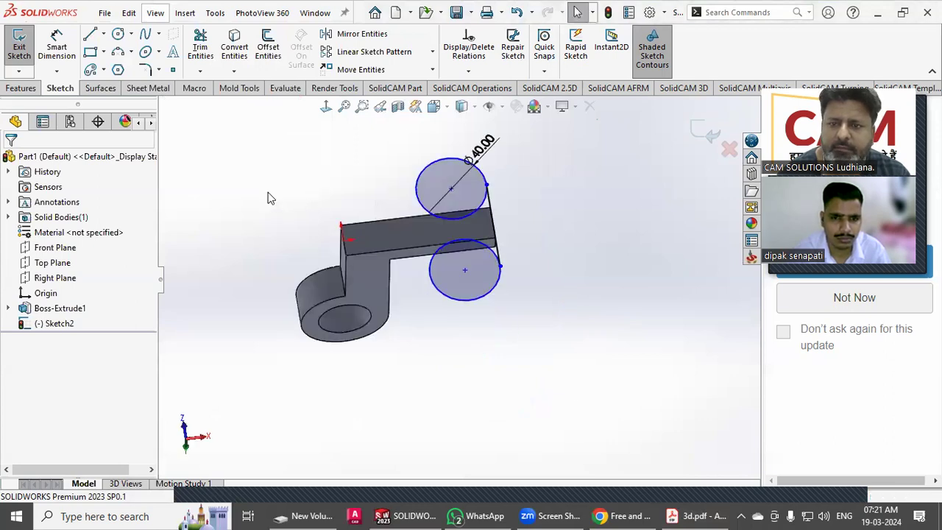
pyautogui.click(57, 49)
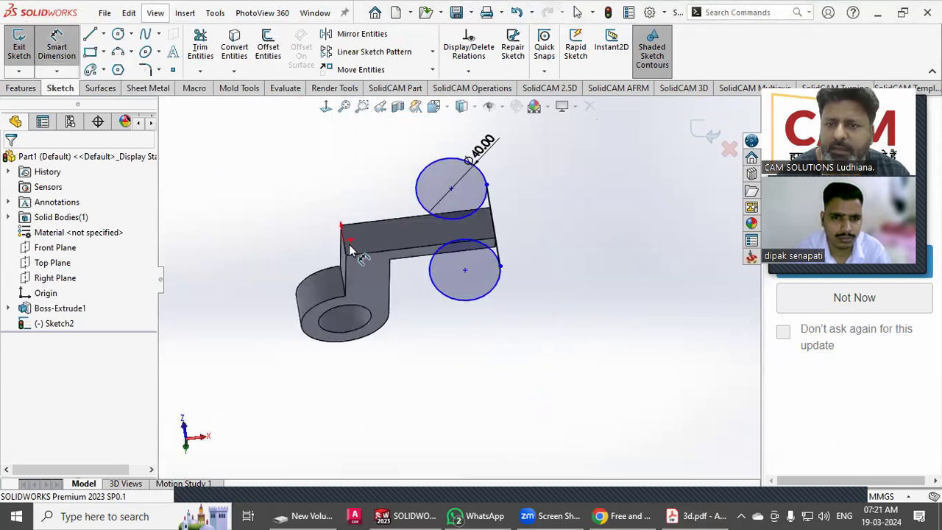
pyautogui.click(464, 270)
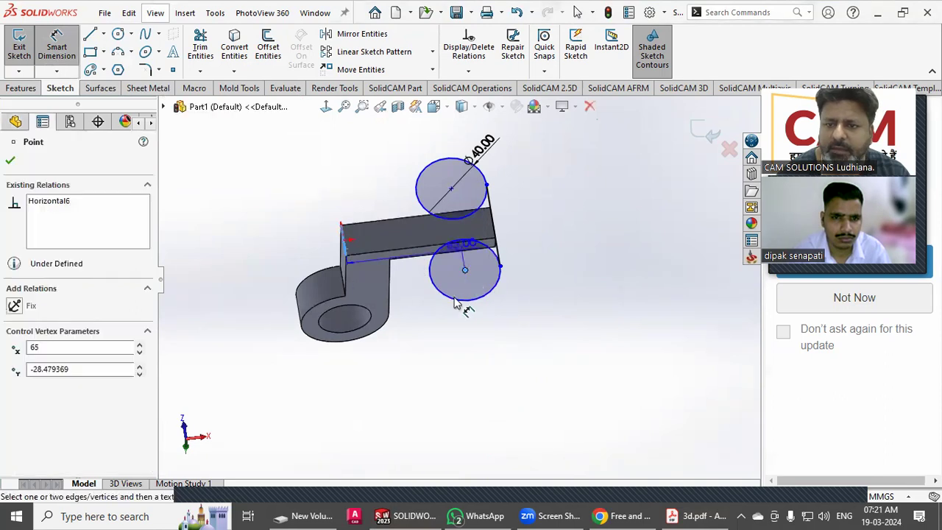
pyautogui.click(431, 332)
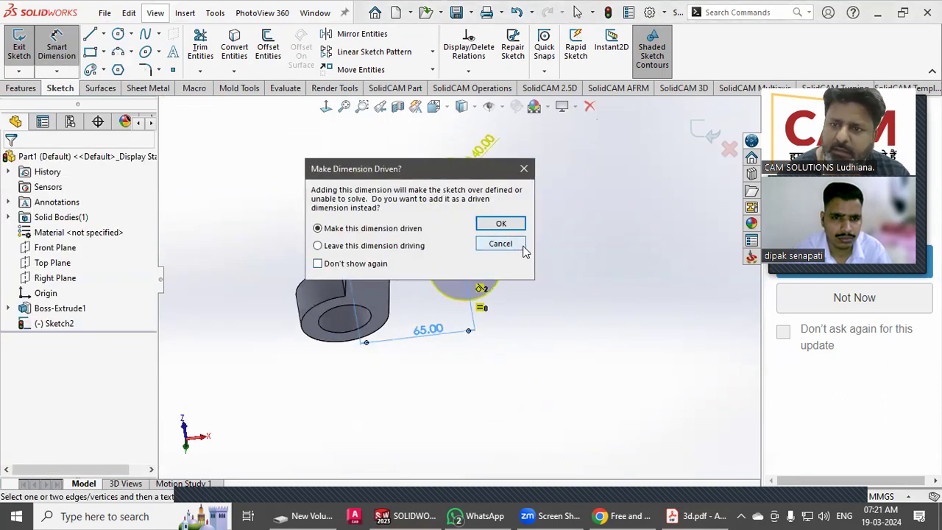
pyautogui.click(522, 248)
pyautogui.rightClick(529, 188)
pyautogui.click(557, 224)
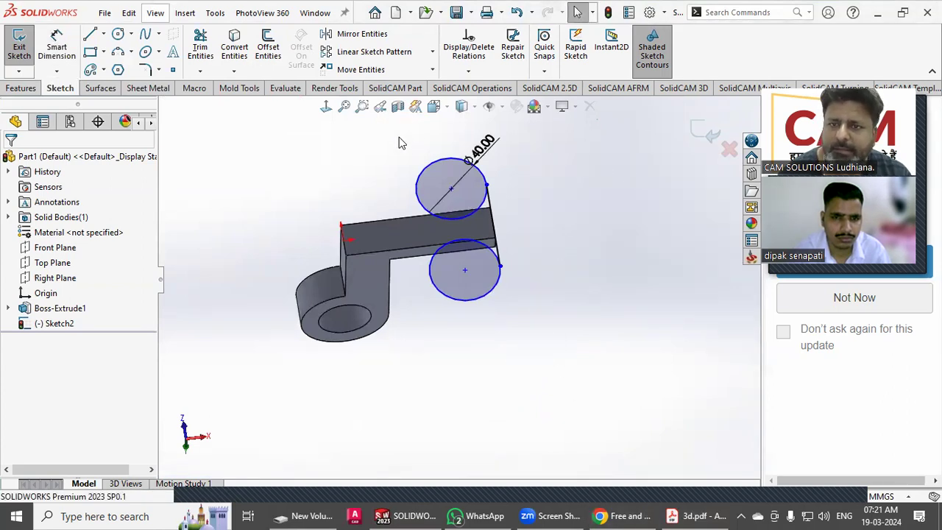
# Step: Check the reference drawing and dimension the vertical spacing between the two circle centres as 30 mm
pyautogui.click(327, 110)
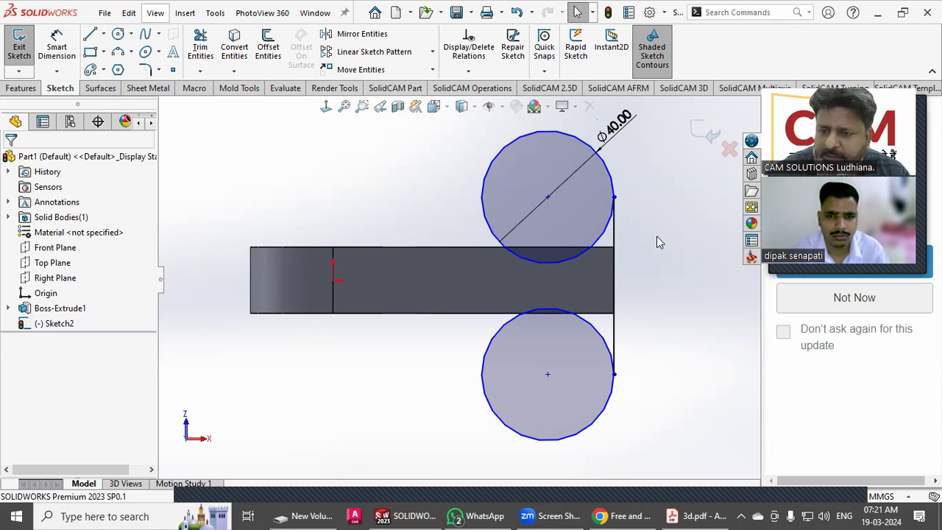
pyautogui.click(680, 515)
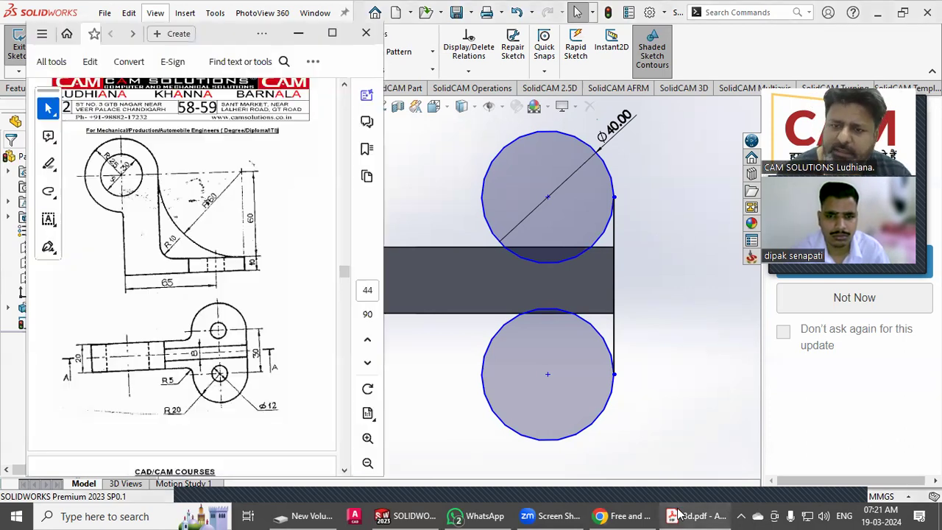
pyautogui.click(644, 265)
pyautogui.click(59, 45)
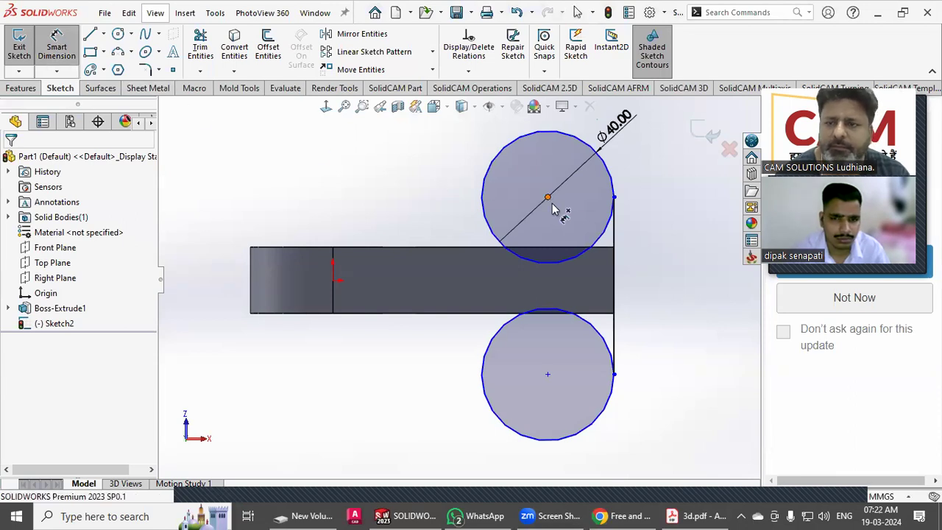
pyautogui.click(548, 197)
pyautogui.click(548, 375)
pyautogui.click(665, 302)
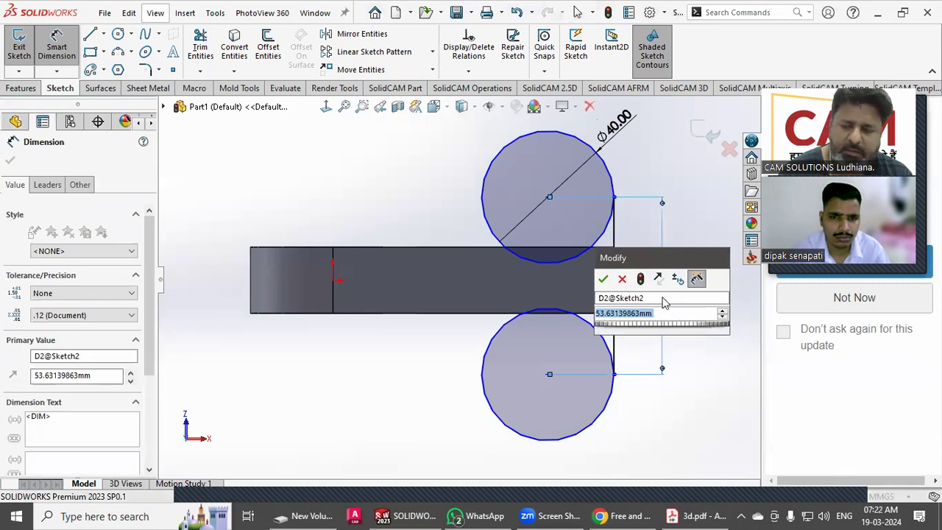
pyautogui.write('30')
pyautogui.press('Return')
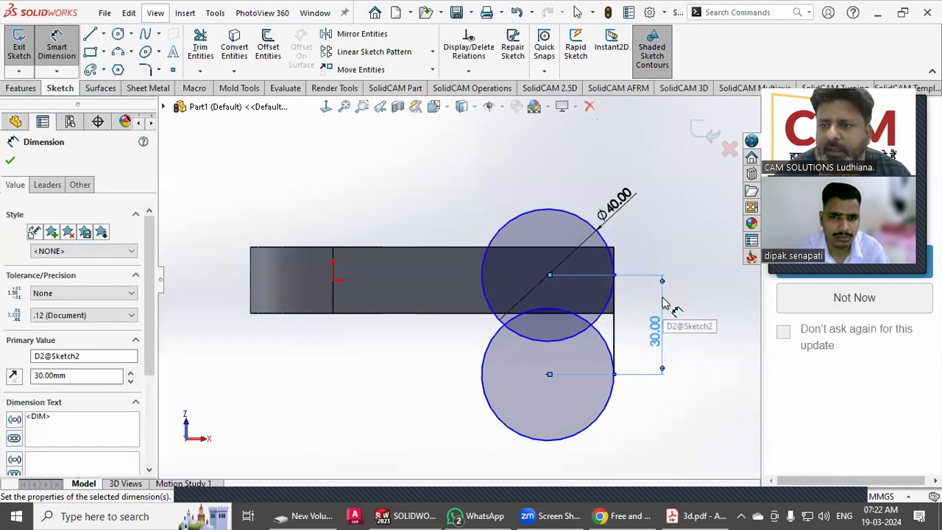
pyautogui.press('Escape')
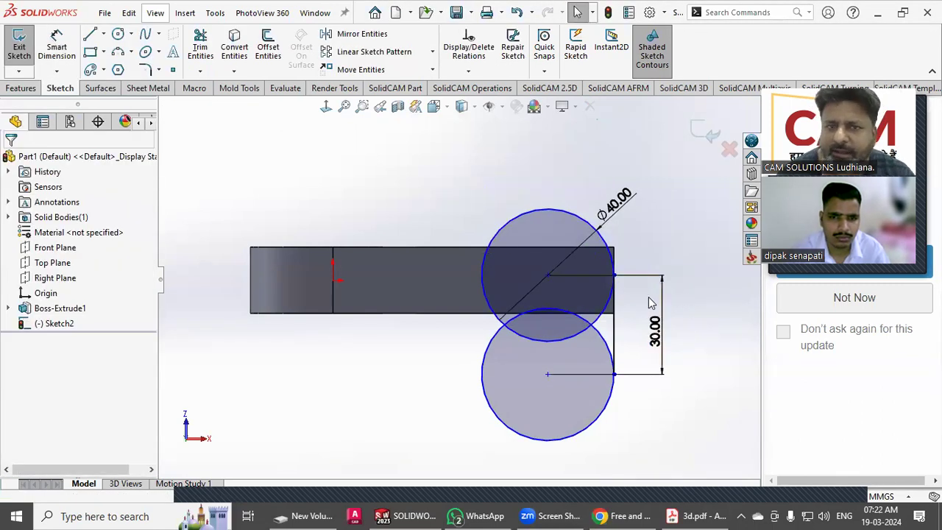
# Step: Draw a line from the origin to the midpoint of the vertical end line and make it horizontal
pyautogui.click(90, 34)
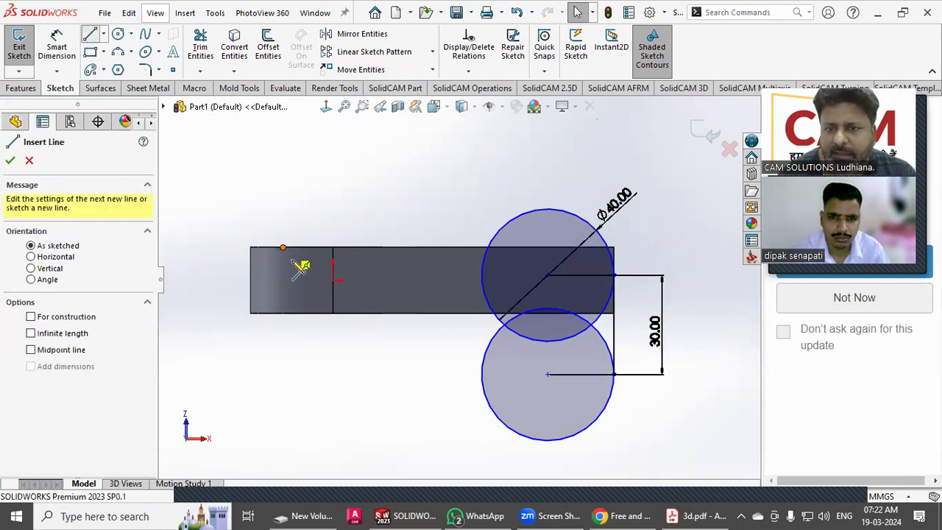
pyautogui.click(333, 281)
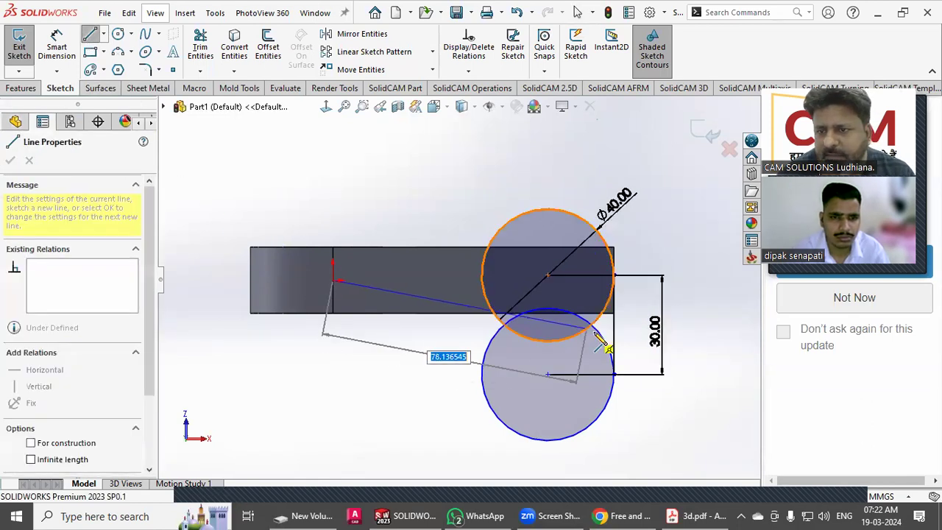
pyautogui.click(615, 325)
pyautogui.rightClick(622, 387)
pyautogui.click(630, 336)
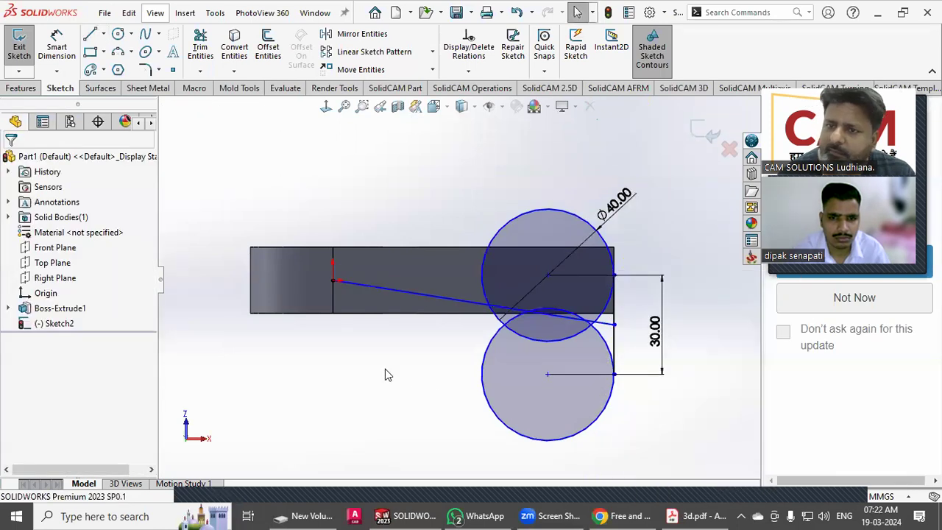
pyautogui.click(408, 294)
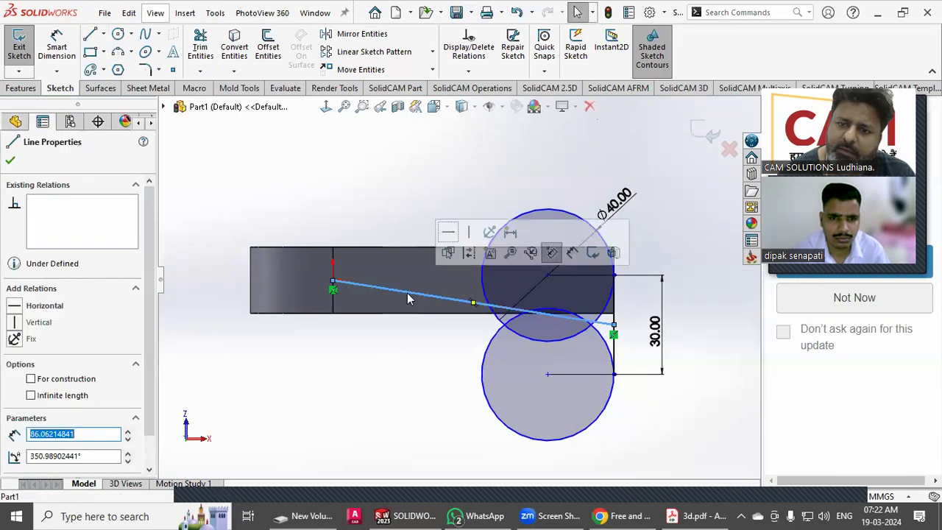
pyautogui.click(448, 234)
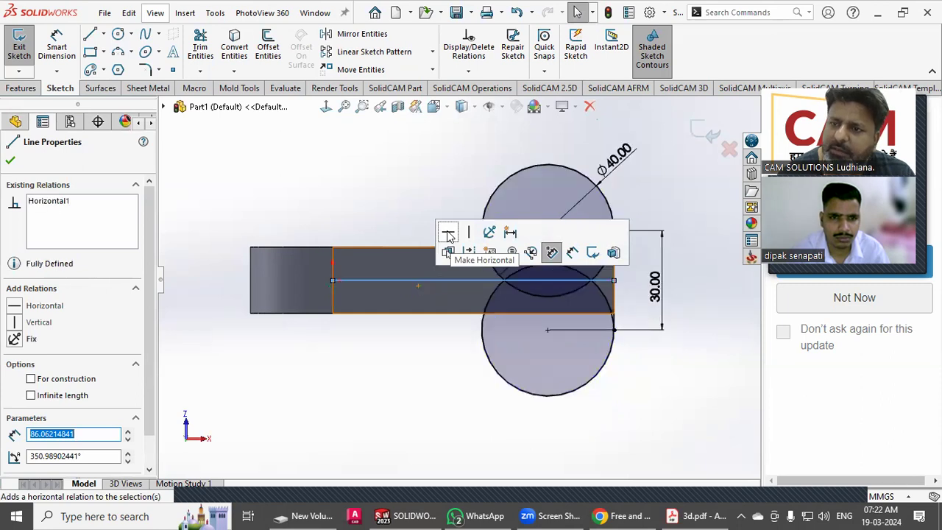
# Step: Convert the horizontal line from the origin to construction geometry
pyautogui.doubleClick(399, 401)
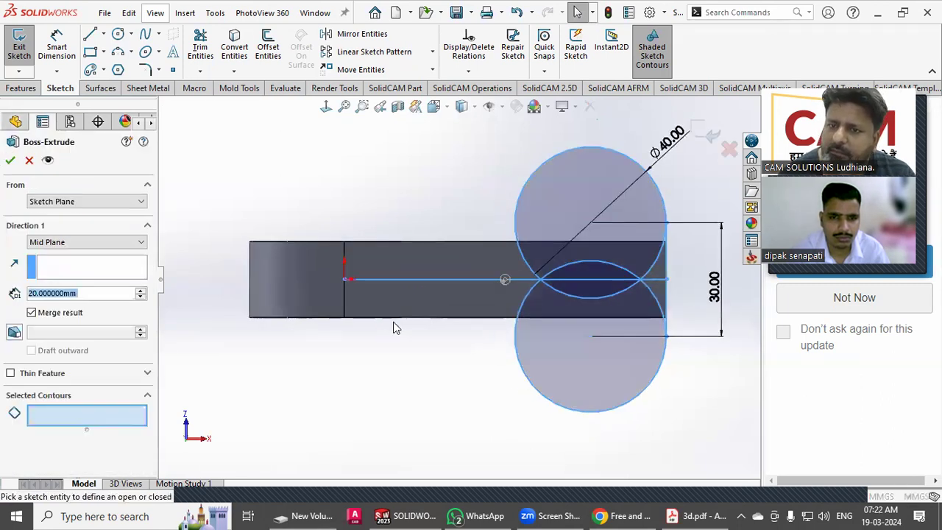
pyautogui.click(28, 160)
pyautogui.click(401, 279)
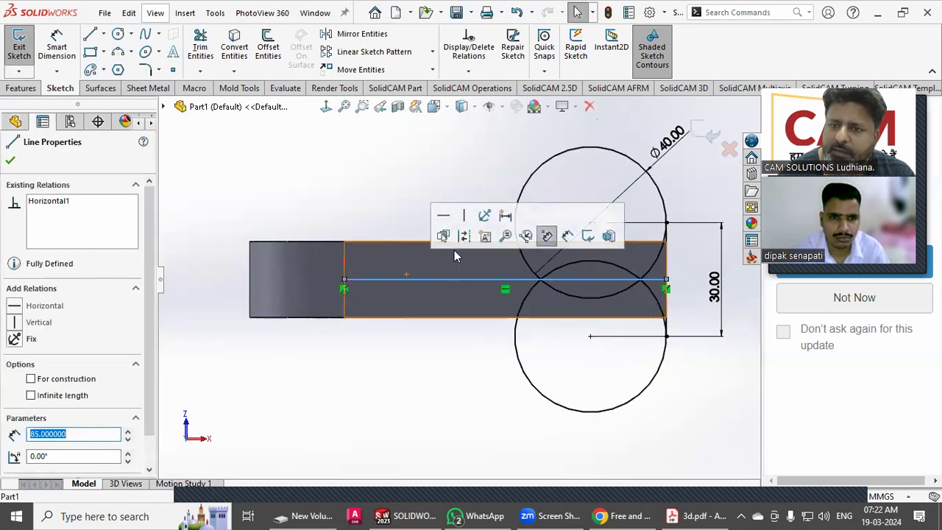
pyautogui.click(358, 191)
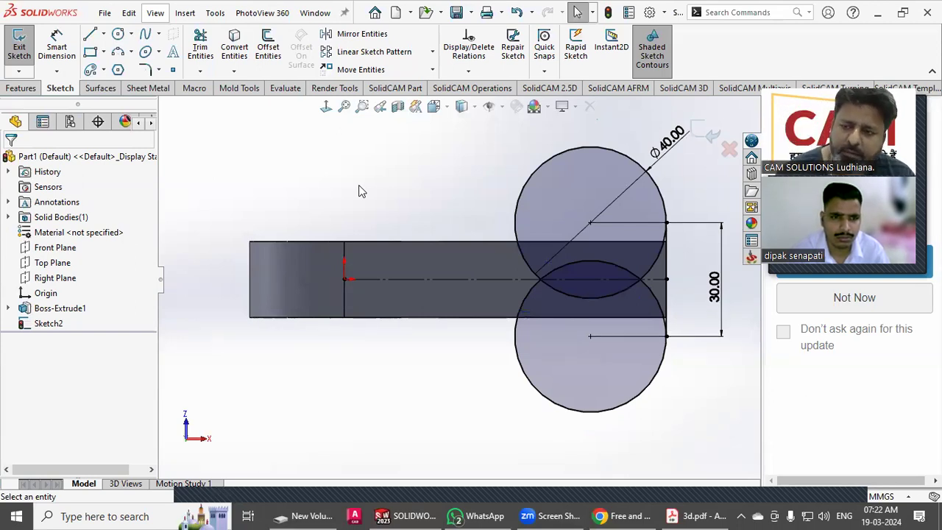
# Step: Check the reference drawing and draw a vertical line joining the two circles' quadrant points on the ring side
pyautogui.click(671, 515)
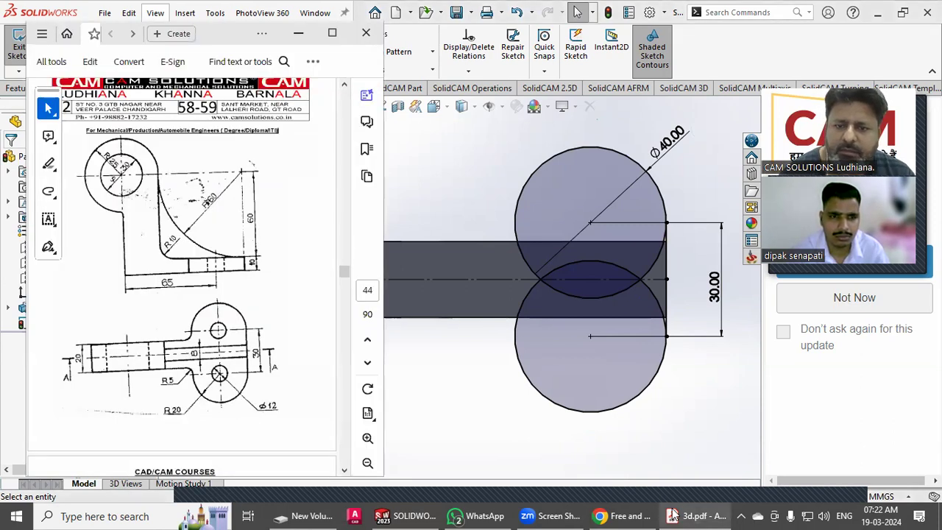
pyautogui.click(437, 366)
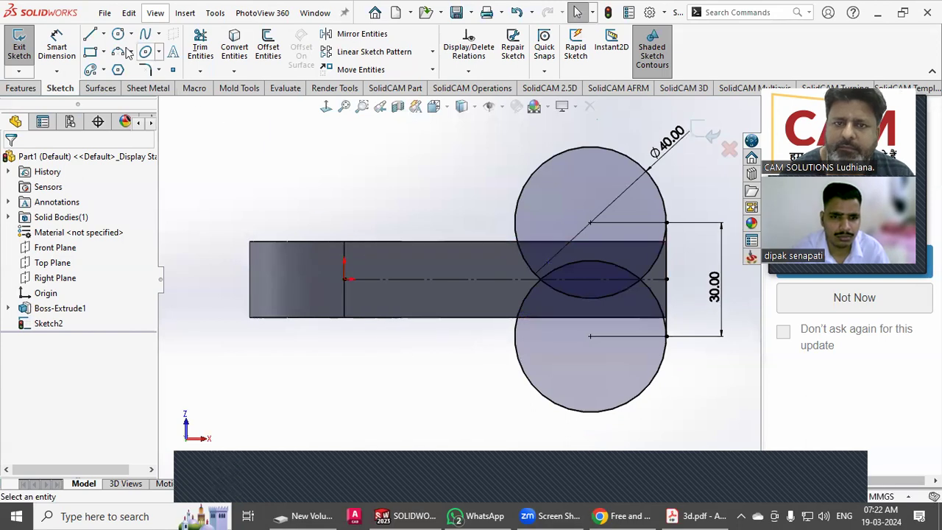
pyautogui.click(90, 33)
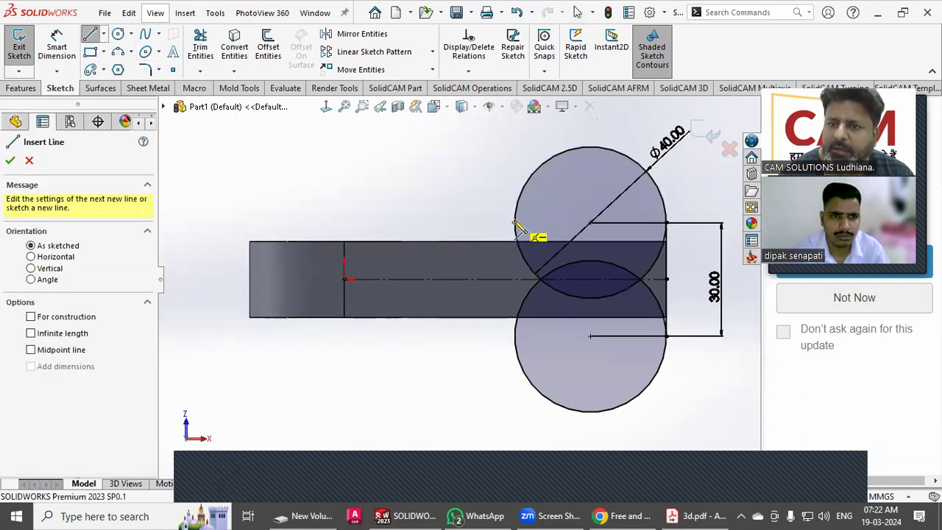
pyautogui.click(514, 336)
pyautogui.rightClick(514, 336)
pyautogui.click(530, 347)
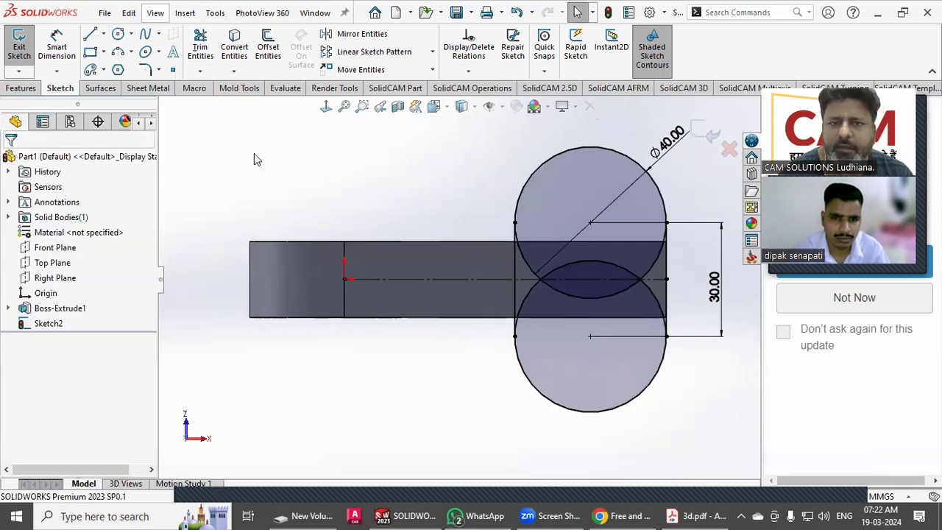
# Step: Trim away the inner arcs of both circles to leave a single slot-shaped flange outline
pyautogui.click(200, 46)
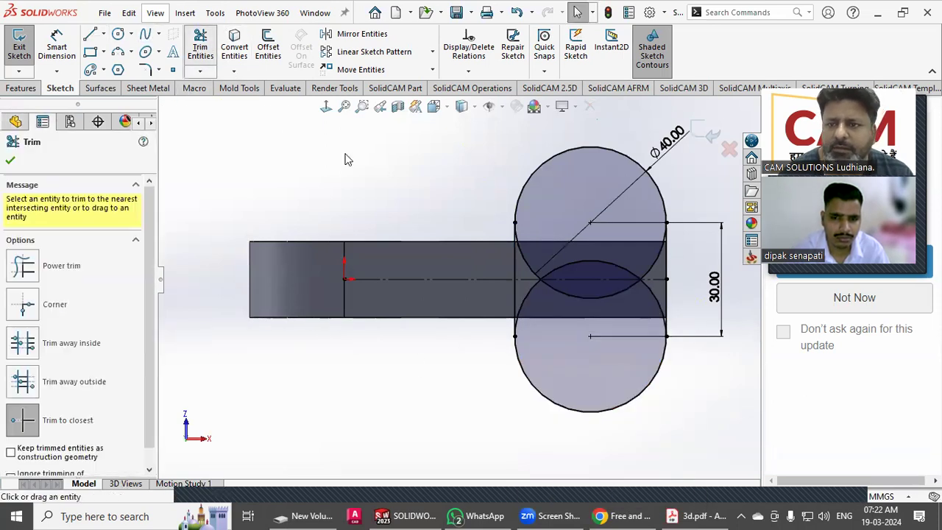
pyautogui.click(599, 267)
pyautogui.click(662, 309)
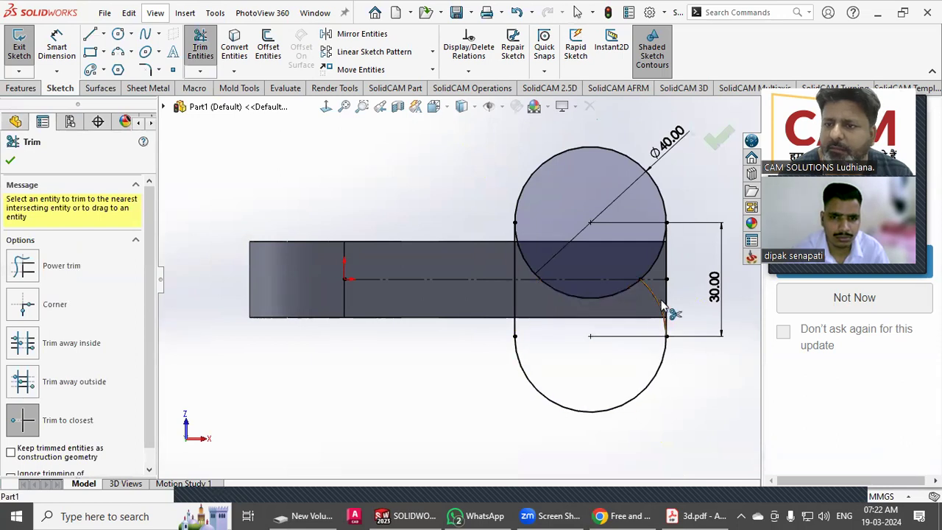
pyautogui.click(640, 287)
pyautogui.click(657, 276)
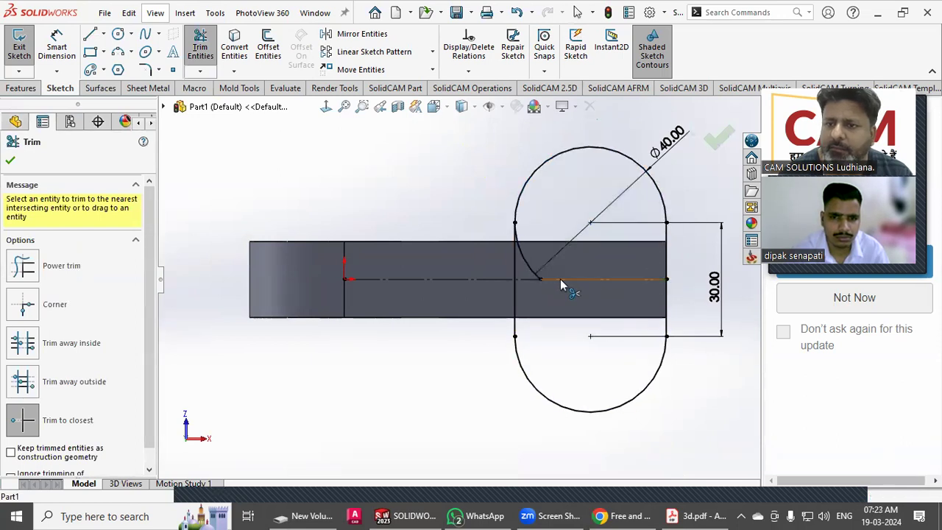
pyautogui.click(525, 268)
# Step: Check the hole size in the reference drawing and draw a 12 mm diameter circle centred on the flange's front end arc
pyautogui.moveTo(487, 362)
pyautogui.mouseDown(button='middle')
pyautogui.moveTo(488, 289)
pyautogui.moveTo(498, 326)
pyautogui.mouseUp(button='middle')
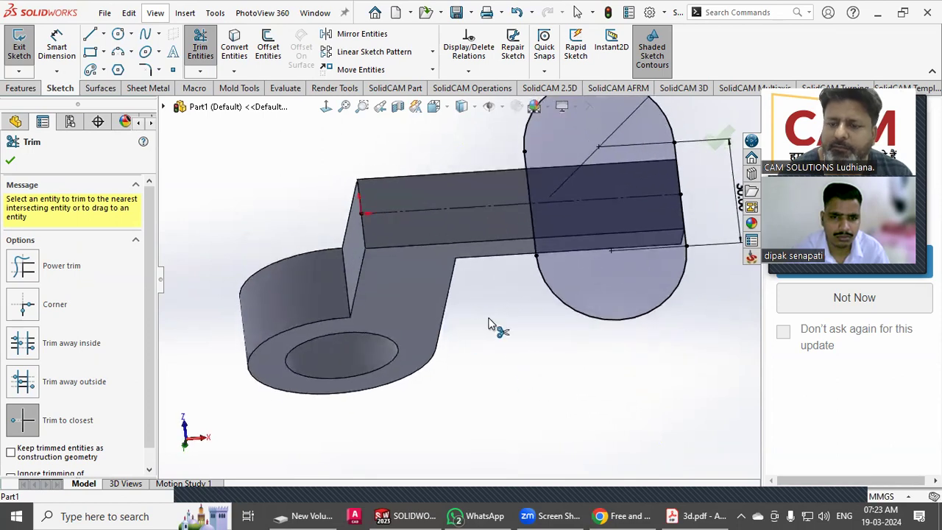
pyautogui.click(706, 512)
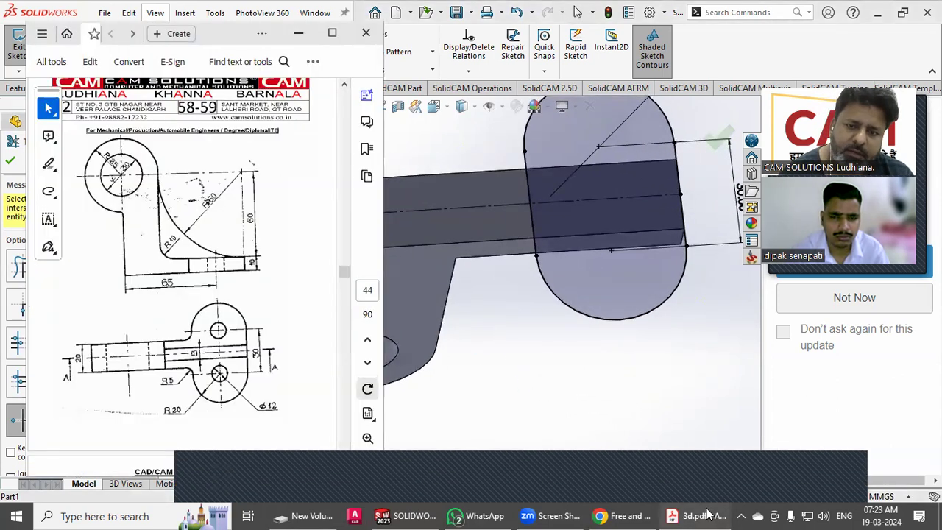
pyautogui.click(708, 514)
pyautogui.click(118, 33)
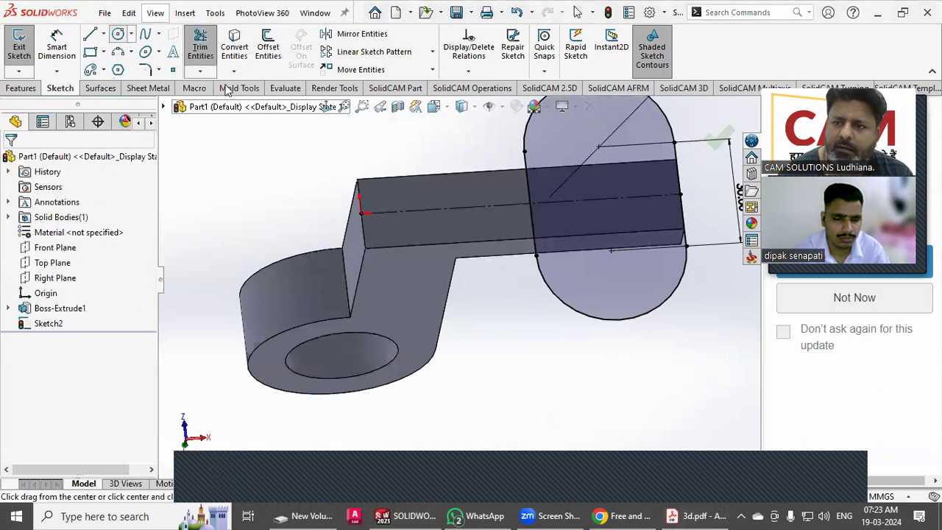
pyautogui.click(611, 251)
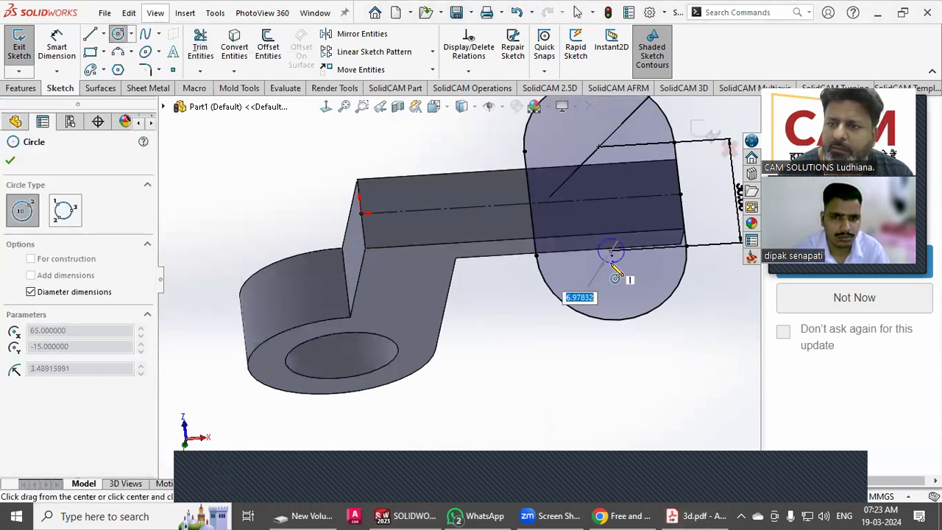
pyautogui.write('12')
pyautogui.press('Return')
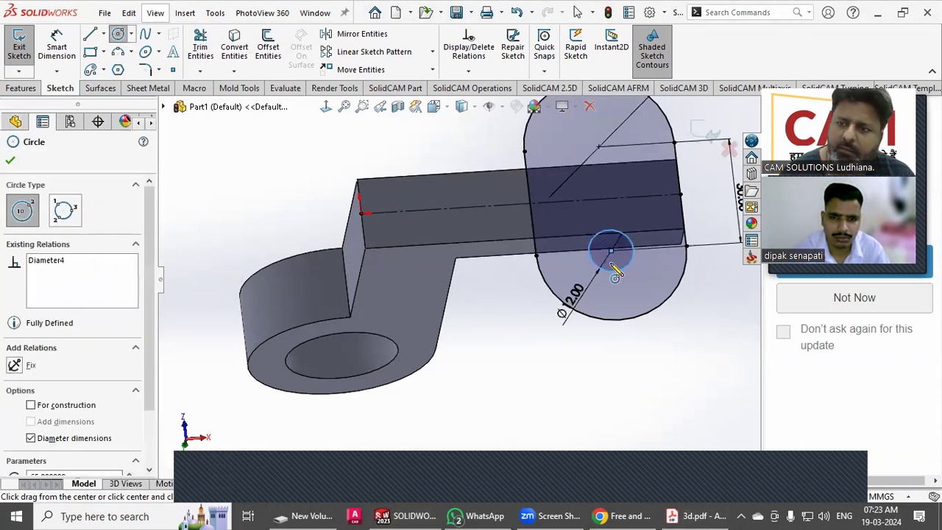
# Step: Draw a second 12 mm diameter circle centred on the flange's opposite end arc
pyautogui.click(598, 146)
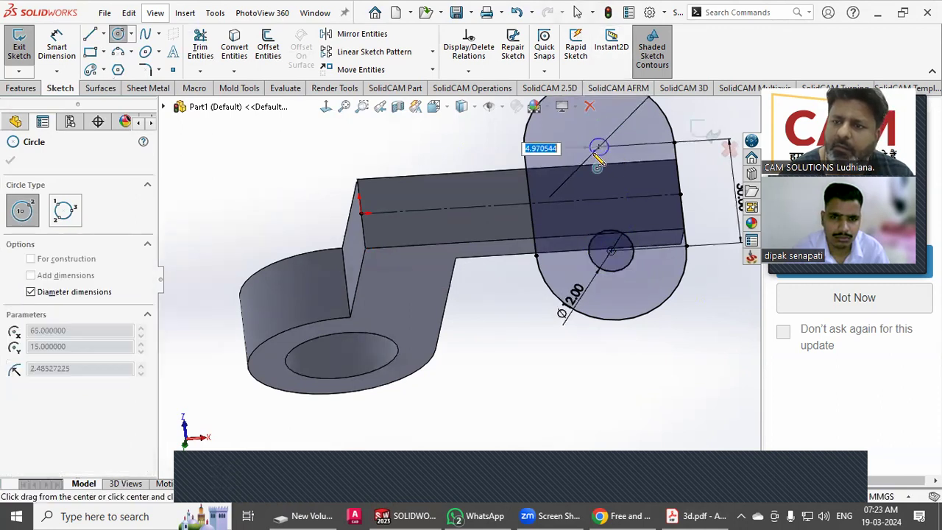
pyautogui.write('12')
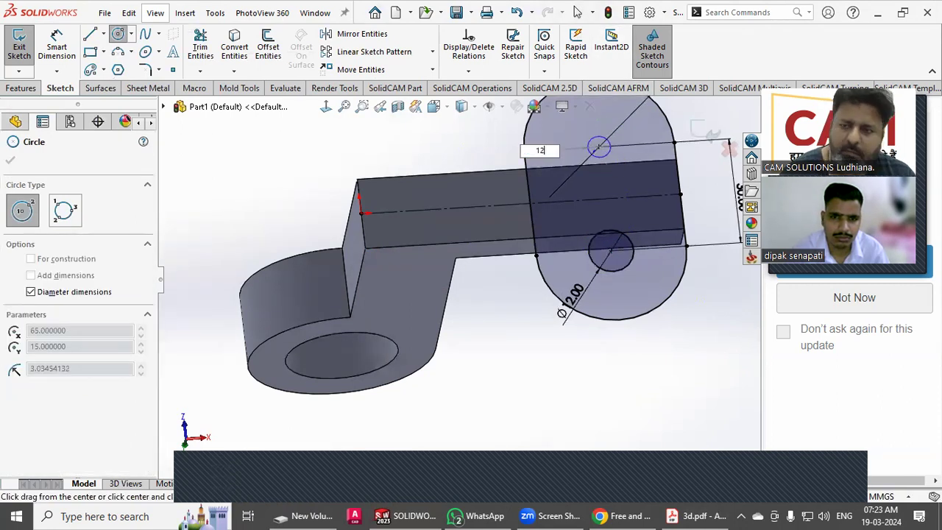
pyautogui.press('Return')
pyautogui.scroll(-3, 548, 213)
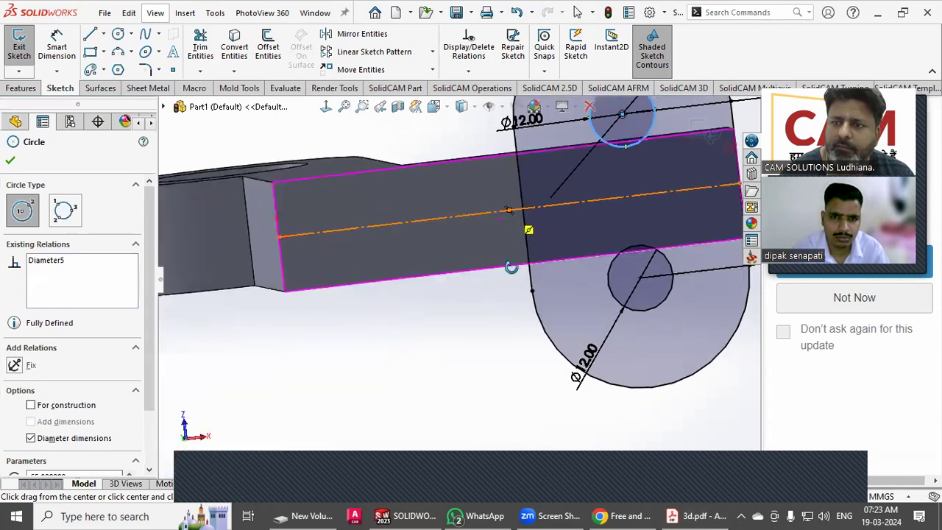
pyautogui.scroll(-2, 515, 284)
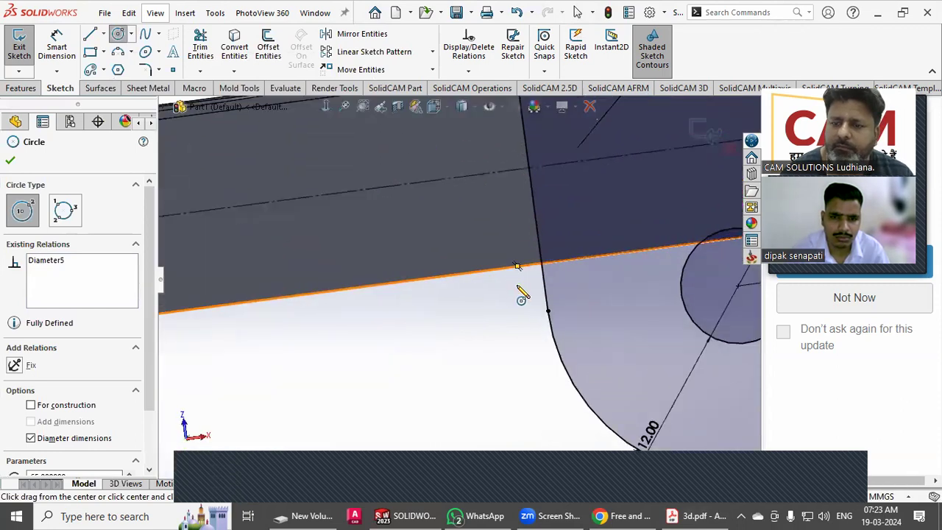
pyautogui.scroll(5, 524, 294)
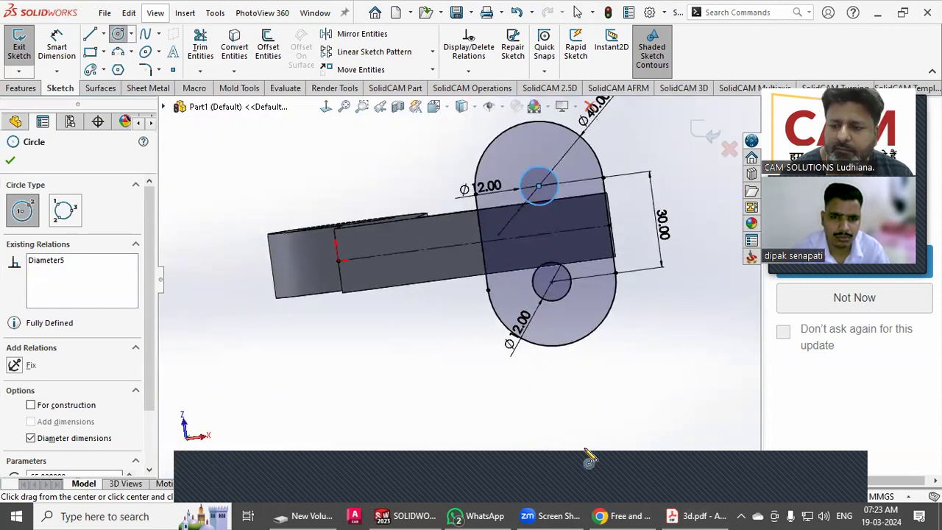
# Step: Consult the reference drawing again, discard the stray circle and exit the flange sketch
pyautogui.click(697, 513)
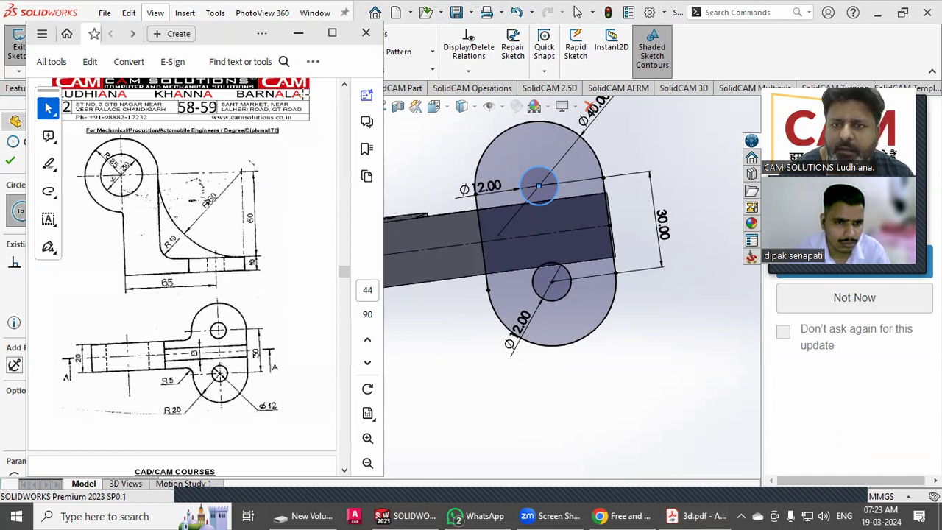
pyautogui.click(303, 37)
pyautogui.click(366, 165)
pyautogui.moveTo(370, 170); pyautogui.dragTo(236, 319, button='middle')
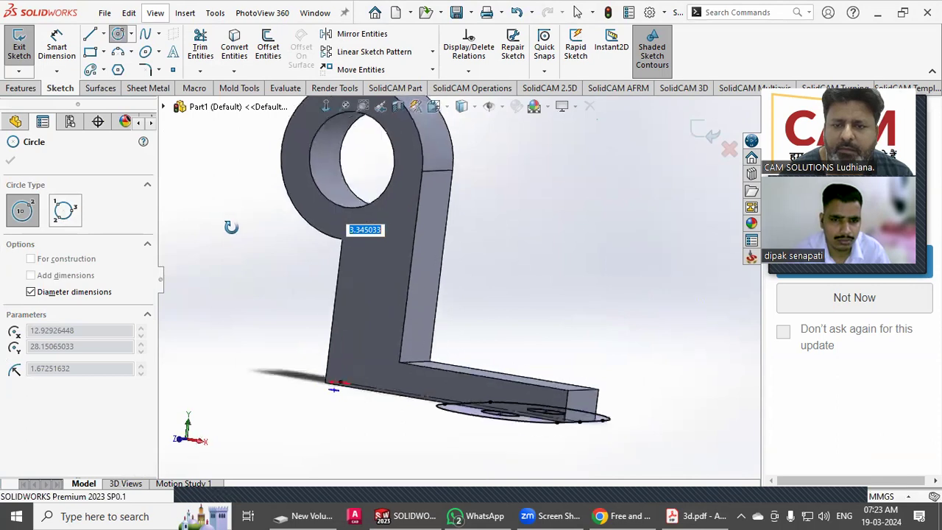
pyautogui.moveTo(231, 228); pyautogui.dragTo(214, 277, button='middle')
pyautogui.rightClick(221, 263)
pyautogui.click(237, 279)
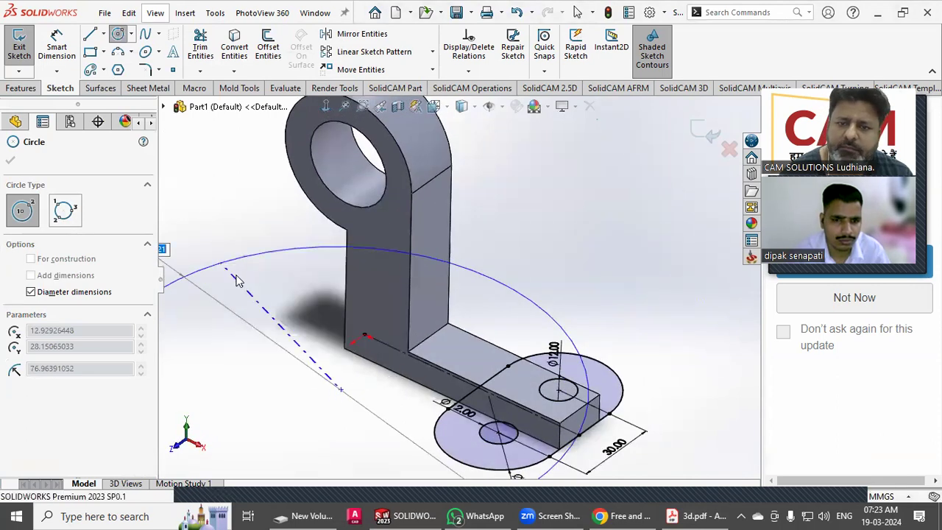
pyautogui.click(700, 132)
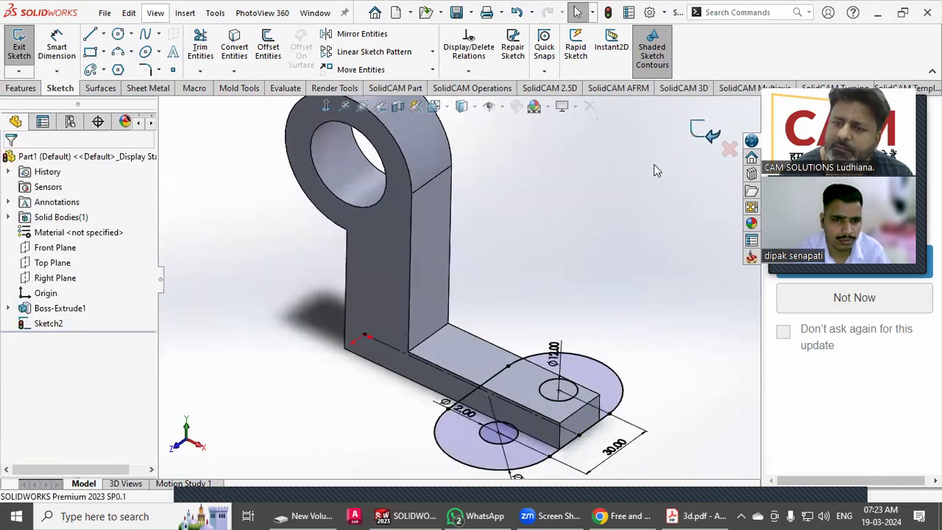
# Step: Set the extrusion thickness of the ring-and-leg body to 8 mm
pyautogui.click(432, 220)
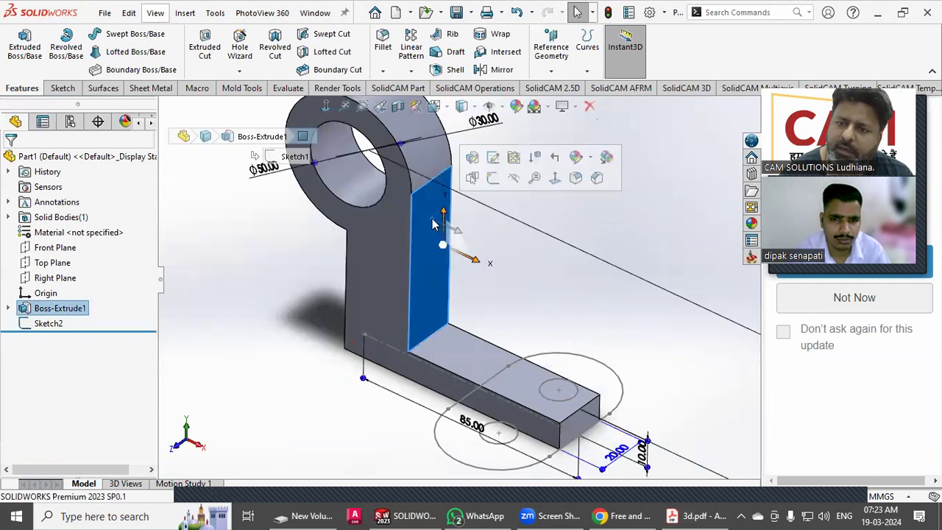
pyautogui.scroll(2, 472, 230)
pyautogui.scroll(-2, 565, 393)
pyautogui.moveTo(565, 392); pyautogui.dragTo(533, 413, button='middle')
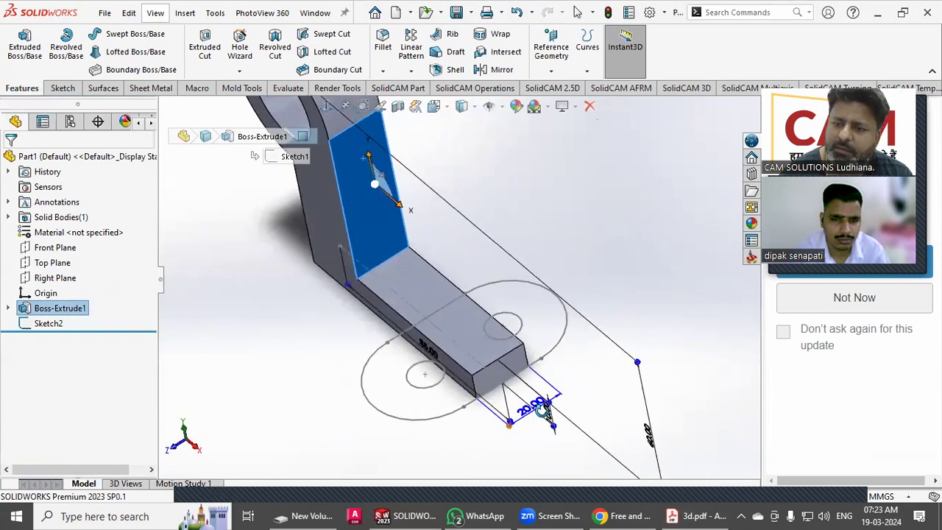
pyautogui.click(530, 413)
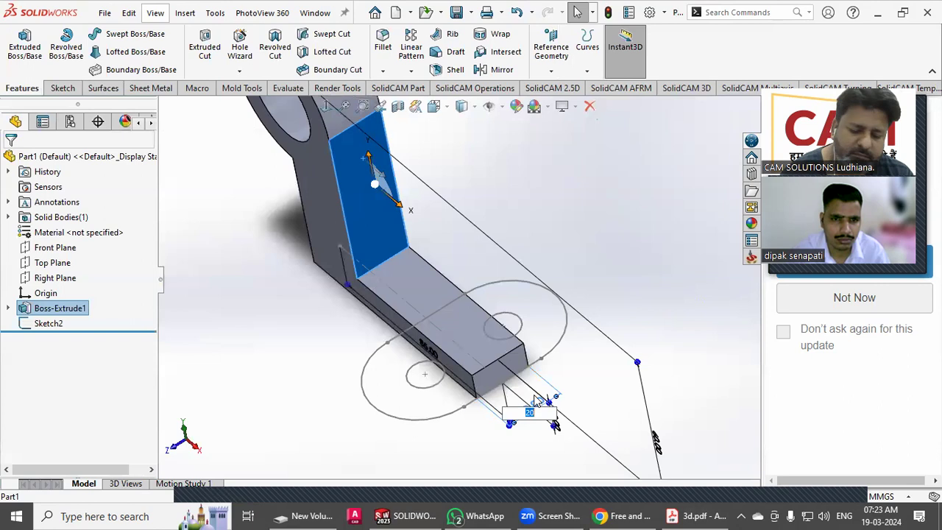
pyautogui.write('8')
pyautogui.press('Return')
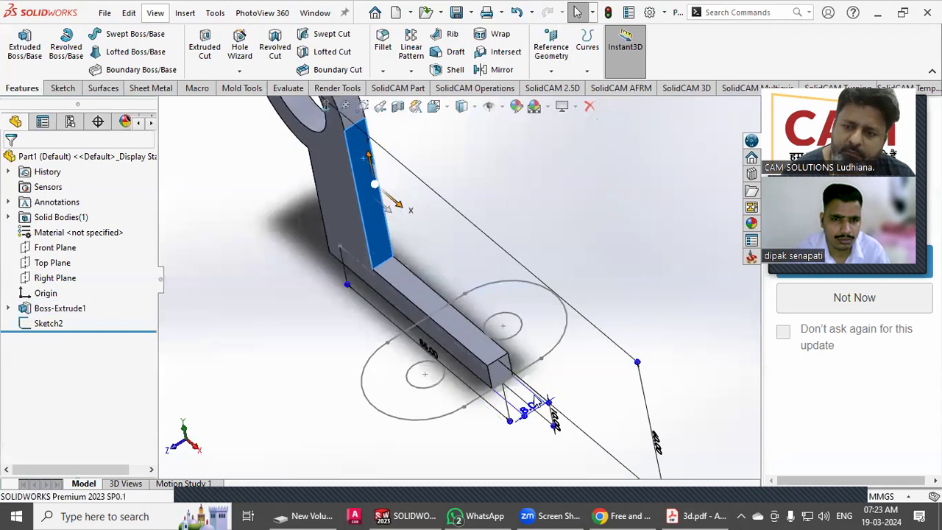
pyautogui.click(631, 229)
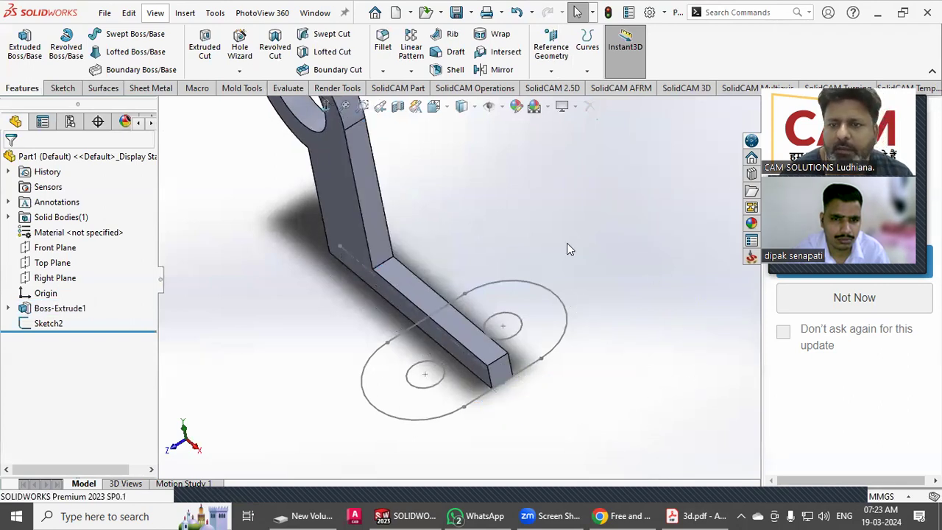
# Step: Start an extruded boss from the whole flange sketch with cleared contour selections, a Blind end condition and the direction reversed upward
pyautogui.press('f')
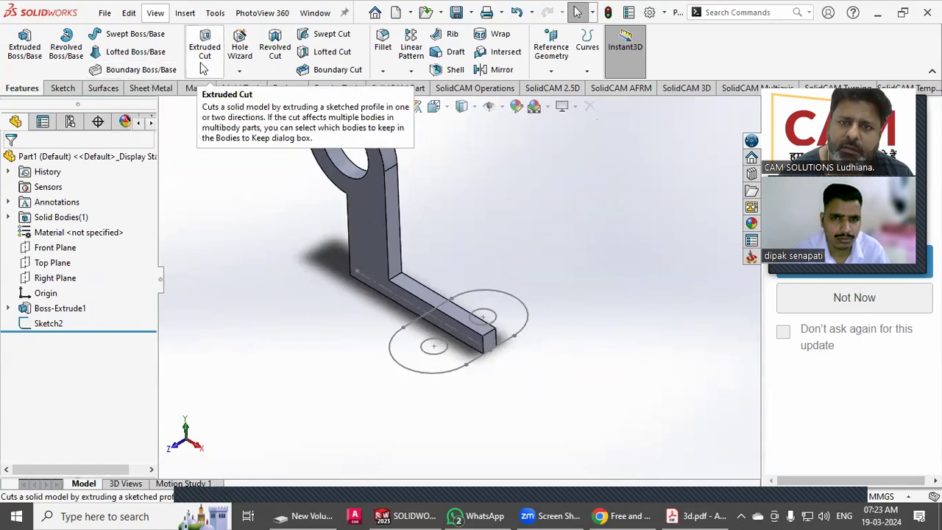
pyautogui.click(25, 52)
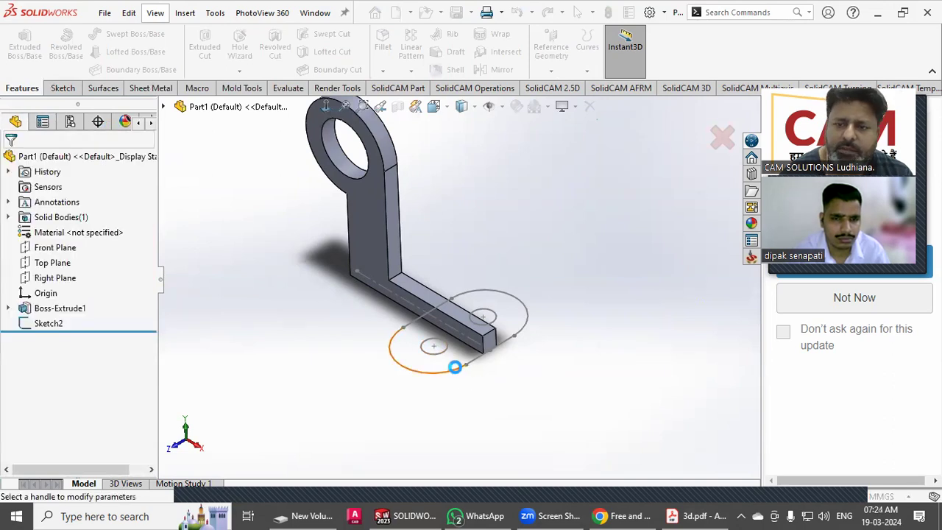
pyautogui.click(427, 345)
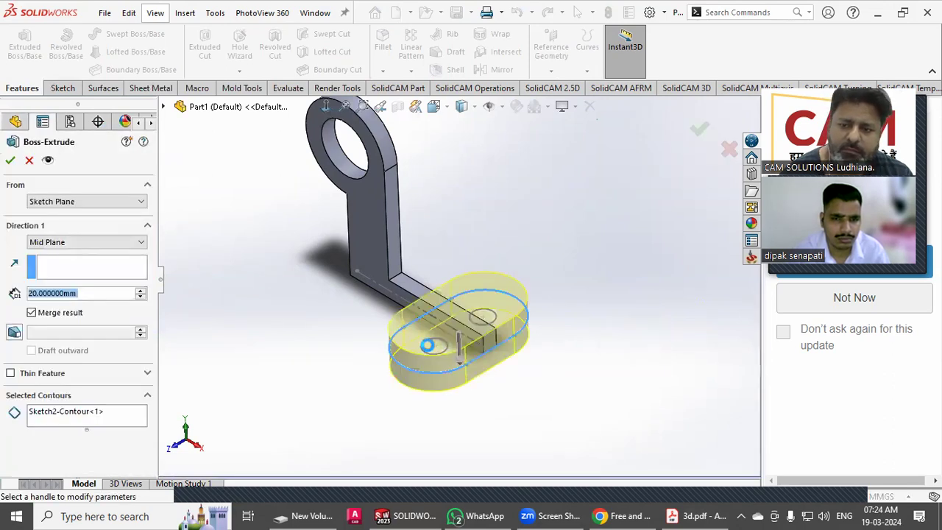
pyautogui.rightClick(46, 420)
pyautogui.click(74, 425)
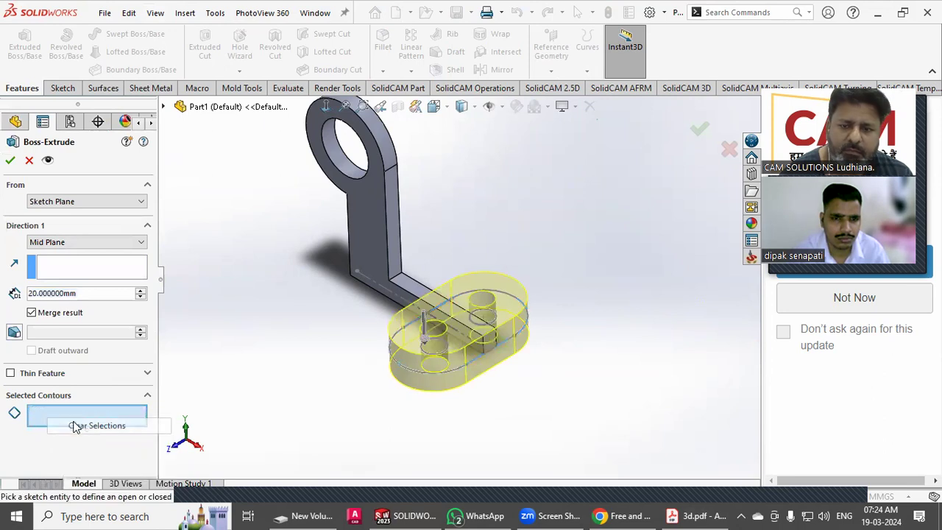
pyautogui.click(86, 242)
pyautogui.click(81, 255)
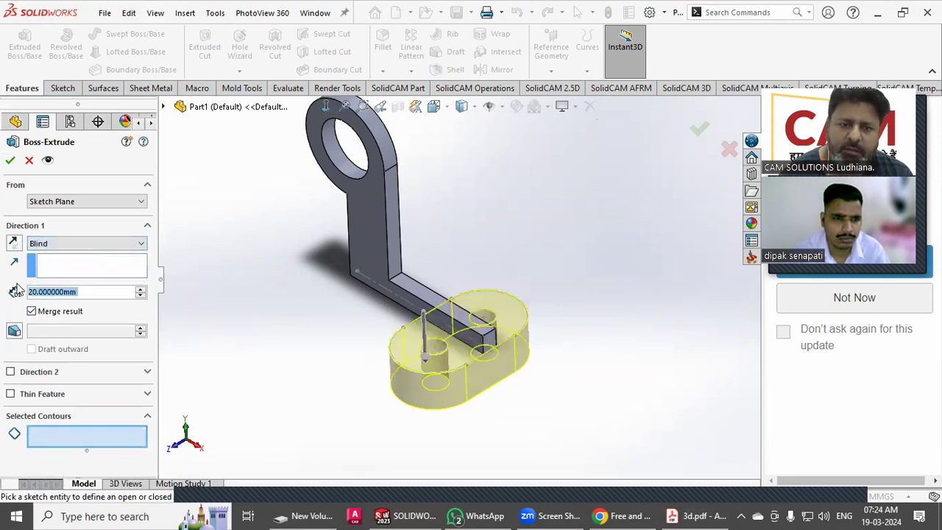
pyautogui.click(13, 242)
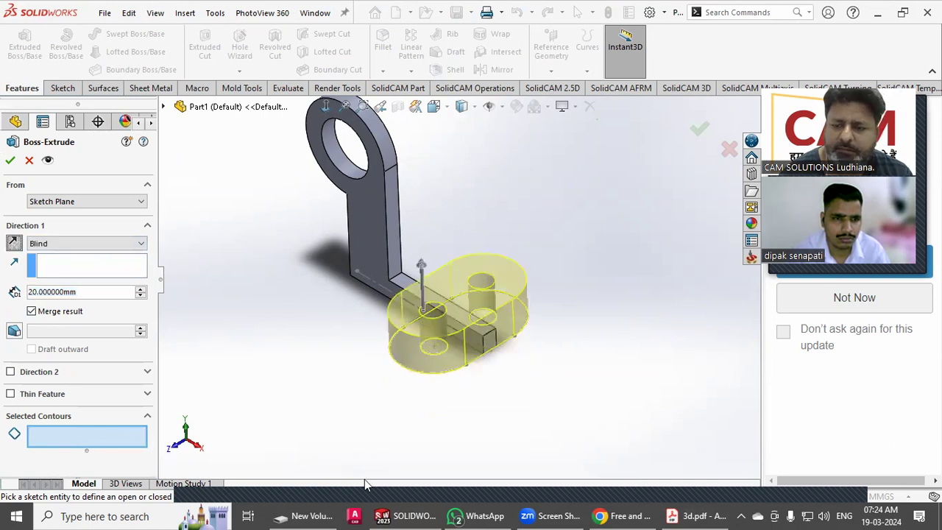
# Step: Check the flange thickness in the reference drawing, set the boss depth to 10 mm and finish the extrusion
pyautogui.click(671, 515)
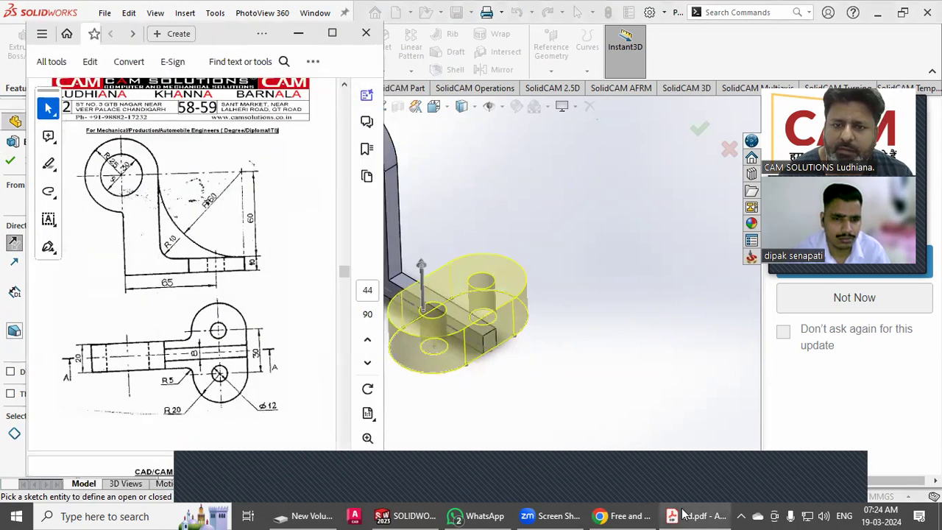
pyautogui.click(683, 513)
pyautogui.doubleClick(74, 292)
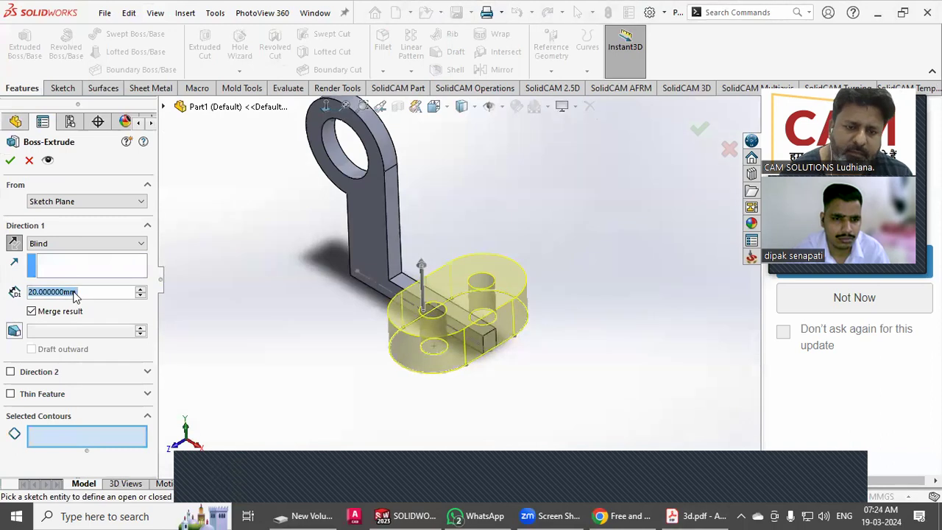
pyautogui.write('10')
pyautogui.press('Return')
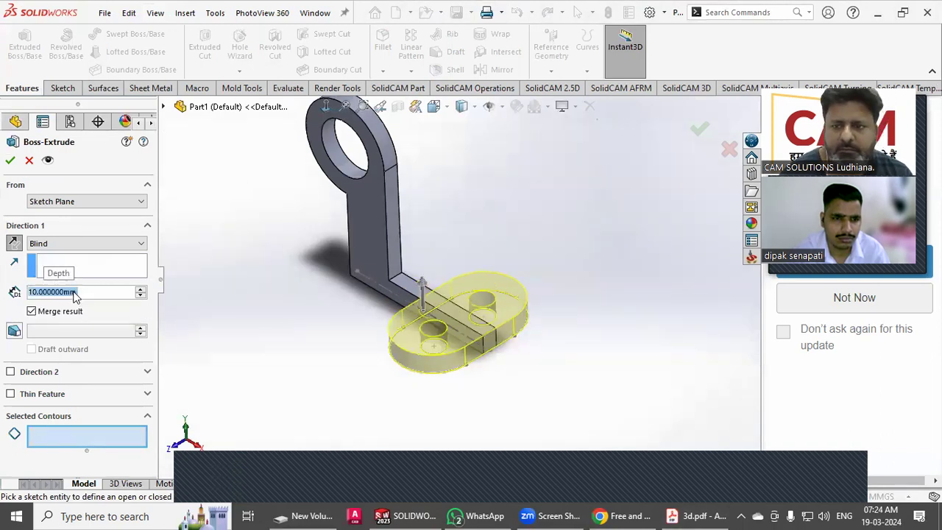
pyautogui.click(10, 159)
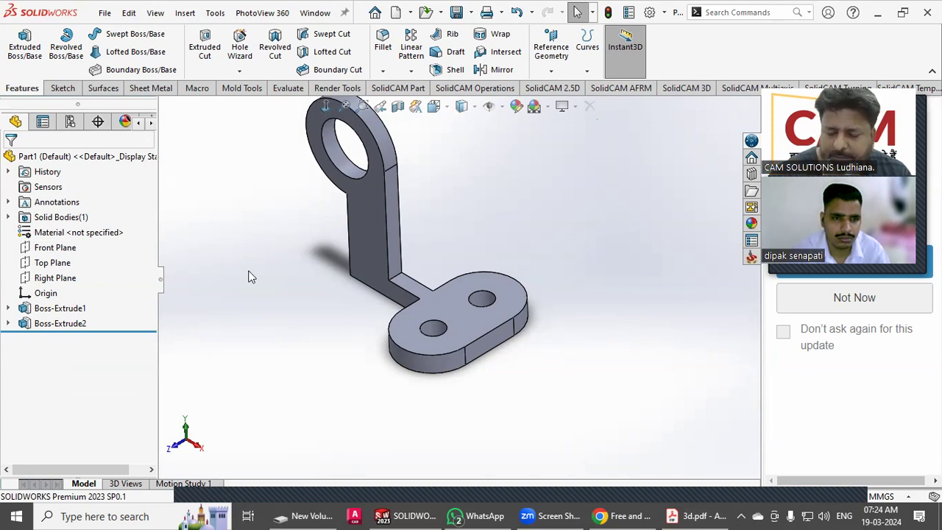
# Step: Compare the bracket with the reference drawing and inspect the front face and dimensions of the ring-and-leg body
pyautogui.moveTo(249, 277); pyautogui.dragTo(492, 243, button='middle')
pyautogui.click(659, 514)
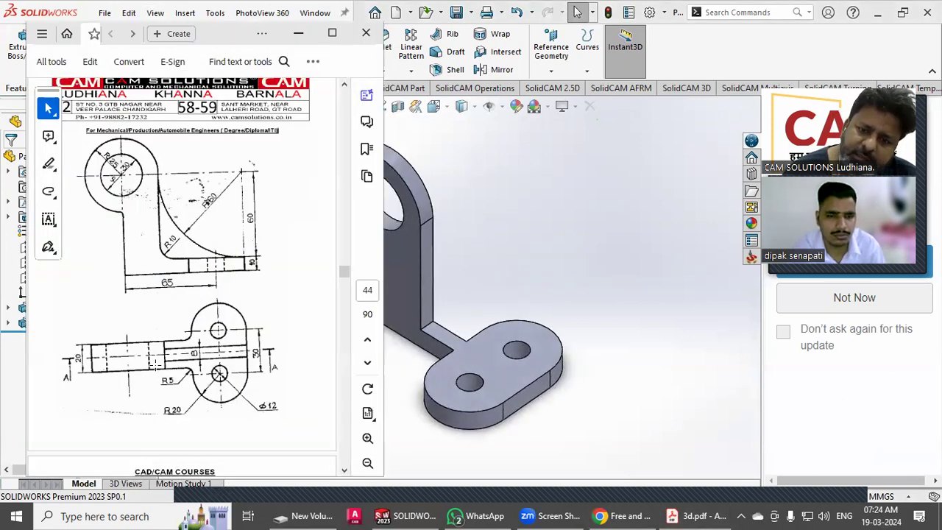
pyautogui.click(427, 449)
pyautogui.moveTo(426, 448)
pyautogui.mouseDown(button='middle')
pyautogui.moveTo(513, 425)
pyautogui.moveTo(391, 387)
pyautogui.moveTo(349, 359)
pyautogui.moveTo(387, 383)
pyautogui.moveTo(390, 410)
pyautogui.mouseUp(button='middle')
pyautogui.click(378, 364)
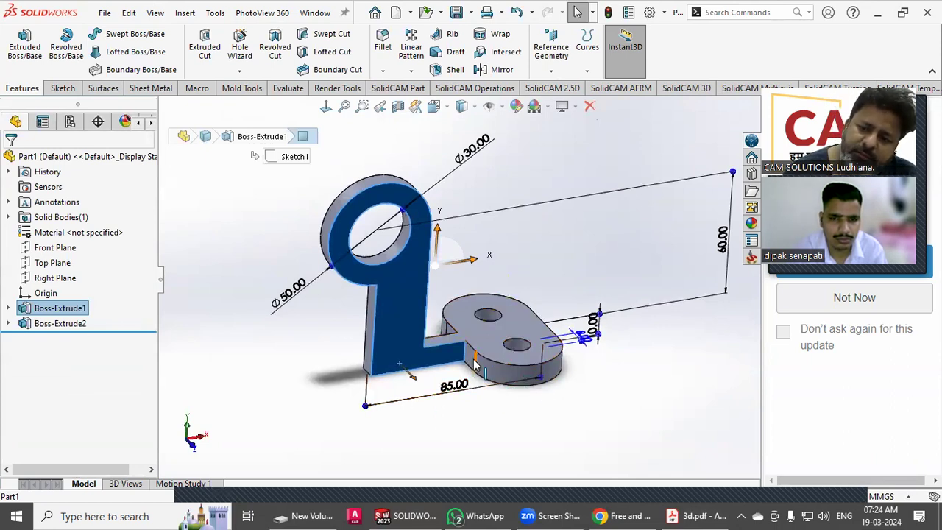
pyautogui.click(249, 310)
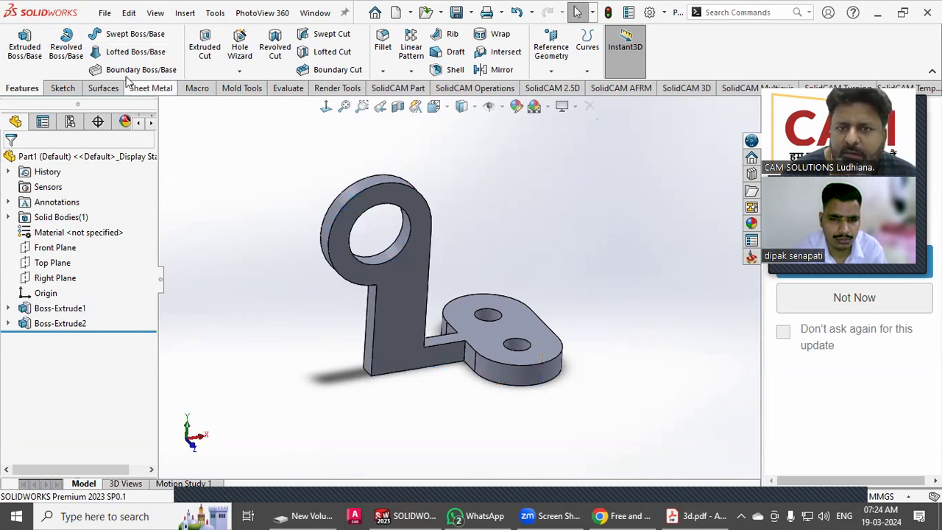
# Step: Start an extruded boss on the front face of the ring-and-leg body and convert that face's outline into the sketch
pyautogui.click(28, 51)
pyautogui.click(395, 320)
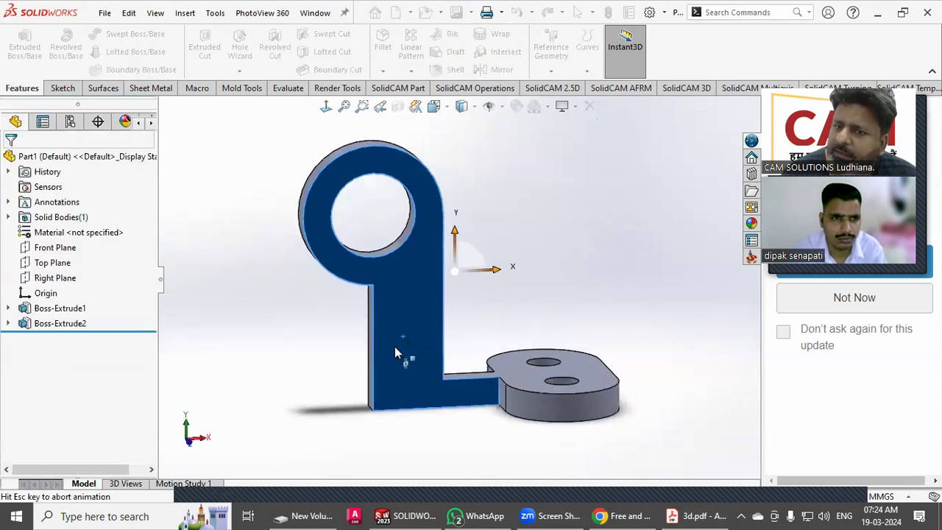
pyautogui.moveTo(305, 296)
pyautogui.mouseDown(button='middle')
pyautogui.moveTo(343, 311)
pyautogui.moveTo(347, 353)
pyautogui.mouseUp(button='middle')
pyautogui.click(234, 48)
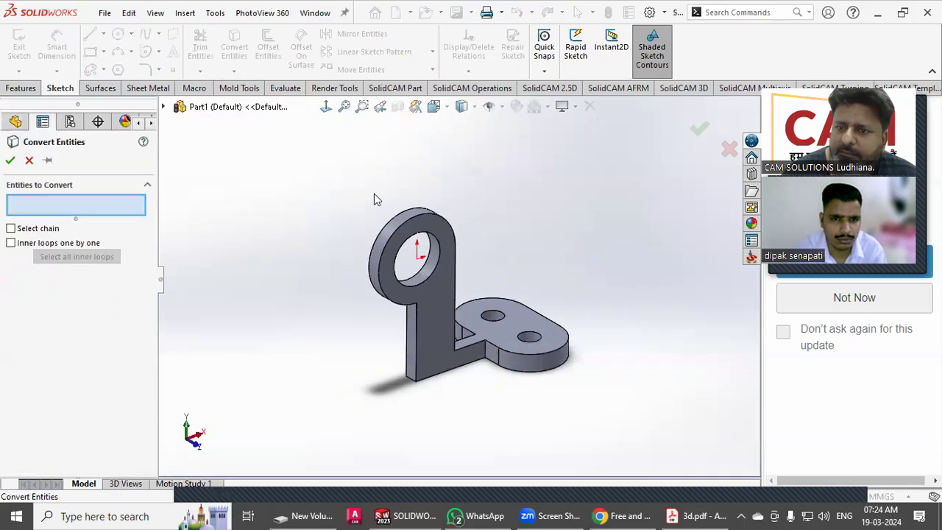
pyautogui.click(442, 312)
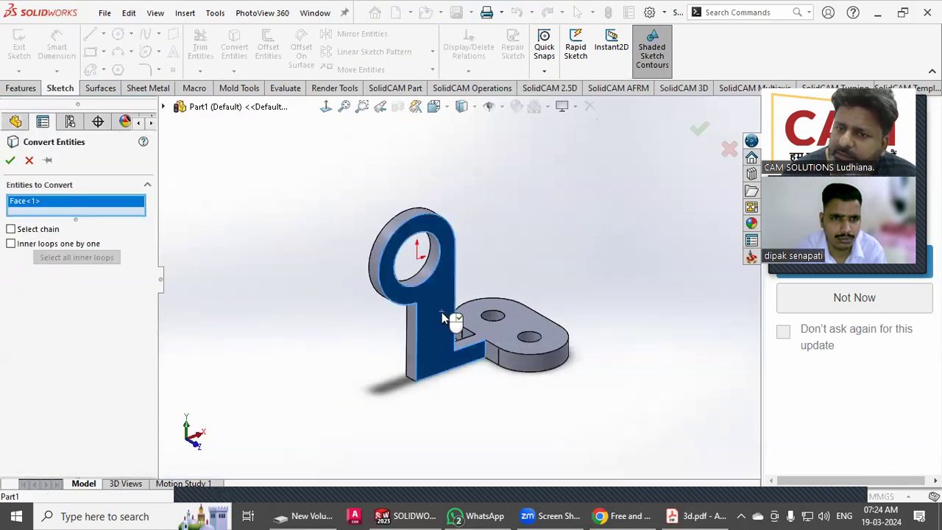
pyautogui.click(10, 162)
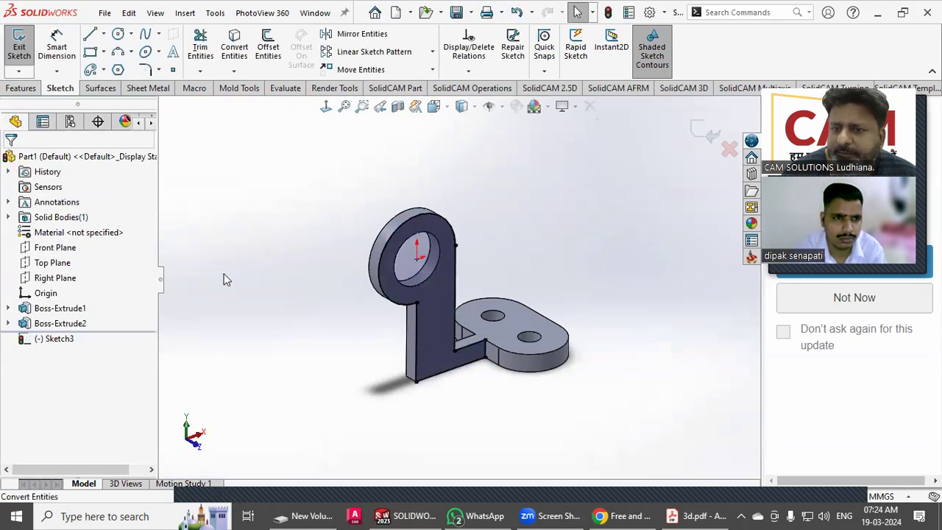
# Step: Check the ring width in the reference drawing, then extrude the converted outline 6 mm as a Blind boss merged with the body
pyautogui.click(23, 90)
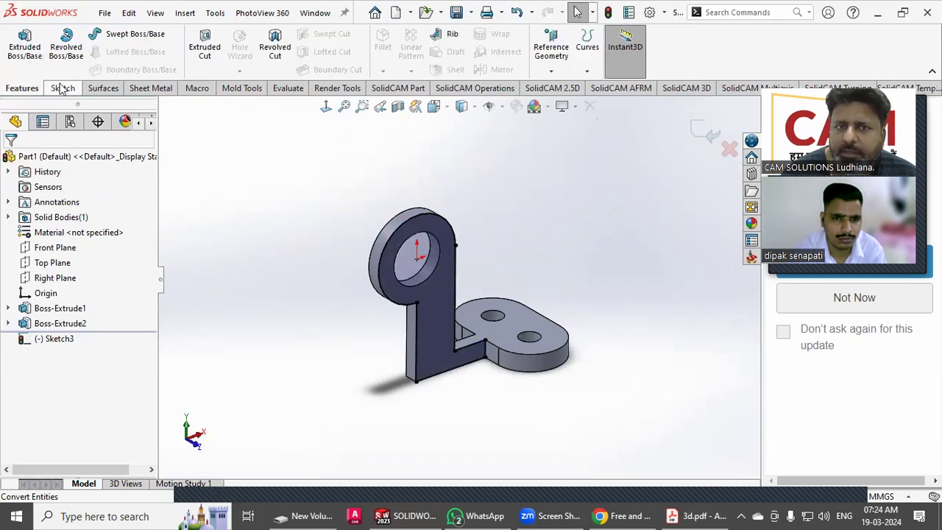
pyautogui.click(24, 46)
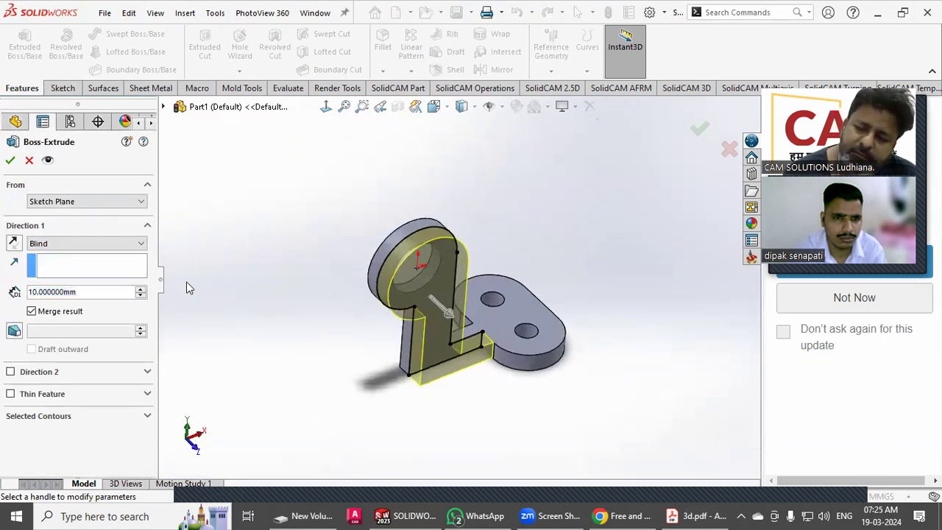
pyautogui.click(102, 293)
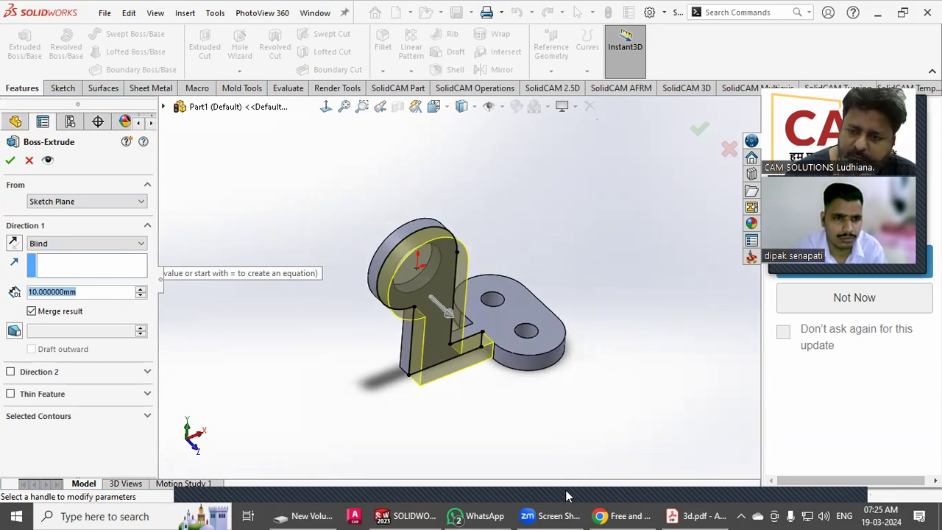
pyautogui.click(696, 515)
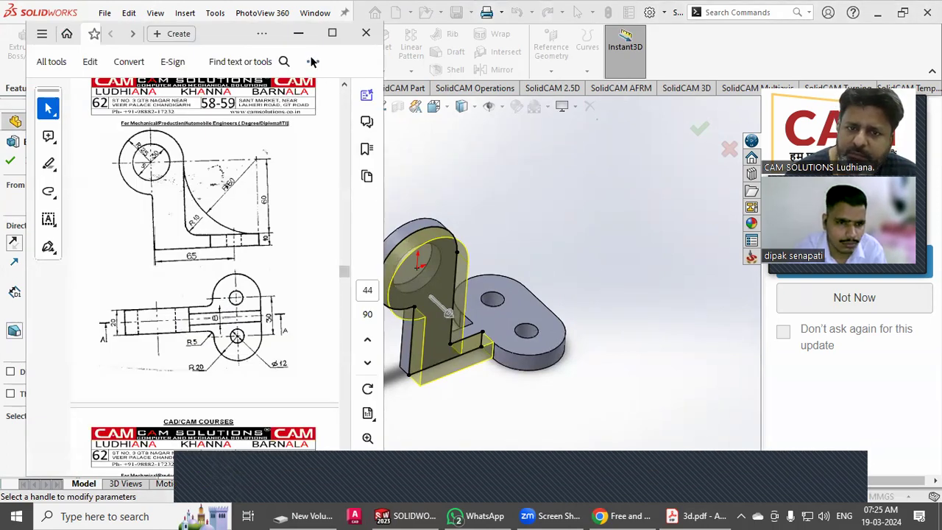
pyautogui.click(298, 33)
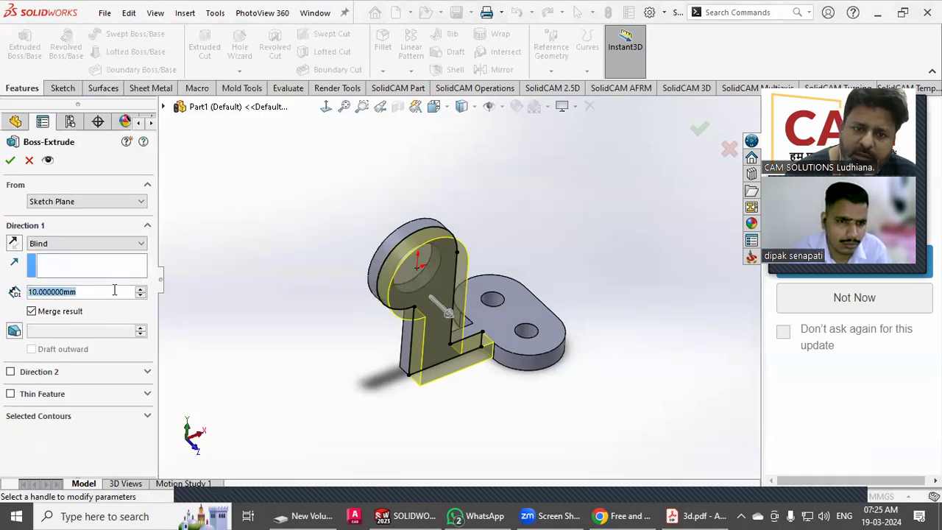
pyautogui.moveTo(92, 294); pyautogui.dragTo(2, 300)
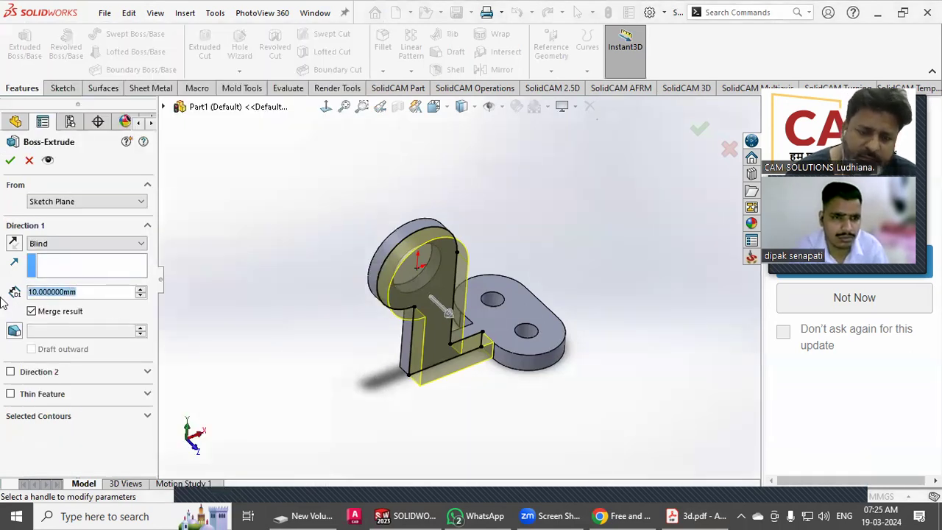
pyautogui.write('6')
pyautogui.press('Return')
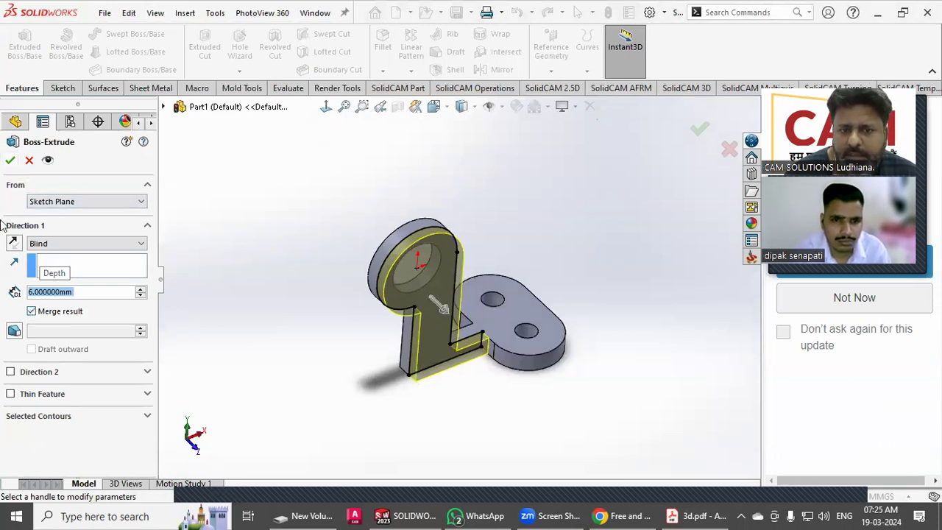
pyautogui.click(10, 161)
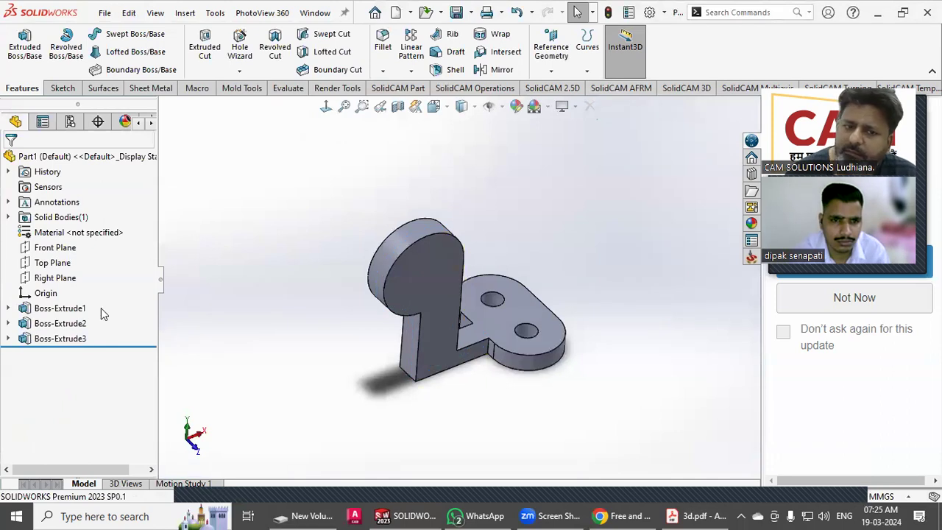
# Step: Edit the sketch of the 6 mm boss and convert the ring's inner circular edge into it so the hole stays open
pyautogui.click(8, 338)
pyautogui.click(62, 353)
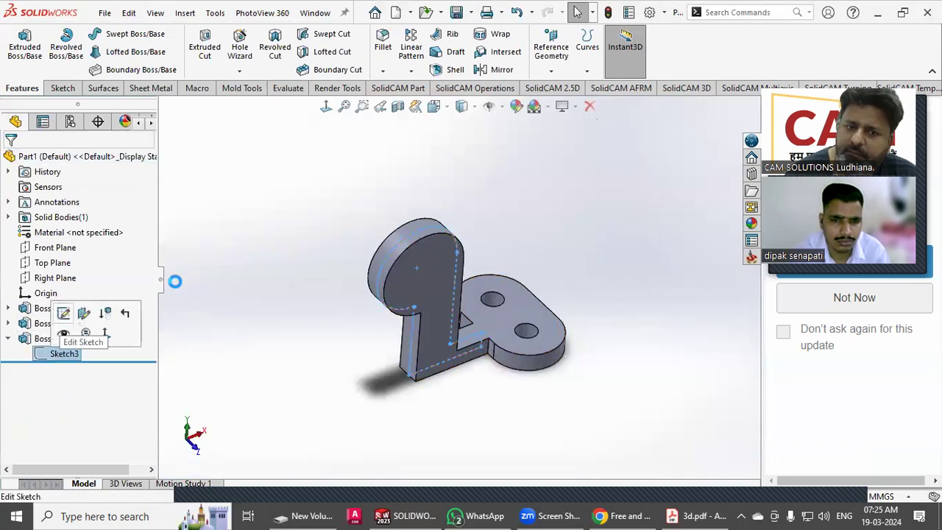
pyautogui.click(401, 291)
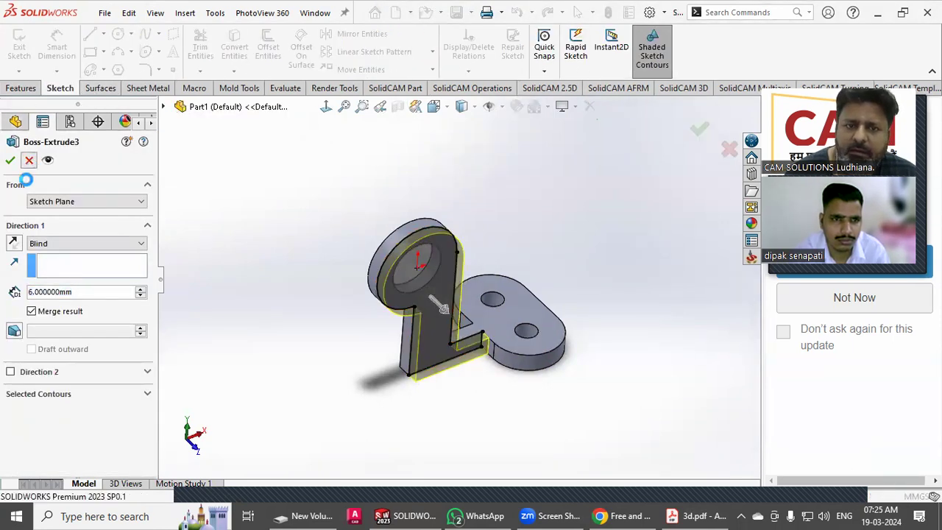
pyautogui.click(30, 159)
pyautogui.click(64, 353)
pyautogui.click(62, 311)
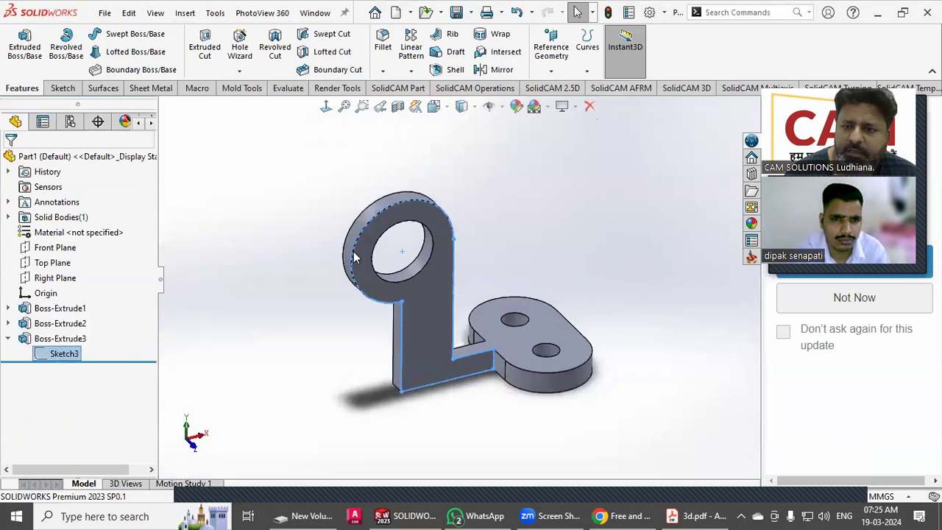
pyautogui.click(369, 254)
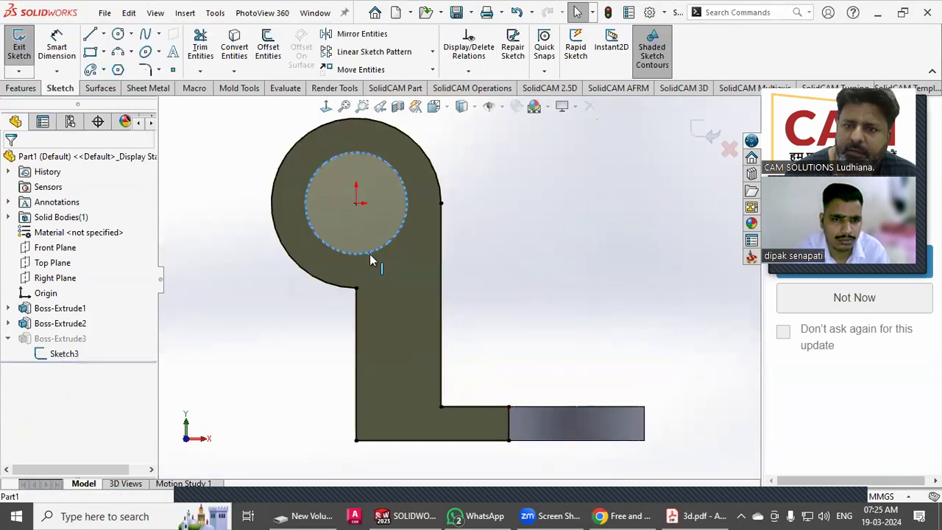
pyautogui.click(246, 55)
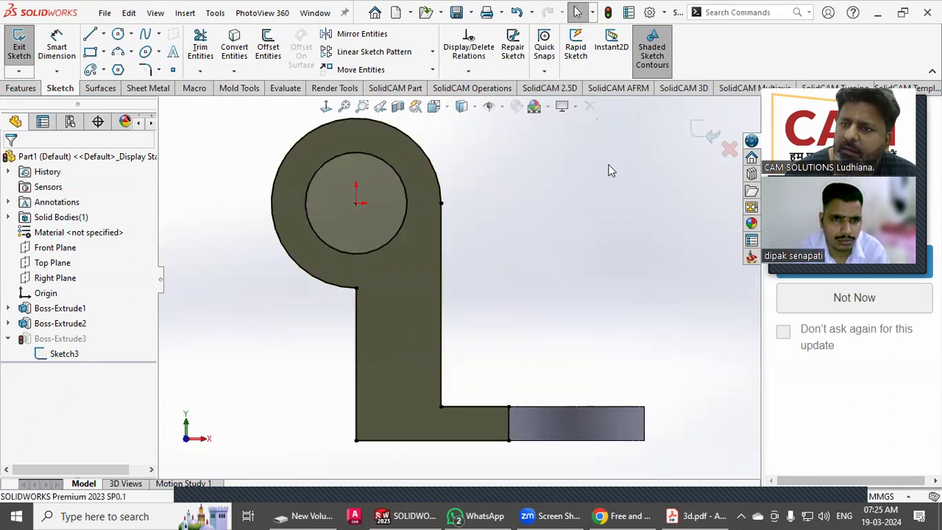
pyautogui.click(694, 131)
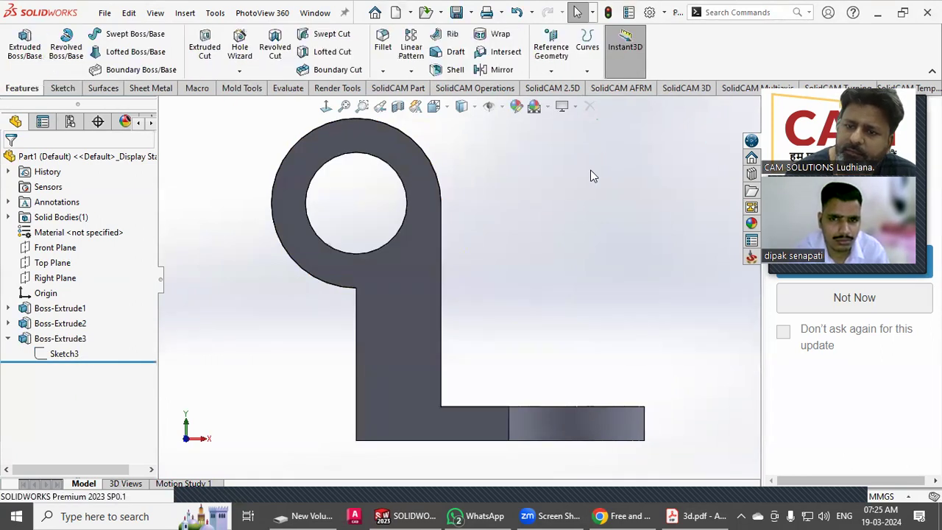
# Step: Mirror the 6 mm boss about the Front Plane to thicken the other side of the ring-and-leg body
pyautogui.scroll(2, 532, 211)
pyautogui.moveTo(533, 212); pyautogui.dragTo(484, 374, button='middle')
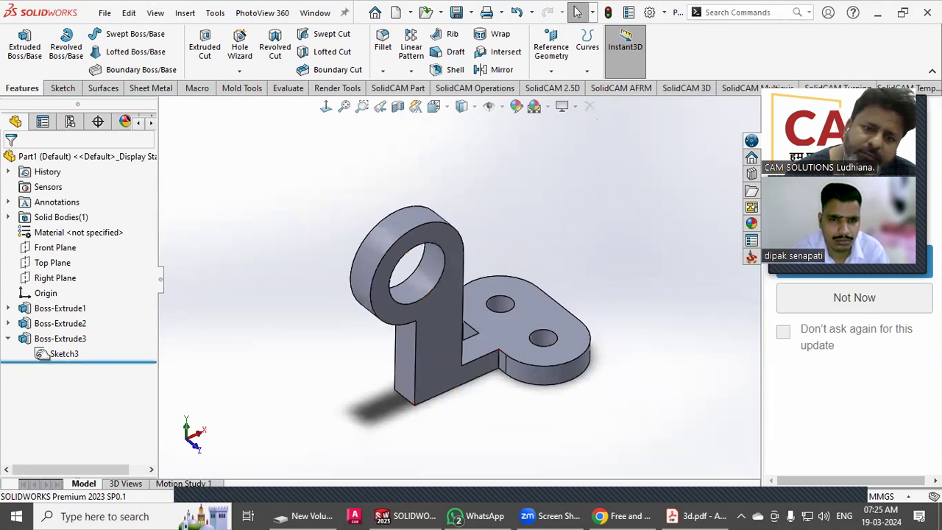
pyautogui.click(59, 338)
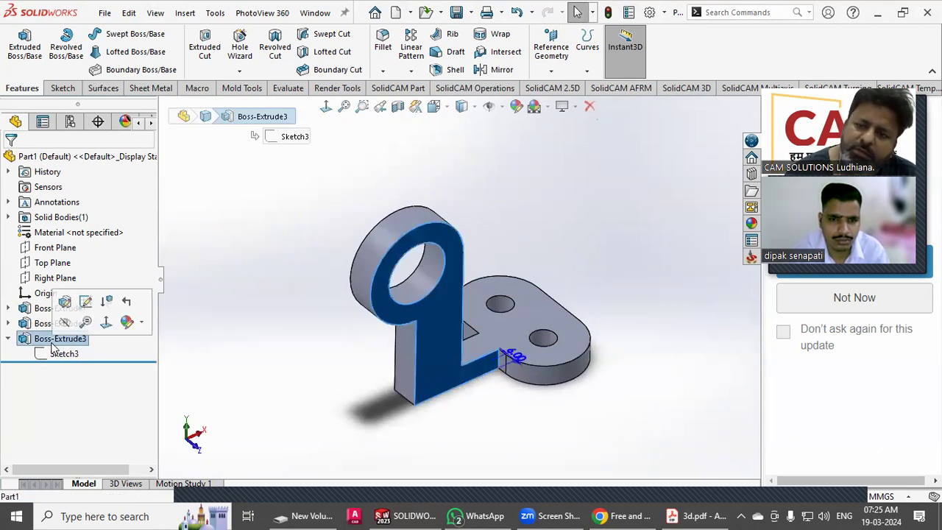
pyautogui.keyDown('ctrl'); pyautogui.click(53, 252); pyautogui.keyUp('ctrl')
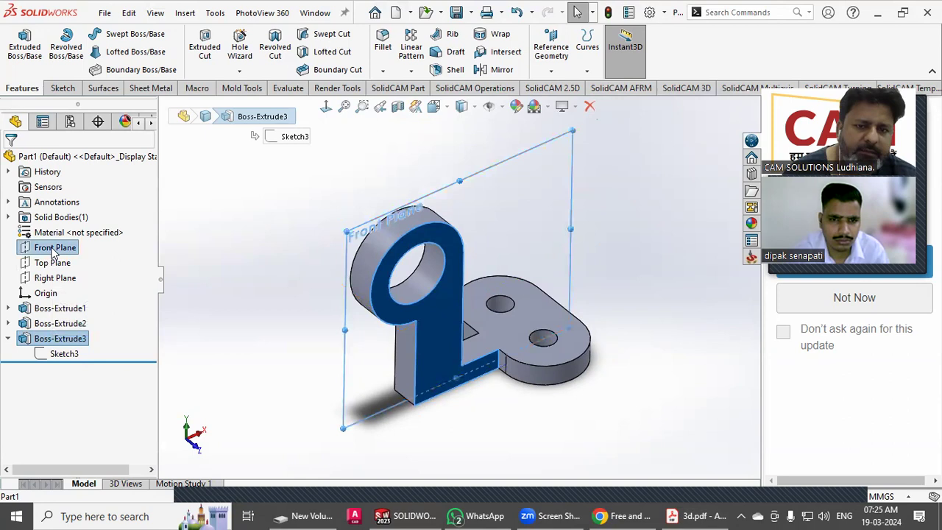
pyautogui.moveTo(218, 270); pyautogui.dragTo(237, 261, button='middle')
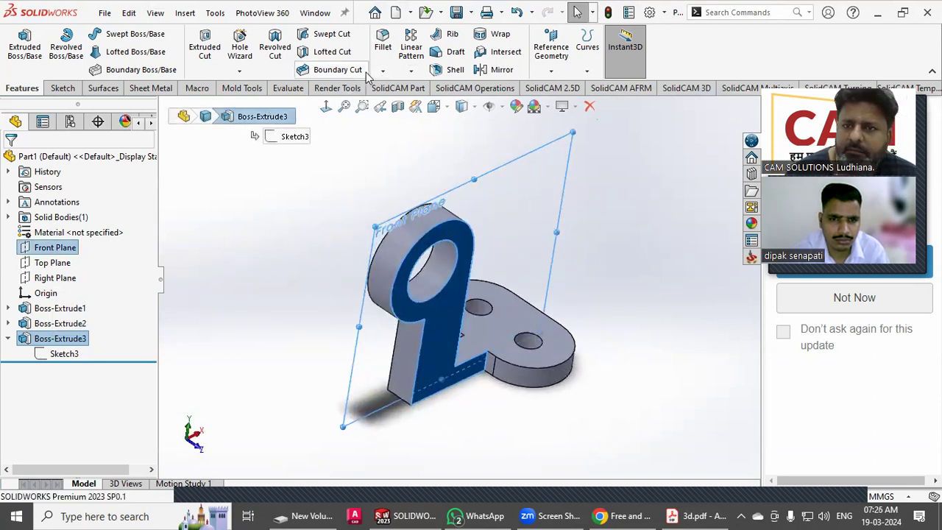
pyautogui.click(495, 69)
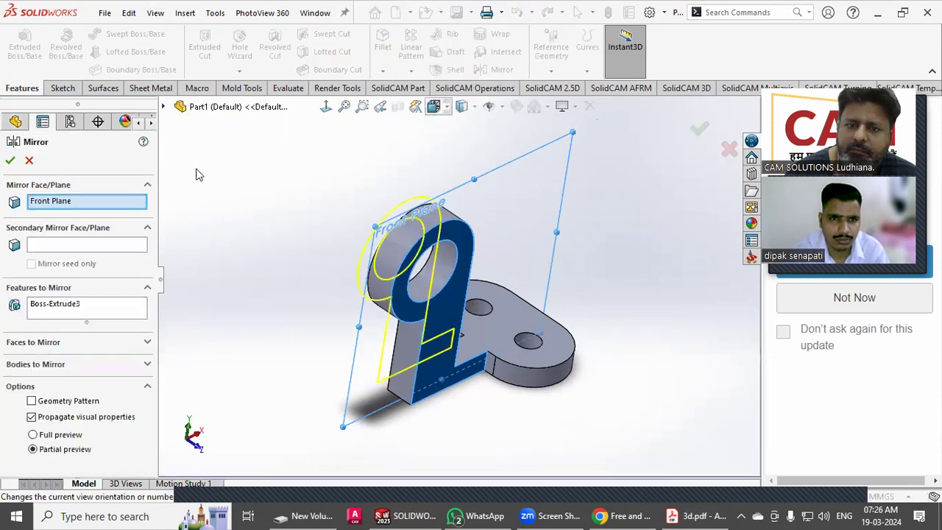
pyautogui.click(12, 160)
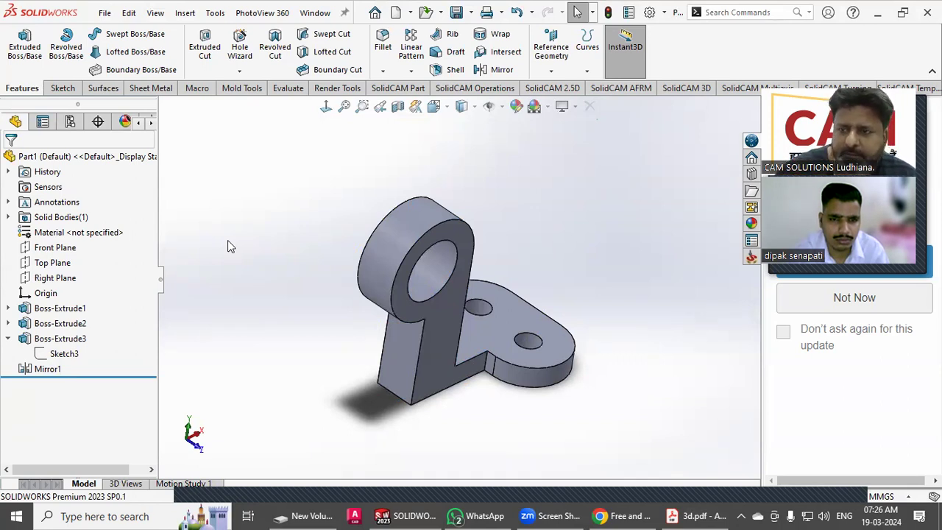
# Step: Measure the leg's short bottom edge to check the total thickness of the body
pyautogui.click(287, 90)
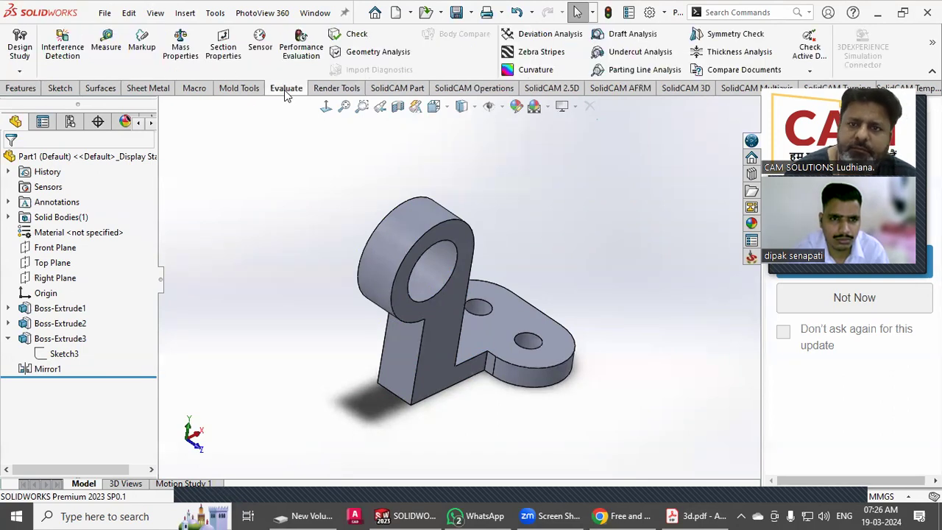
pyautogui.click(106, 51)
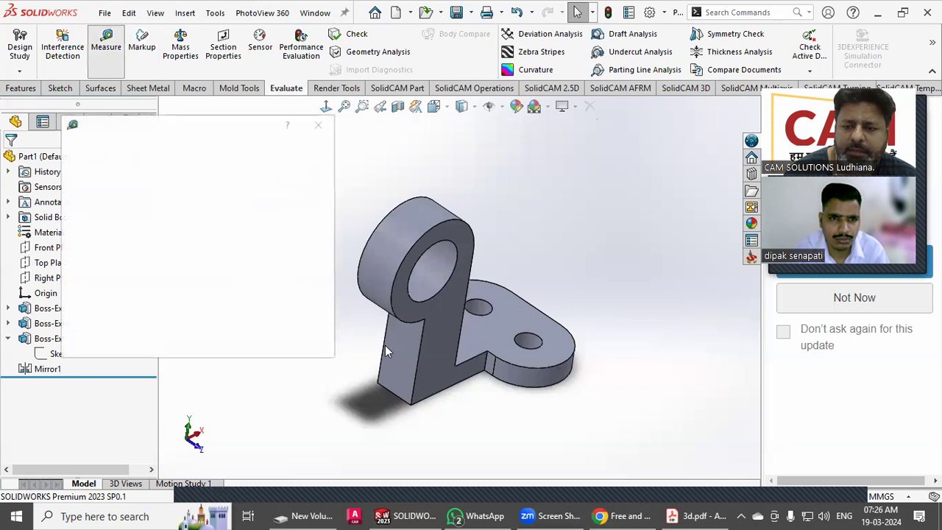
pyautogui.click(401, 401)
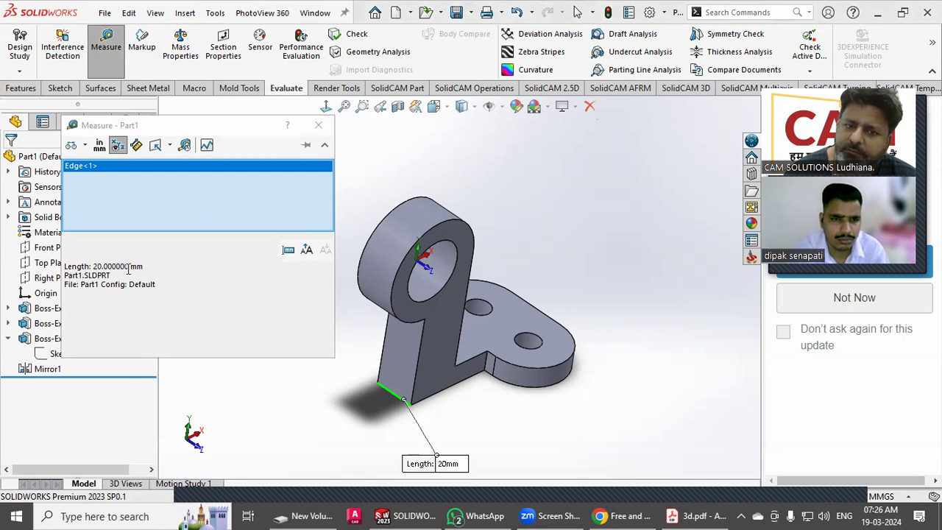
pyautogui.click(318, 125)
pyautogui.moveTo(326, 223); pyautogui.dragTo(263, 255, button='middle')
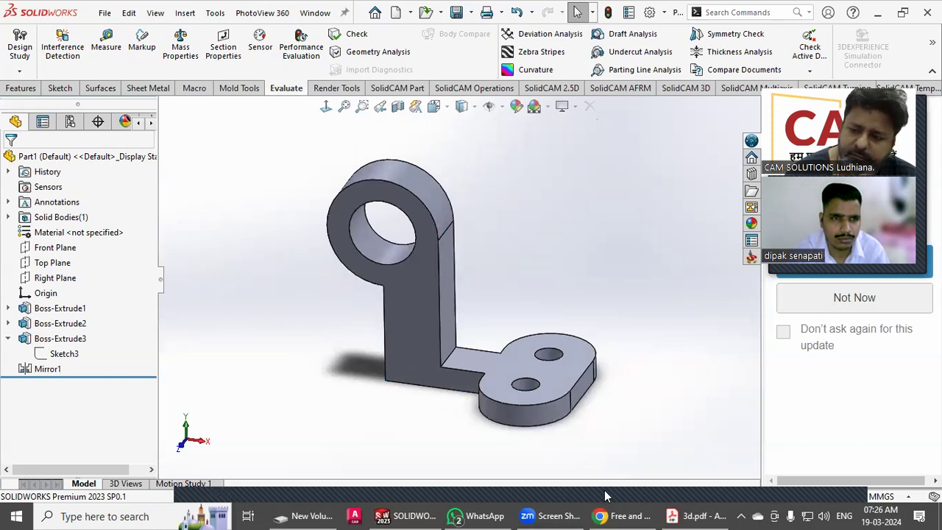
# Step: Check the curved rib's dimensions in the reference drawing and open a new sketch on the Front Plane
pyautogui.moveTo(694, 515)
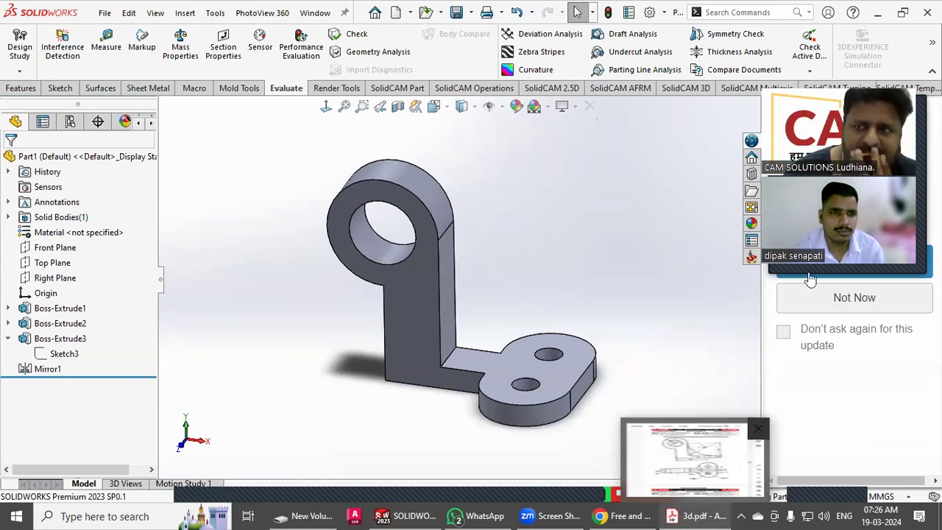
pyautogui.click(20, 88)
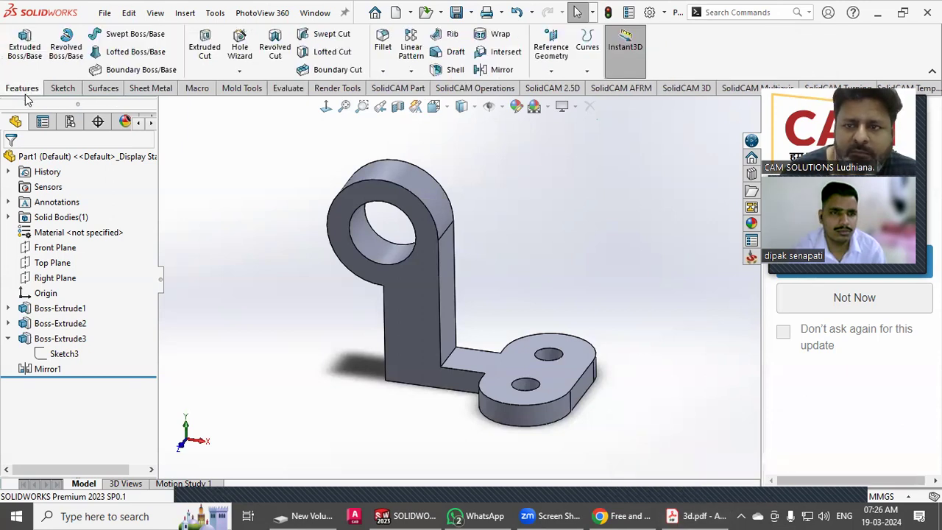
pyautogui.click(56, 249)
pyautogui.moveTo(316, 257)
pyautogui.mouseDown(button='middle')
pyautogui.moveTo(248, 244)
pyautogui.moveTo(328, 244)
pyautogui.mouseUp(button='middle')
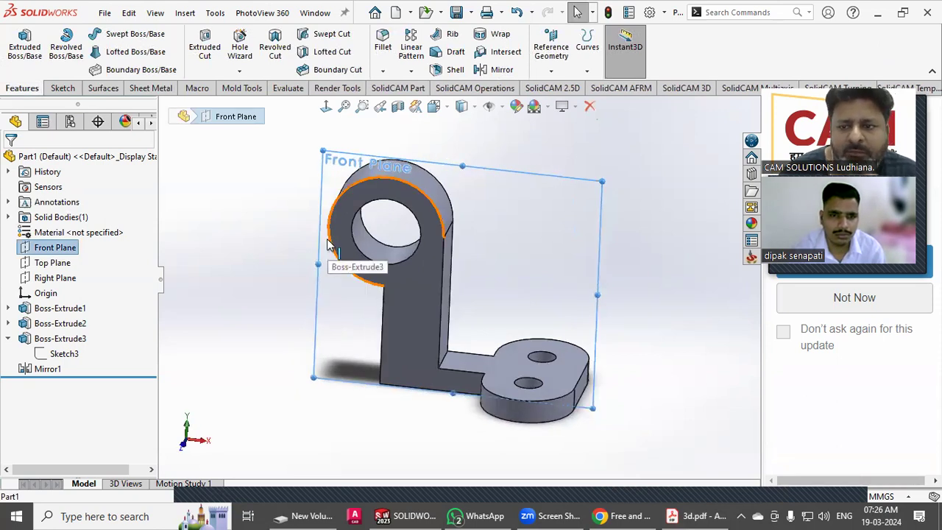
pyautogui.click(695, 516)
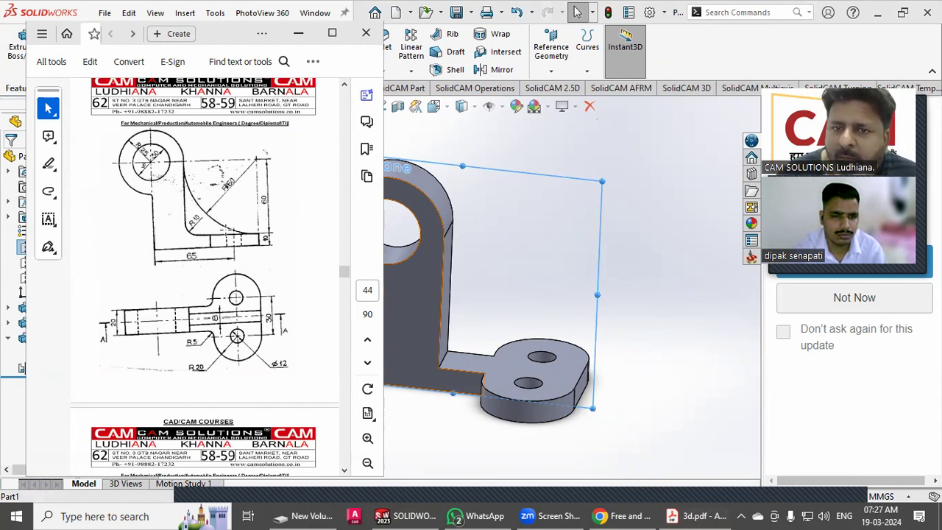
pyautogui.click(443, 37)
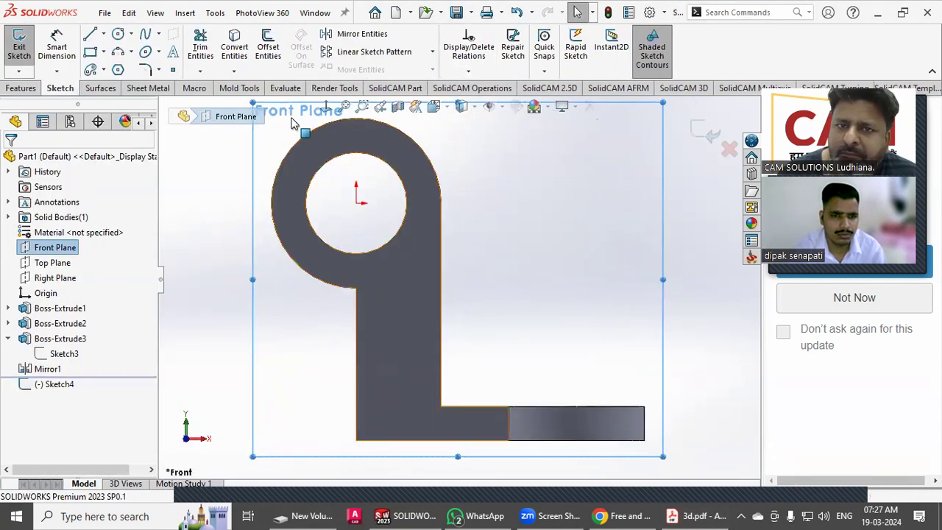
# Step: Sketch a large circle above the base flange, centred level with the ring's centre, for the rib's curved edge
pyautogui.click(118, 34)
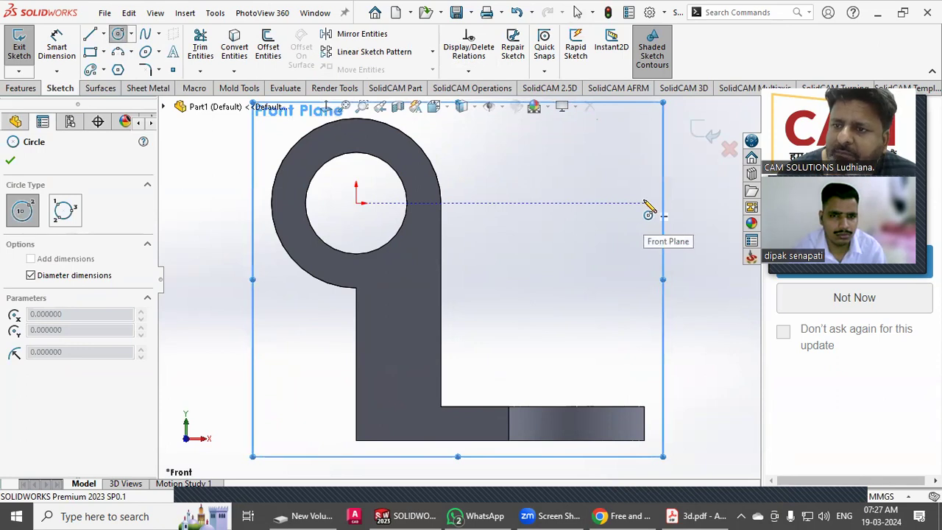
pyautogui.click(637, 203)
pyautogui.click(555, 317)
pyautogui.rightClick(553, 315)
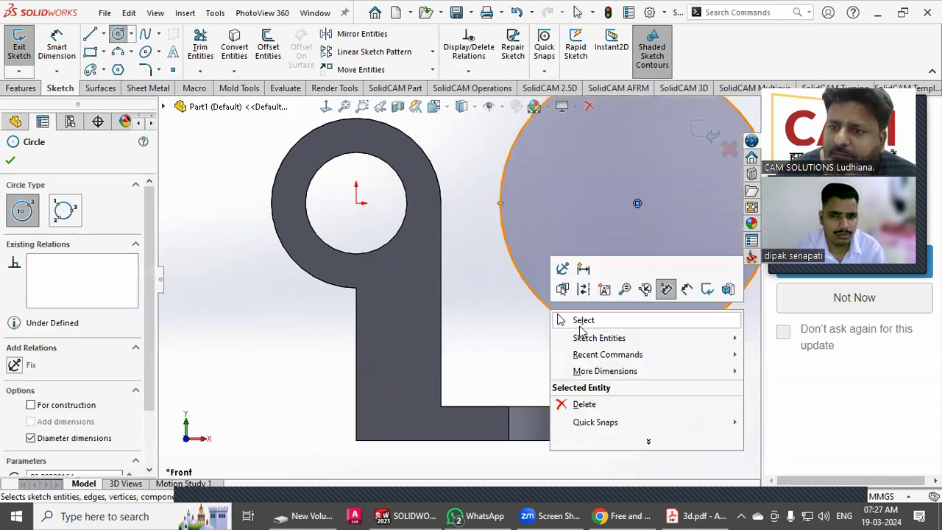
# Step: Make the large circle's centre coincident with the base flange's outer end edge
pyautogui.click(581, 321)
pyautogui.click(637, 204)
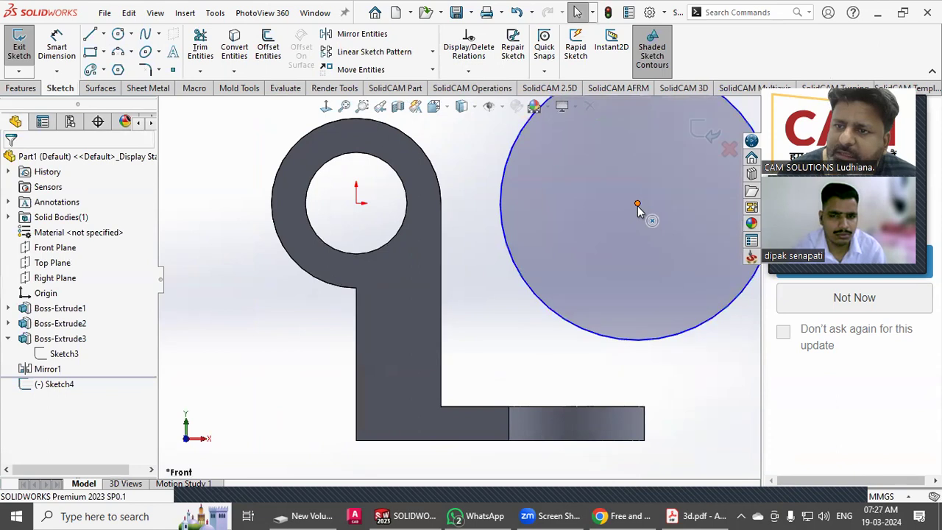
pyautogui.keyDown('ctrl'); pyautogui.click(645, 421); pyautogui.keyUp('ctrl')
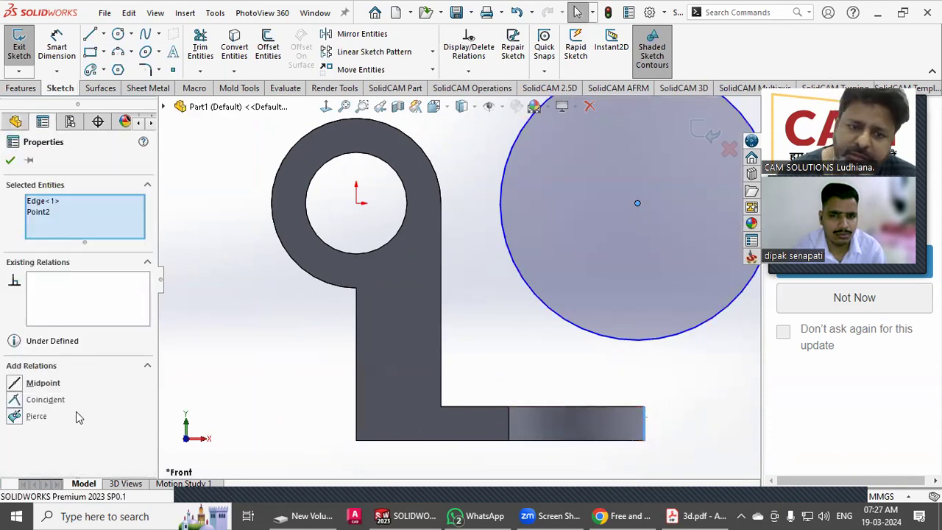
pyautogui.click(13, 402)
pyautogui.click(217, 364)
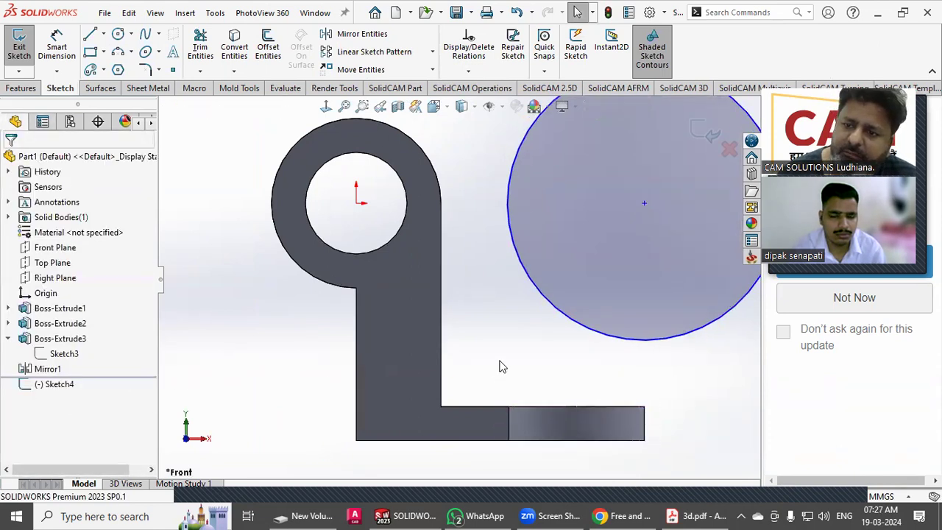
# Step: Make the large circle tangent to the base flange's top edge
pyautogui.click(579, 335)
pyautogui.keyDown('ctrl'); pyautogui.click(564, 408); pyautogui.keyUp('ctrl')
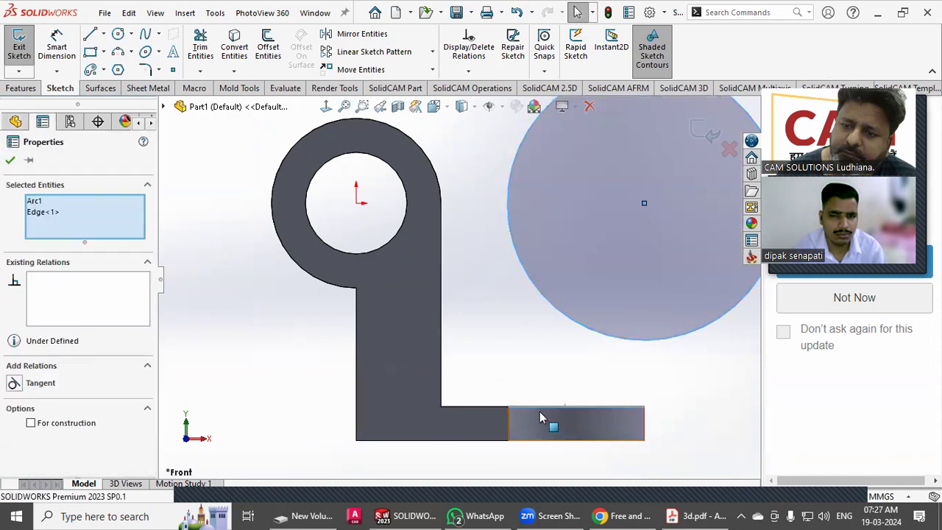
pyautogui.click(13, 384)
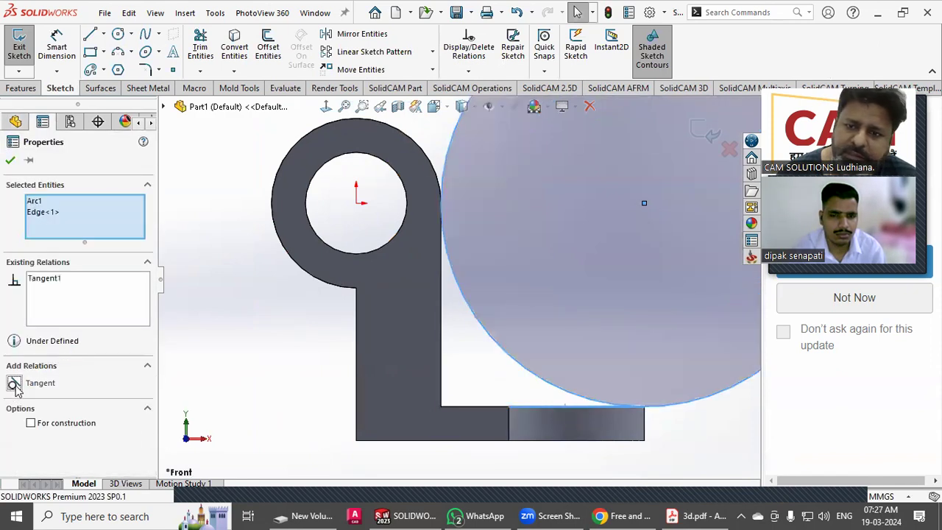
pyautogui.click(188, 312)
pyautogui.press('f')
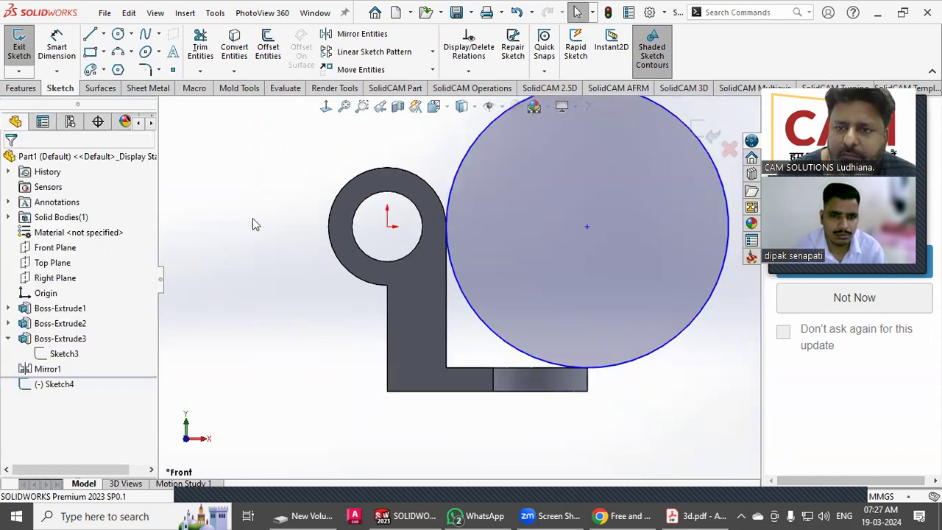
# Step: Draw a rectangle from the circle's centre to the leg's lower outer corner and trim the circle to the quarter arc between leg and flange
pyautogui.click(90, 52)
pyautogui.click(587, 226)
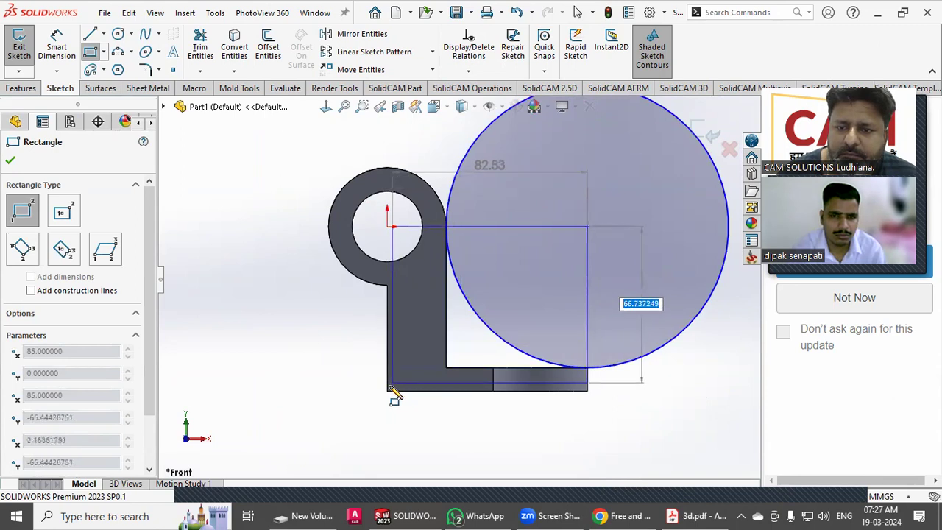
pyautogui.press('Return')
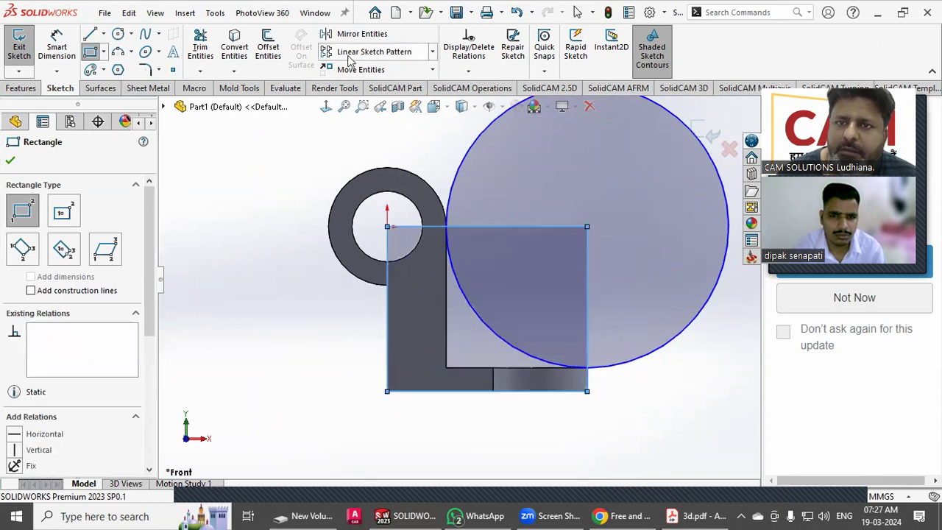
pyautogui.click(200, 46)
pyautogui.click(459, 169)
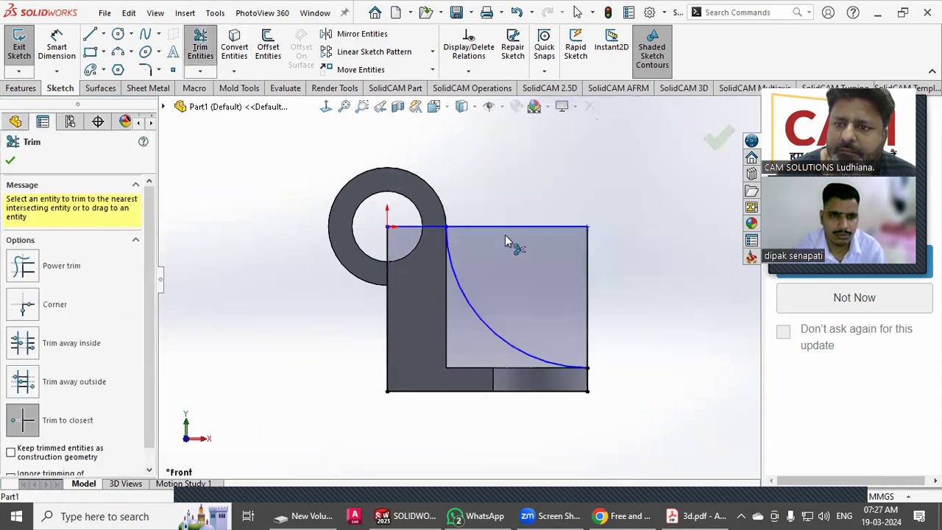
pyautogui.click(11, 160)
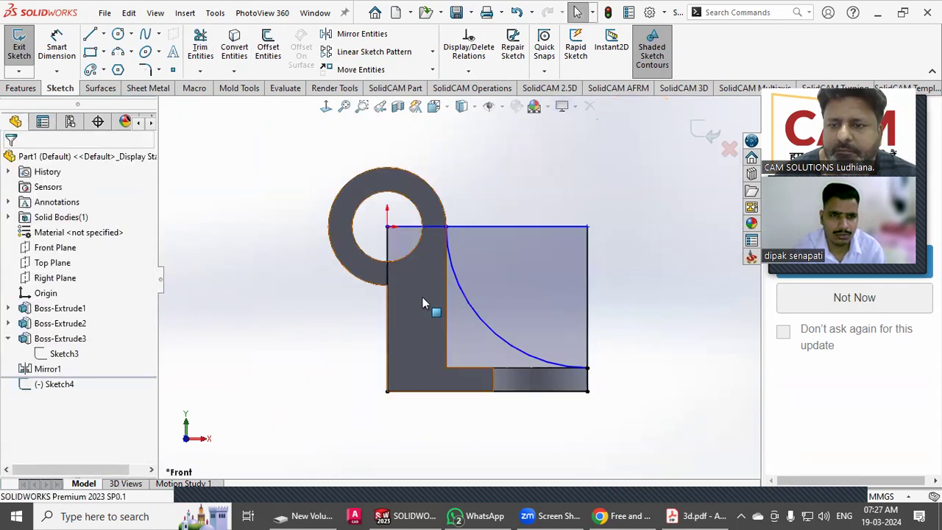
# Step: Delete the rectangle's four remaining lines so that the sketch keeps only the quarter arc
pyautogui.click(388, 317)
pyautogui.press('Delete')
pyautogui.click(462, 391)
pyautogui.press('Delete')
pyautogui.click(420, 227)
pyautogui.press('Delete')
pyautogui.click(588, 296)
pyautogui.press('Delete')
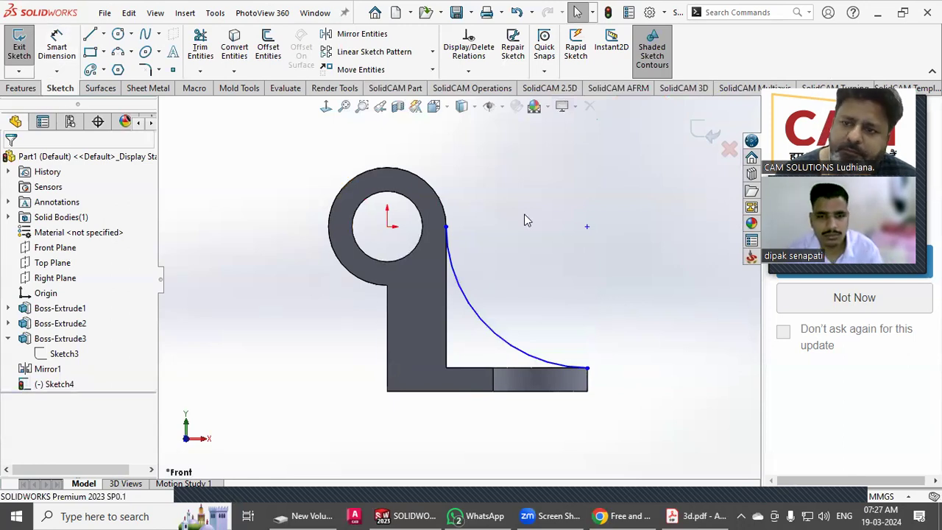
# Step: Align the arc's centre horizontally with the origin and check its relation to the flange's outer end edge
pyautogui.click(587, 227)
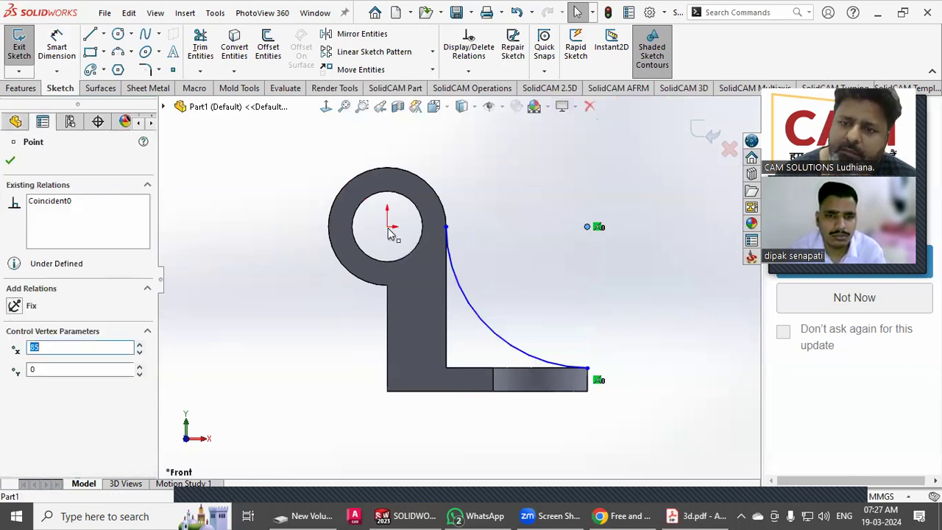
pyautogui.keyDown('ctrl'); pyautogui.click(387, 226); pyautogui.keyUp('ctrl')
pyautogui.click(16, 383)
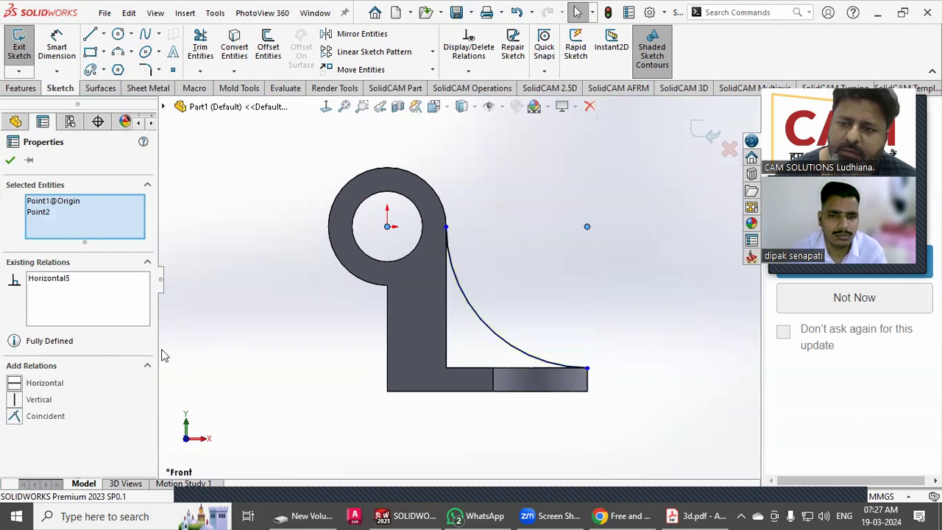
pyautogui.press('Escape')
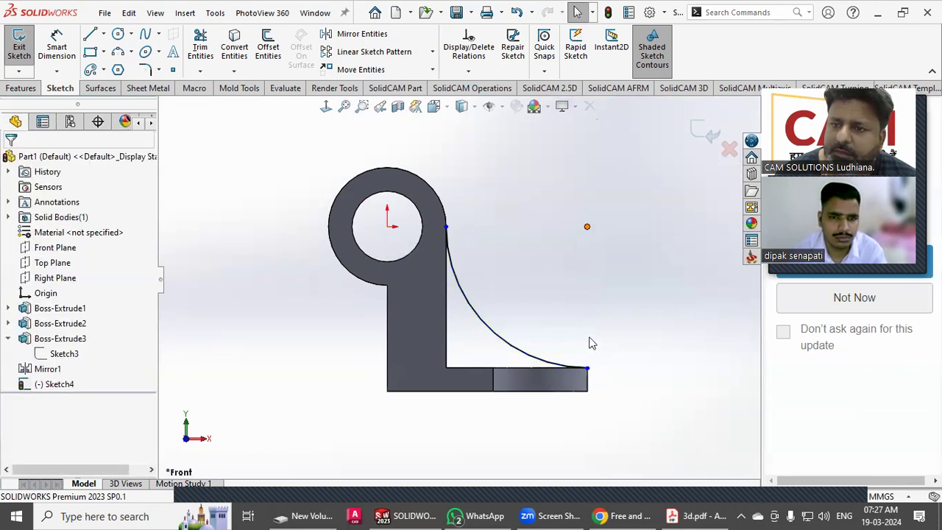
pyautogui.click(588, 368)
pyautogui.keyDown('ctrl'); pyautogui.click(421, 391); pyautogui.keyUp('ctrl')
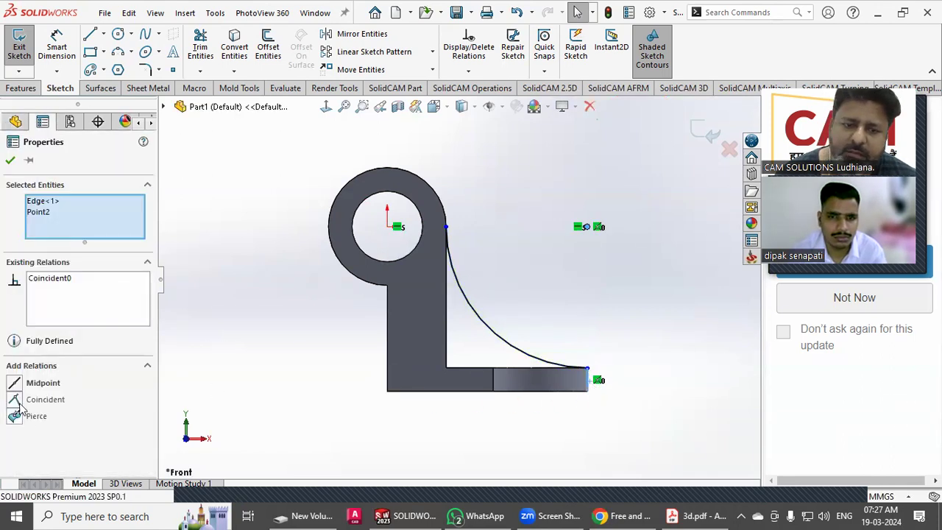
pyautogui.click(231, 378)
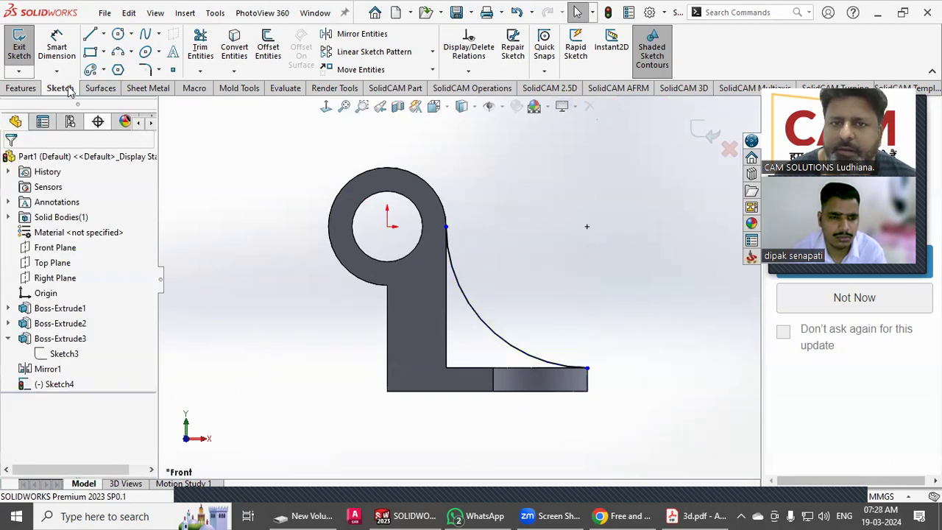
# Step: Try to add a radius dimension to the rib's arc
pyautogui.click(67, 46)
pyautogui.click(462, 350)
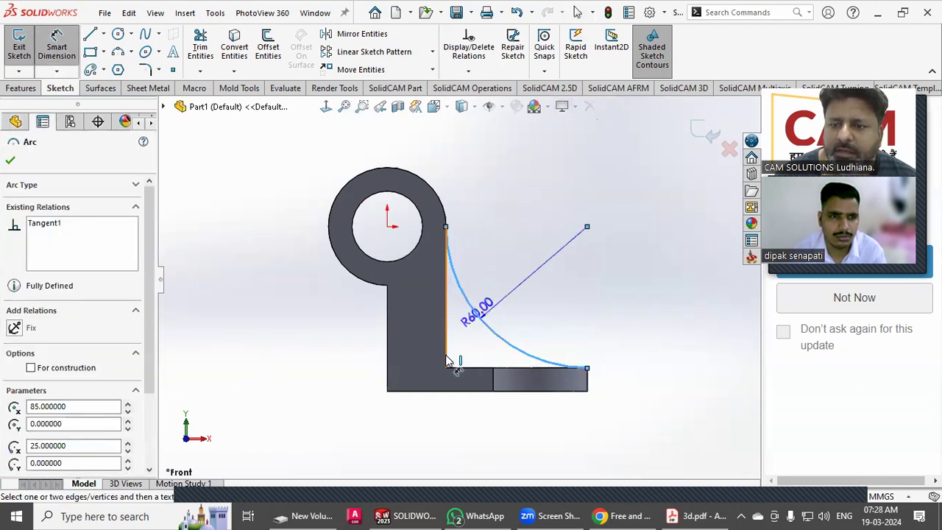
pyautogui.click(471, 351)
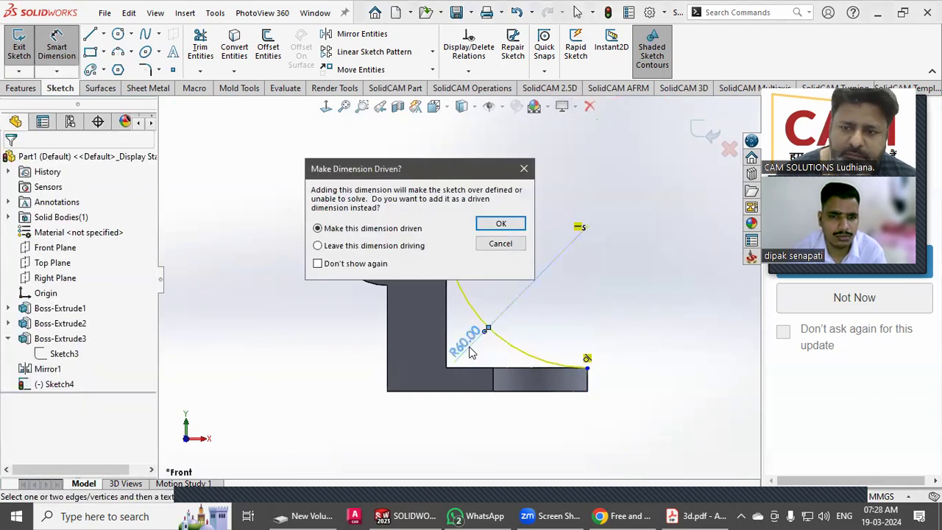
pyautogui.click(500, 245)
pyautogui.rightClick(493, 237)
pyautogui.click(517, 276)
# Step: Pull the arc's upper endpoint above the leg and align it horizontally with the origin
pyautogui.moveTo(447, 226); pyautogui.dragTo(451, 193)
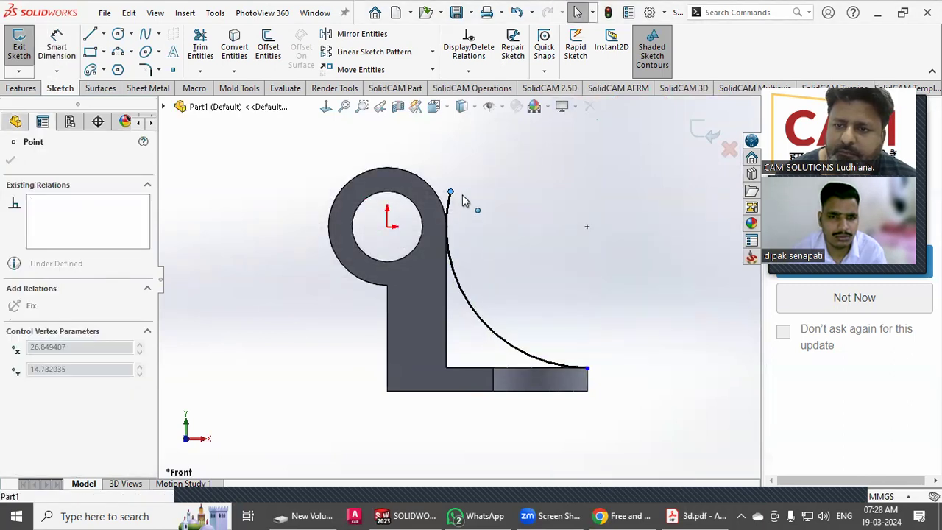
pyautogui.keyDown('ctrl'); pyautogui.click(388, 226); pyautogui.keyUp('ctrl')
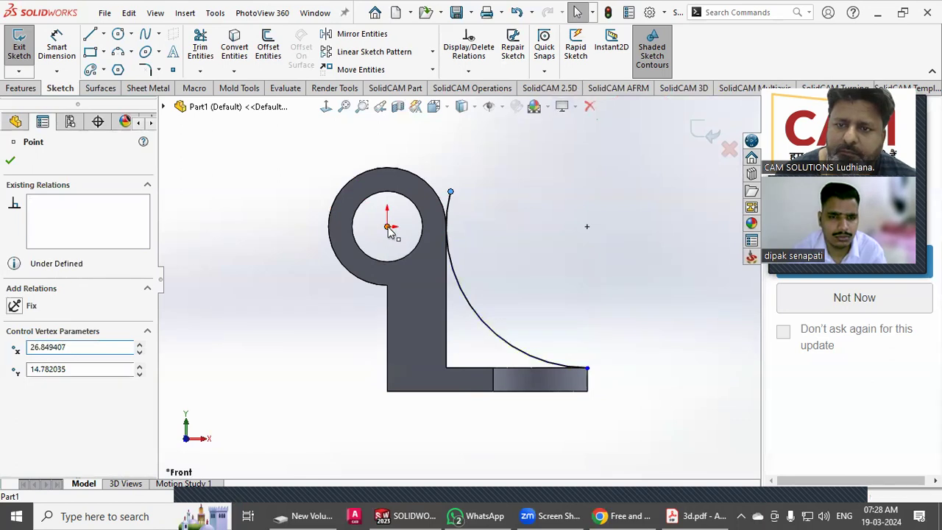
pyautogui.click(10, 384)
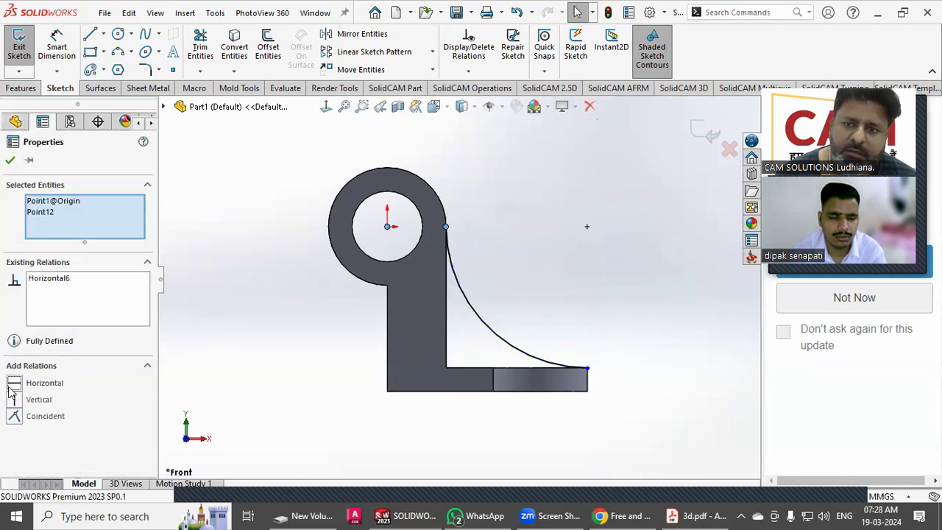
pyautogui.click(256, 355)
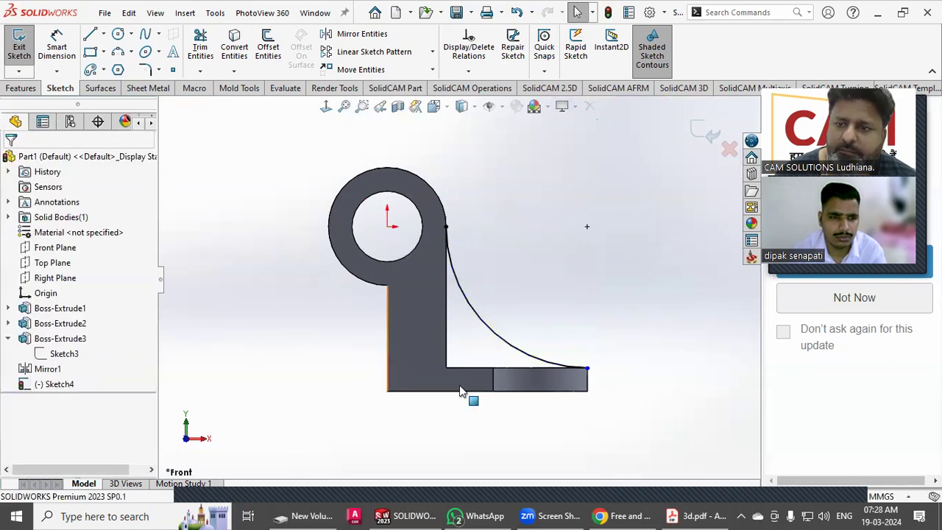
# Step: Make the arc's lower endpoint coincident with the flange's outer end edge
pyautogui.click(587, 368)
pyautogui.keyDown('ctrl'); pyautogui.click(587, 380); pyautogui.keyUp('ctrl')
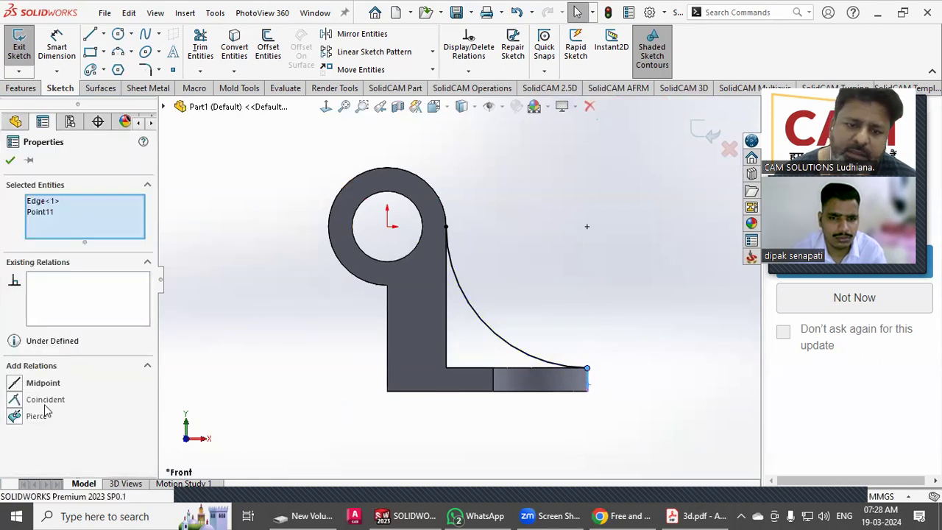
pyautogui.click(14, 399)
pyautogui.click(208, 403)
# Step: Create a rib from the arc sketch, 8 mm thick and centred on both sides, filling towards the leg and flange
pyautogui.moveTo(219, 399); pyautogui.dragTo(197, 414, button='middle')
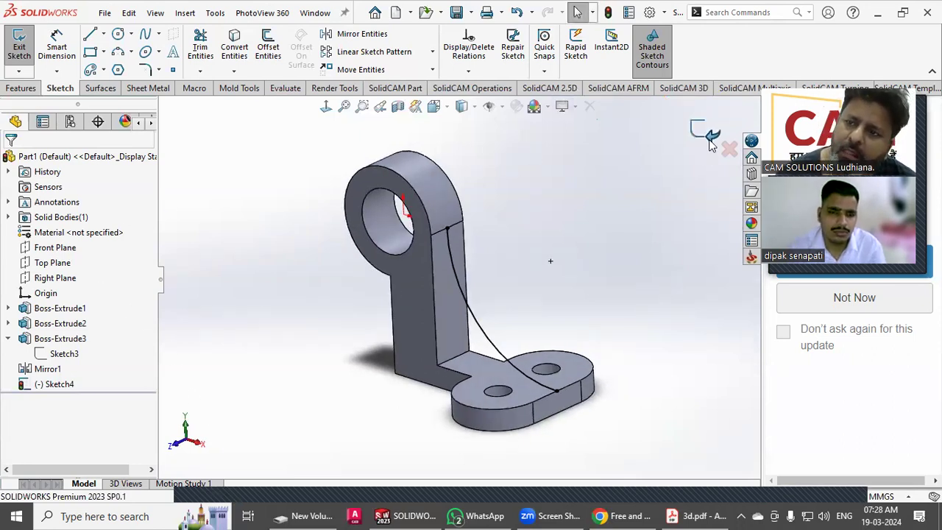
pyautogui.hotkey('ctrl', '1')
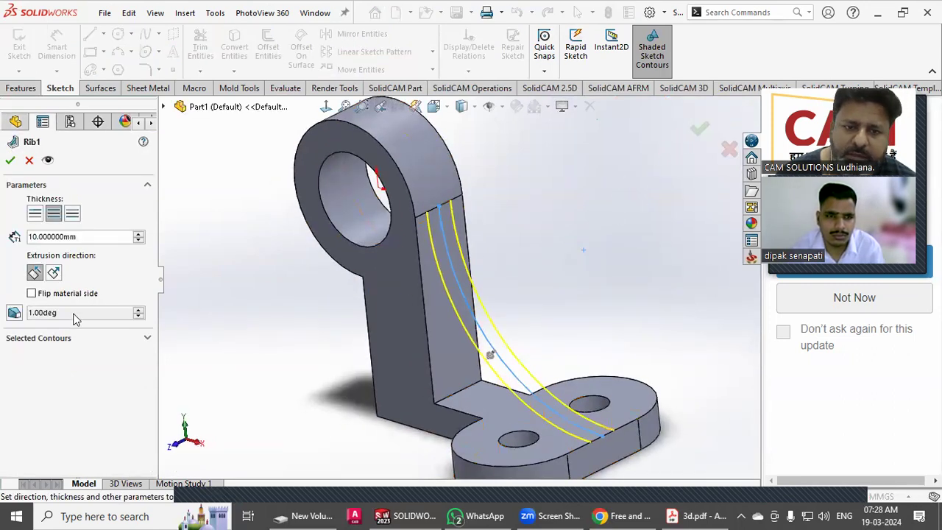
pyautogui.click(83, 239)
pyautogui.write('+8')
pyautogui.press('Return')
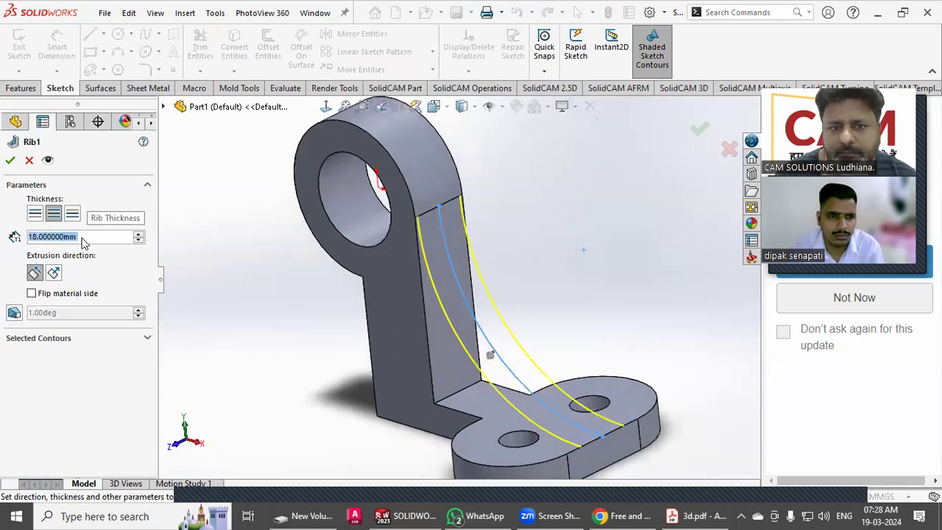
pyautogui.write('8')
pyautogui.press('Return')
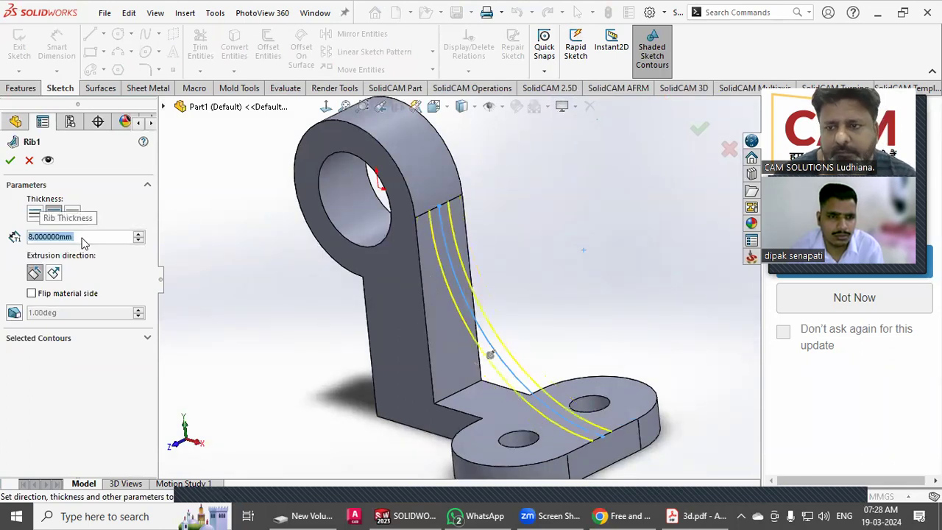
pyautogui.click(10, 161)
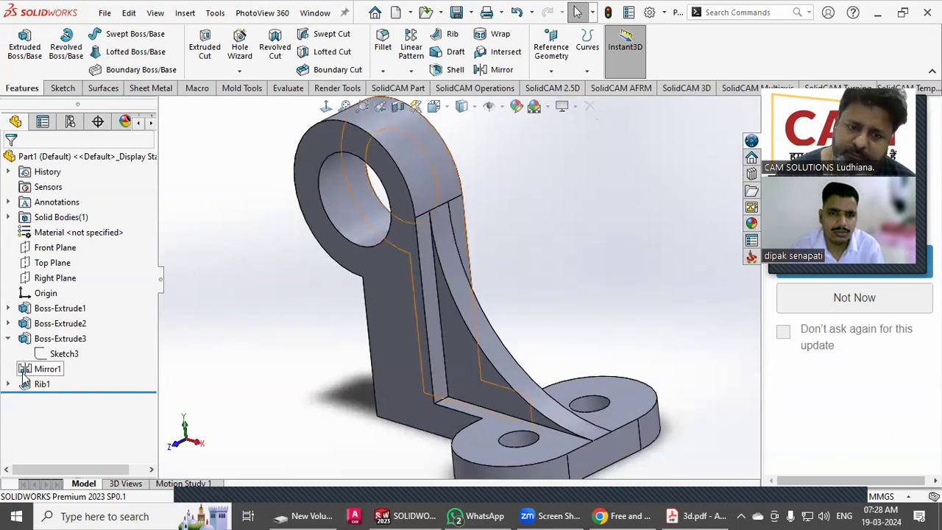
# Step: Inspect the rib's underlying sketch in the feature tree and dismiss the save reminder
pyautogui.click(8, 339)
pyautogui.click(8, 368)
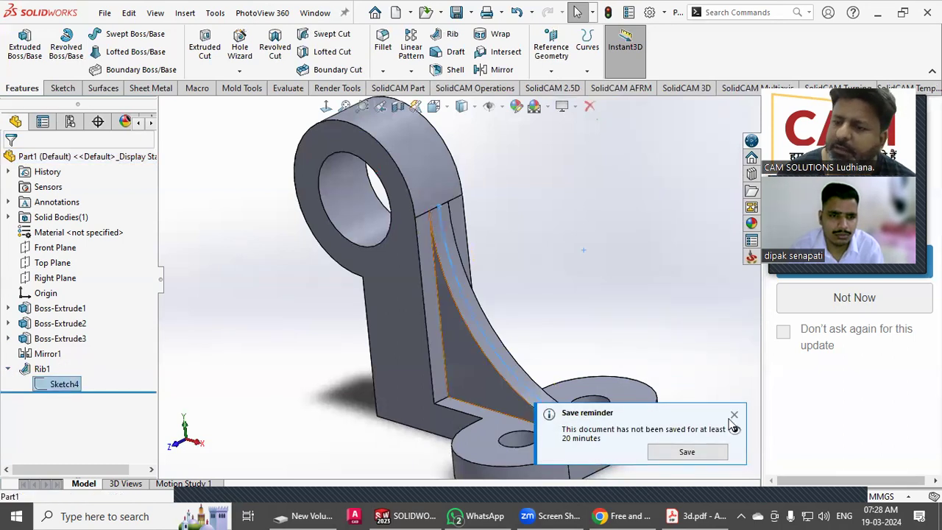
pyautogui.click(733, 415)
pyautogui.scroll(3, 593, 303)
pyautogui.moveTo(591, 295)
pyautogui.mouseDown(button='middle')
pyautogui.moveTo(631, 275)
pyautogui.moveTo(582, 294)
pyautogui.moveTo(585, 303)
pyautogui.mouseUp(button='middle')
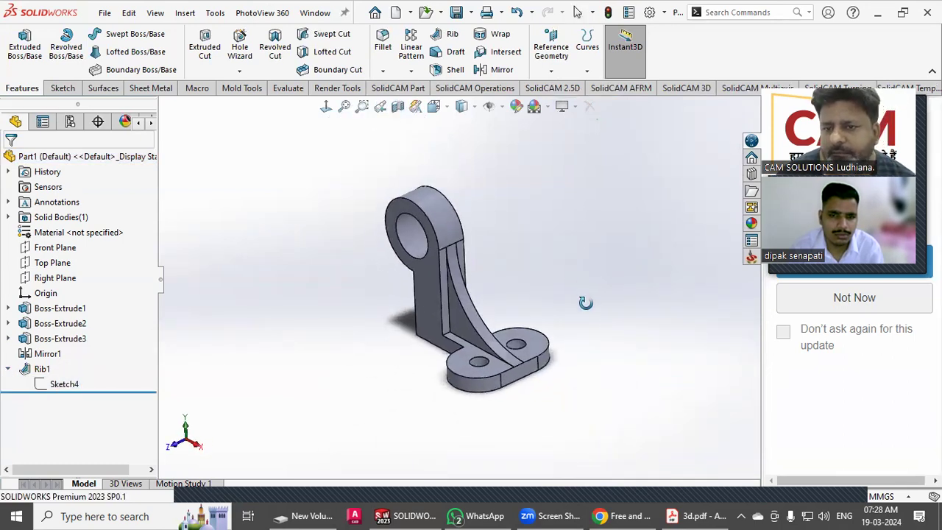
# Step: Consult the PDF drawing and start a 10 mm fillet on the inner leg-to-flange edges on both sides of the rib, enabling Multi Radius Fillet
pyautogui.click(695, 516)
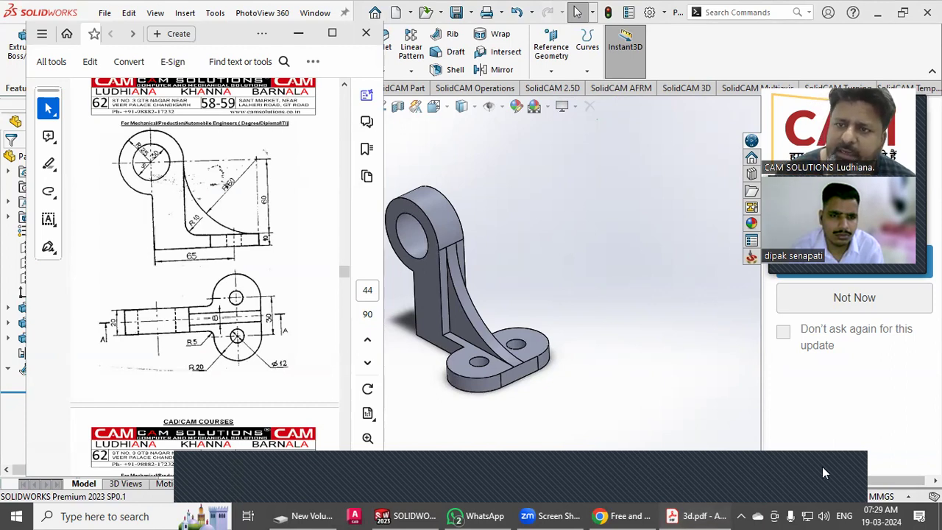
pyautogui.click(645, 258)
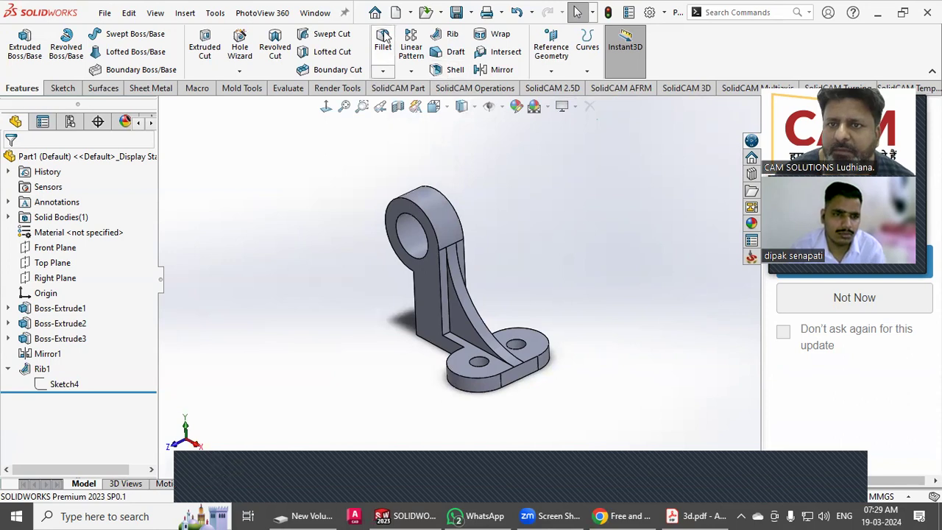
pyautogui.click(383, 34)
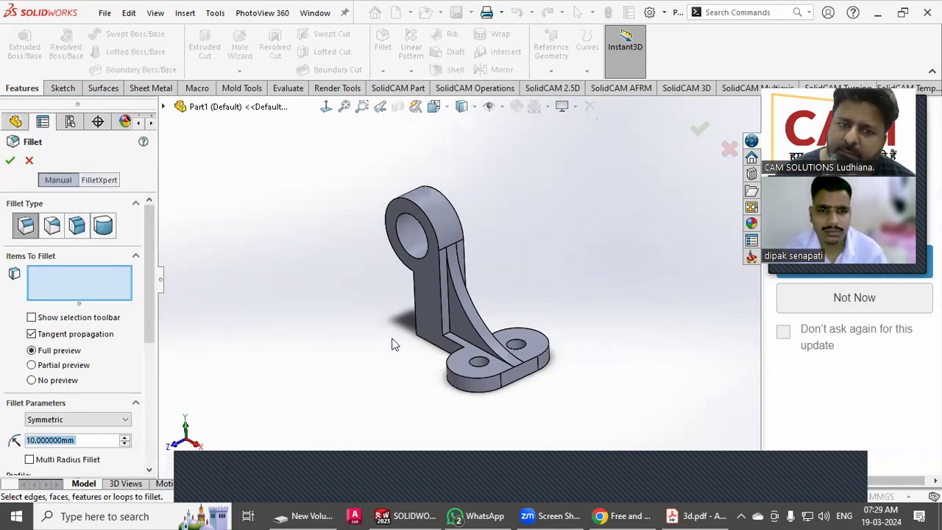
pyautogui.scroll(3, 500, 305)
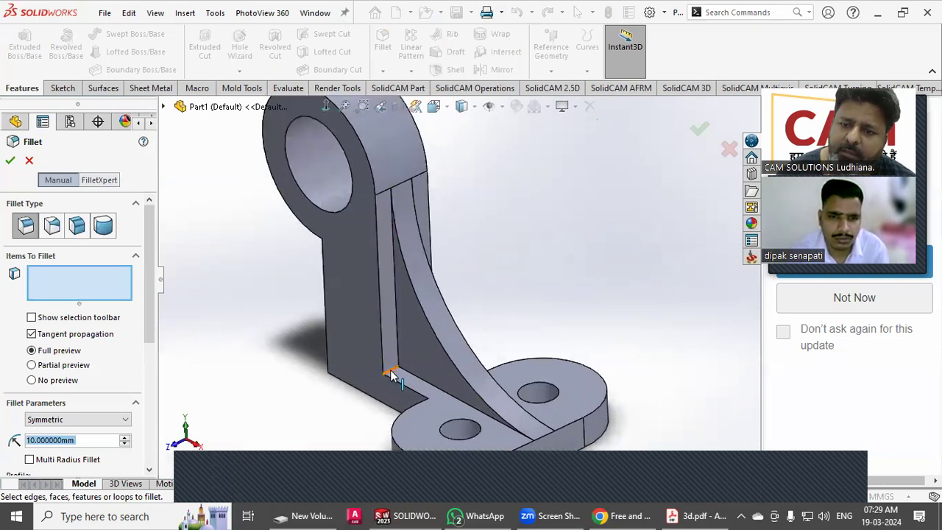
pyautogui.click(390, 371)
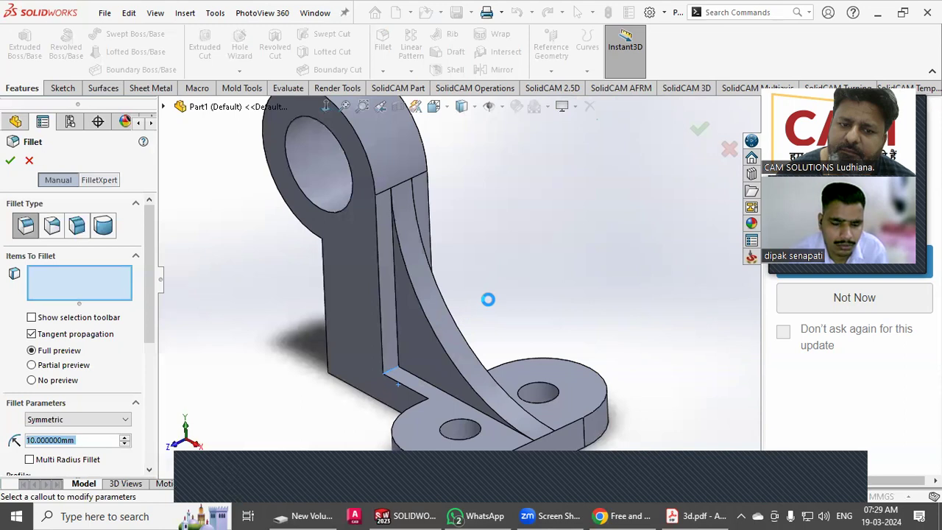
pyautogui.moveTo(513, 299); pyautogui.dragTo(412, 383, button='middle')
pyautogui.click(493, 340)
pyautogui.scroll(-1, 156, 319)
pyautogui.moveTo(156, 319); pyautogui.dragTo(164, 362)
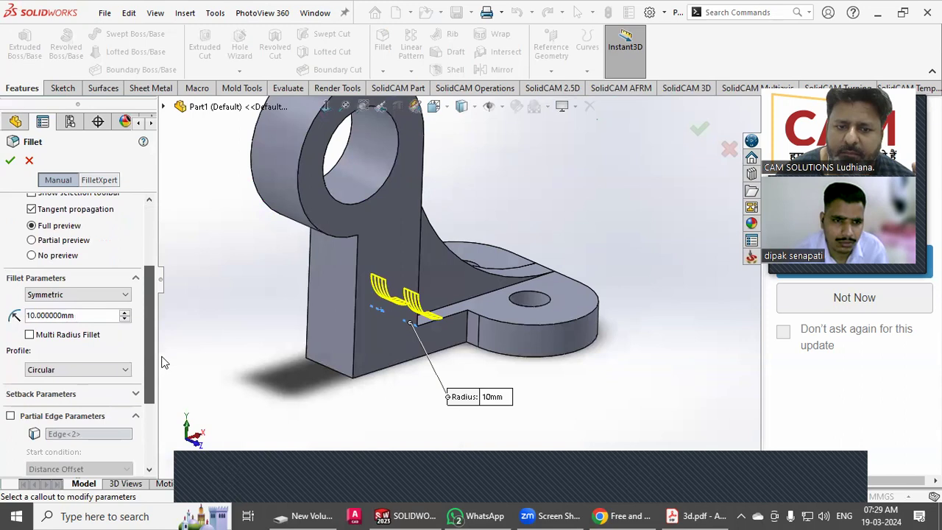
pyautogui.click(53, 335)
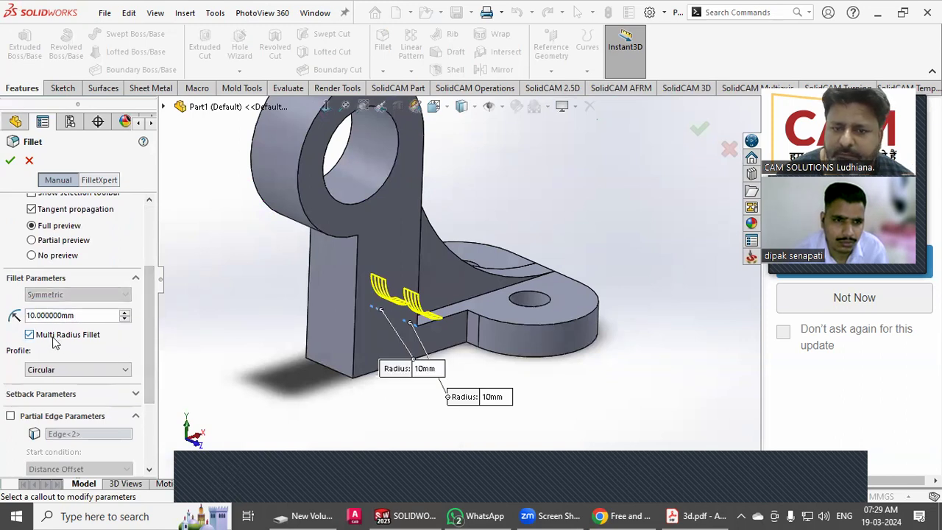
# Step: Add the vertical corner edge between the leg's foot and the rounded flange to the fillet with a 5 mm radius
pyautogui.click(467, 329)
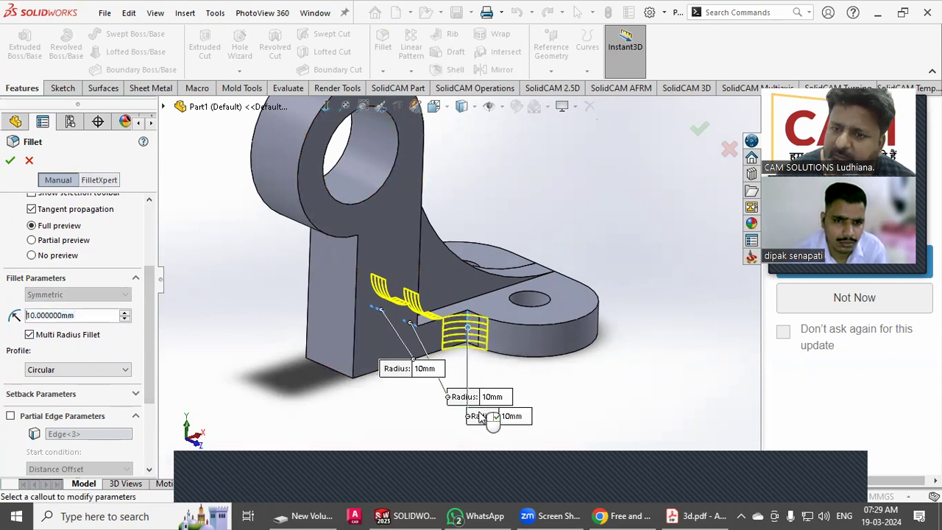
pyautogui.moveTo(488, 417); pyautogui.dragTo(547, 247)
pyautogui.click(579, 255)
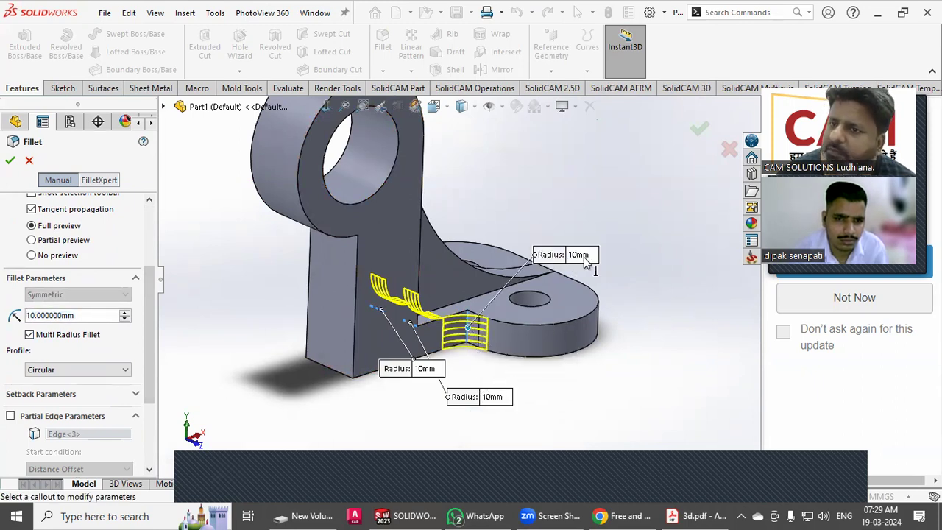
pyautogui.write('5')
pyautogui.press('Return')
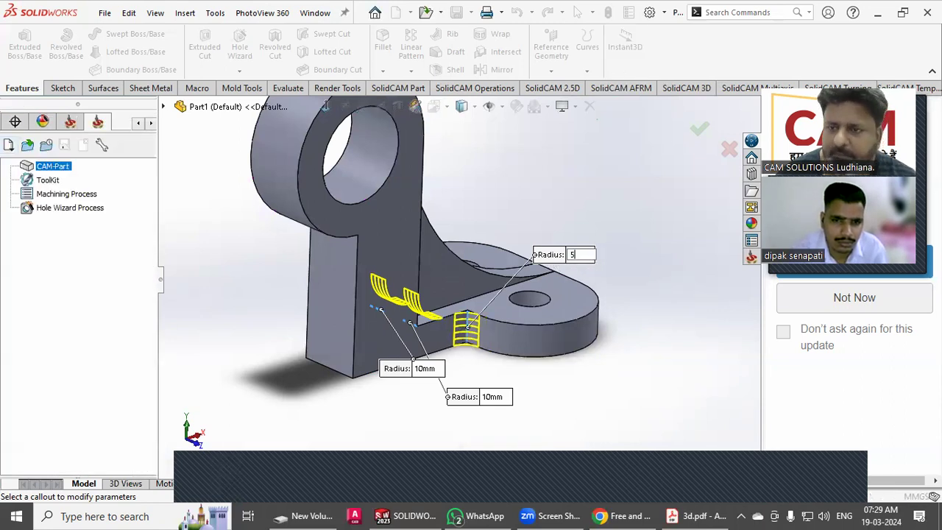
# Step: Add the matching vertical corner edge on the opposite side at 5 mm radius and complete the fillet
pyautogui.moveTo(528, 384); pyautogui.dragTo(622, 381, button='middle')
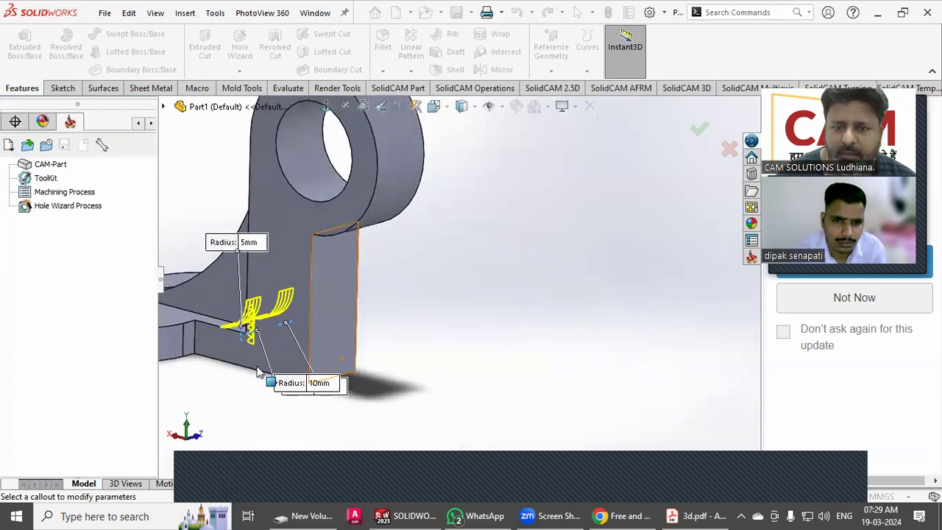
pyautogui.click(194, 339)
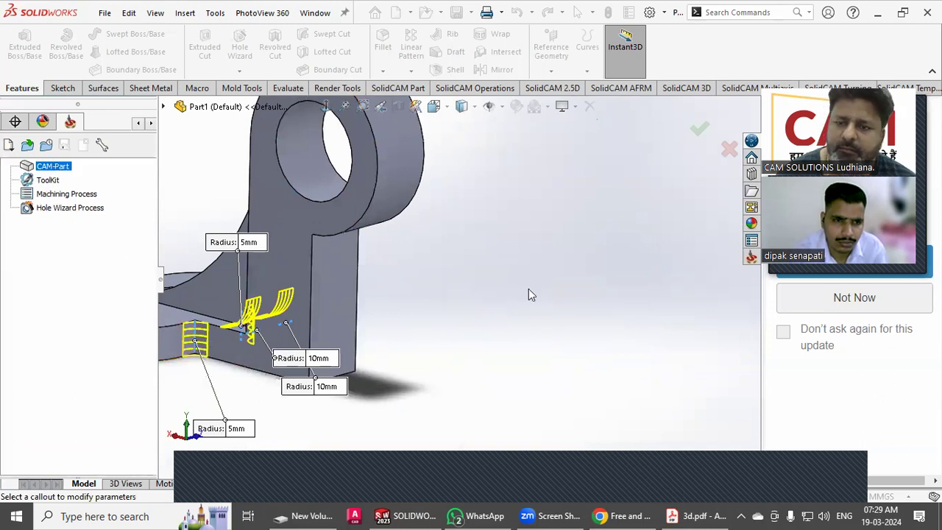
pyautogui.scroll(3, 526, 288)
pyautogui.moveTo(523, 284); pyautogui.dragTo(324, 306, button='middle')
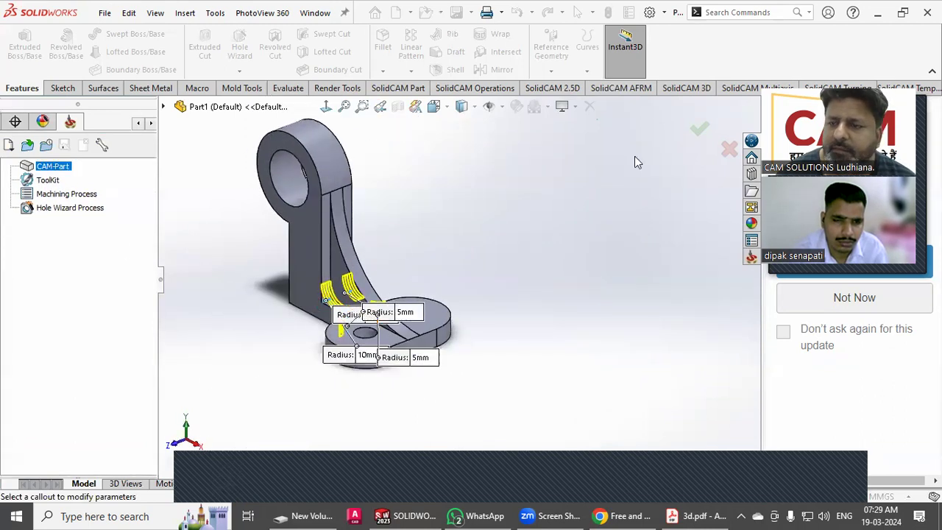
pyautogui.click(699, 128)
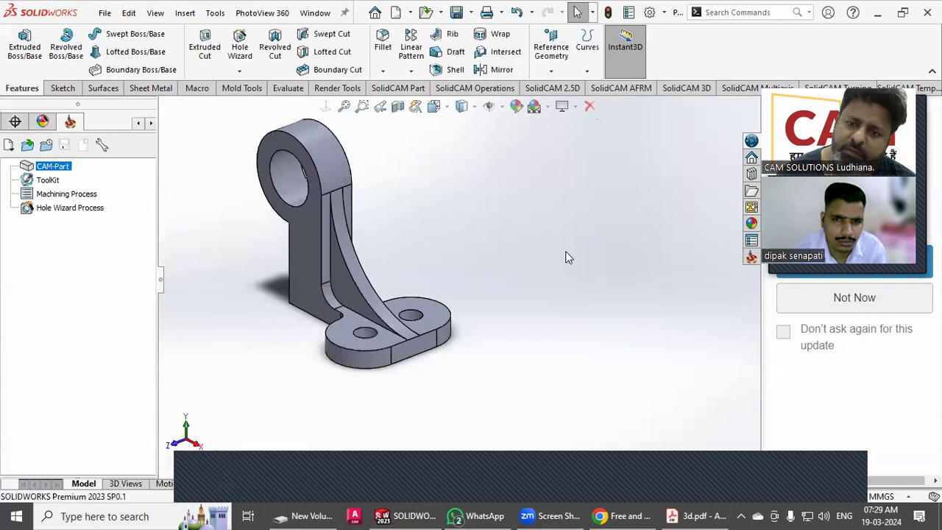
pyautogui.scroll(-1, 309, 291)
pyautogui.moveTo(279, 292); pyautogui.dragTo(285, 357, button='middle')
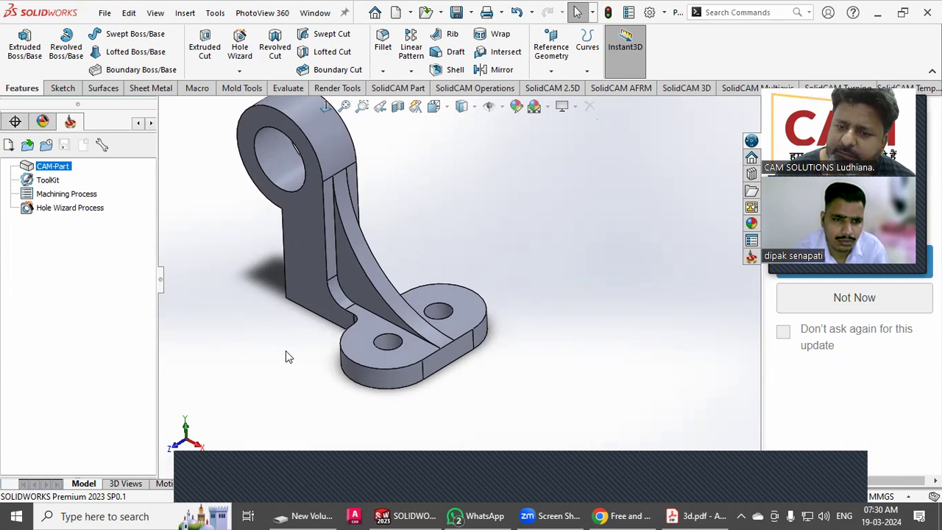
pyautogui.scroll(3, 431, 274)
pyautogui.scroll(-2, 420, 251)
pyautogui.scroll(-2, 430, 236)
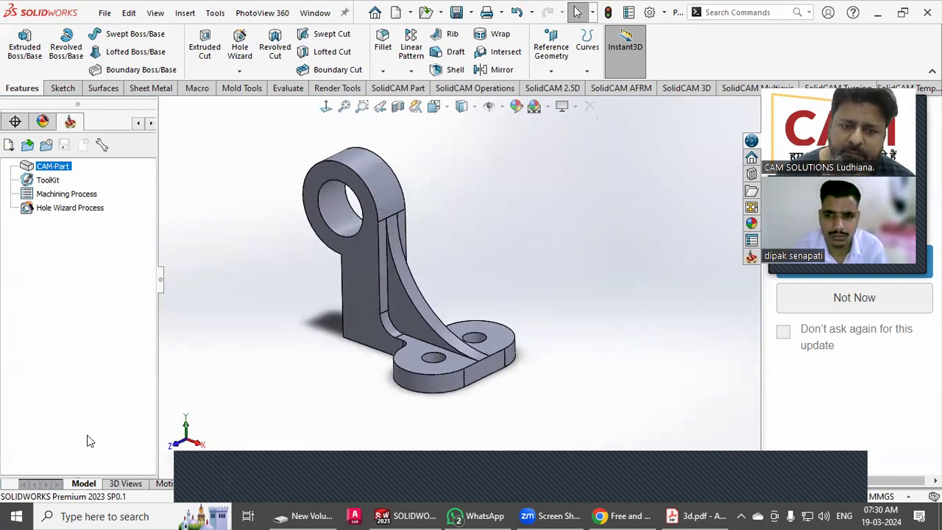
# Step: Return to the feature tree and assign Copper as the part's material
pyautogui.click(137, 124)
pyautogui.click(137, 123)
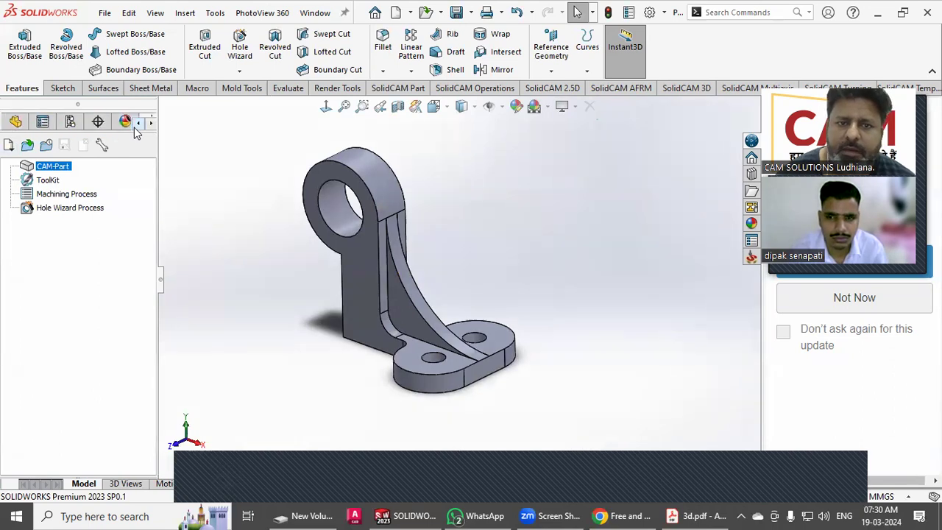
pyautogui.click(16, 122)
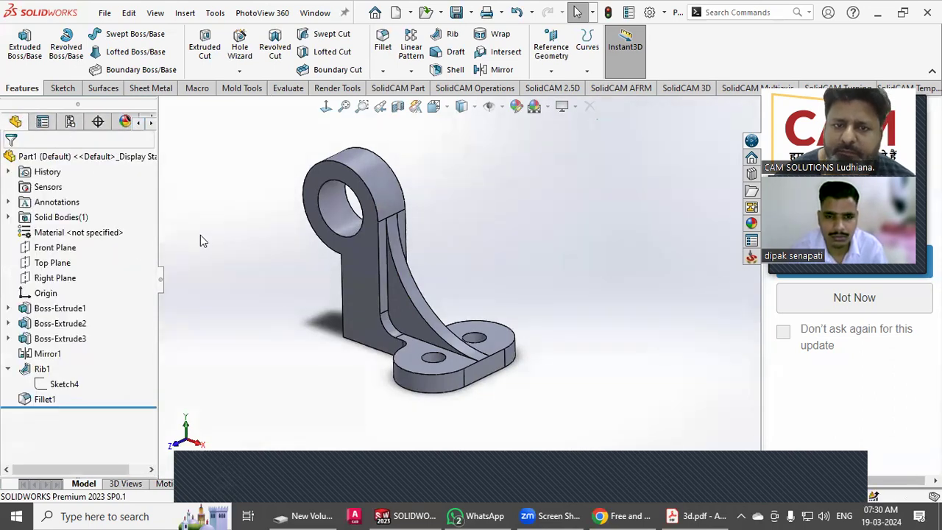
pyautogui.rightClick(96, 232)
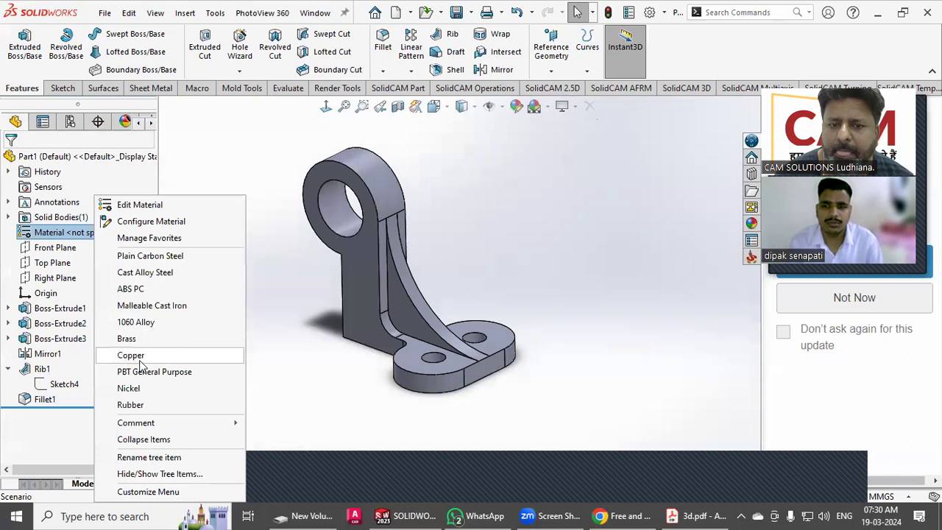
pyautogui.click(141, 356)
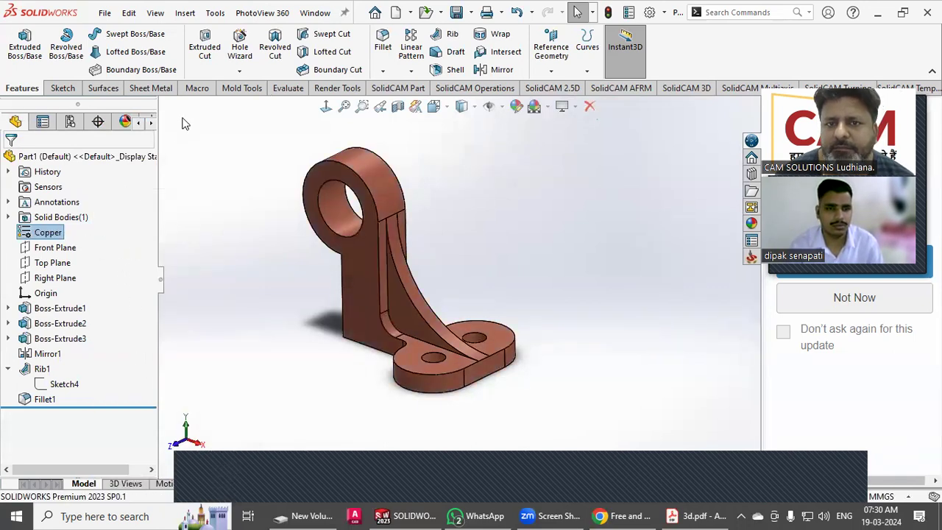
# Step: Evaluate the copper bracket's mass properties and close the report
pyautogui.click(287, 88)
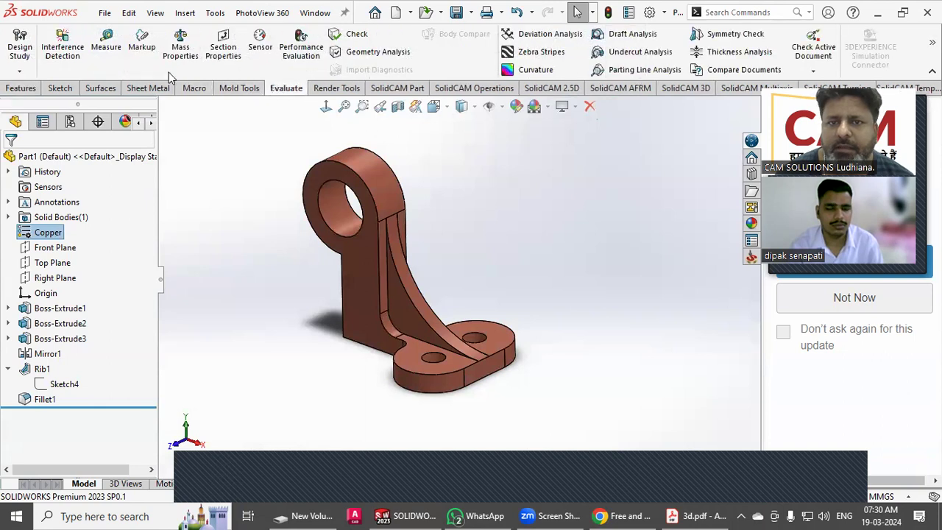
pyautogui.click(180, 47)
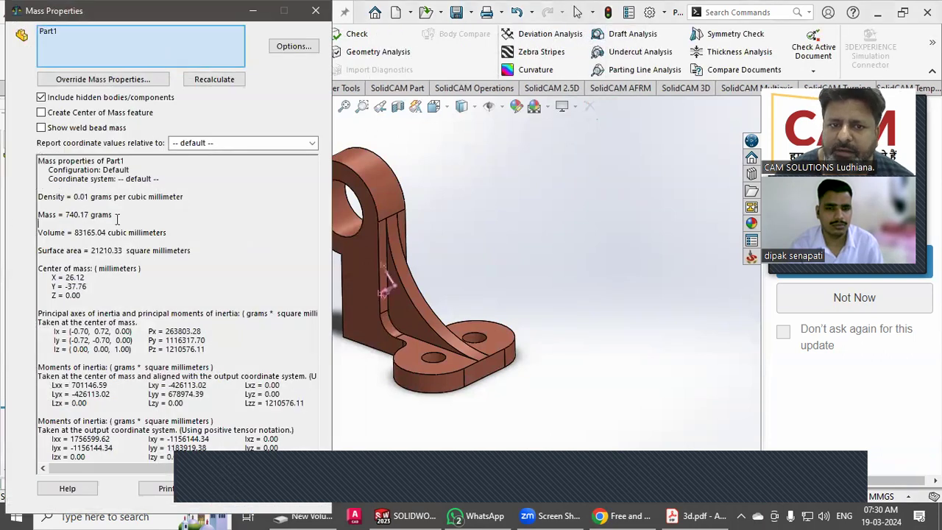
pyautogui.click(315, 11)
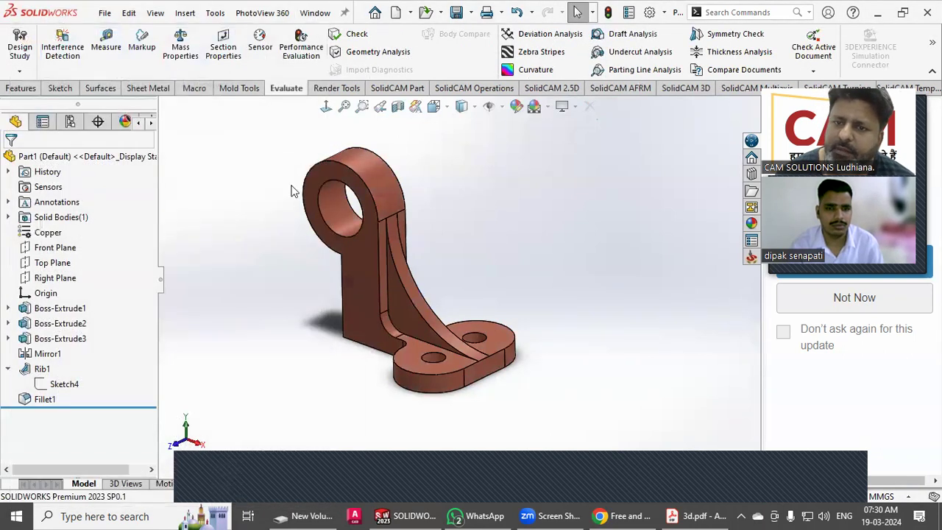
# Step: Save the part as drg44 in the solidworks documents folder
pyautogui.moveTo(470, 318); pyautogui.dragTo(471, 319, button='middle')
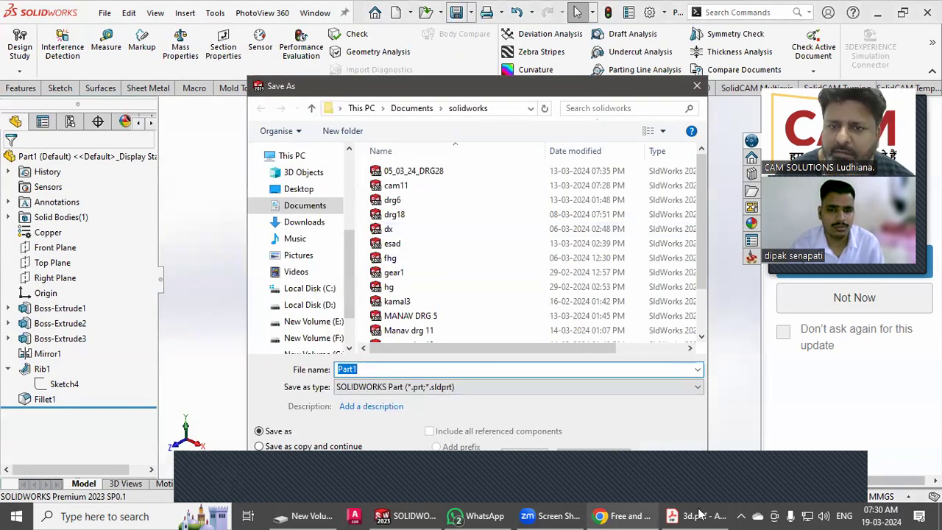
pyautogui.write('drg44')
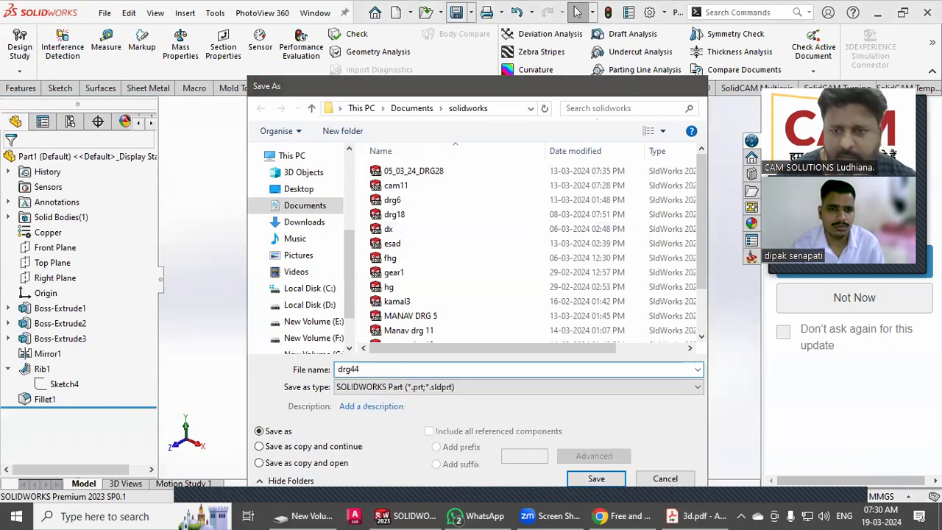
pyautogui.press('Return')
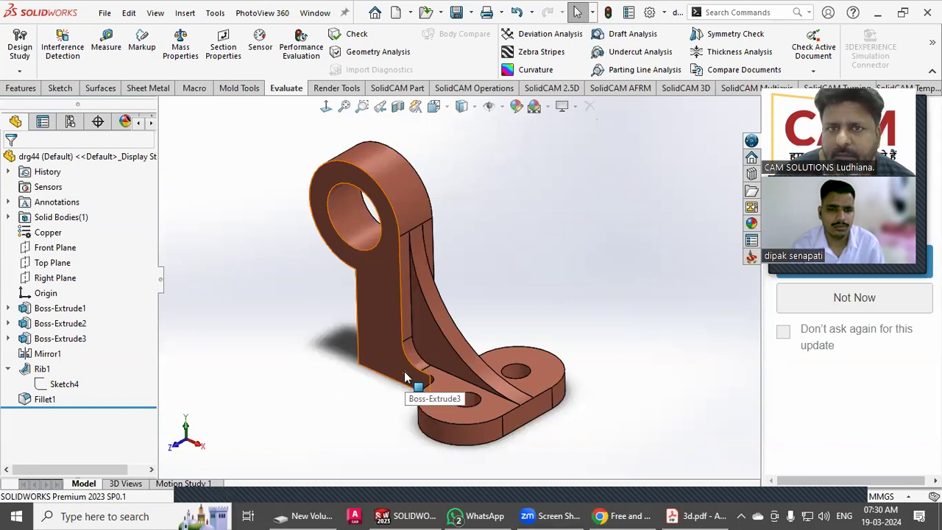
# Step: Create a drawing from the part on a standard A3 (ISO) sheet with the sheet format displayed
pyautogui.click(101, 16)
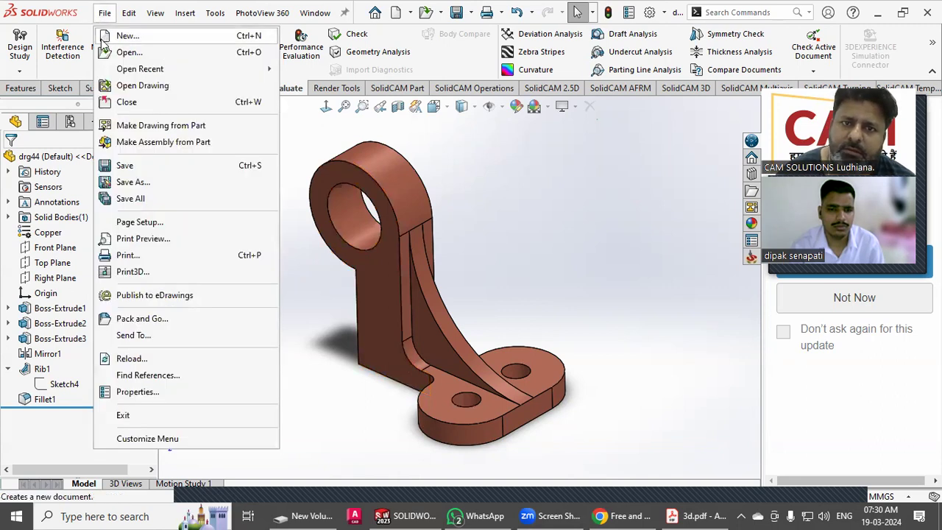
pyautogui.click(125, 125)
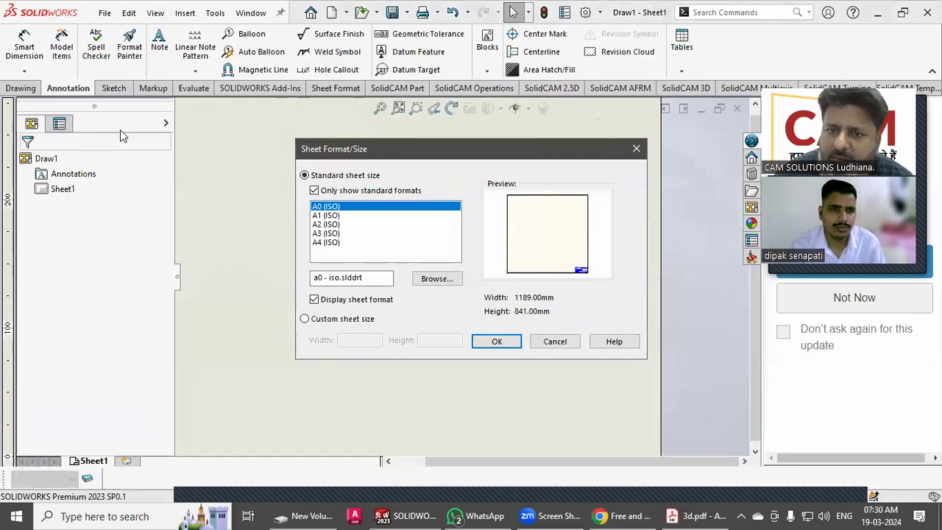
pyautogui.click(324, 234)
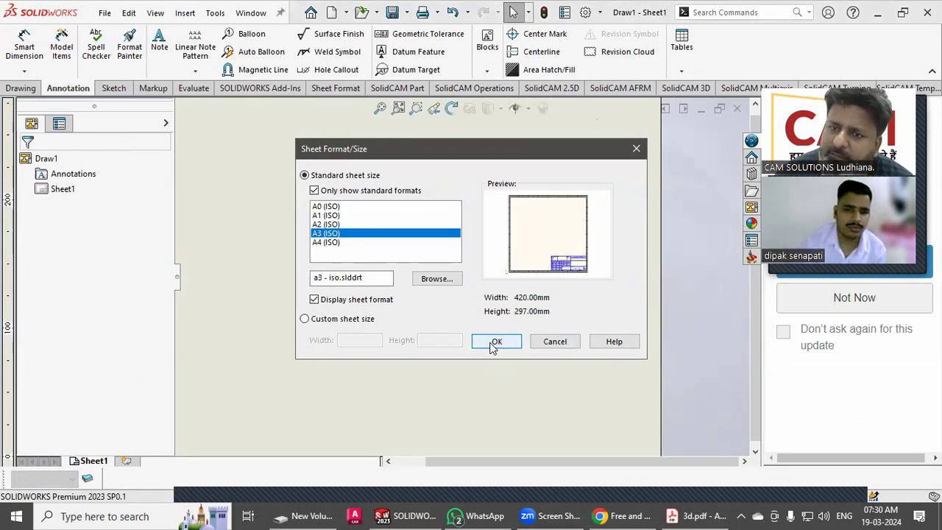
pyautogui.click(493, 344)
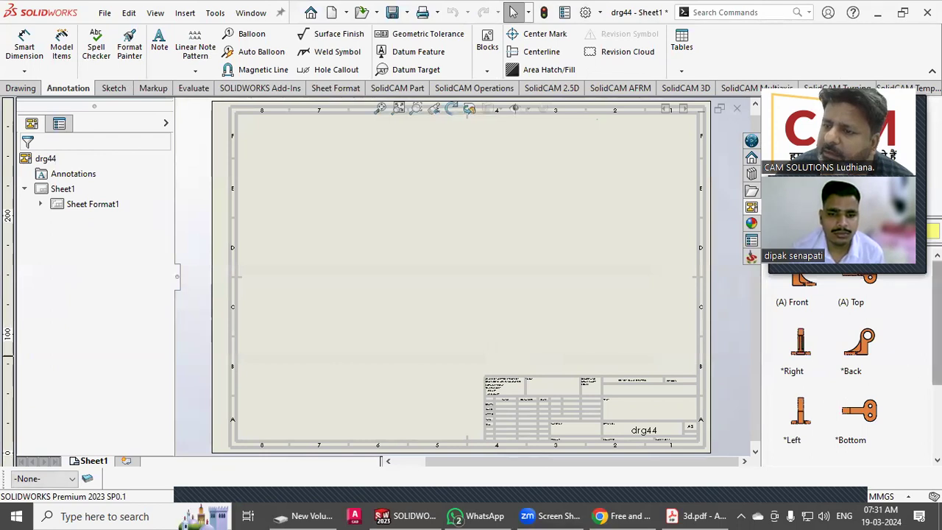
# Step: Place an isometric view of the bracket above the title block and display it shaded with edges
pyautogui.scroll(-2, 846, 368)
pyautogui.moveTo(857, 433); pyautogui.dragTo(645, 319)
pyautogui.click(27, 163)
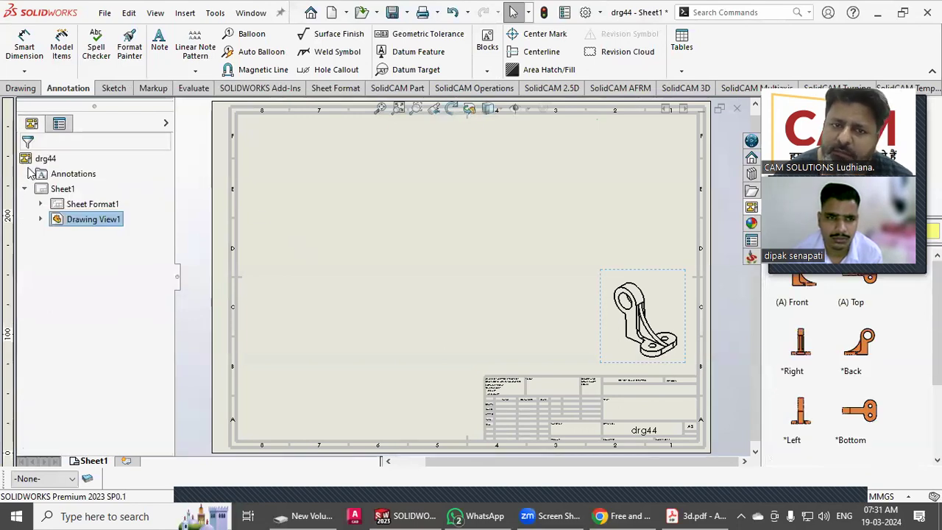
pyautogui.moveTo(165, 270); pyautogui.dragTo(168, 335)
pyautogui.click(106, 358)
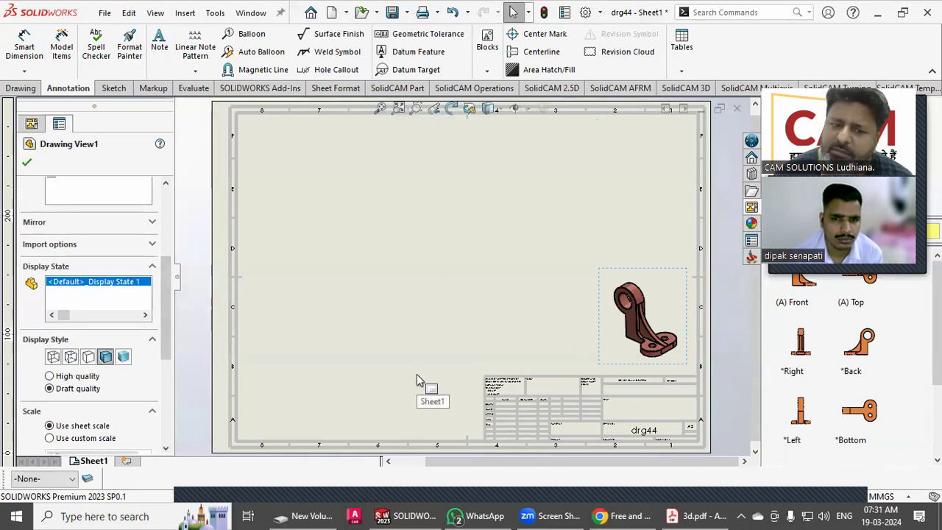
# Step: Set the sheet scale to 1:1 and reposition the enlarged isometric view to fit above the title block
pyautogui.click(460, 365)
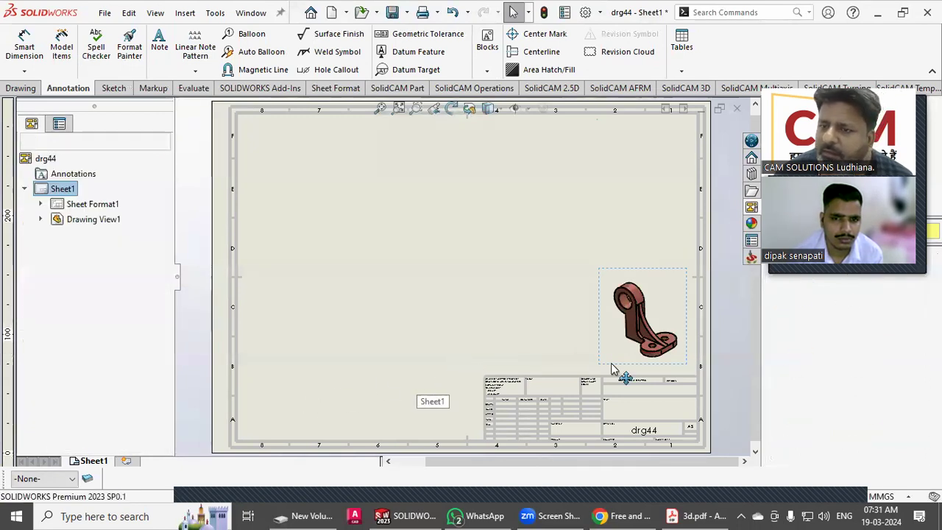
pyautogui.click(621, 359)
pyautogui.click(761, 503)
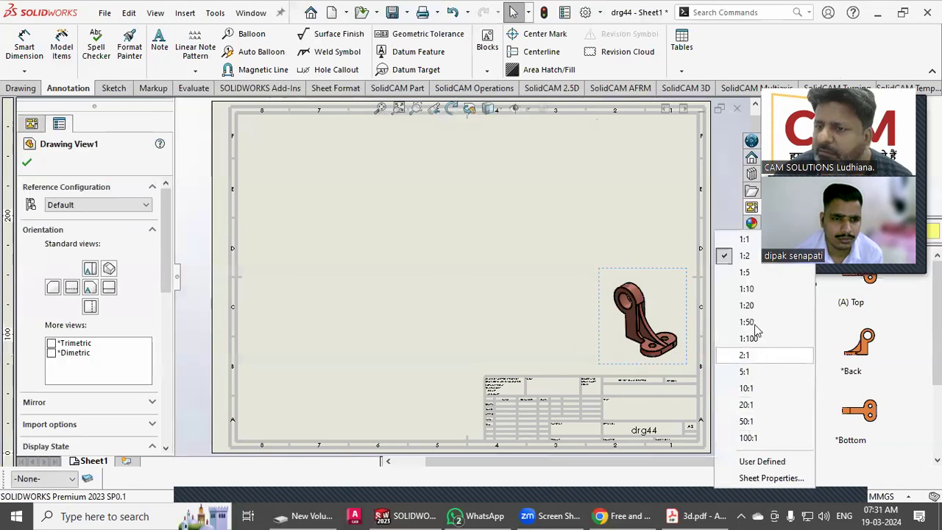
pyautogui.click(736, 237)
pyautogui.moveTo(559, 292)
pyautogui.mouseDown()
pyautogui.moveTo(536, 269)
pyautogui.moveTo(542, 262)
pyautogui.mouseUp()
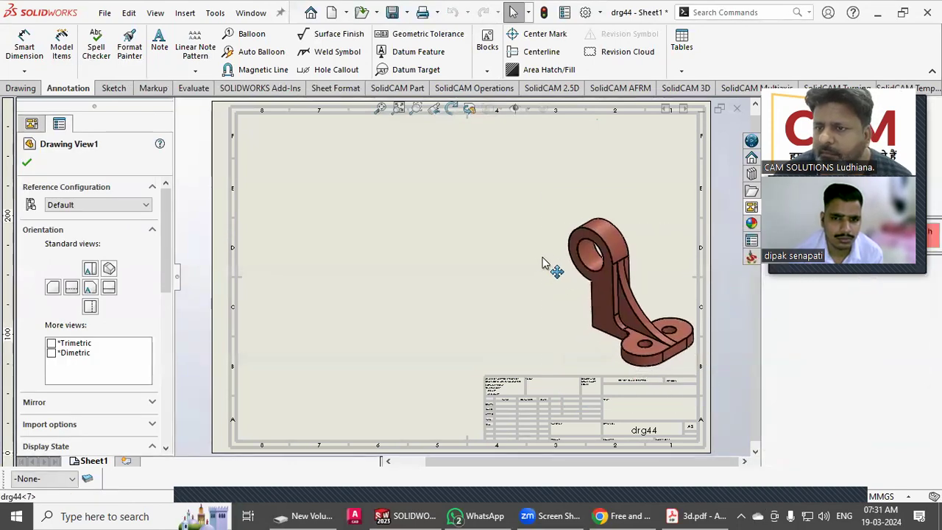
# Step: Place a front view of the bracket on the sheet's left half and move it down to leave room above
pyautogui.click(479, 289)
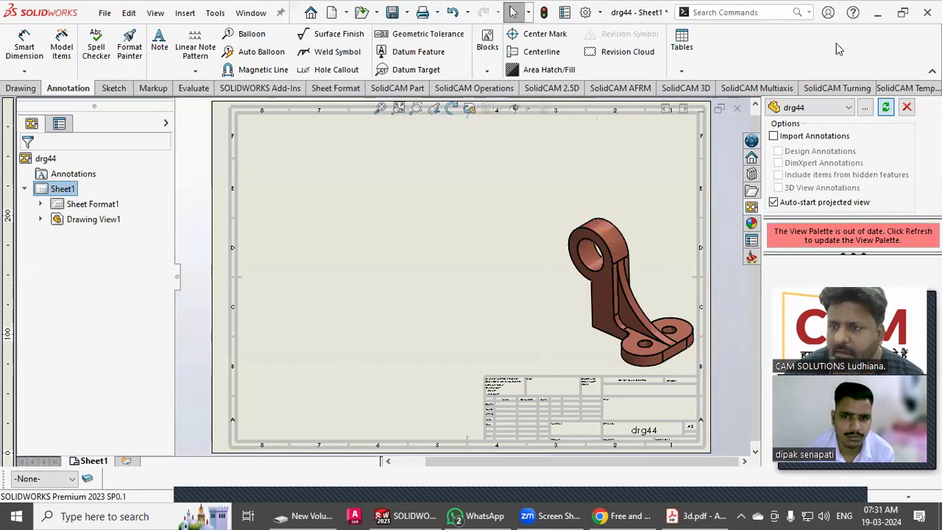
pyautogui.moveTo(801, 272)
pyautogui.mouseDown()
pyautogui.moveTo(424, 220)
pyautogui.moveTo(341, 233)
pyautogui.moveTo(360, 207)
pyautogui.mouseUp()
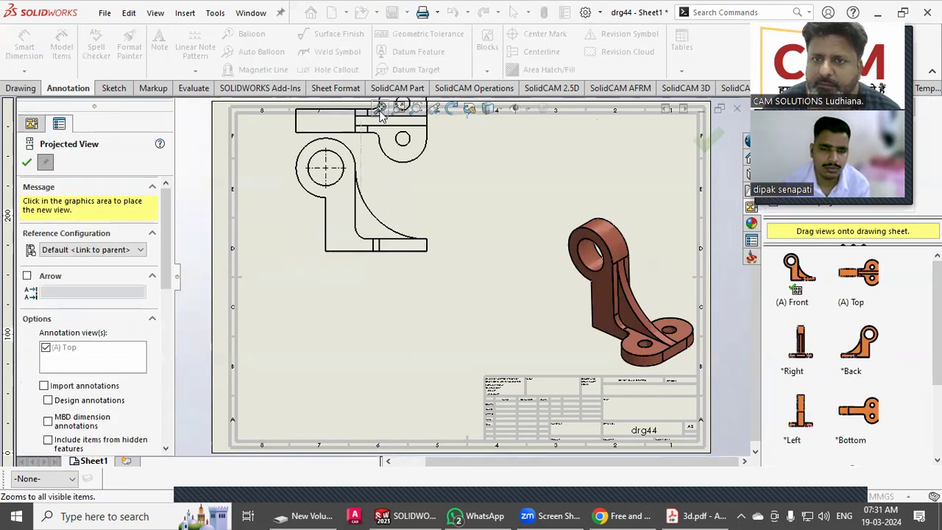
pyautogui.click(379, 111)
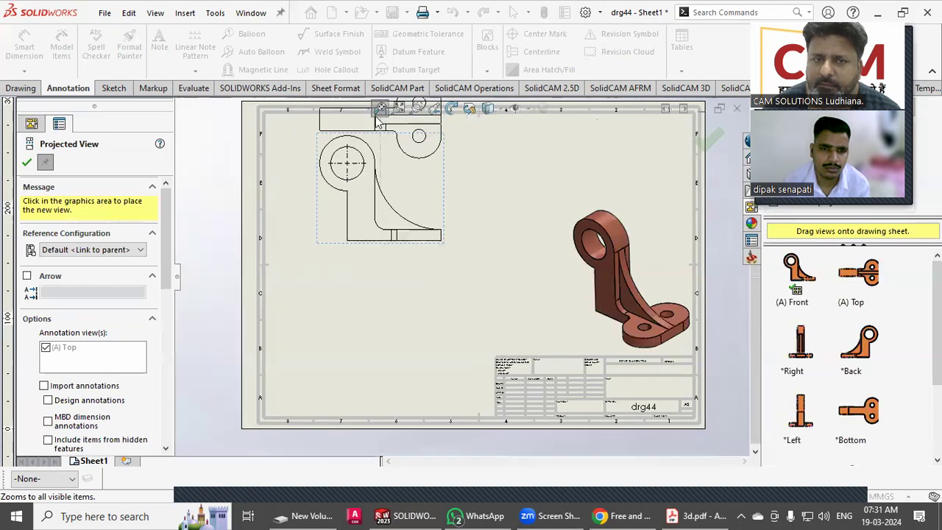
pyautogui.click(25, 162)
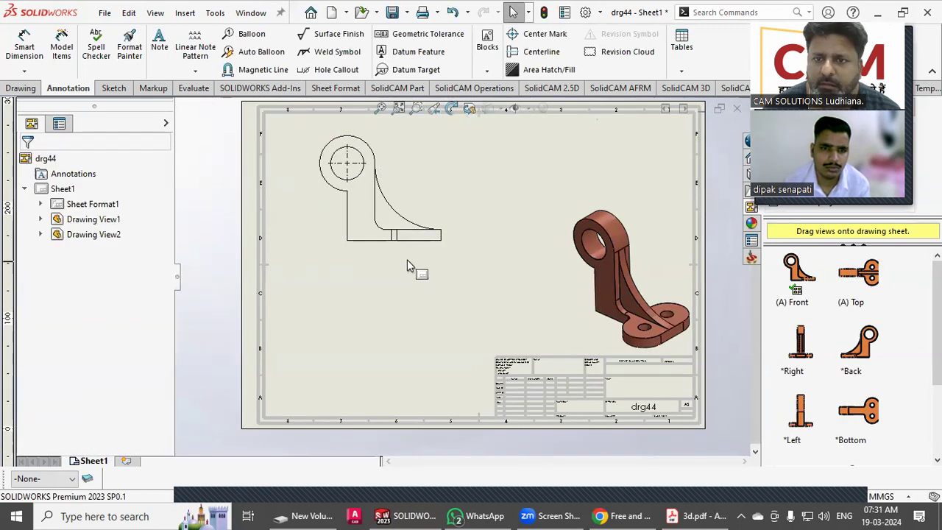
pyautogui.moveTo(401, 317); pyautogui.dragTo(412, 377)
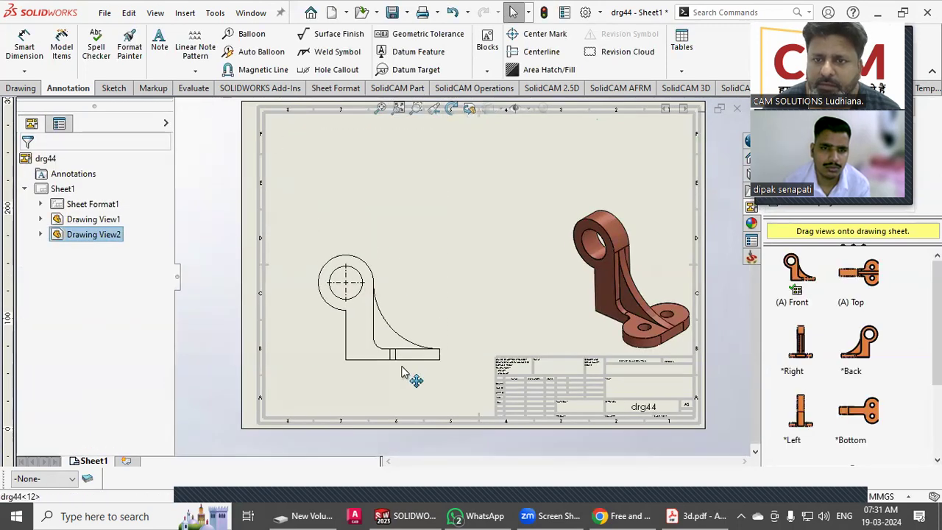
# Step: Project a top view from the front view and place it directly above
pyautogui.click(22, 87)
pyautogui.click(54, 53)
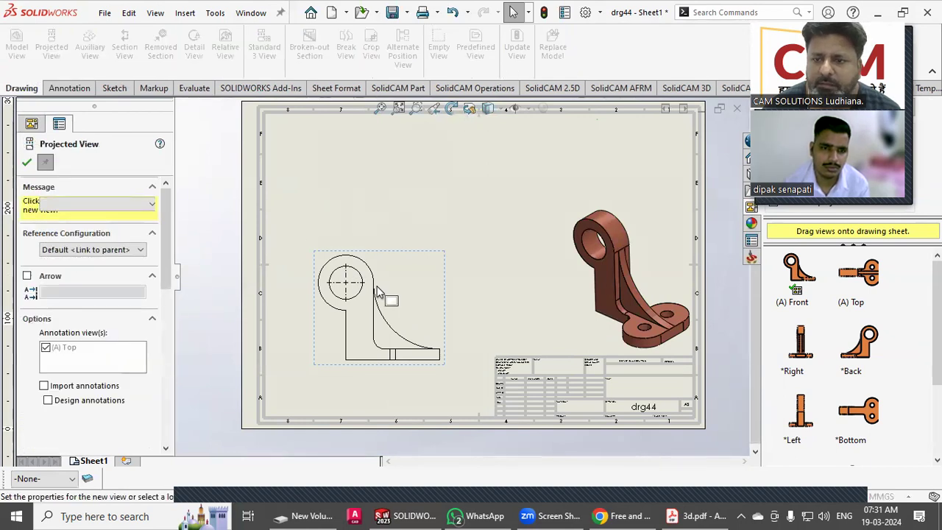
pyautogui.click(369, 180)
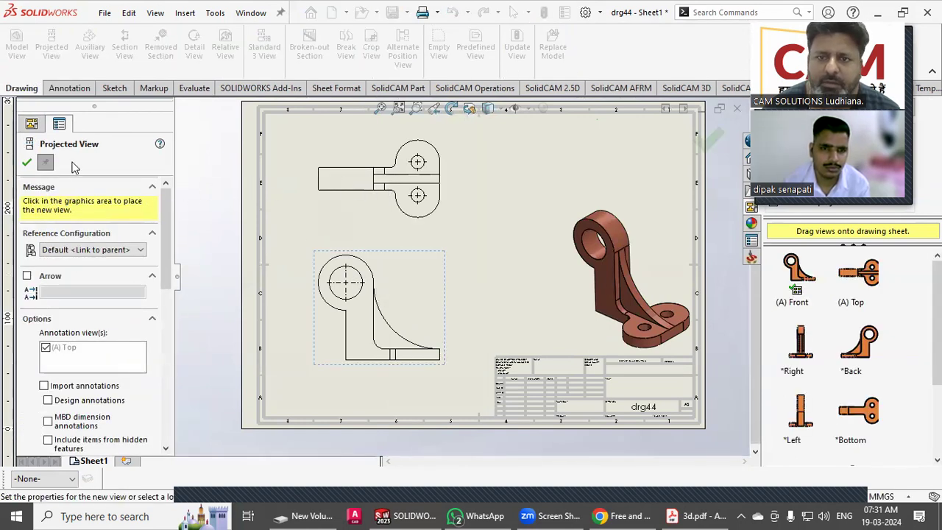
pyautogui.click(26, 162)
# Step: Open the sheet format for editing and activate the blank note in the title block's TITLE field
pyautogui.click(270, 246)
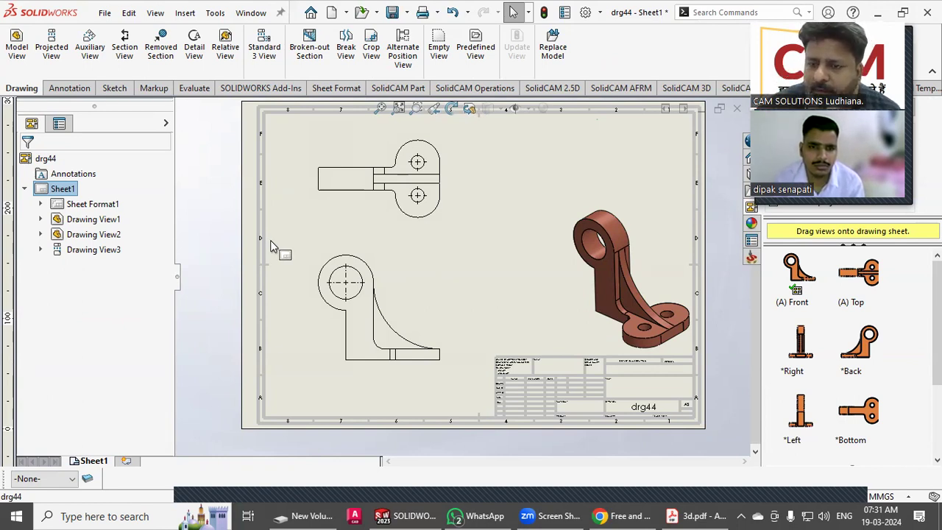
pyautogui.click(345, 250)
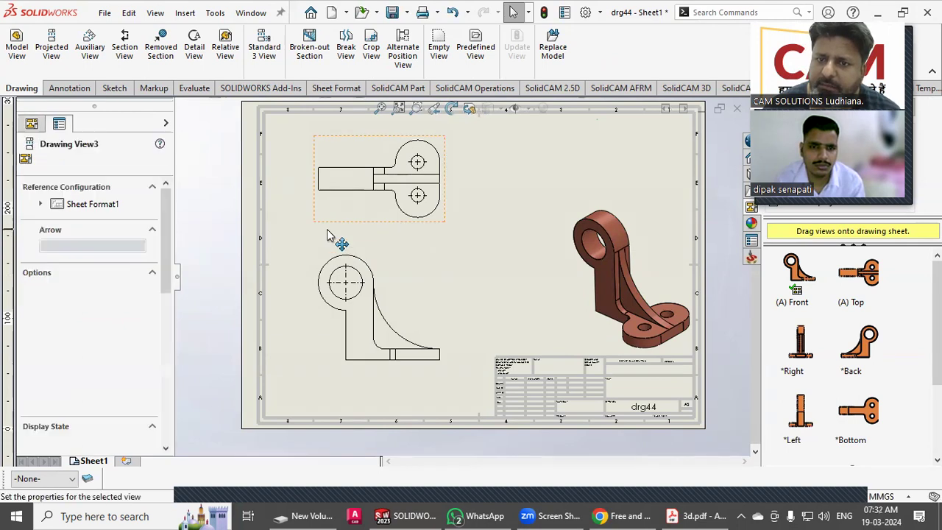
pyautogui.rightClick(295, 253)
pyautogui.rightClick(292, 252)
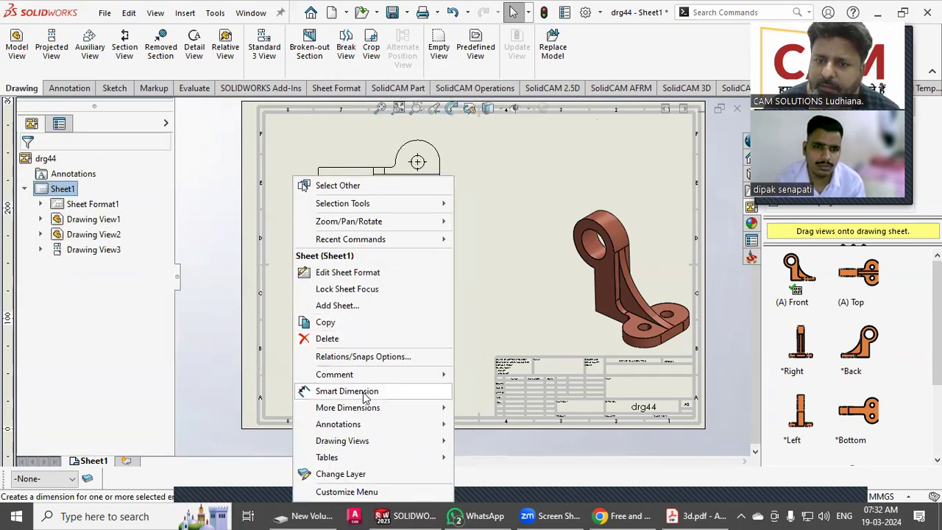
pyautogui.rightClick(513, 331)
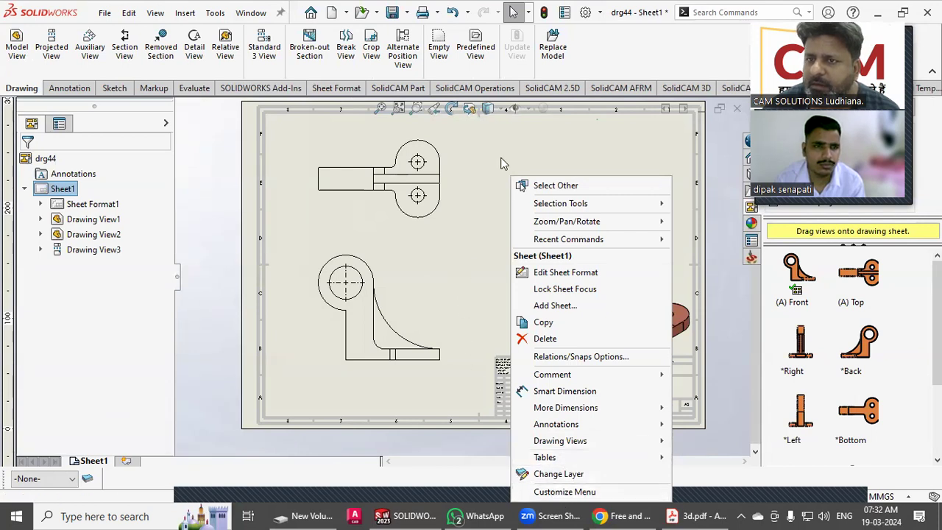
pyautogui.rightClick(501, 159)
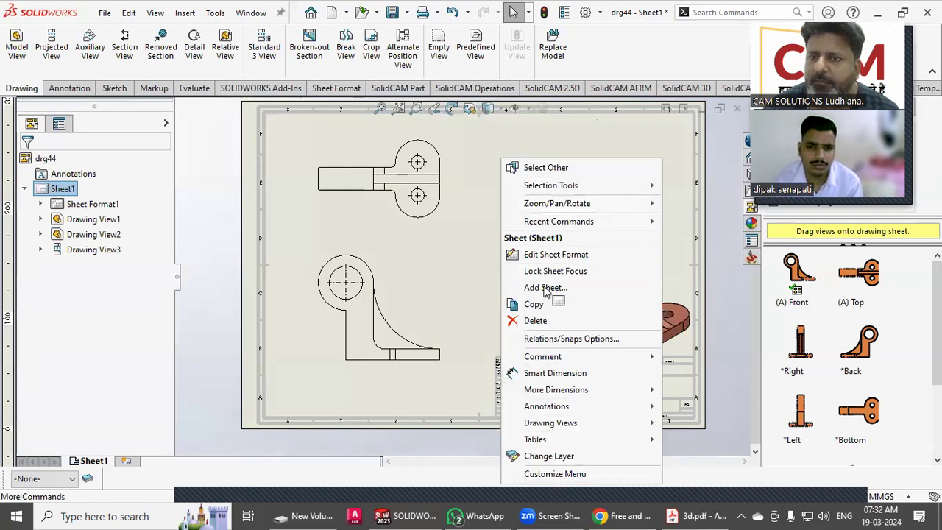
pyautogui.rightClick(541, 168)
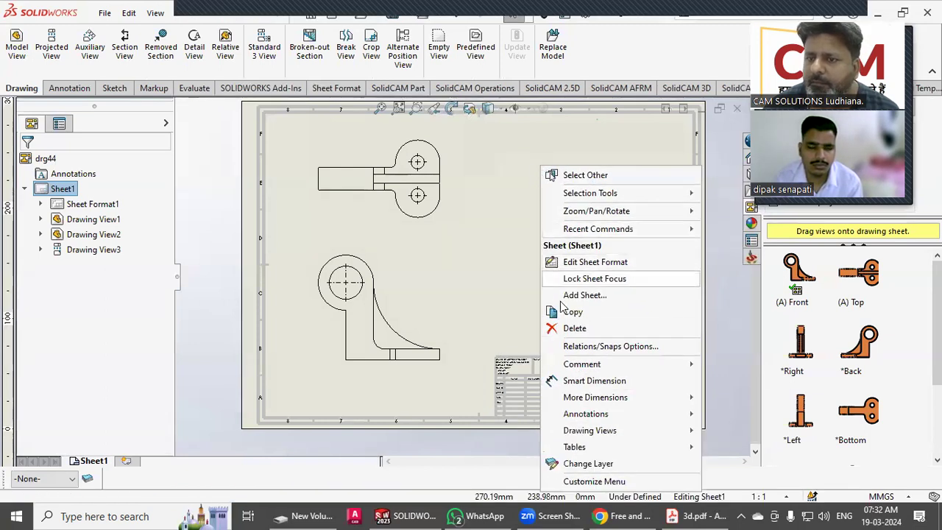
pyautogui.click(581, 262)
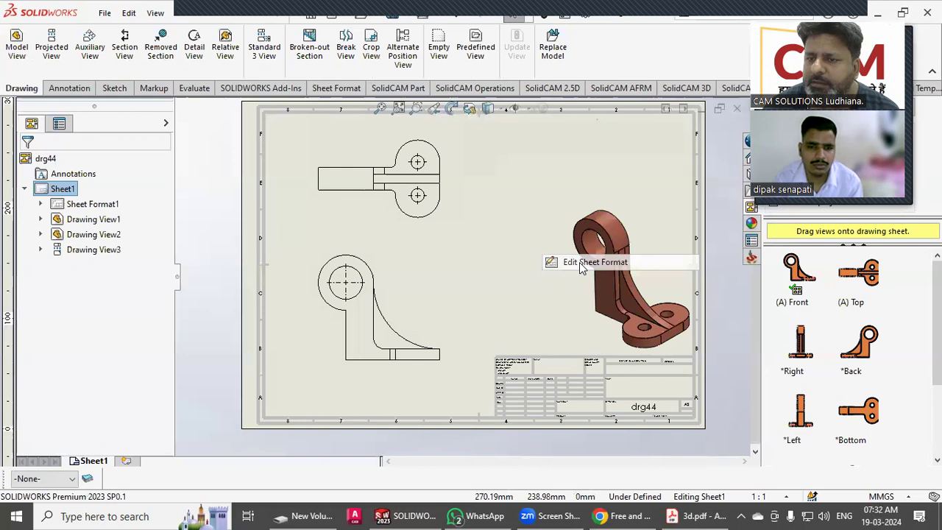
pyautogui.scroll(-6, 660, 410)
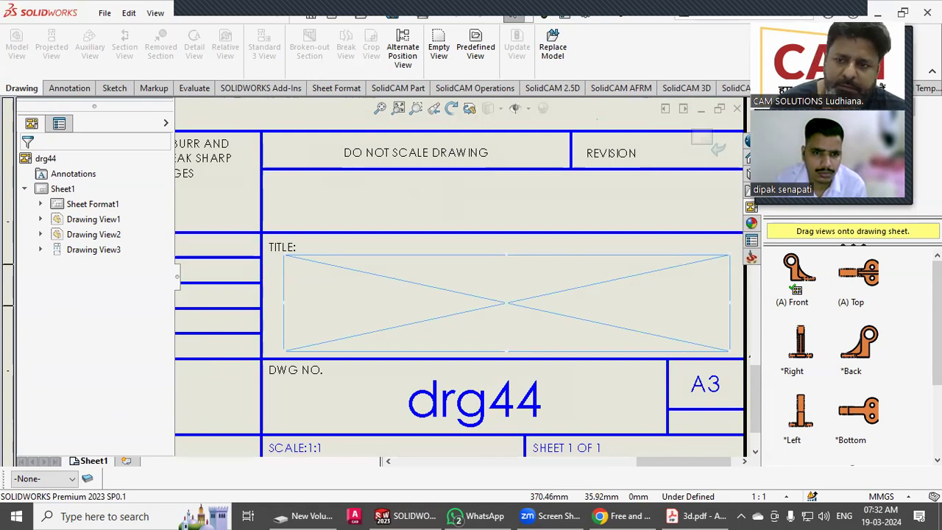
pyautogui.doubleClick(511, 309)
pyautogui.write('create')
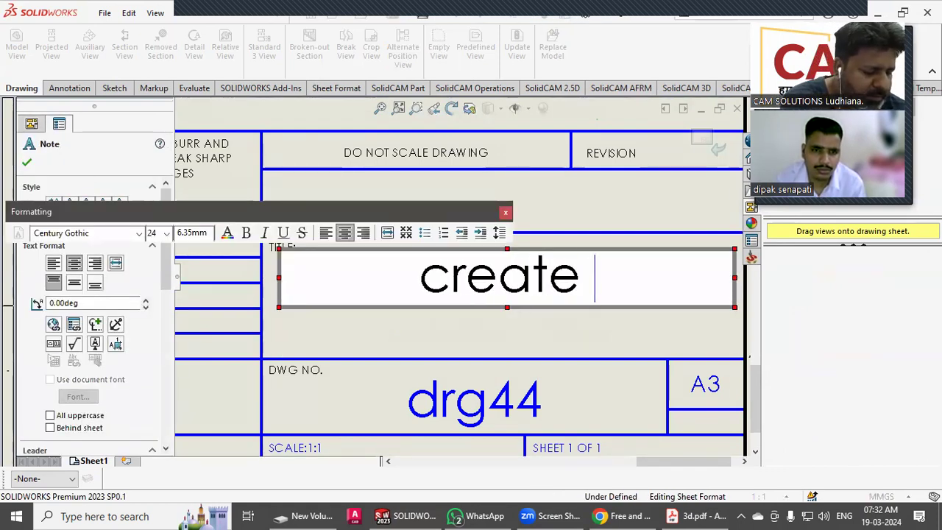
pyautogui.press('BackSpace')
pyautogui.press('BackSpace')
pyautogui.press('BackSpace')
pyautogui.press('BackSpace')
pyautogui.press('BackSpace')
pyautogui.press('BackSpace')
pyautogui.press('BackSpace')
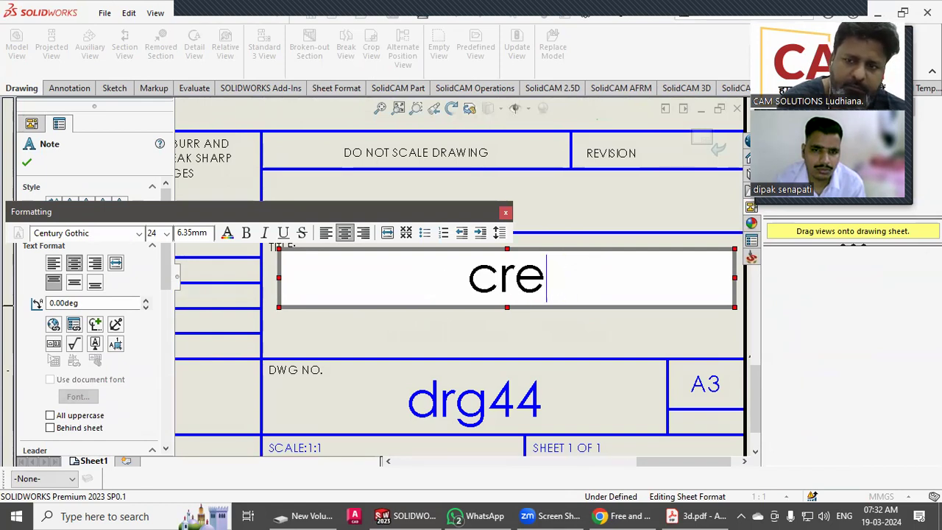
# Step: Enter CAM SOLUTIONS as the drawing title in the title block
pyautogui.write('AM SOLUTIONS')
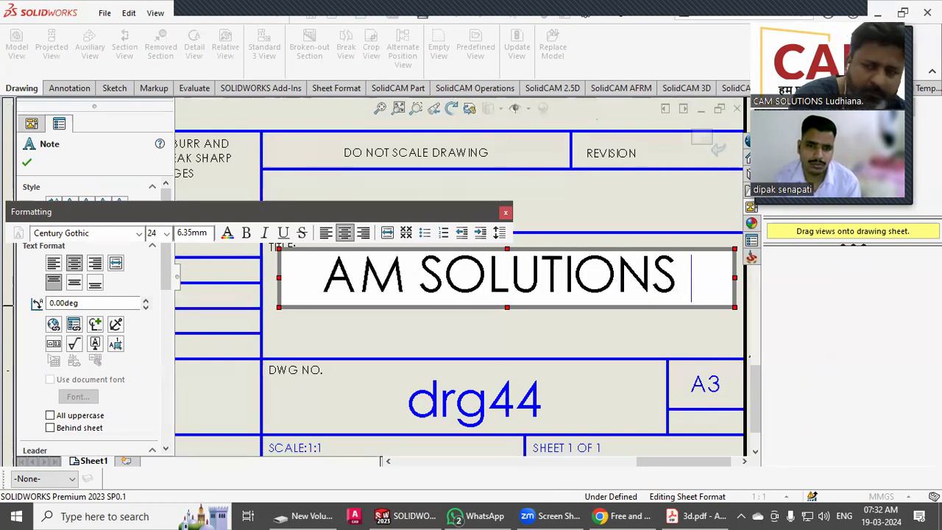
pyautogui.click(329, 285)
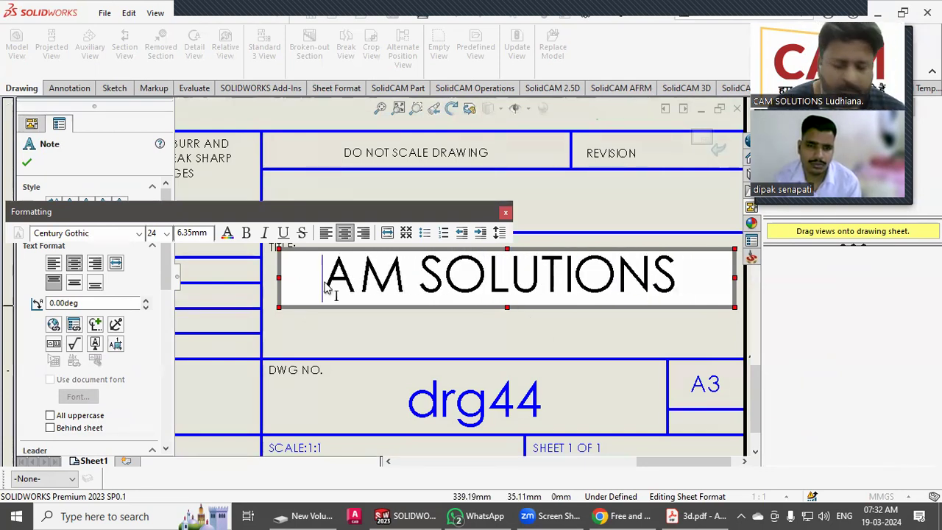
pyautogui.write('C')
pyautogui.click(342, 330)
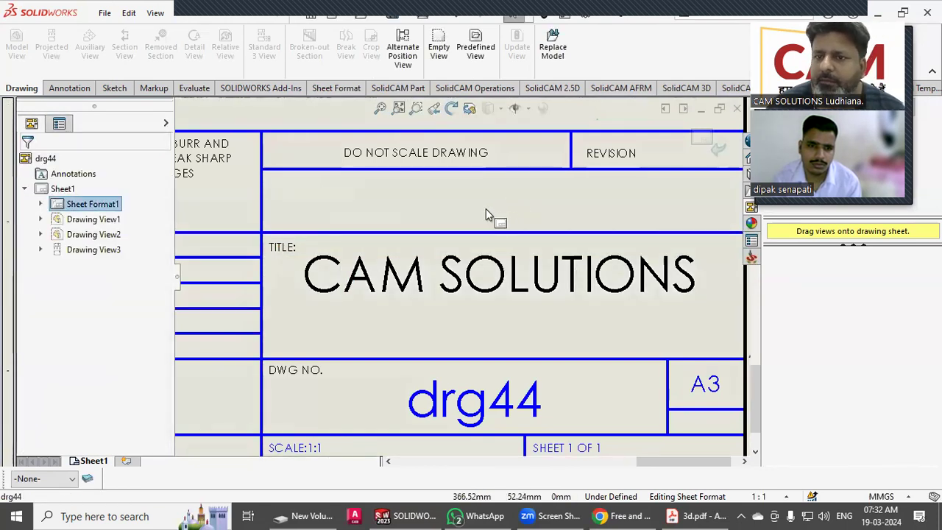
# Step: Add the note STEP BY STEP TRAINING in the empty box above the title and centre it there
pyautogui.click(71, 89)
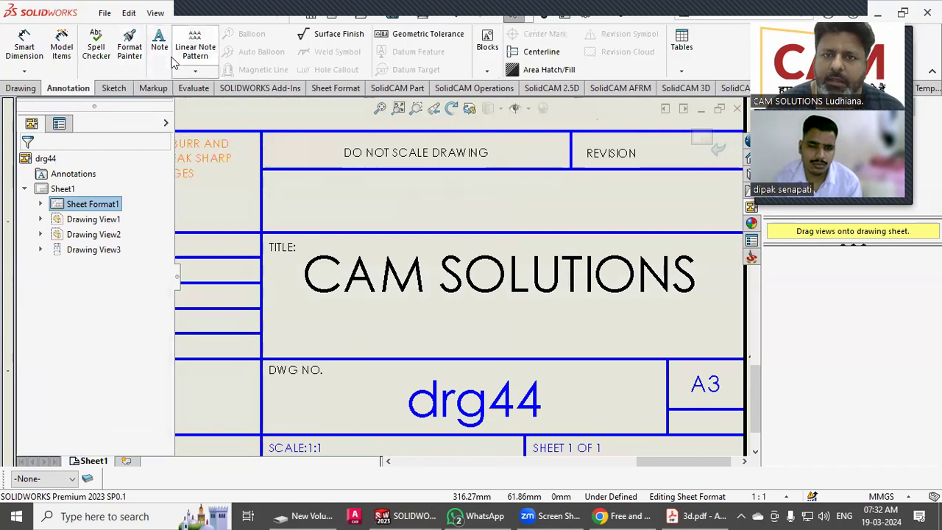
pyautogui.click(297, 190)
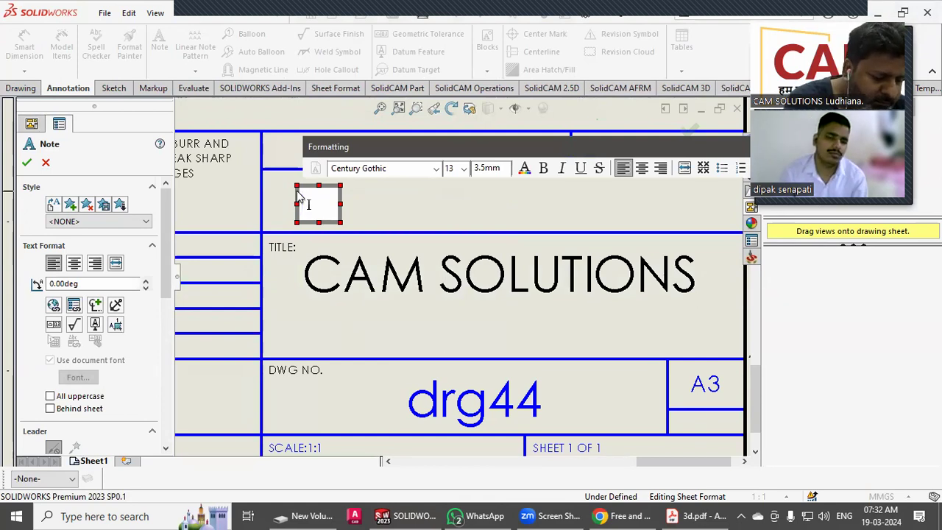
pyautogui.write('STEP B')
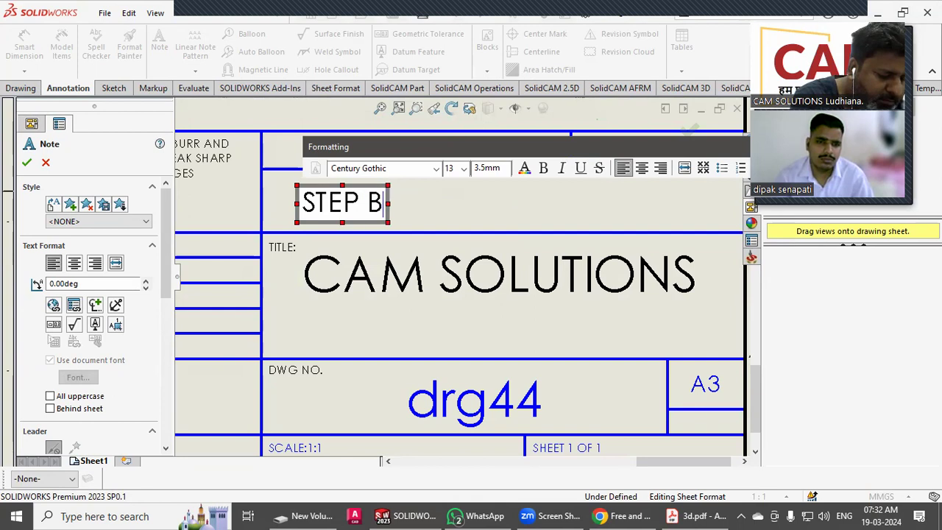
pyautogui.write('Y STEP TRAINI')
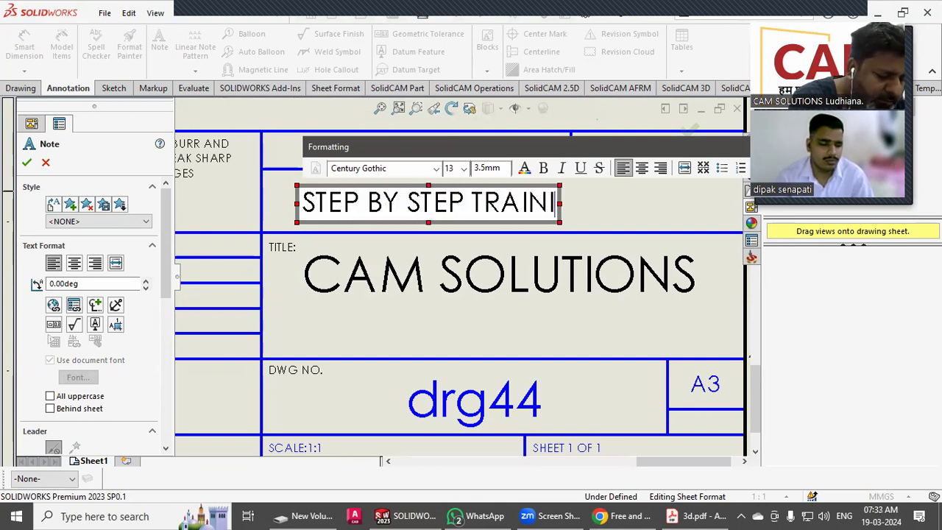
pyautogui.write('NG')
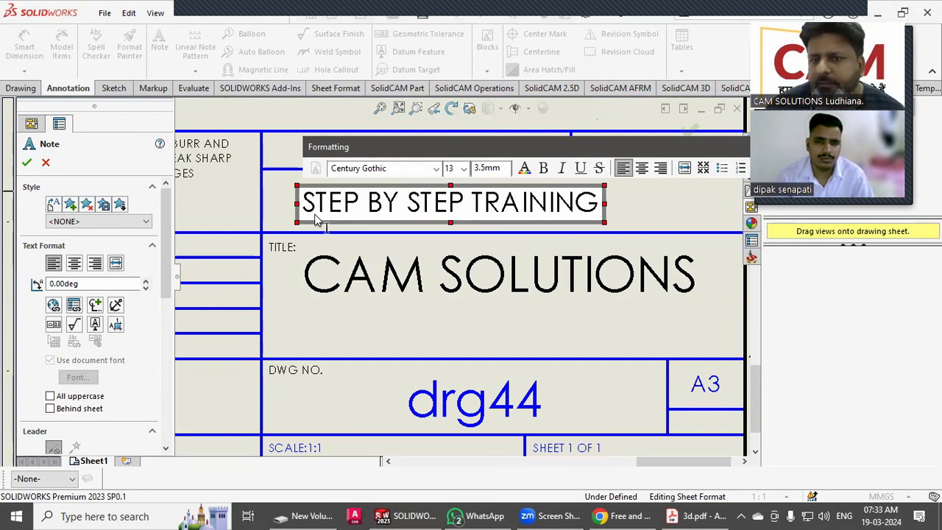
pyautogui.click(382, 319)
pyautogui.moveTo(482, 218); pyautogui.dragTo(500, 218)
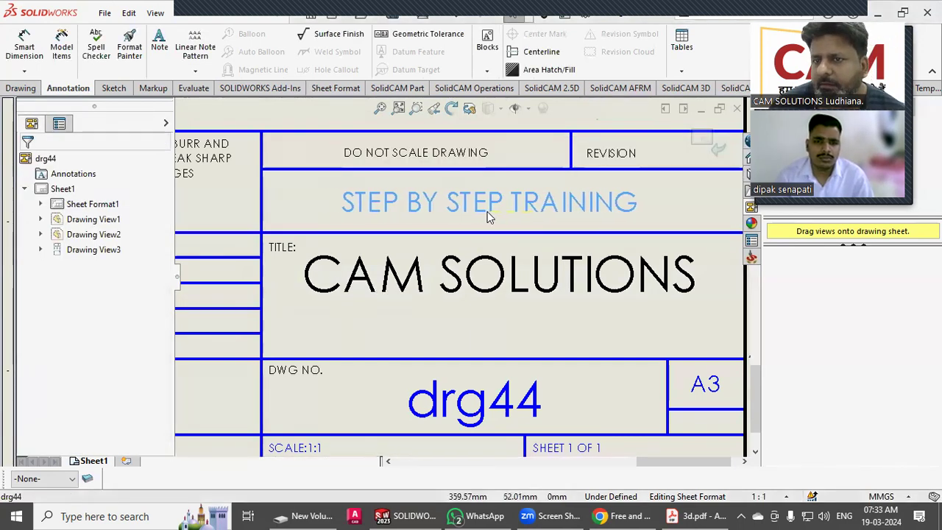
# Step: Fill the title block's NAME column with the drafter's name for DRAWN and CAM for CHK'D
pyautogui.scroll(6, 466, 266)
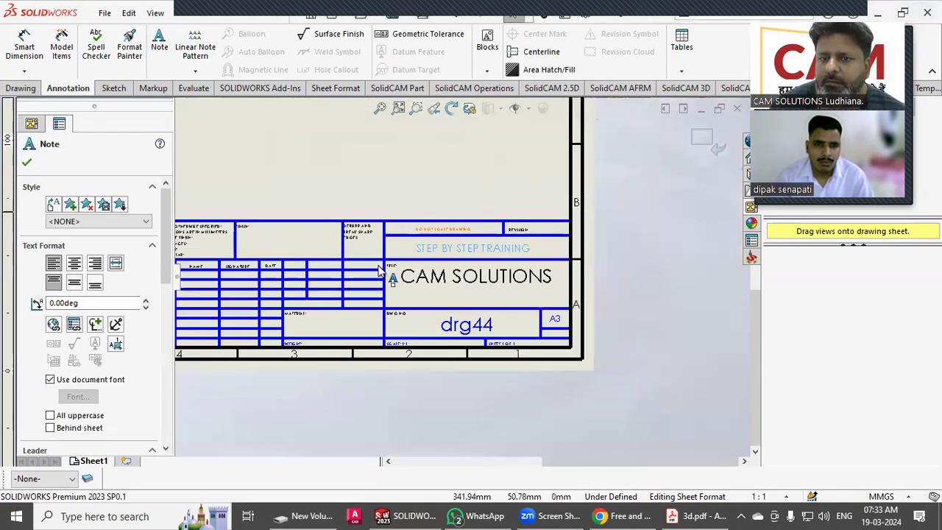
pyautogui.moveTo(349, 270); pyautogui.dragTo(452, 272, button='middle')
pyautogui.scroll(-10, 446, 302)
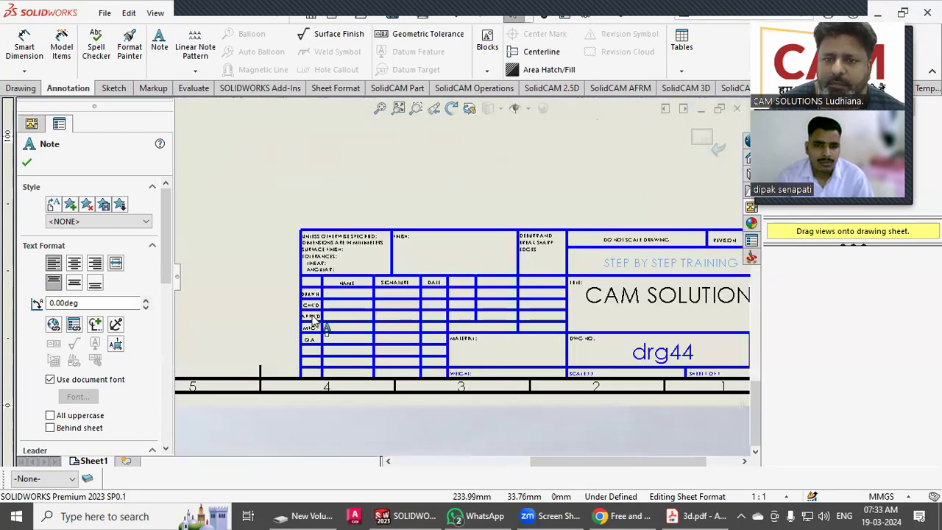
pyautogui.click(479, 241)
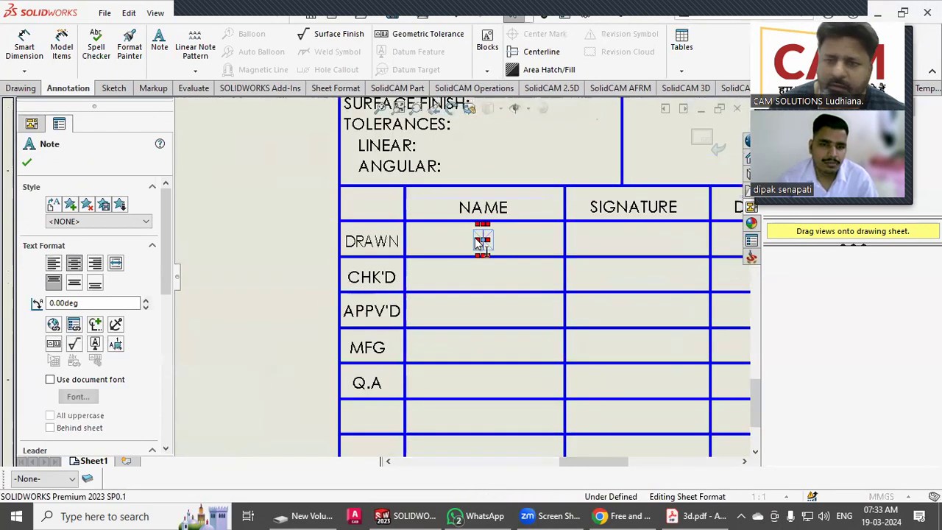
pyautogui.write('AMIT')
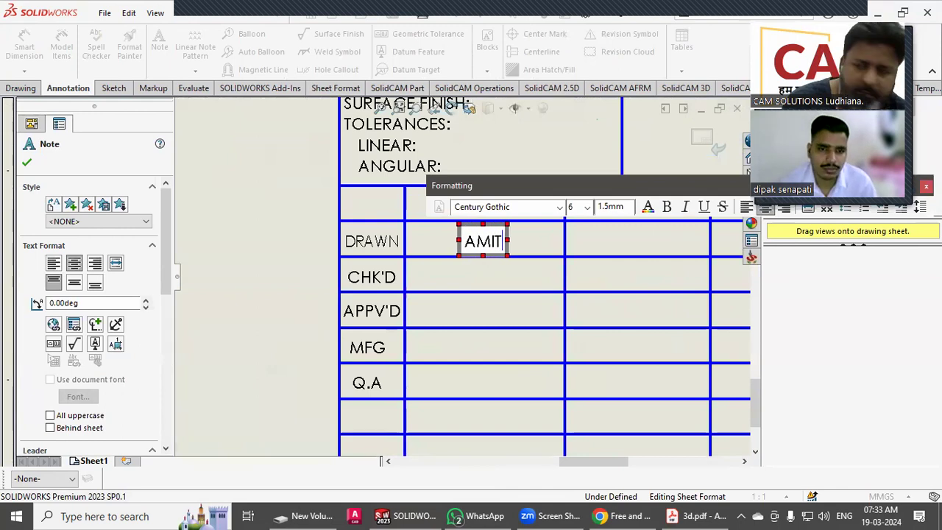
pyautogui.click(489, 273)
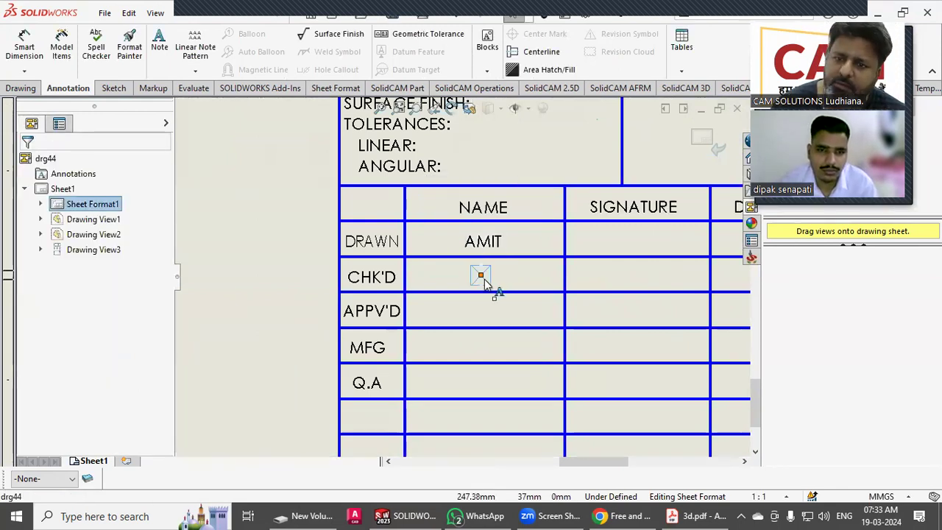
pyautogui.doubleClick(482, 276)
pyautogui.write('CAM')
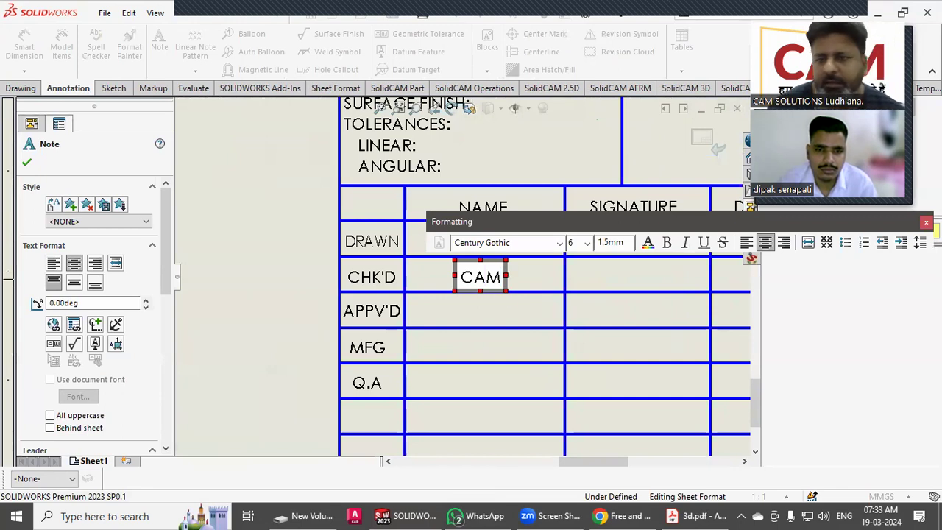
pyautogui.click(487, 324)
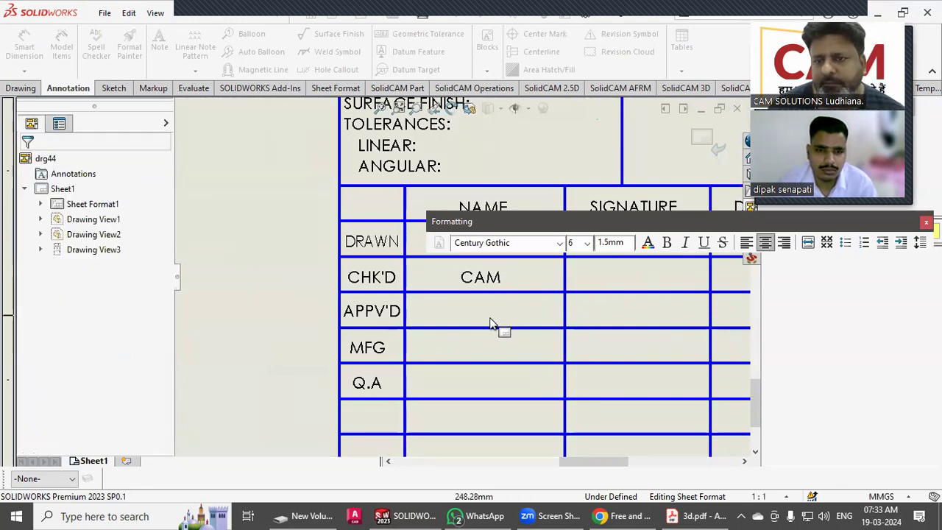
# Step: Exit sheet format editing and return to the drawing sheet
pyautogui.scroll(2, 485, 317)
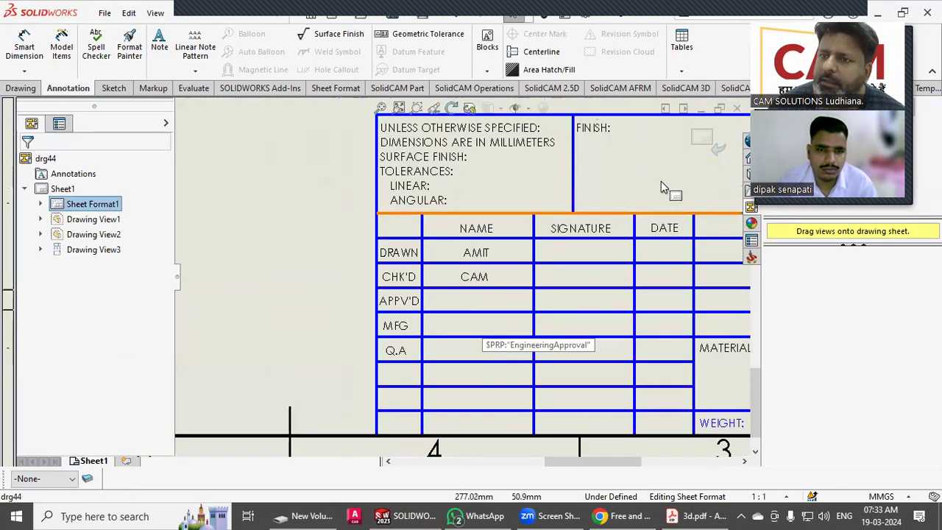
pyautogui.click(704, 141)
pyautogui.scroll(5, 536, 204)
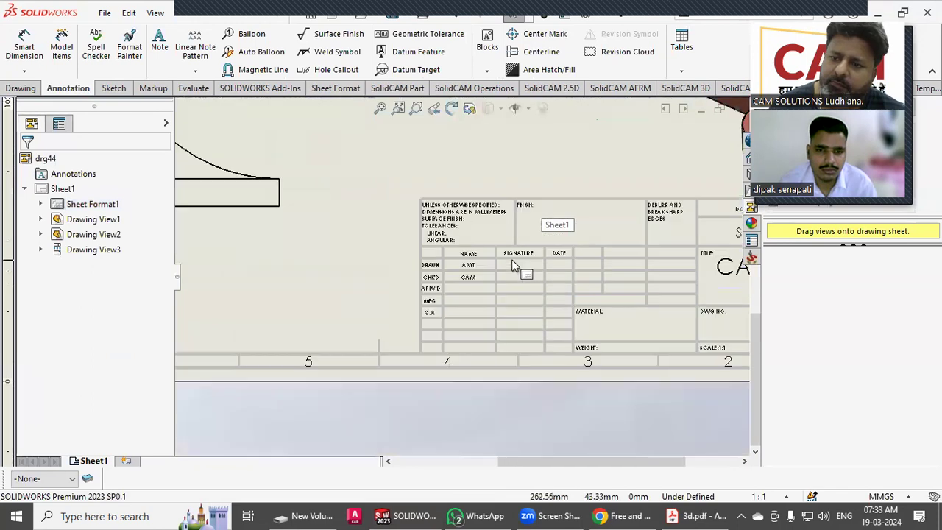
# Step: Reopen the sheet format for editing and place the note CAM SOLUTIONS LUDHIANA in the middle of the sheet
pyautogui.press('f')
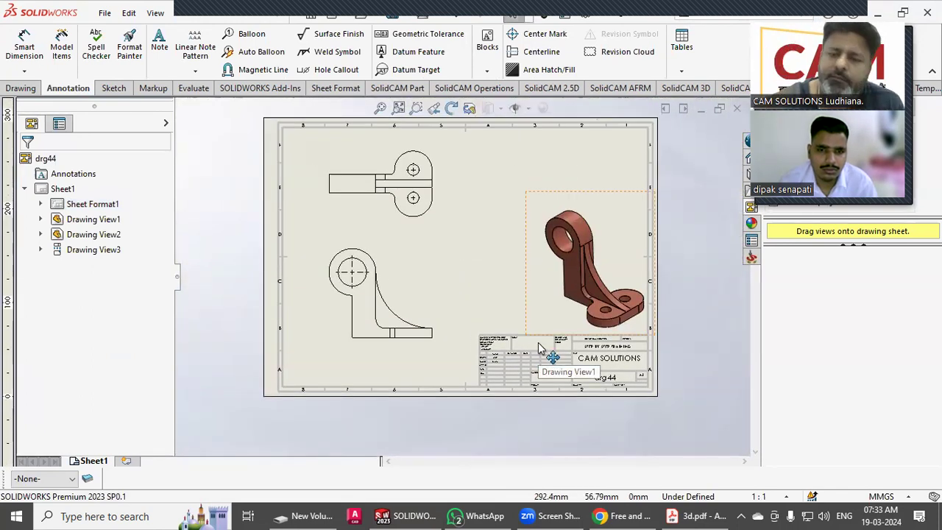
pyautogui.rightClick(473, 177)
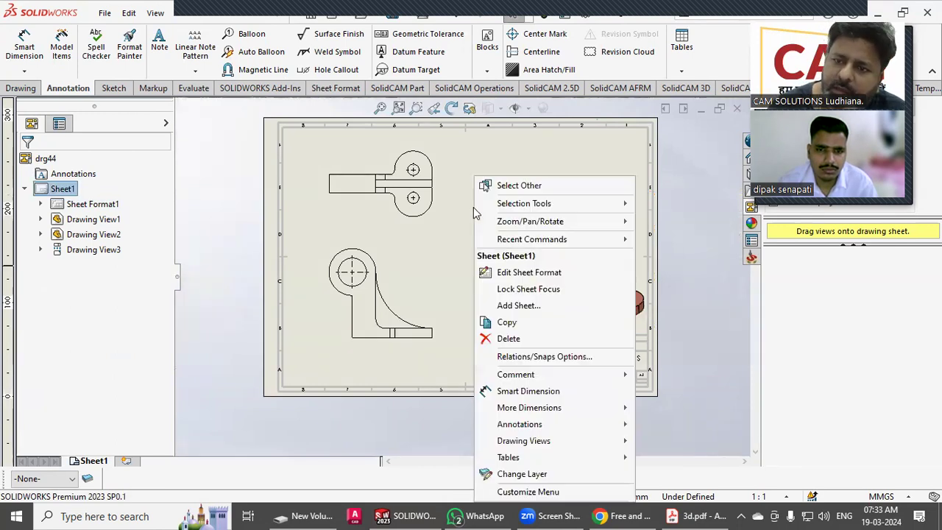
pyautogui.click(513, 271)
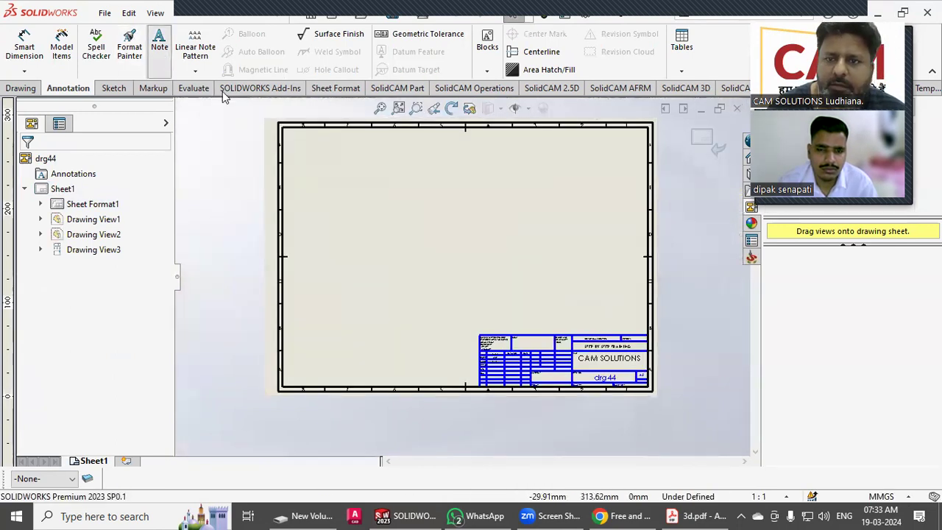
pyautogui.click(381, 243)
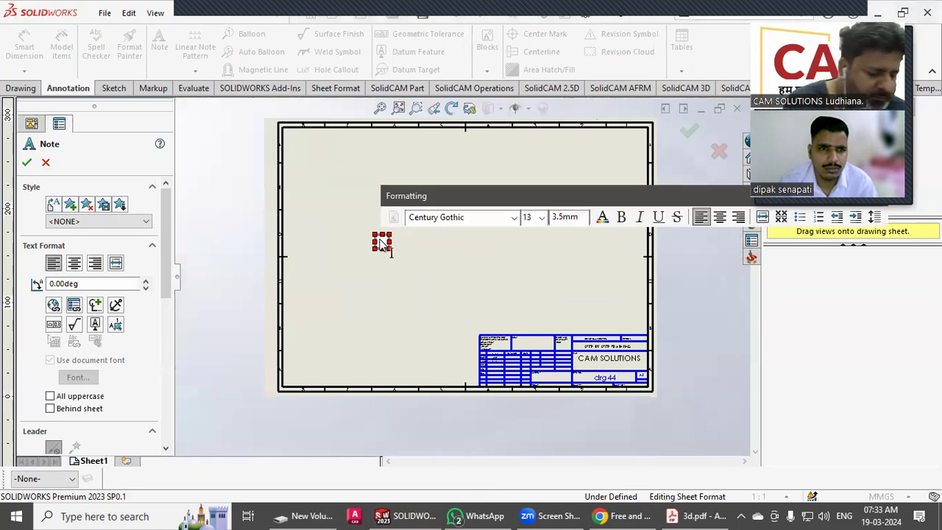
pyautogui.write('CAM SOL')
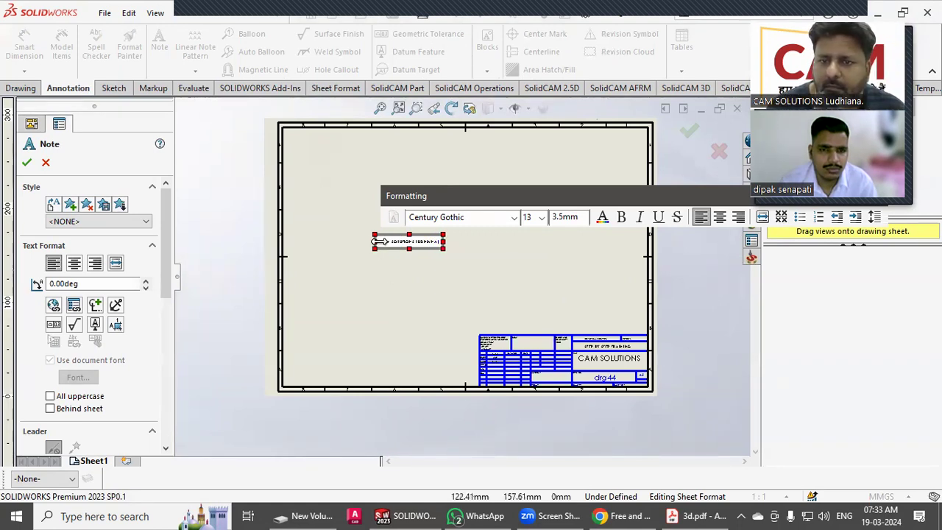
# Step: Set the CAM SOLUTIONS LUDHIANA note's font size to 48 and widen its text box so it fits on one line
pyautogui.moveTo(373, 249); pyautogui.dragTo(317, 289)
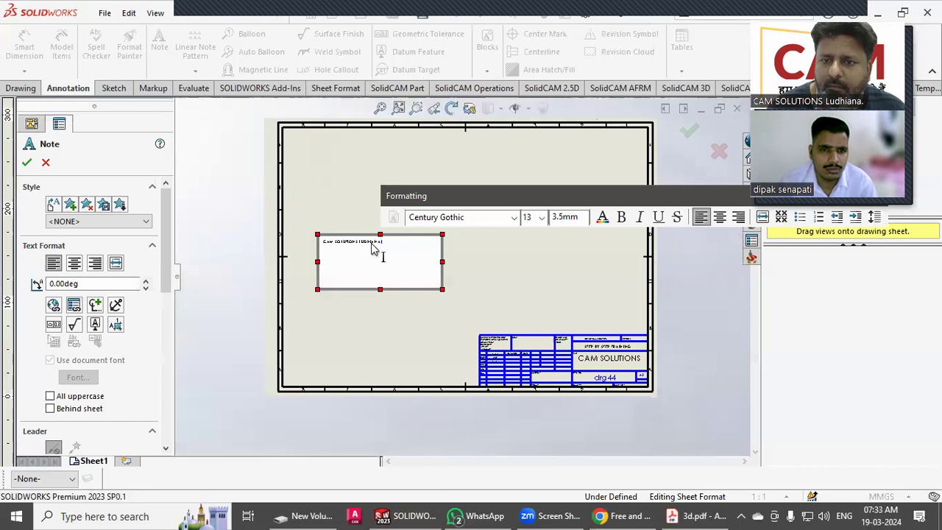
pyautogui.click(543, 218)
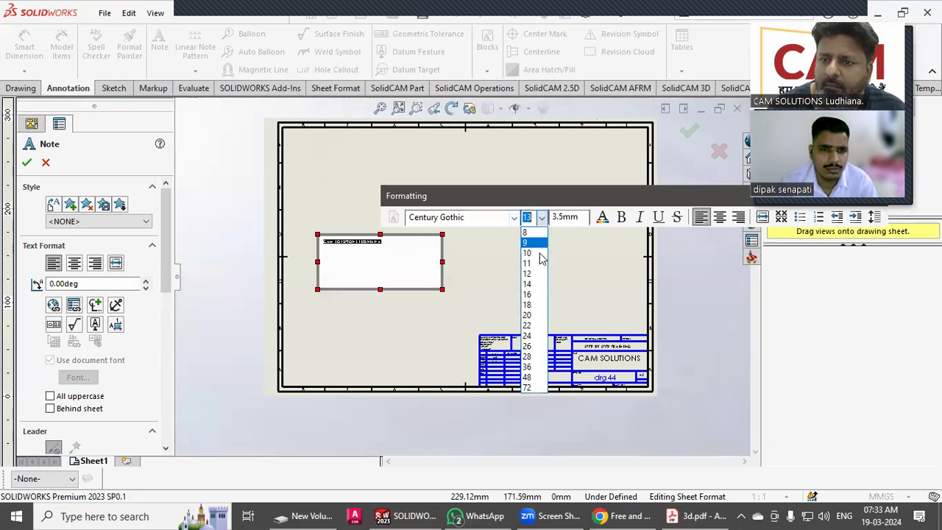
pyautogui.click(533, 381)
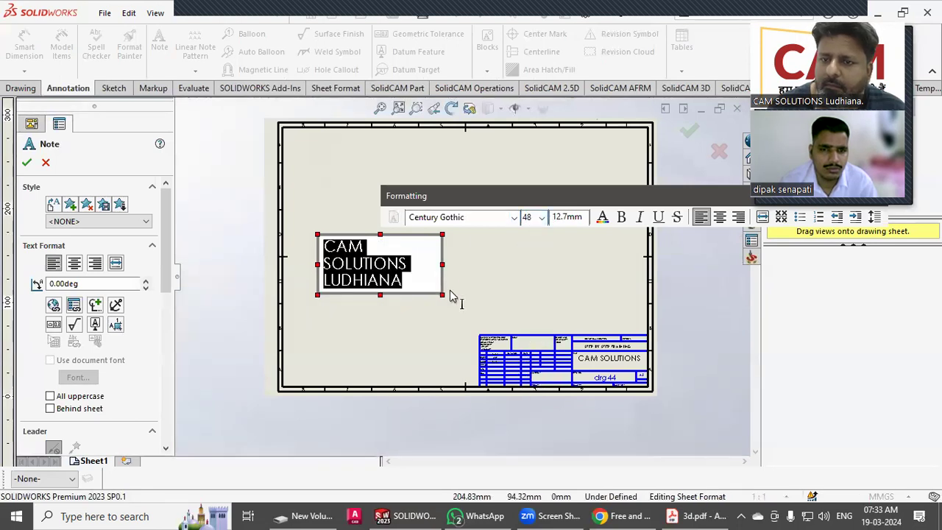
pyautogui.moveTo(443, 263); pyautogui.dragTo(602, 224)
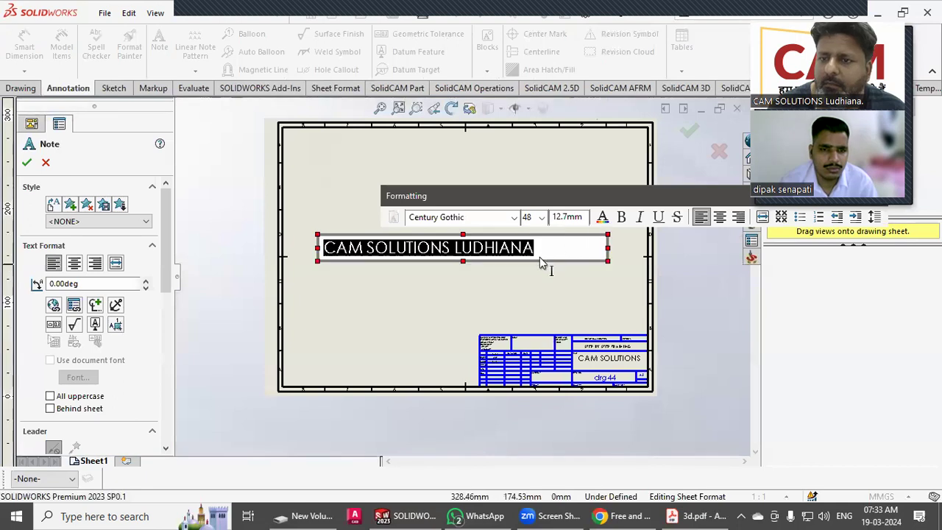
pyautogui.click(527, 278)
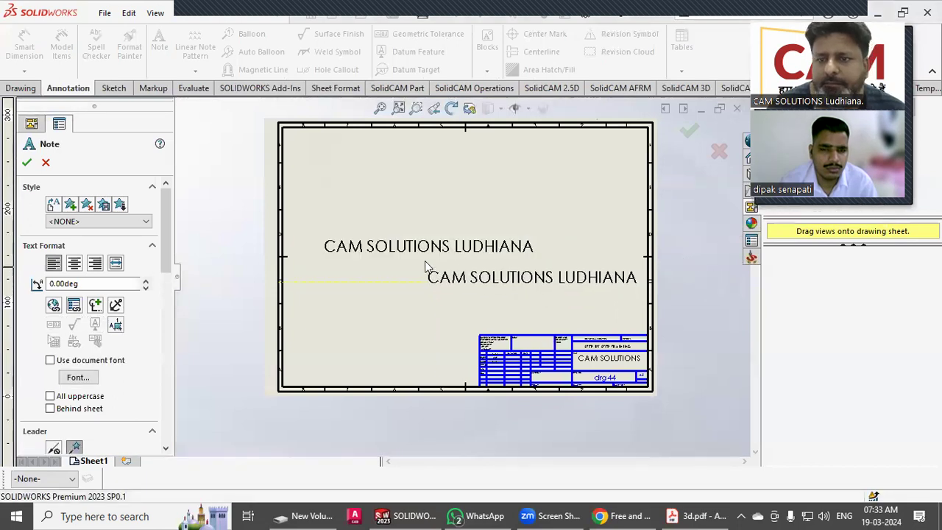
pyautogui.press('Escape')
# Step: Centre the large CAM SOLUTIONS LUDHIANA note on the sheet, colour its text light grey, and exit sheet format editing
pyautogui.click(457, 254)
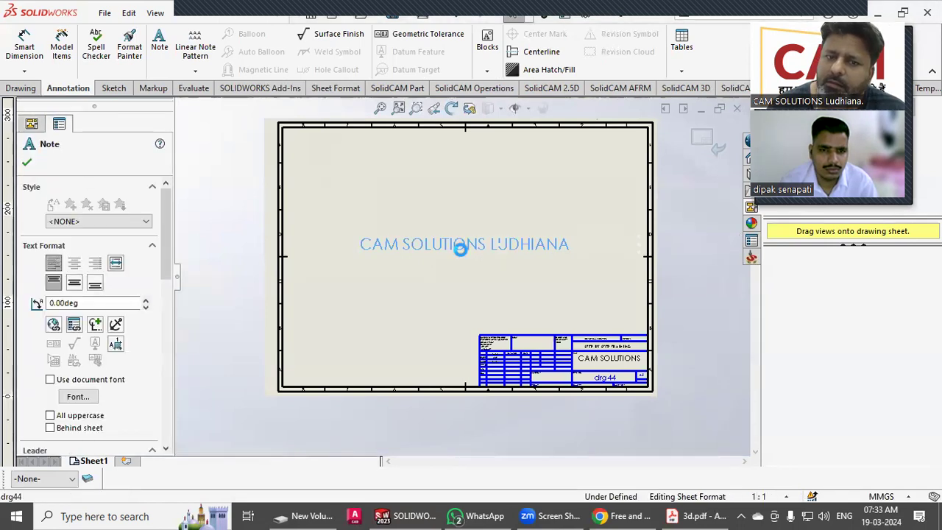
pyautogui.doubleClick(462, 254)
pyautogui.click(581, 215)
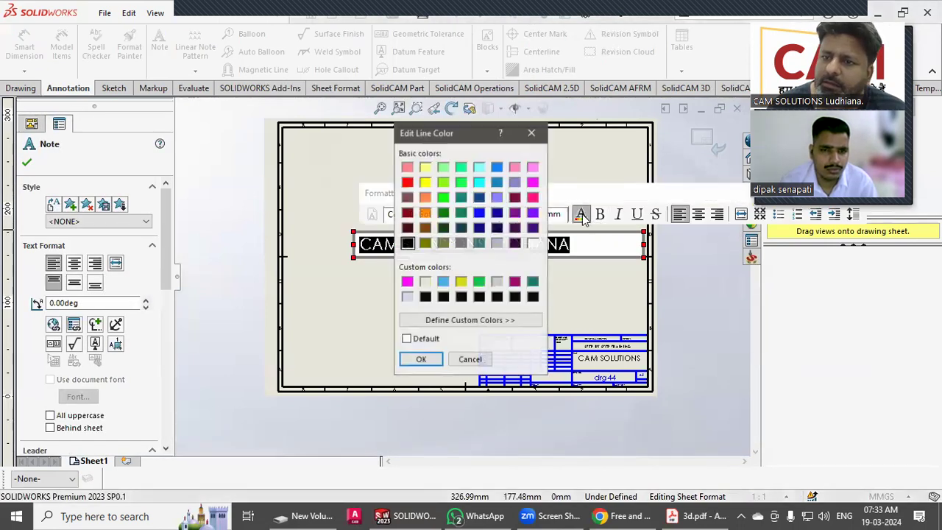
pyautogui.click(532, 198)
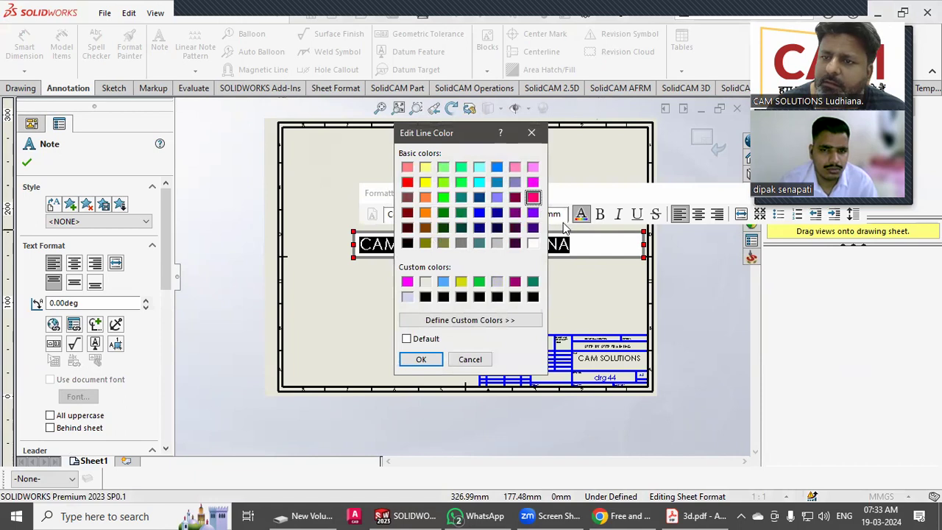
pyautogui.click(609, 268)
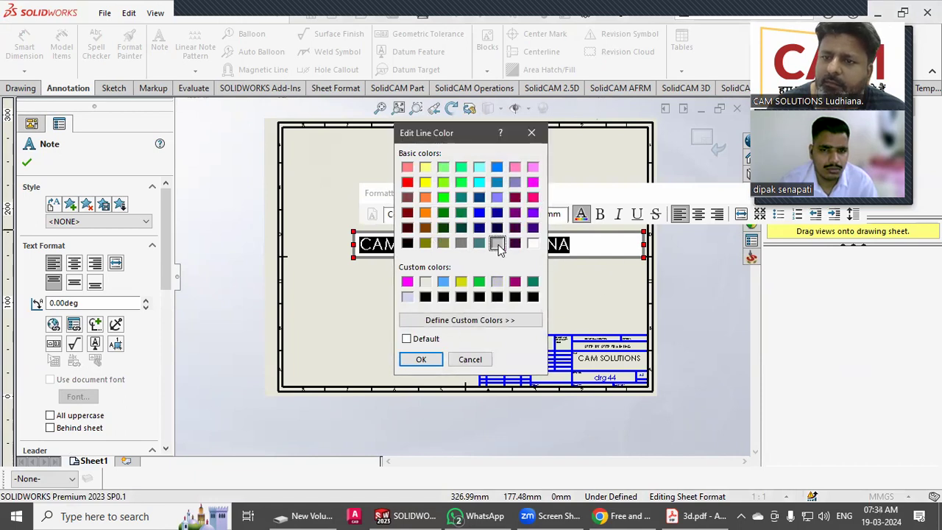
pyautogui.click(421, 359)
pyautogui.click(603, 277)
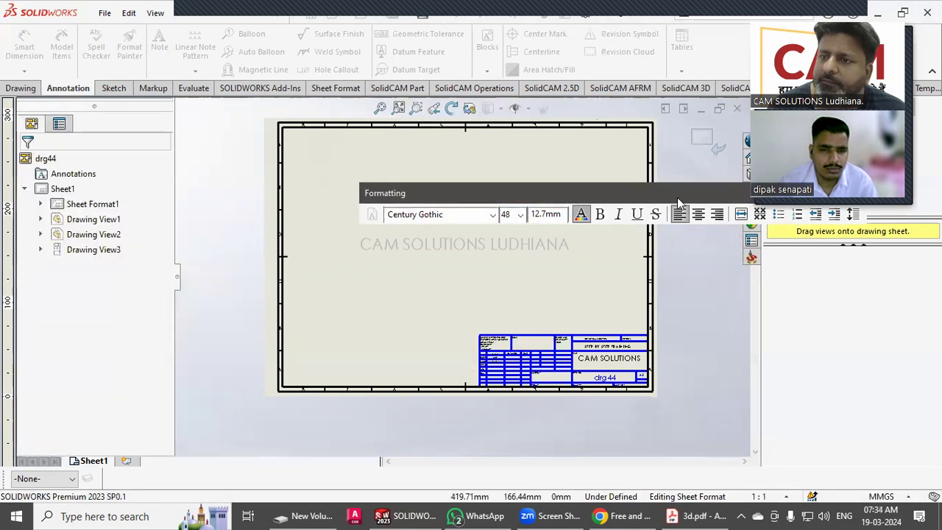
pyautogui.click(701, 147)
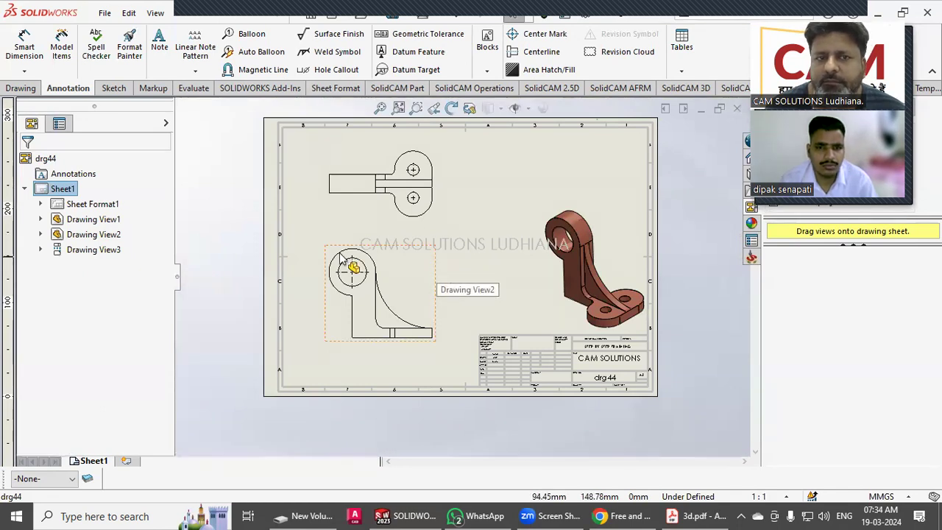
# Step: Save the drawing as a Drawing Templates (*.drwdot) file named 1RETIO1 in the templates folder, then close it
pyautogui.click(104, 13)
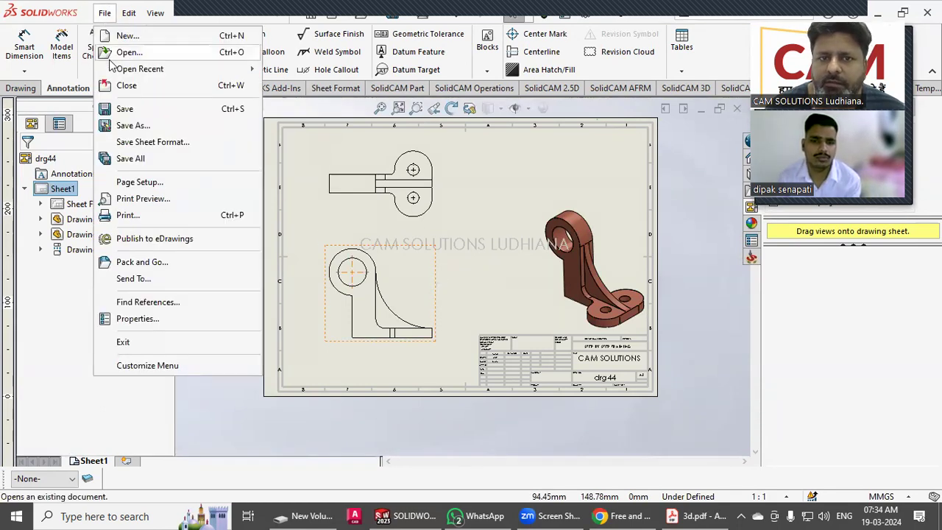
pyautogui.click(133, 128)
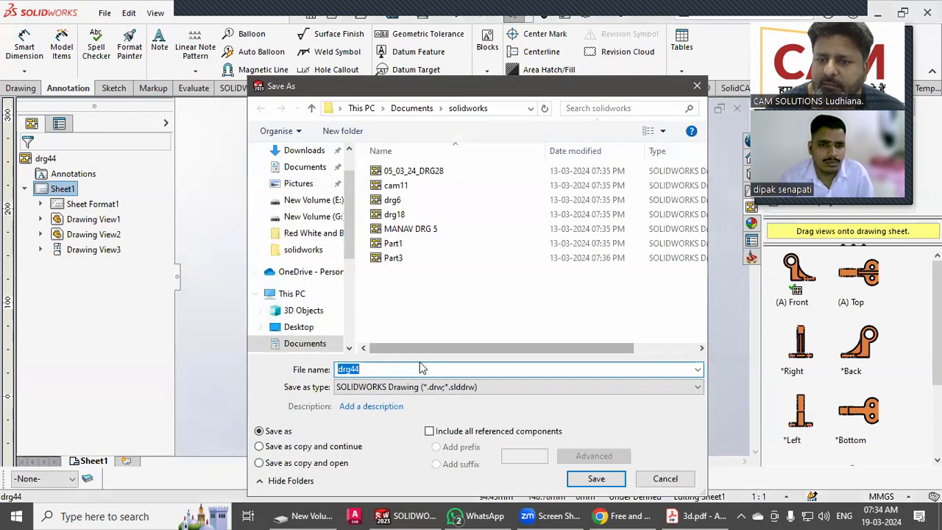
pyautogui.click(434, 388)
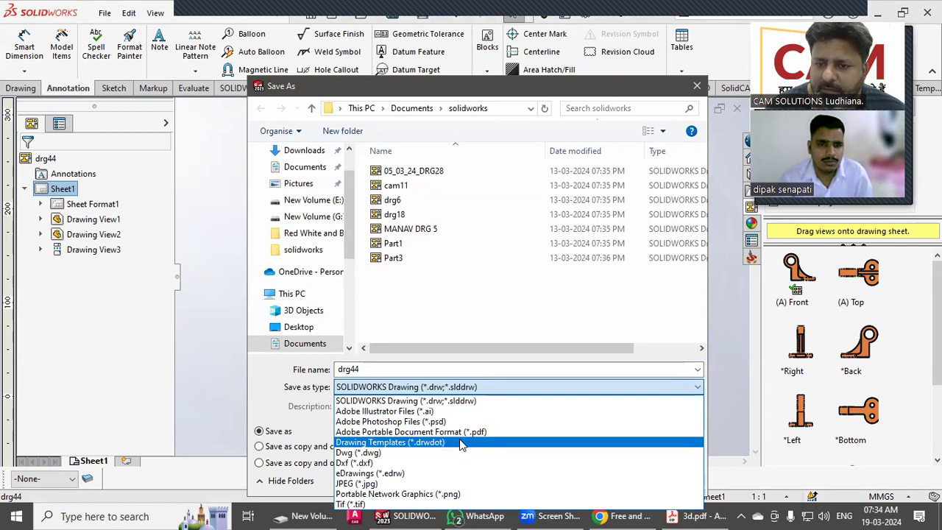
pyautogui.click(438, 442)
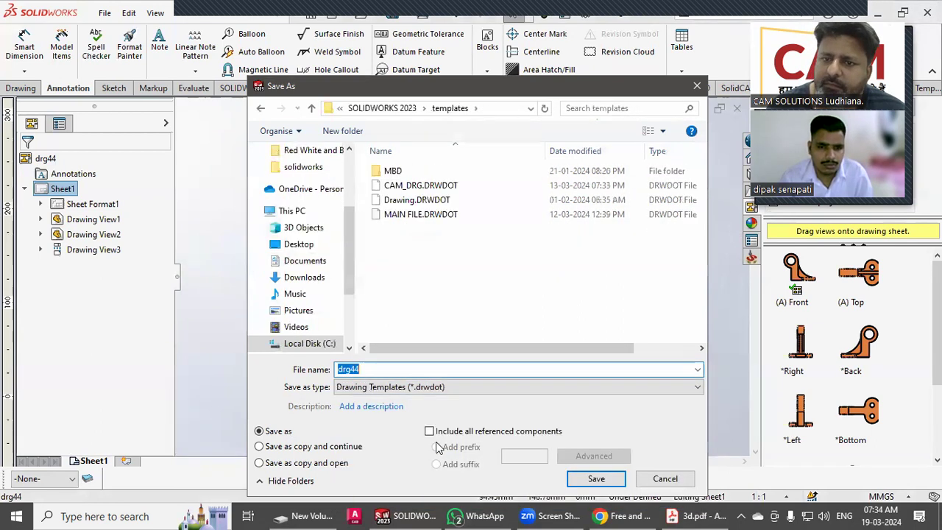
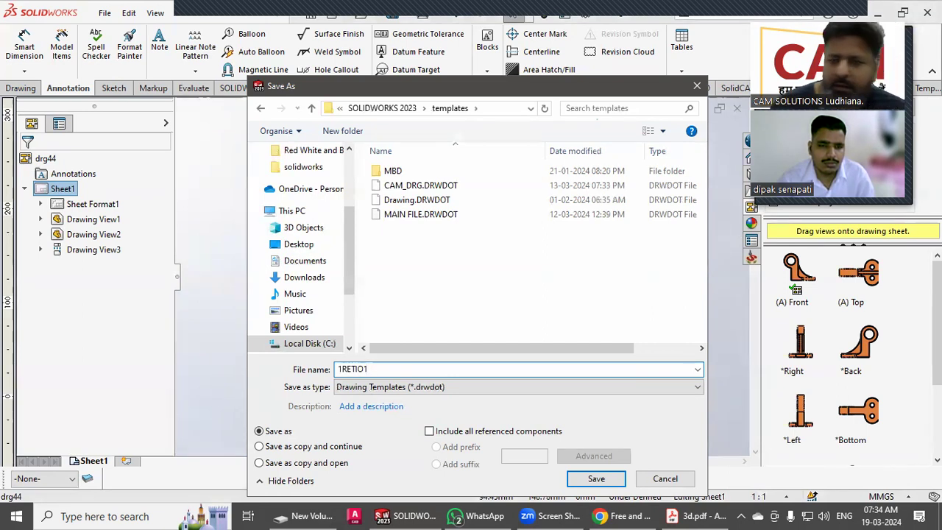
pyautogui.click(594, 479)
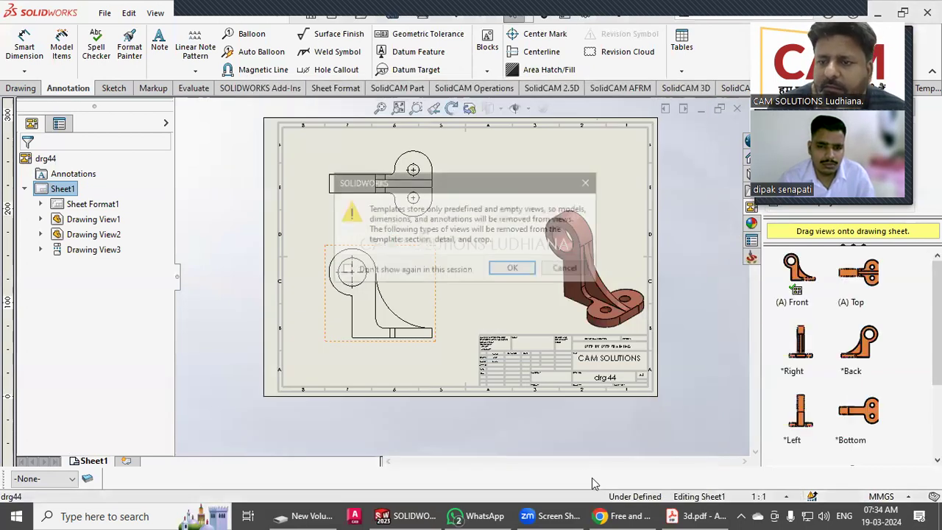
pyautogui.click(513, 269)
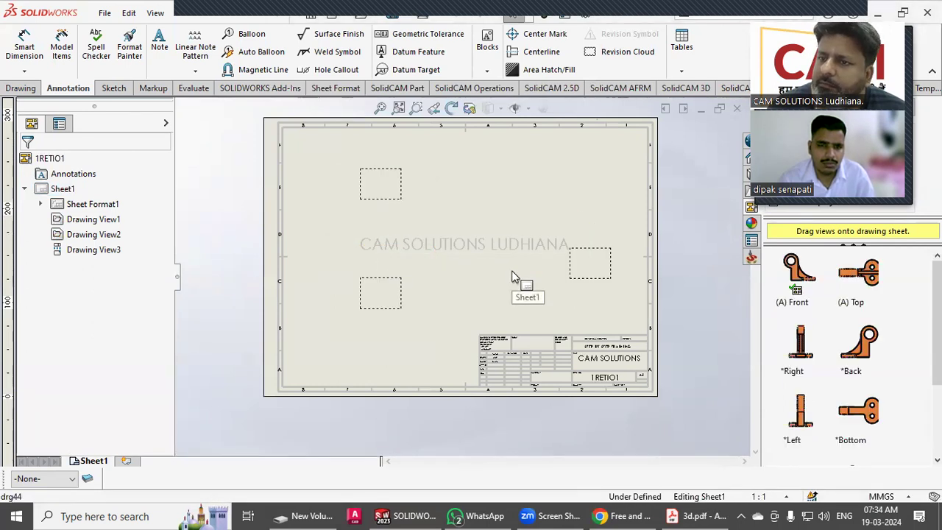
pyautogui.click(736, 109)
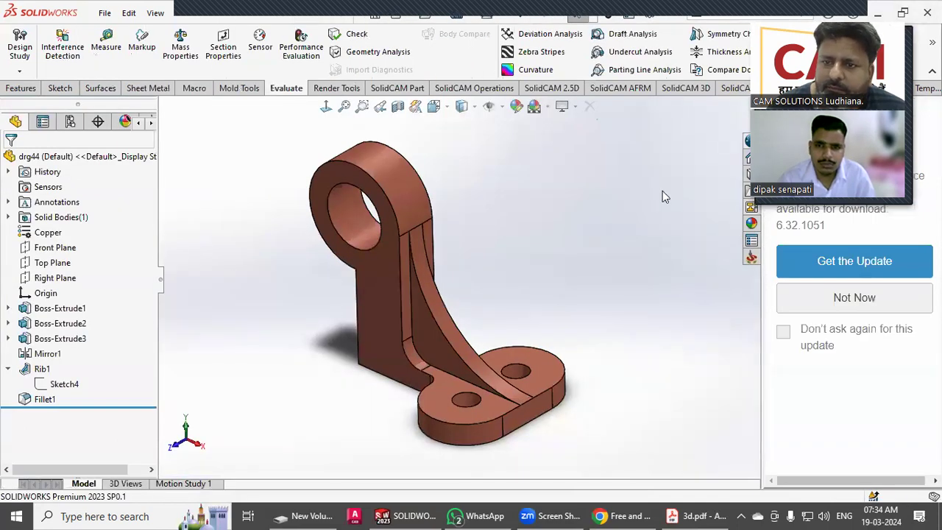
# Step: Make a new drawing from the bracket part and browse the sheetformat folder for a sheet format file
pyautogui.click(105, 13)
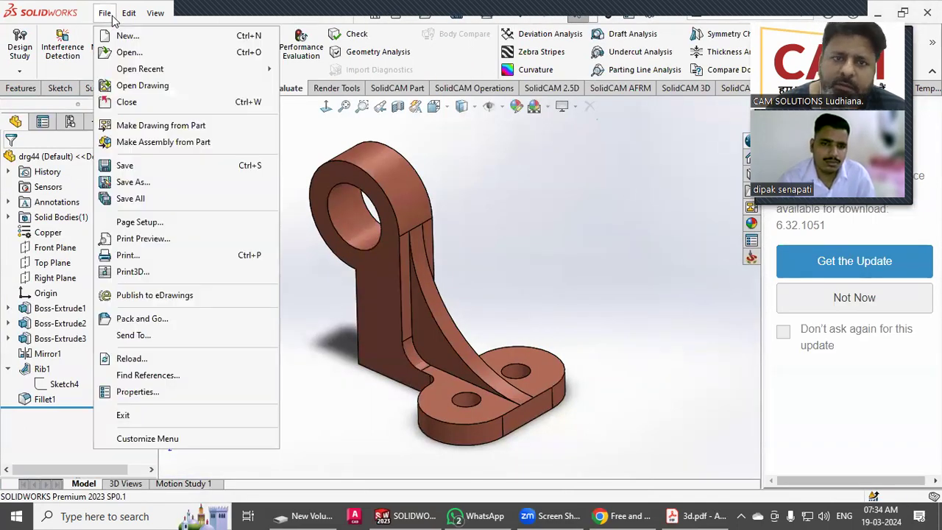
pyautogui.click(125, 128)
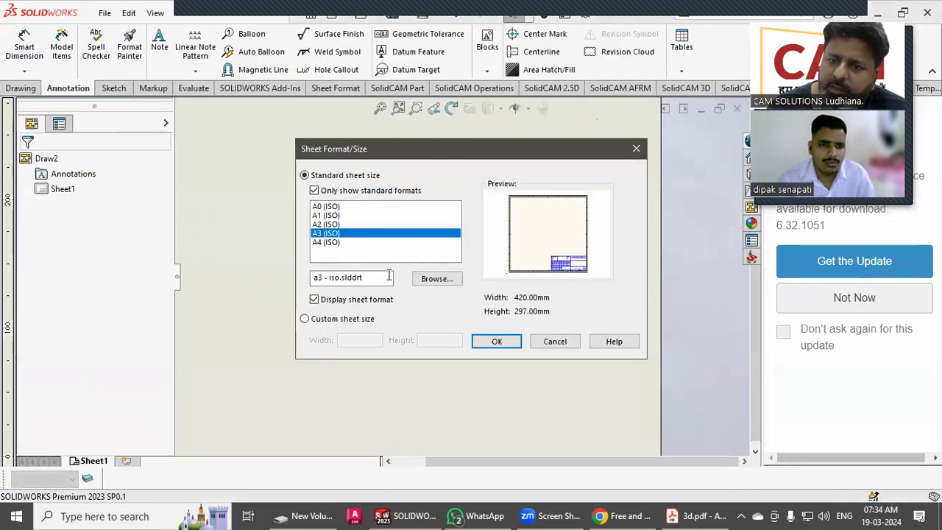
pyautogui.click(438, 279)
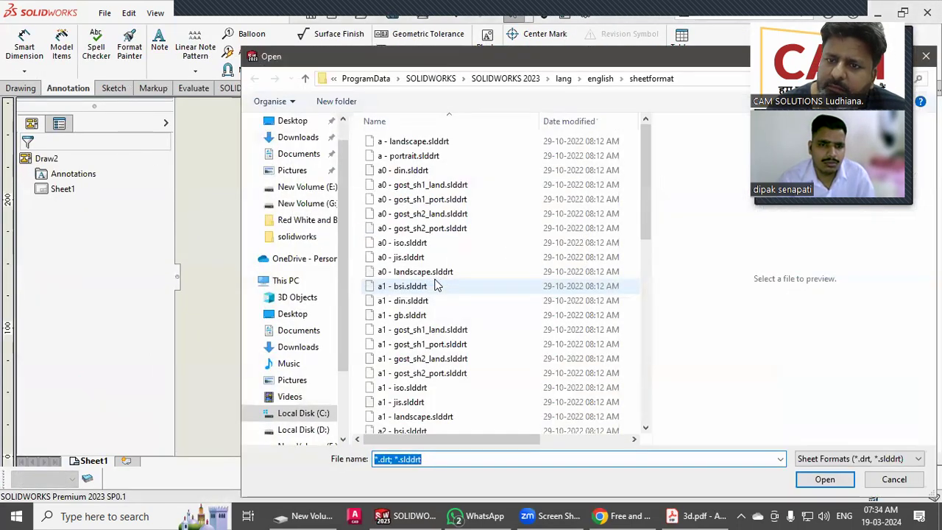
# Step: Look through the available a, a0, a1, a3 and a4 sheet format files without loading one
pyautogui.scroll(-10, 434, 285)
pyautogui.click(428, 282)
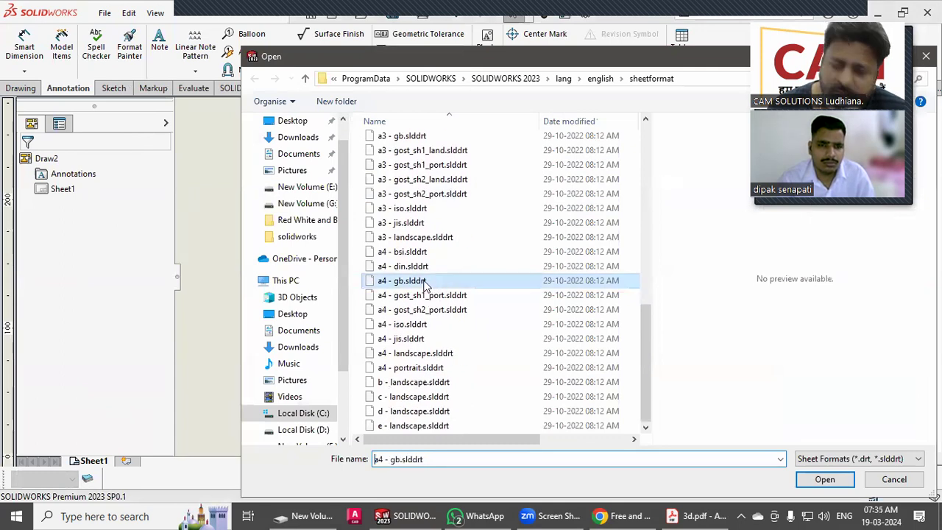
pyautogui.click(416, 294)
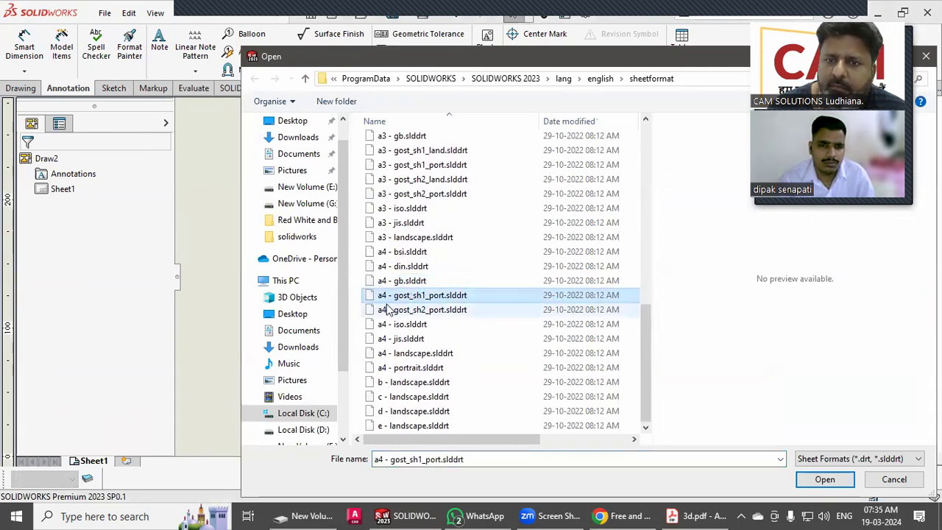
pyautogui.scroll(7, 409, 291)
pyautogui.scroll(3, 412, 287)
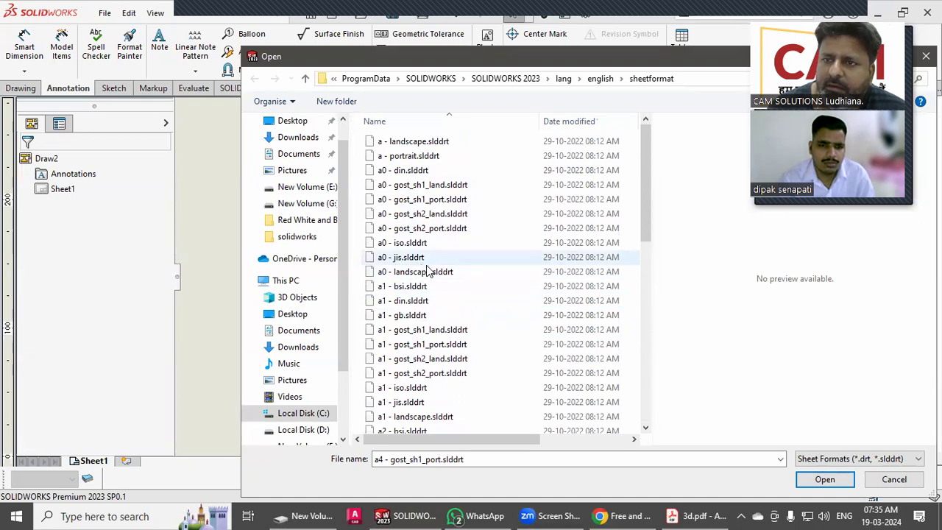
pyautogui.moveTo(626, 60); pyautogui.dragTo(625, 57)
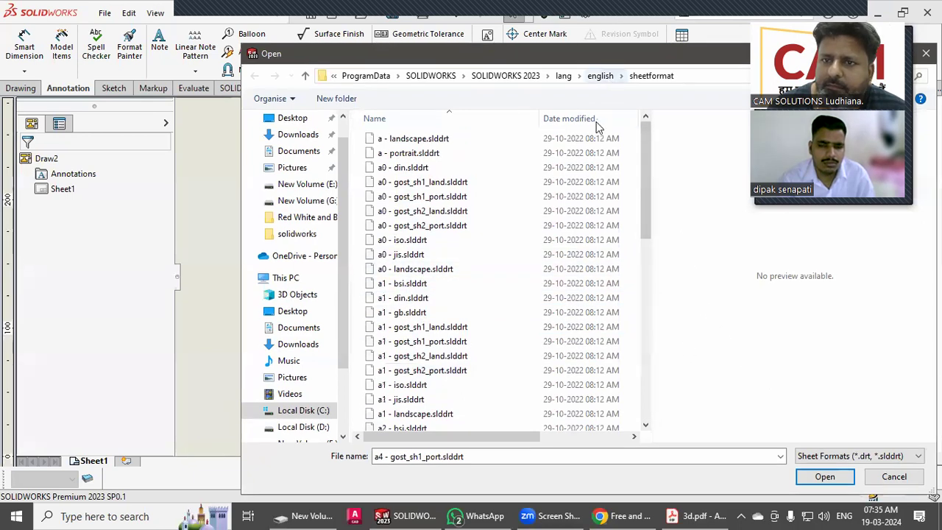
pyautogui.click(632, 157)
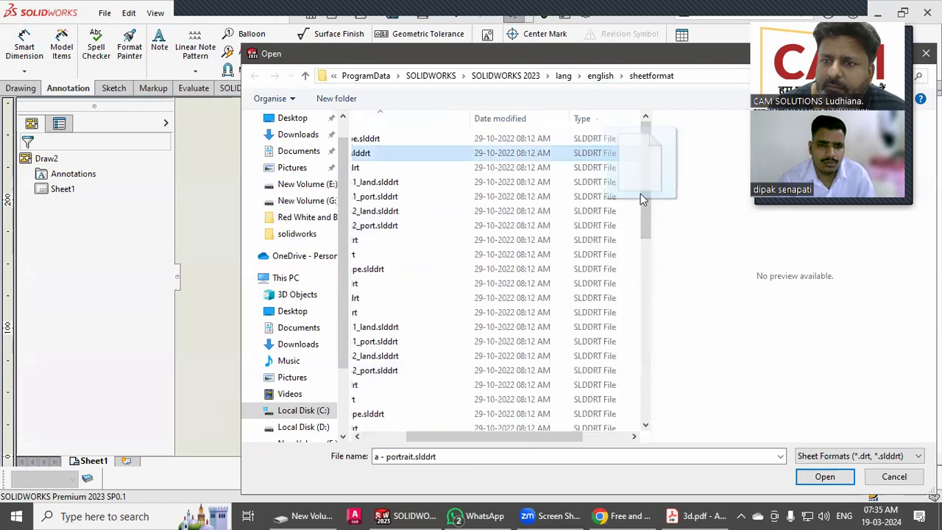
pyautogui.moveTo(648, 175); pyautogui.dragTo(448, 453)
pyautogui.scroll(10, 466, 326)
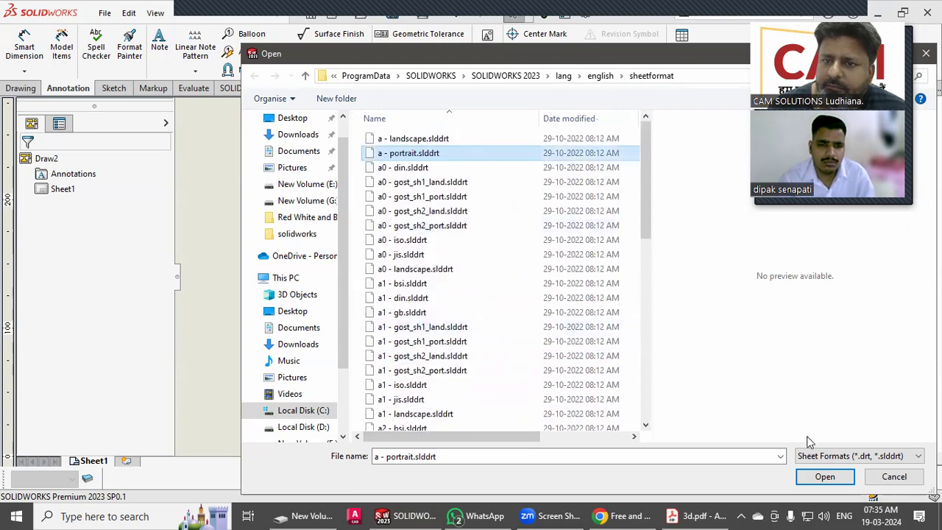
pyautogui.click(893, 476)
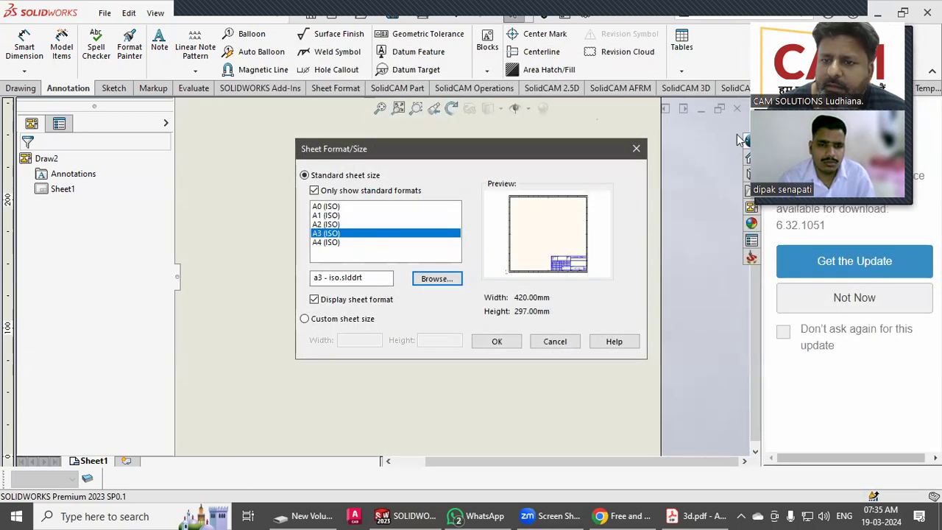
# Step: Dismiss the sheet format and size selection and close the blank drawing without saving it
pyautogui.click(565, 342)
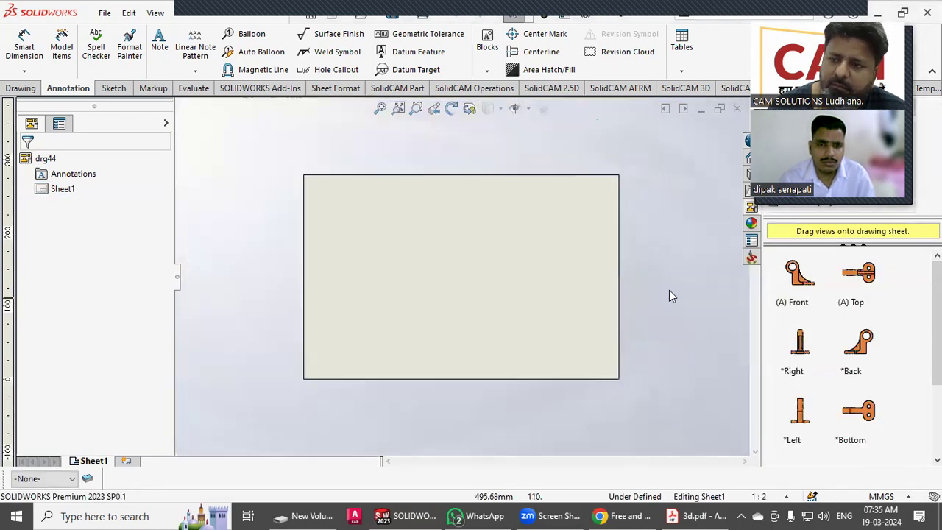
pyautogui.hotkey('ctrl', 'w')
pyautogui.press('n')
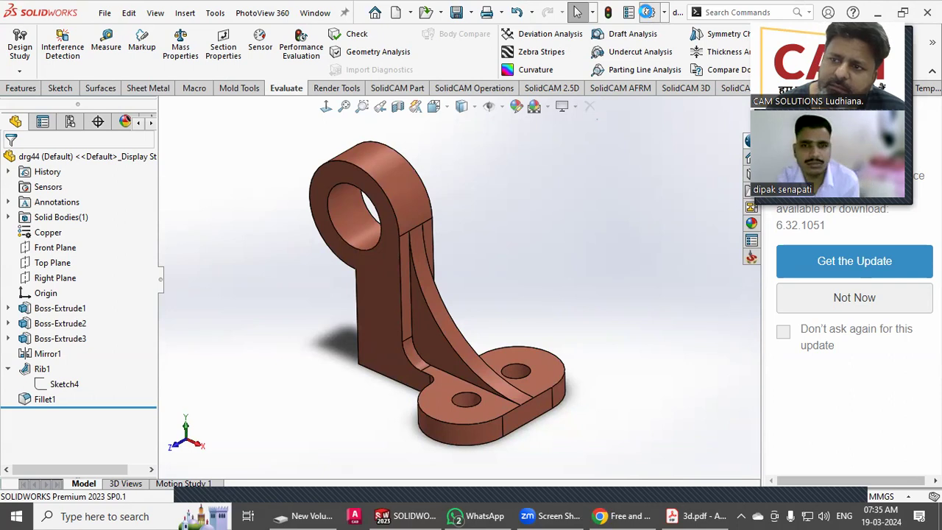
# Step: Open the default templates settings in the system options
pyautogui.click(647, 13)
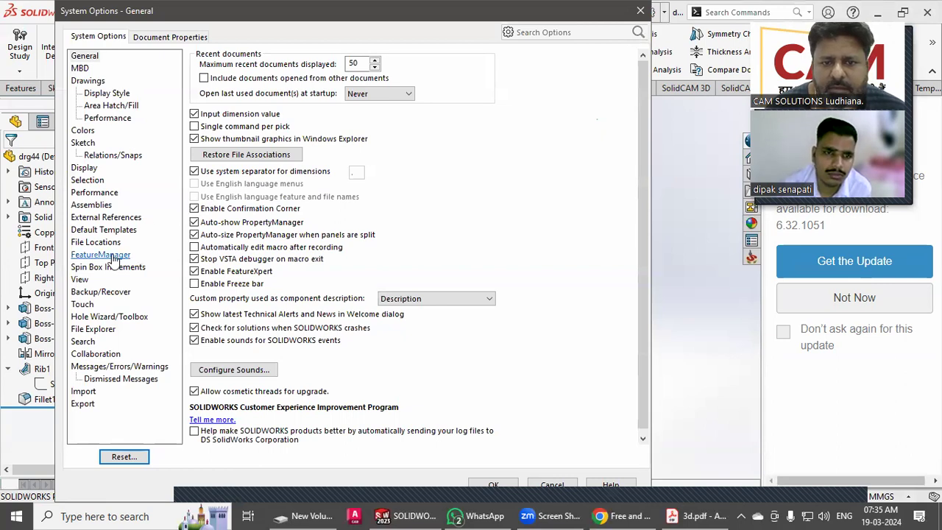
pyautogui.click(107, 232)
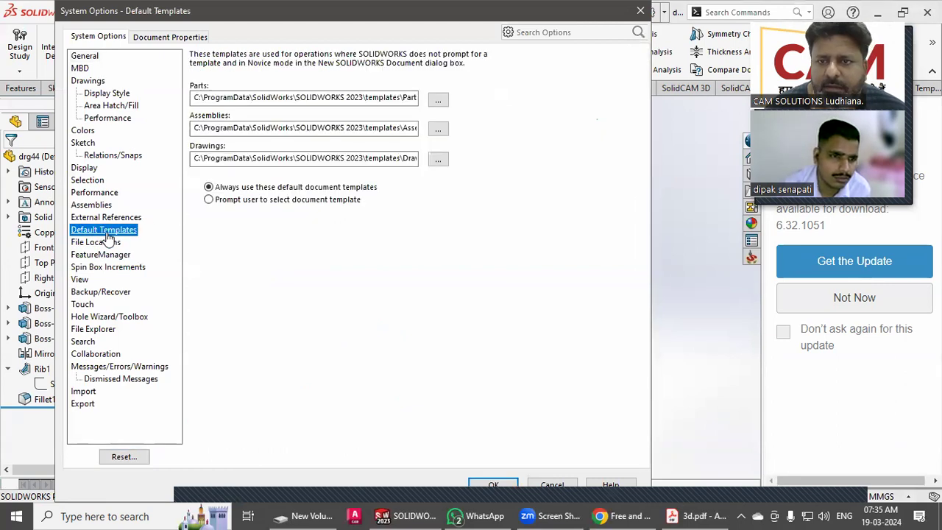
pyautogui.click(438, 99)
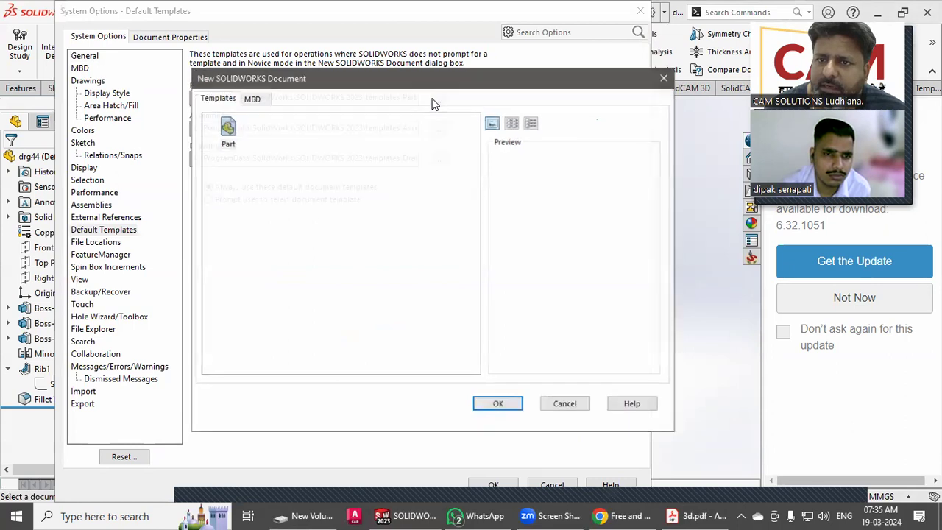
pyautogui.click(227, 134)
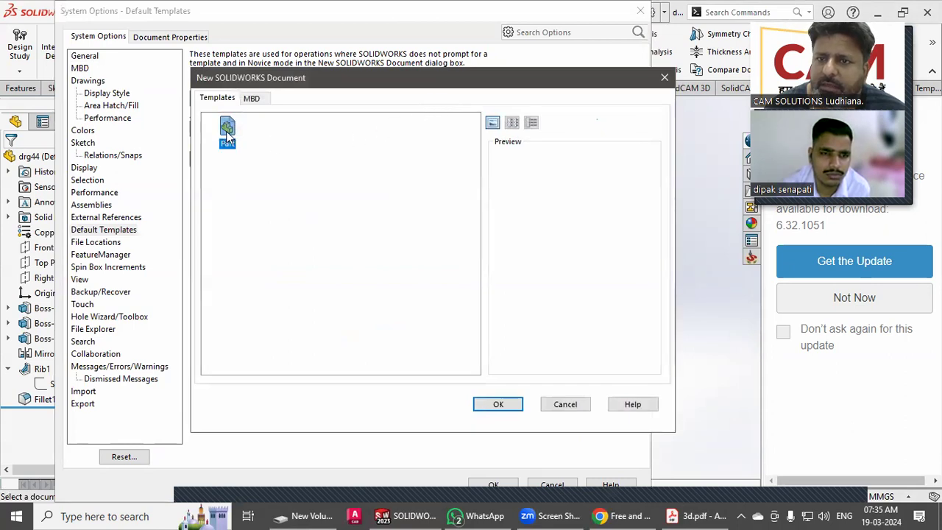
pyautogui.click(564, 404)
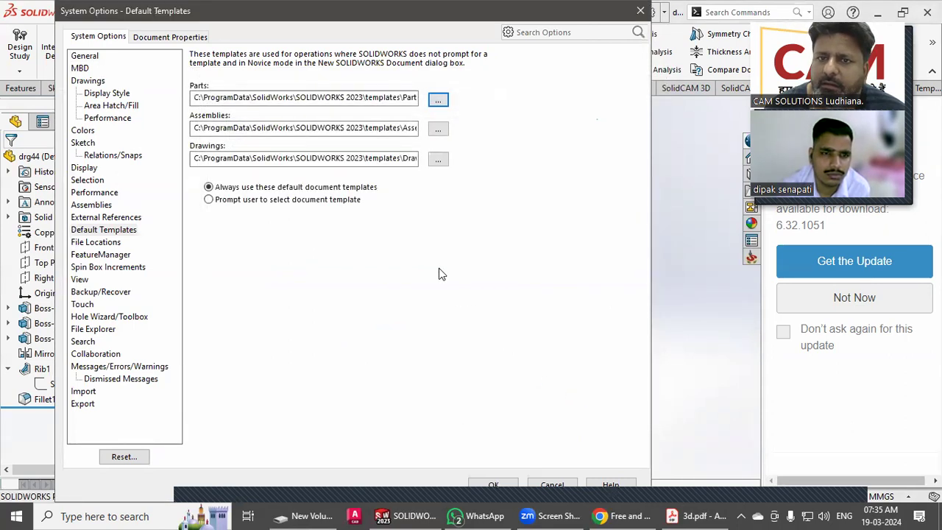
# Step: Set the default drawing template to 1RETIO1 and apply the system options
pyautogui.click(437, 159)
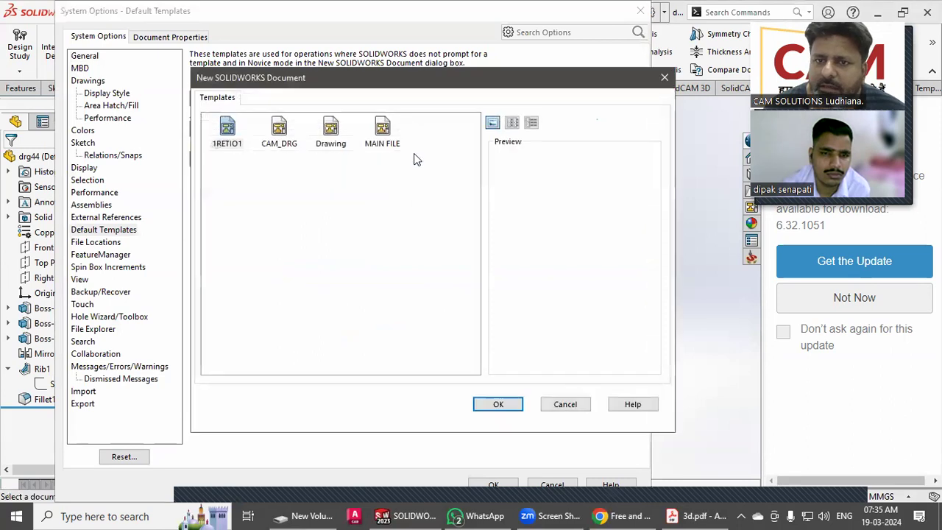
pyautogui.click(226, 136)
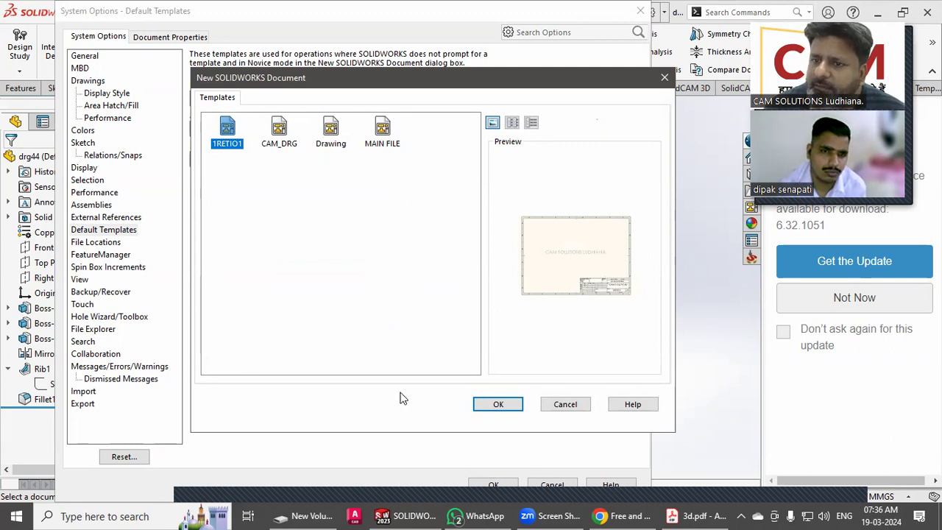
pyautogui.click(494, 404)
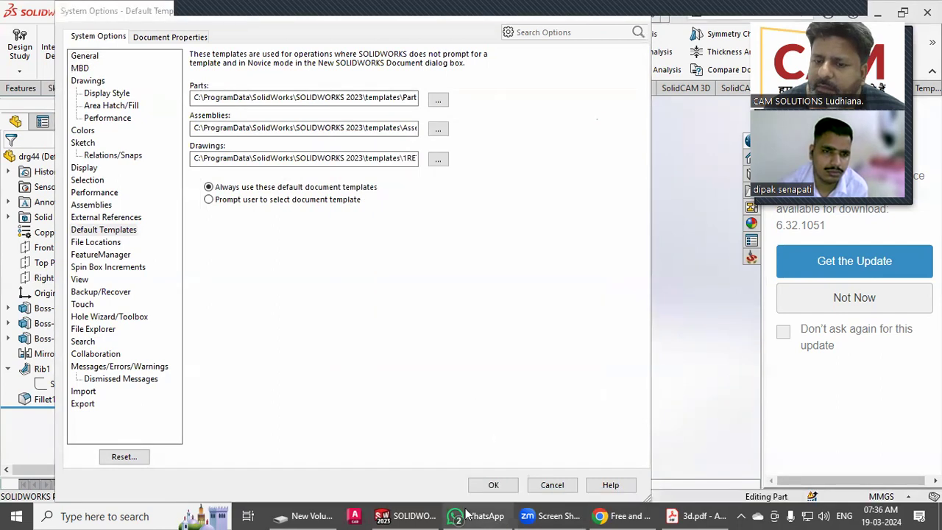
pyautogui.click(488, 483)
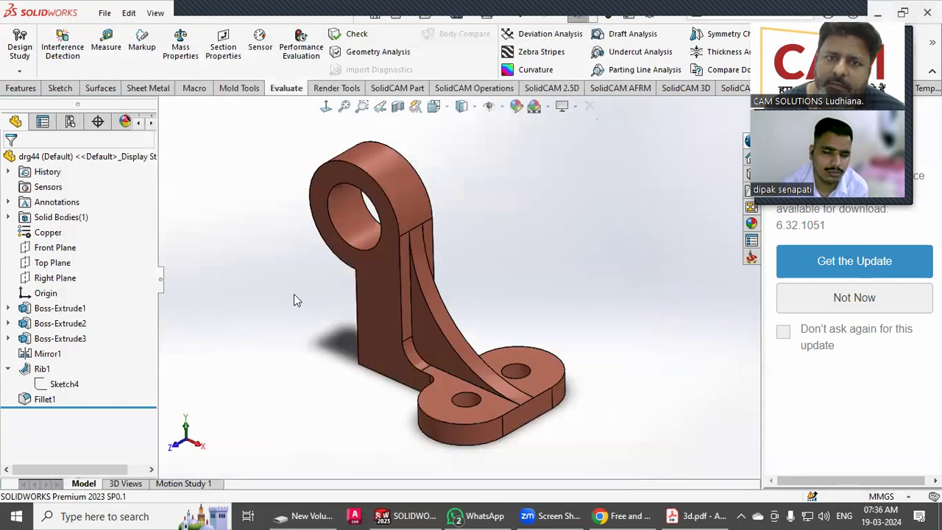
# Step: Create a drawing from the drg44 bracket part and move its isometric view down toward the title block
pyautogui.click(105, 13)
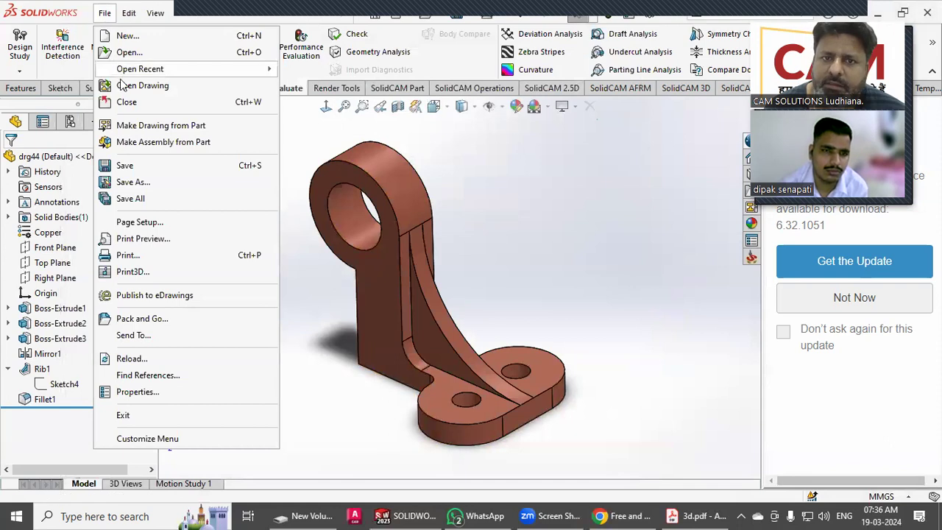
pyautogui.click(137, 126)
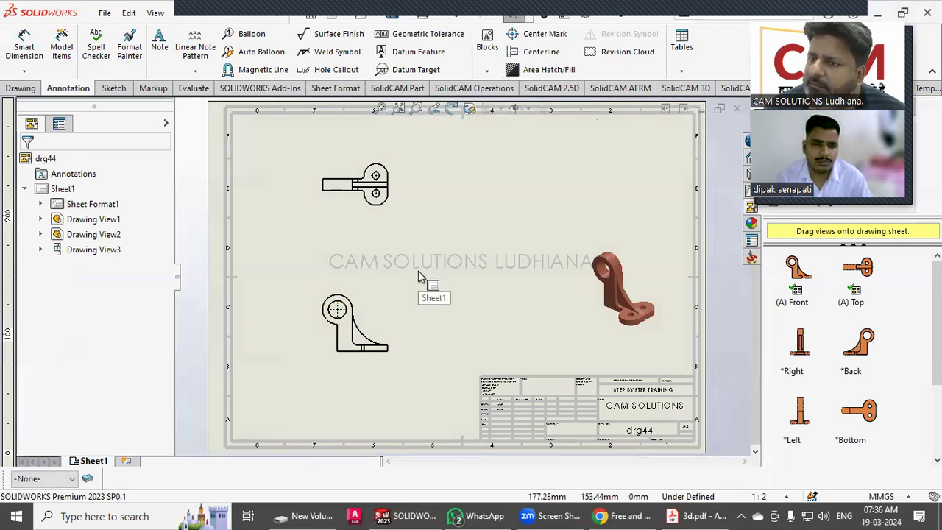
pyautogui.moveTo(668, 341); pyautogui.dragTo(694, 386)
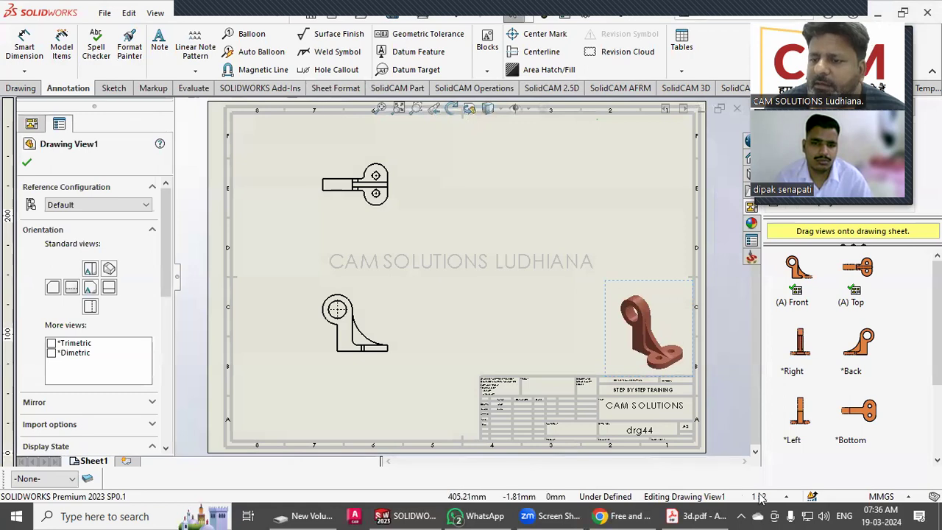
# Step: Set the sheet scale to 1:1 and move the isometric view up clear of the title block
pyautogui.click(784, 496)
pyautogui.click(747, 240)
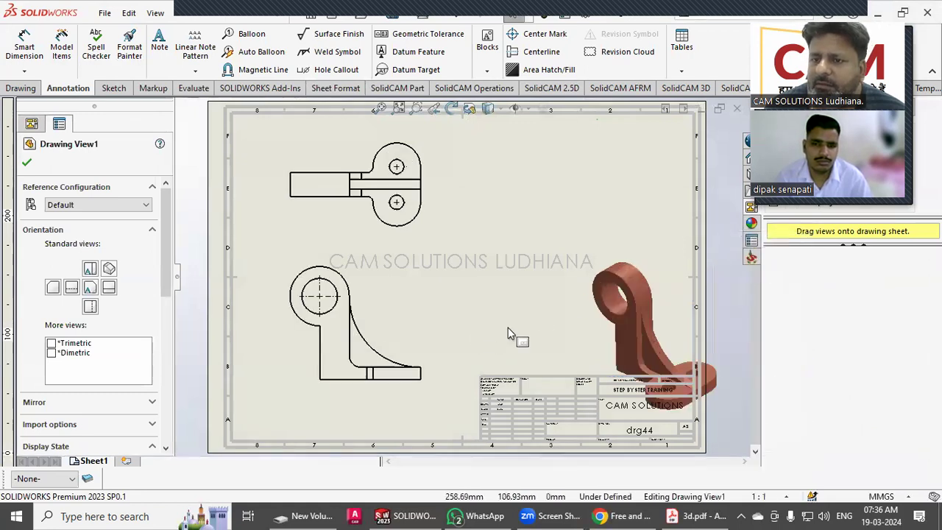
pyautogui.moveTo(574, 336); pyautogui.dragTo(541, 296)
pyautogui.click(448, 325)
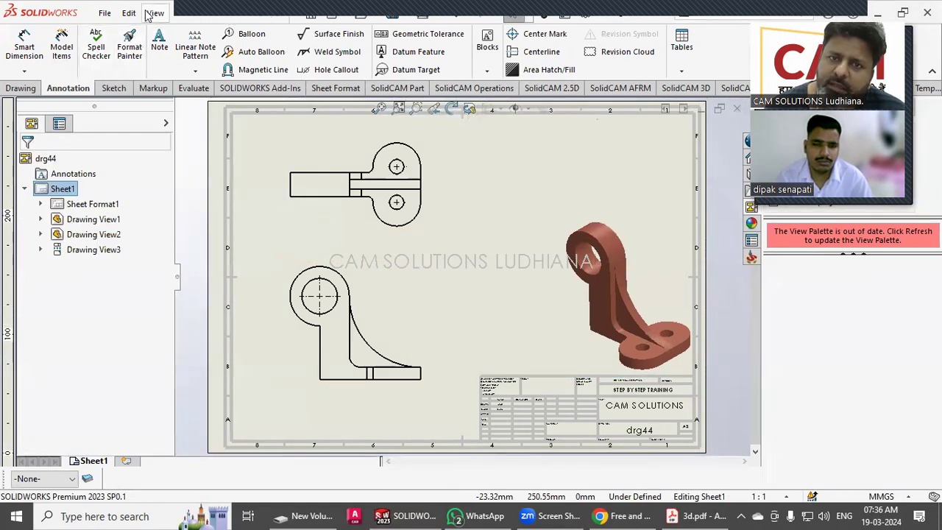
# Step: Open the recent part whose name ends in "drg 13" and create a drawing from it
pyautogui.click(114, 14)
pyautogui.moveTo(137, 70)
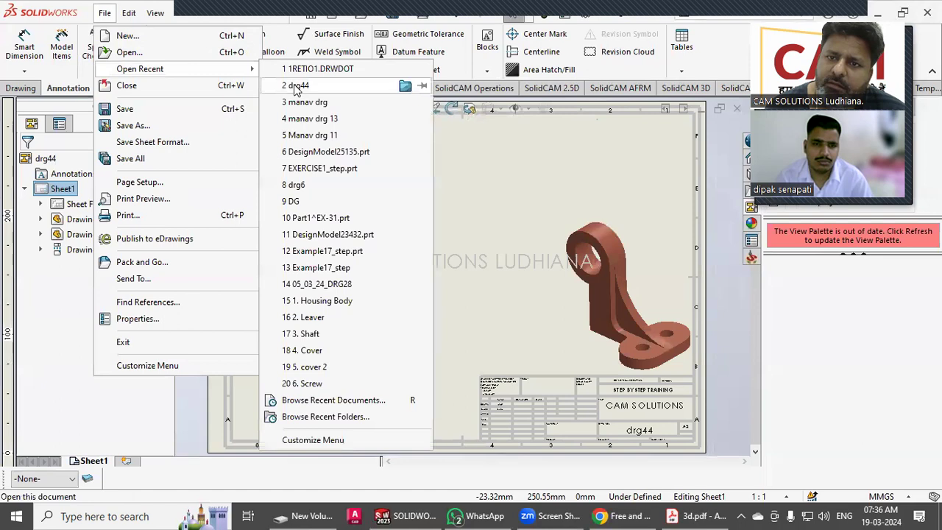
pyautogui.click(320, 119)
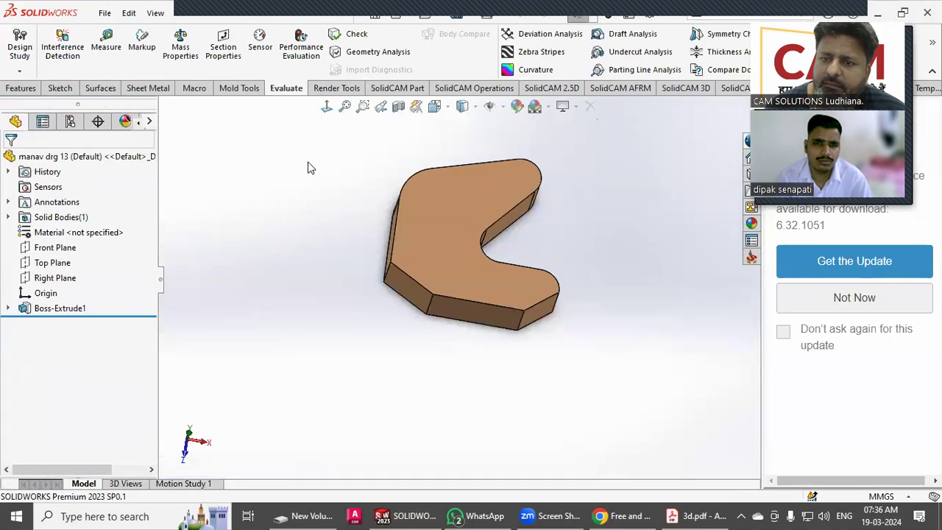
pyautogui.click(105, 13)
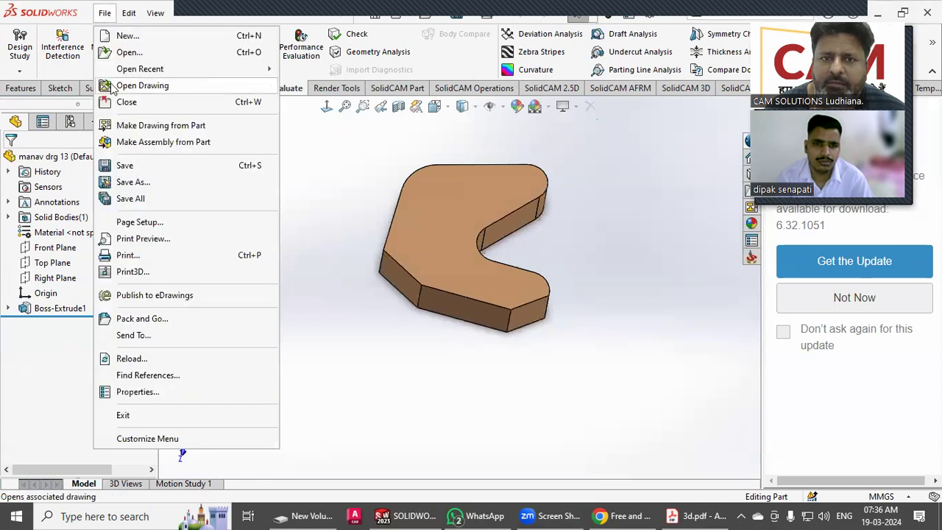
pyautogui.click(130, 127)
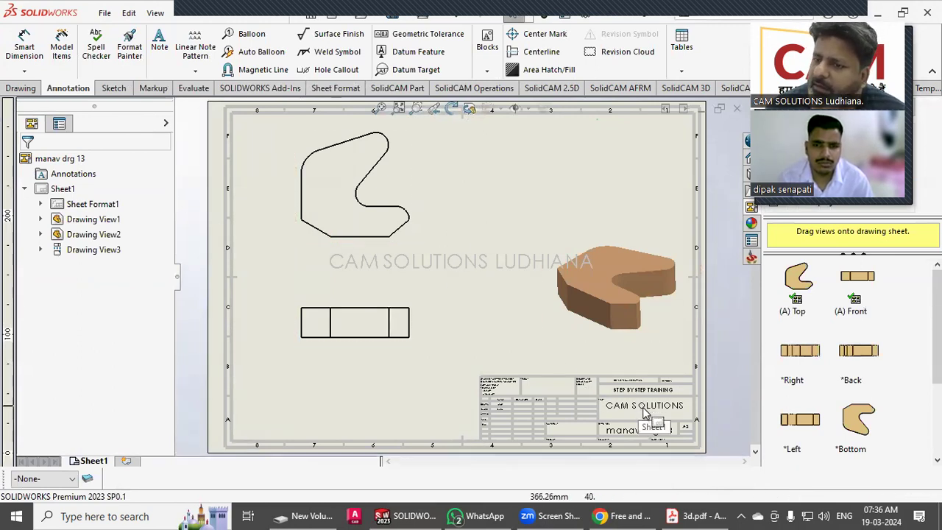
# Step: Inspect the title block of the C-shaped plate's drawing and close that drawing without saving it
pyautogui.scroll(-3, 634, 433)
pyautogui.scroll(4, 574, 361)
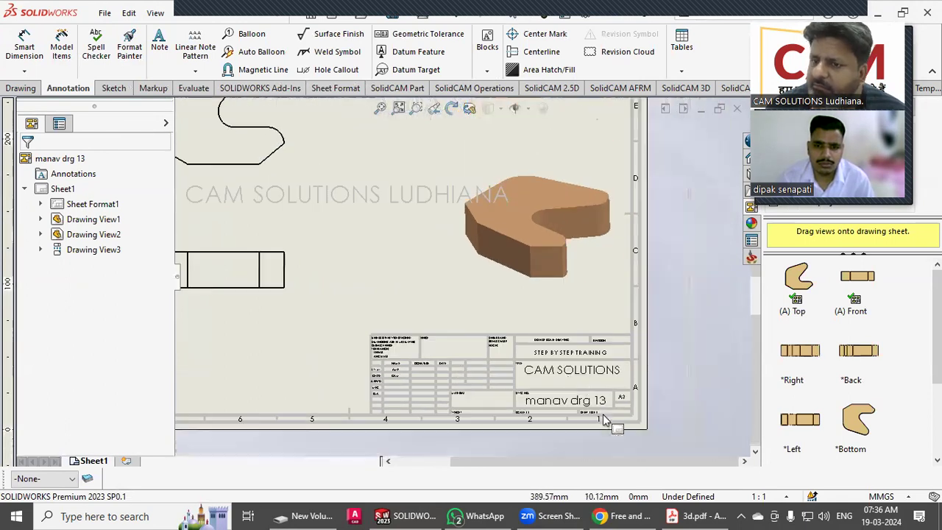
pyautogui.scroll(2, 482, 320)
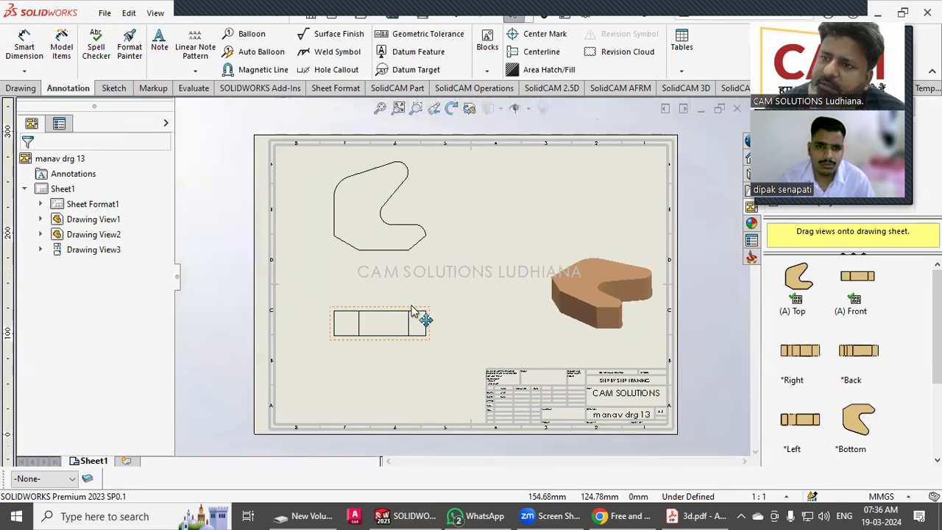
pyautogui.click(736, 108)
pyautogui.click(512, 283)
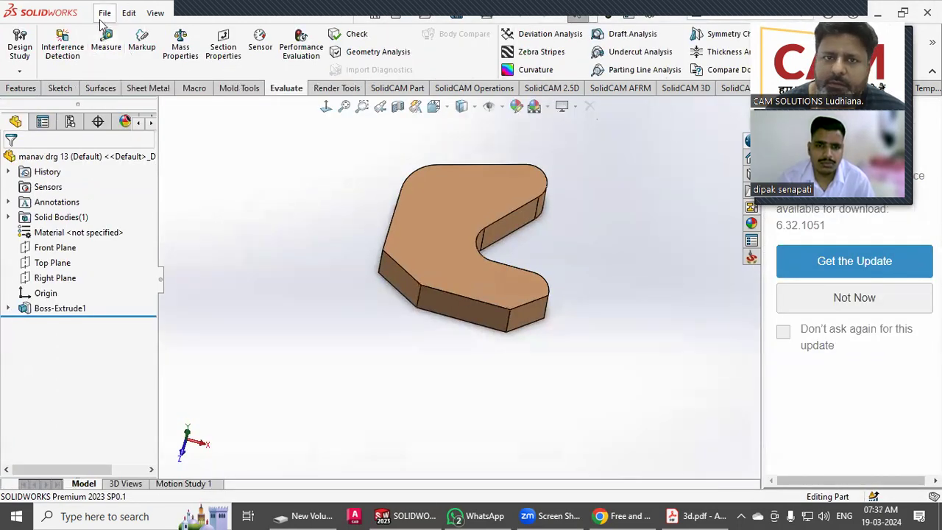
# Step: Switch to the drg44 drawing and insert model dimensions into its views with Model Items, picking the bracket's bore, base flange and curved rib
pyautogui.click(305, 14)
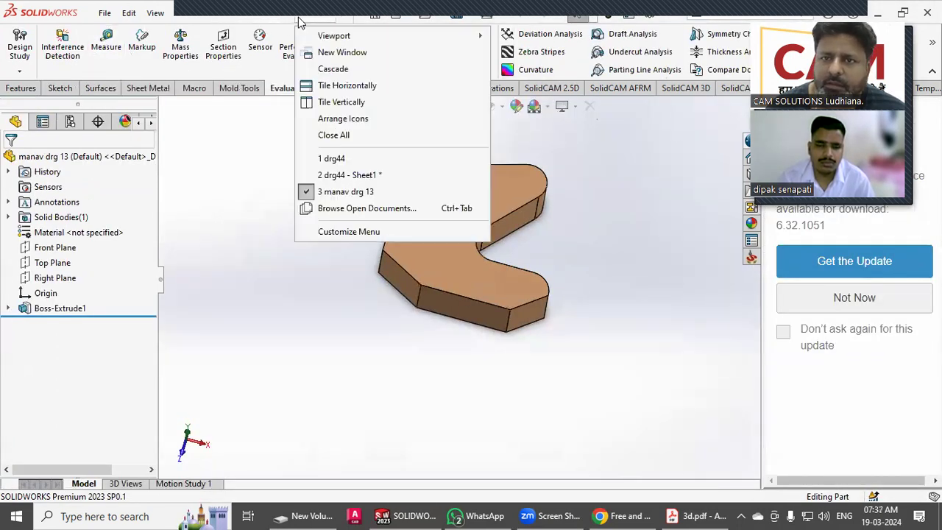
pyautogui.click(331, 176)
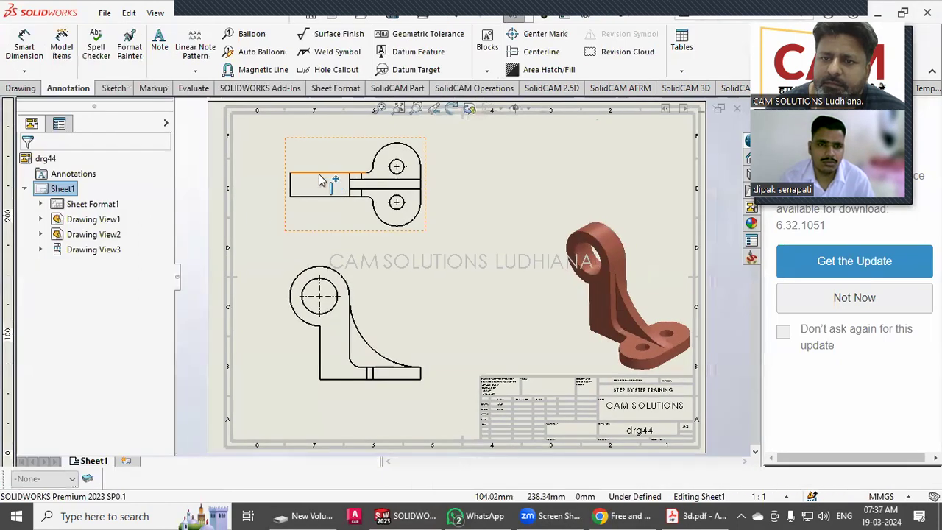
pyautogui.click(59, 59)
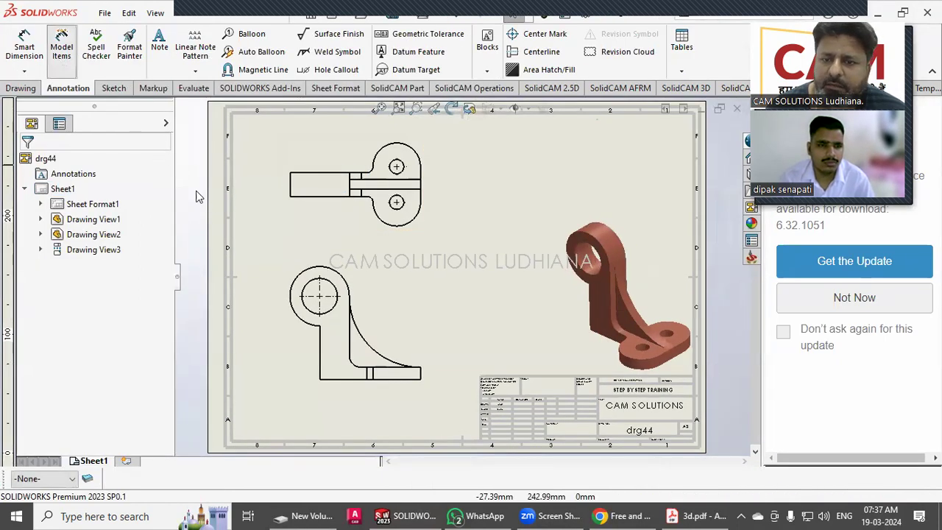
pyautogui.click(335, 308)
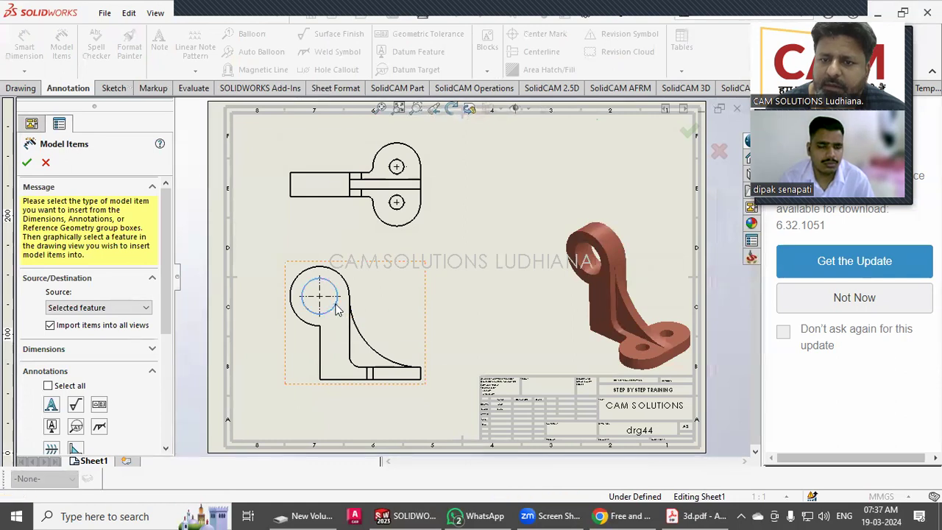
pyautogui.click(383, 214)
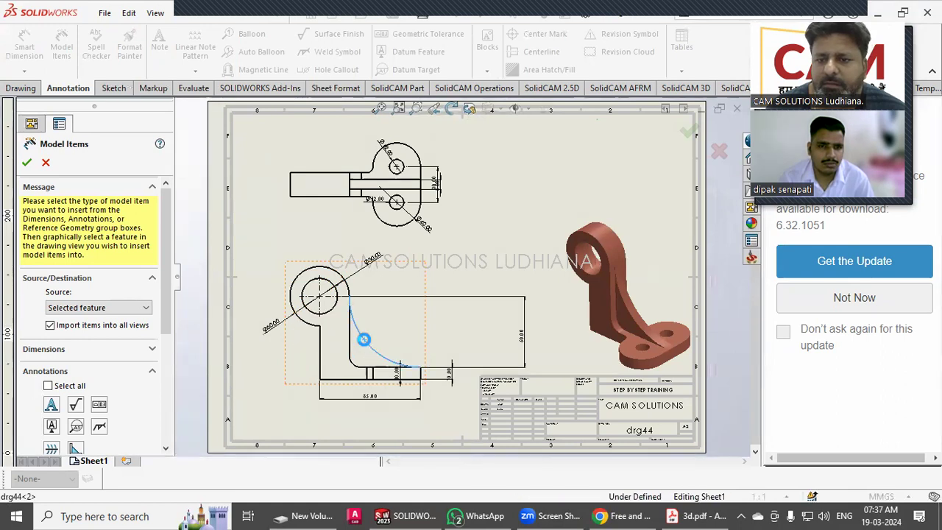
pyautogui.click(367, 351)
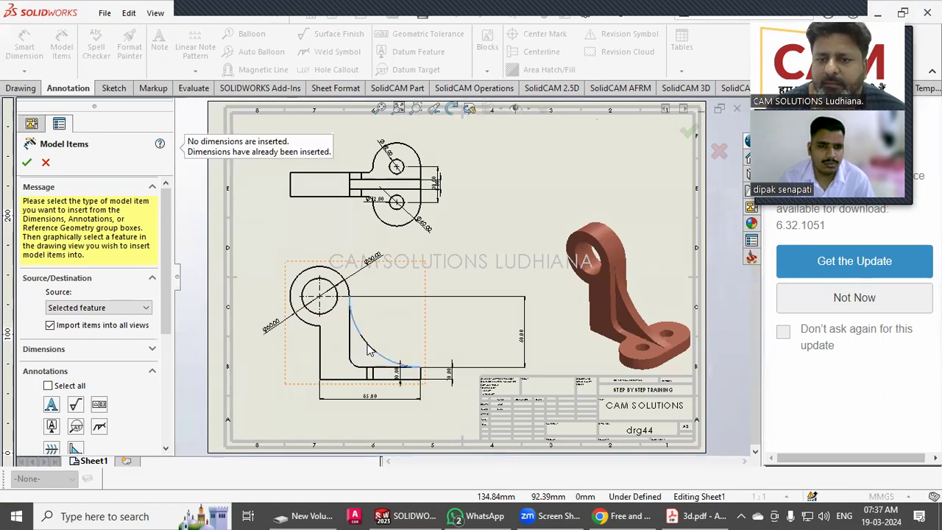
pyautogui.click(27, 163)
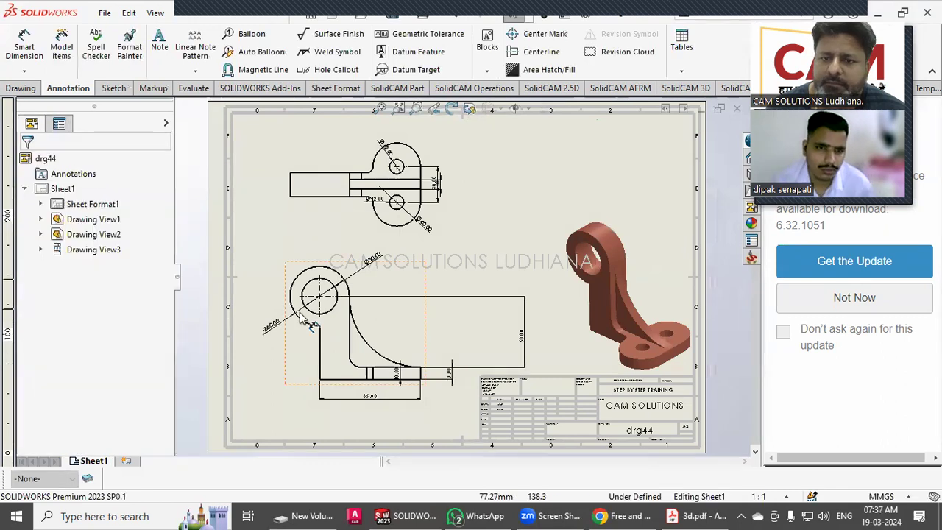
# Step: Reposition the bore and outer boss diameter dimensions in the lower view so they sit clear above the boss
pyautogui.scroll(-5, 305, 325)
pyautogui.moveTo(460, 214); pyautogui.dragTo(445, 239)
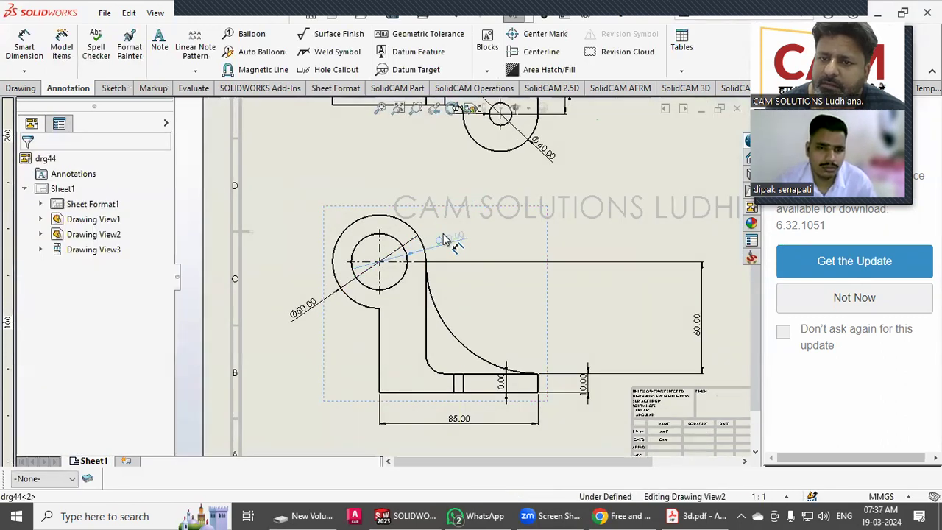
pyautogui.moveTo(300, 326); pyautogui.dragTo(318, 231)
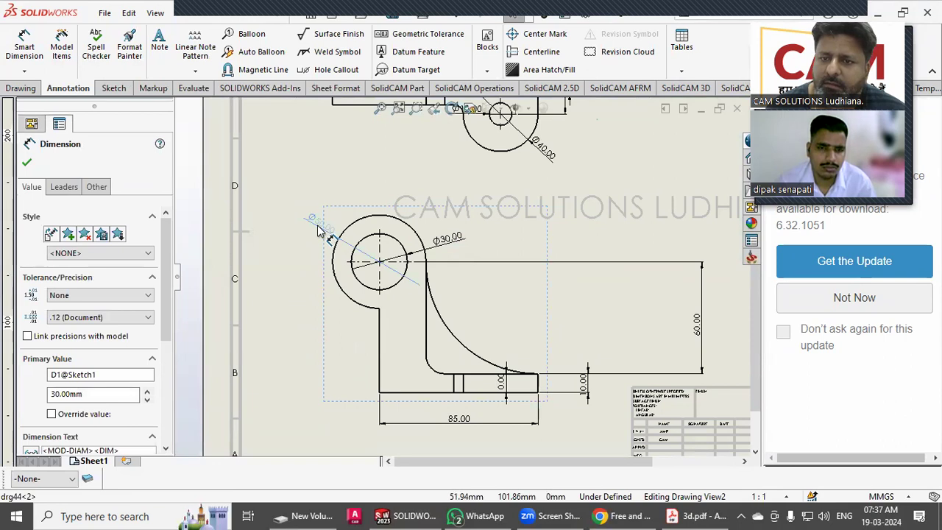
pyautogui.click(281, 281)
# Step: Move the base plate's thickness text below its extension lines and delete the duplicate 10 mm dimension in the lower view
pyautogui.moveTo(582, 391); pyautogui.dragTo(564, 418)
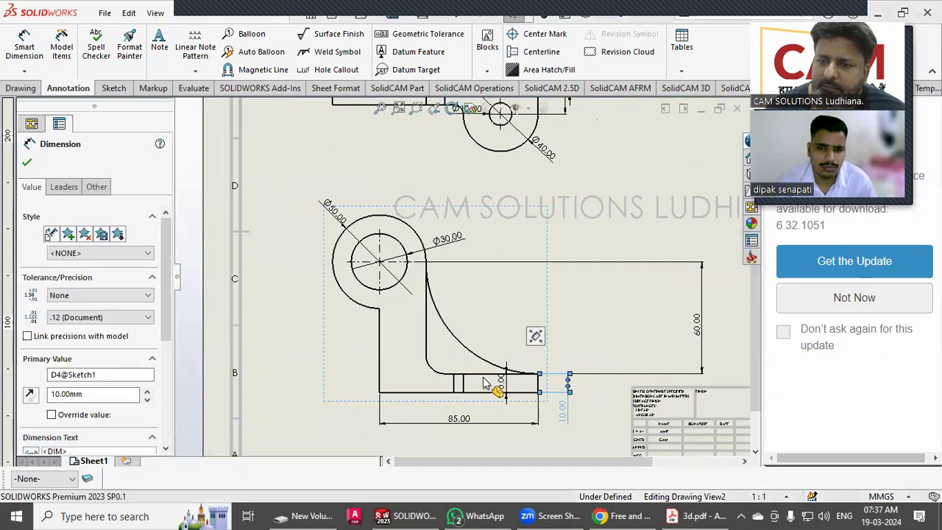
pyautogui.click(544, 410)
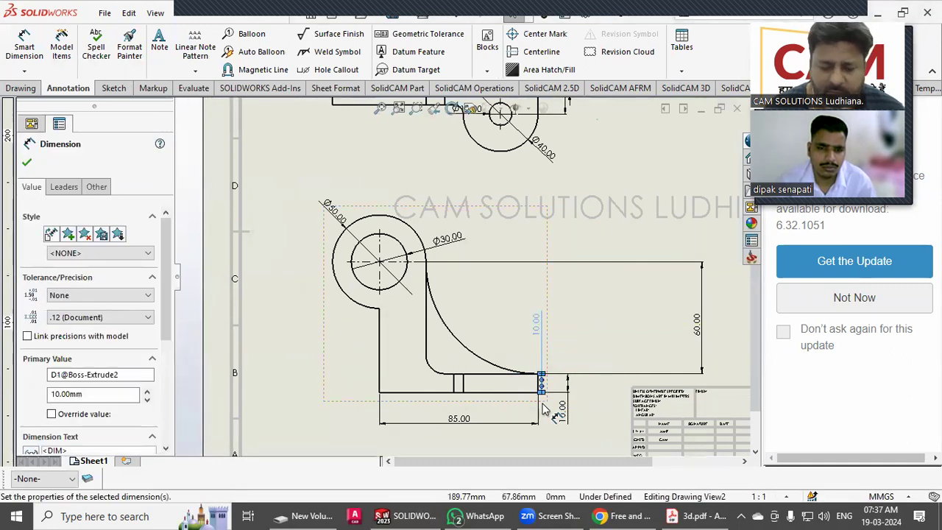
pyautogui.click(545, 410)
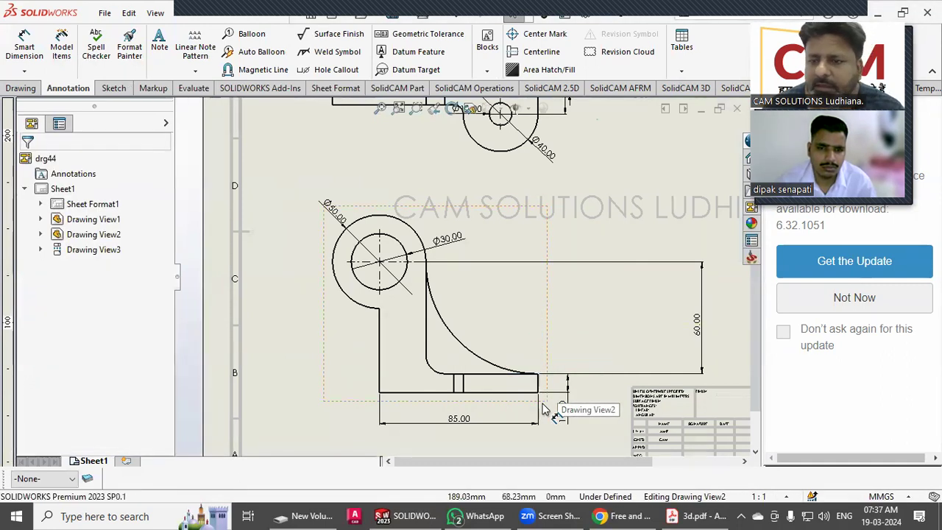
# Step: Delete the 85 mm length dimension beneath the lower view
pyautogui.click(468, 428)
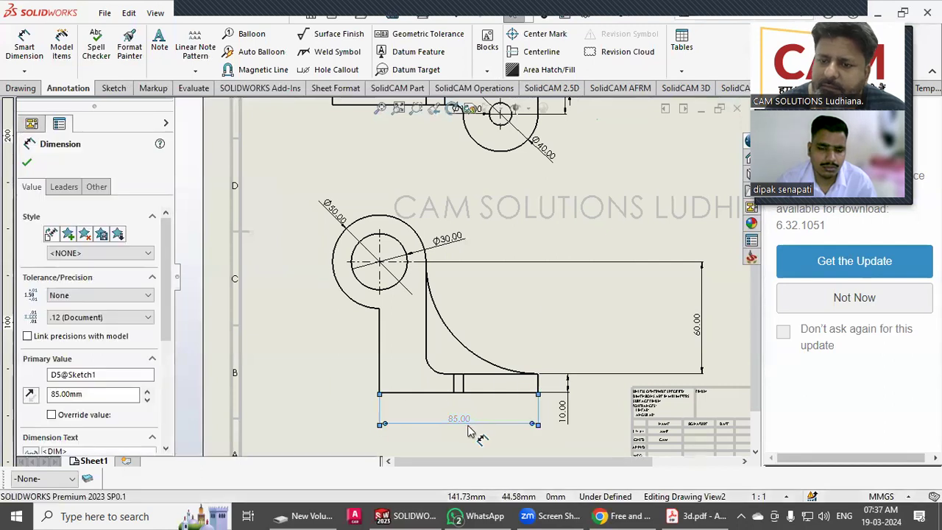
pyautogui.press('Delete')
pyautogui.scroll(2, 474, 357)
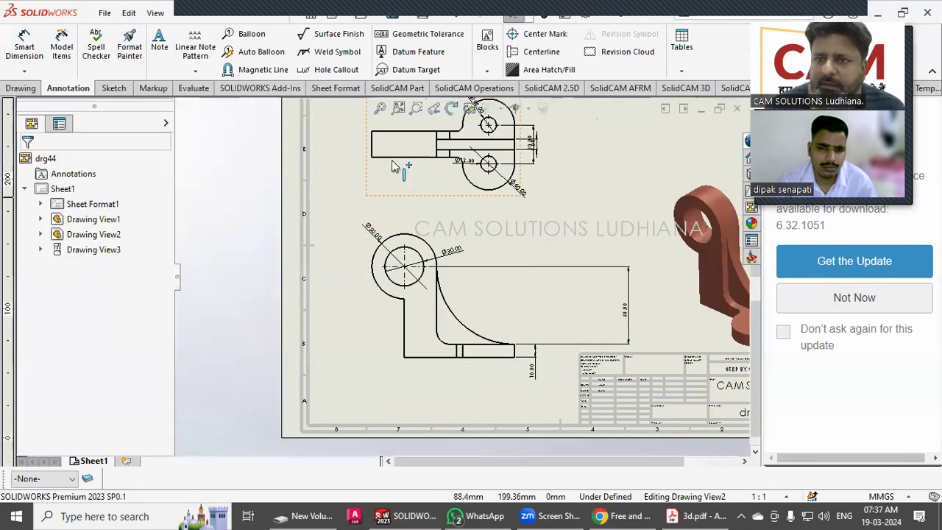
pyautogui.scroll(-1, 390, 164)
pyautogui.moveTo(411, 228); pyautogui.dragTo(397, 250, button='middle')
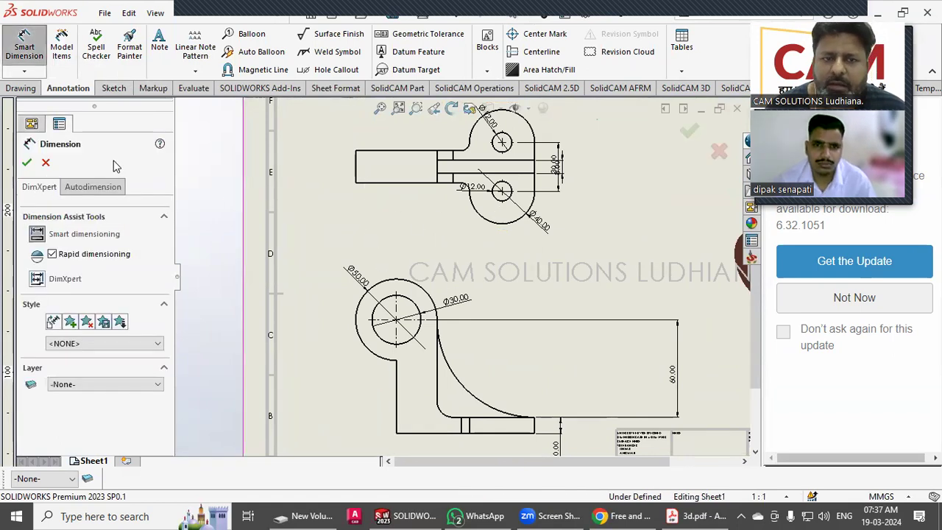
pyautogui.click(26, 162)
# Step: Reposition the flange's 40 mm diameter dimension and the lower hole's 12 mm diameter dimension outside the upper view's outline
pyautogui.moveTo(475, 216); pyautogui.dragTo(462, 235, button='middle')
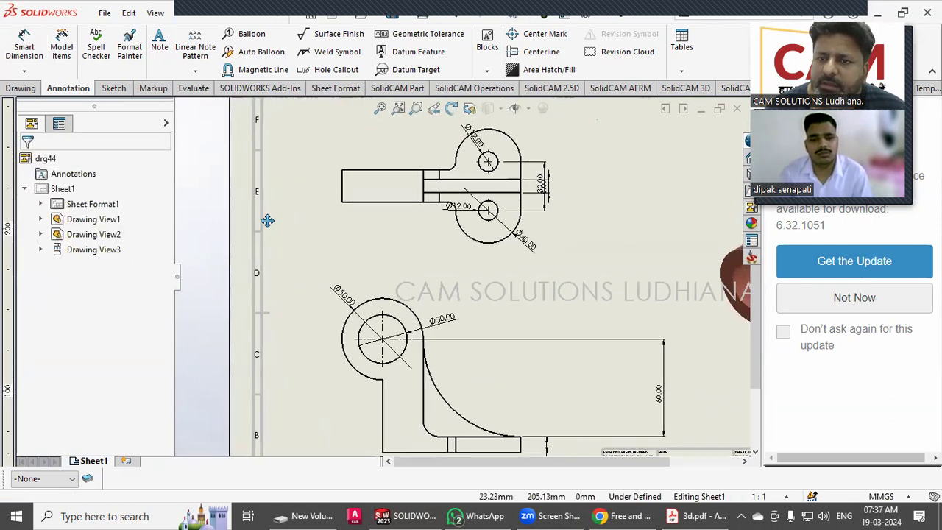
pyautogui.click(464, 236)
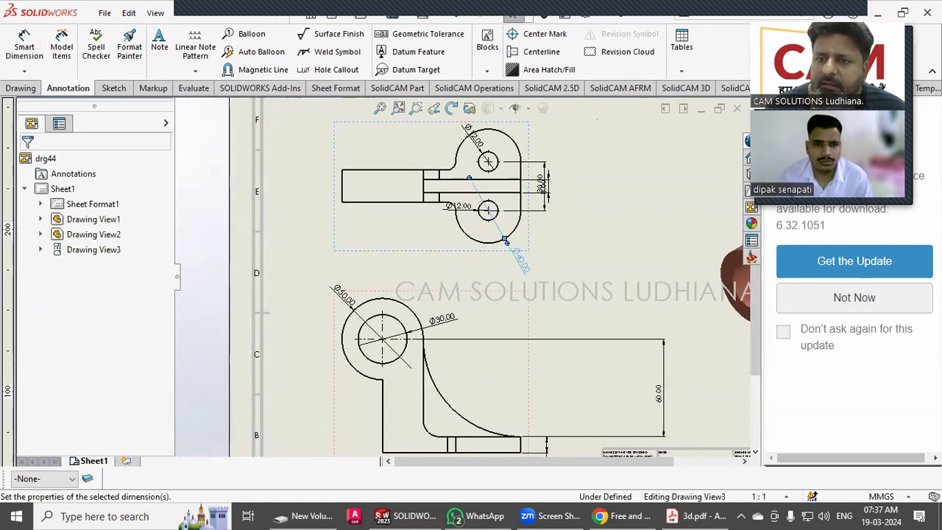
pyautogui.click(647, 246)
pyautogui.moveTo(459, 213)
pyautogui.mouseDown()
pyautogui.moveTo(451, 211)
pyautogui.moveTo(438, 234)
pyautogui.mouseUp()
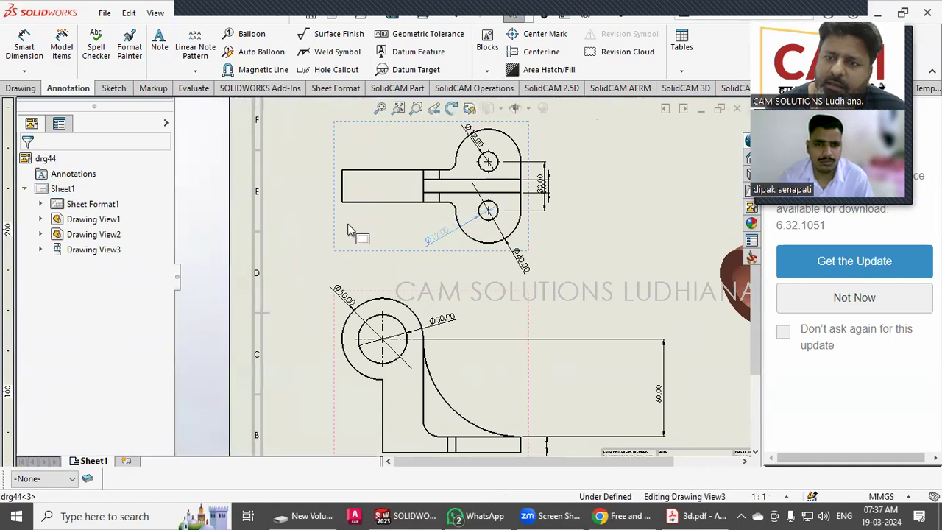
# Step: Set the upper view's display style to Hidden Lines Visible
pyautogui.click(350, 230)
pyautogui.click(352, 232)
pyautogui.moveTo(166, 224); pyautogui.dragTo(164, 281)
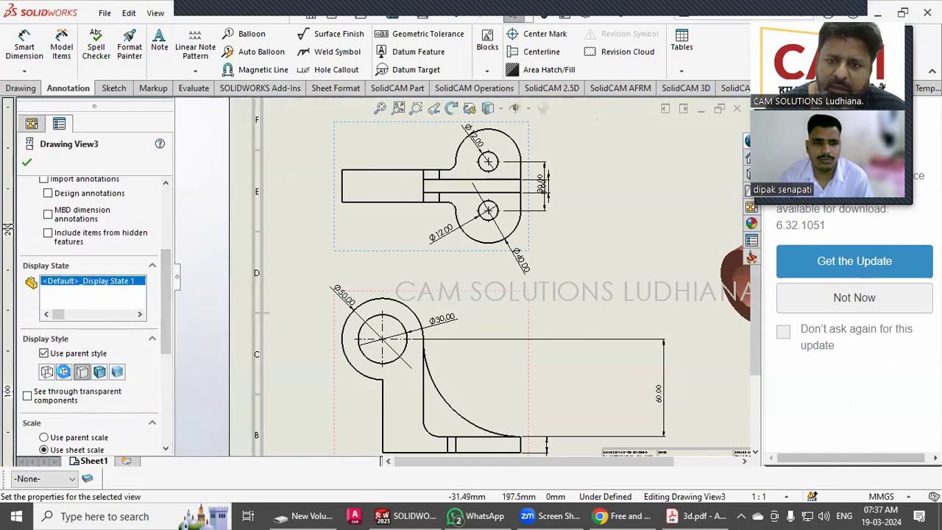
pyautogui.click(65, 373)
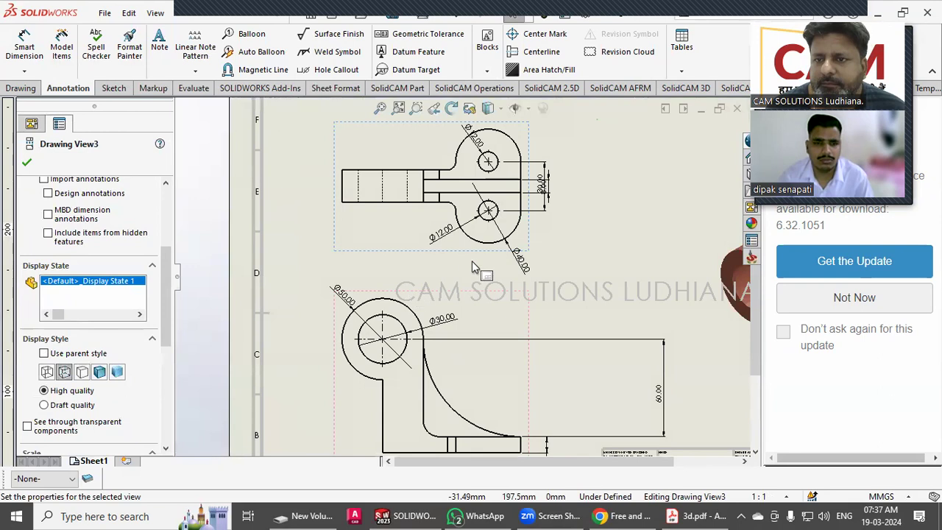
pyautogui.click(601, 228)
# Step: Separate the overlapping rib thickness and hole spacing dimensions beside the upper view, placing the 30 mm spacing outside the 8 mm thickness
pyautogui.scroll(-5, 601, 220)
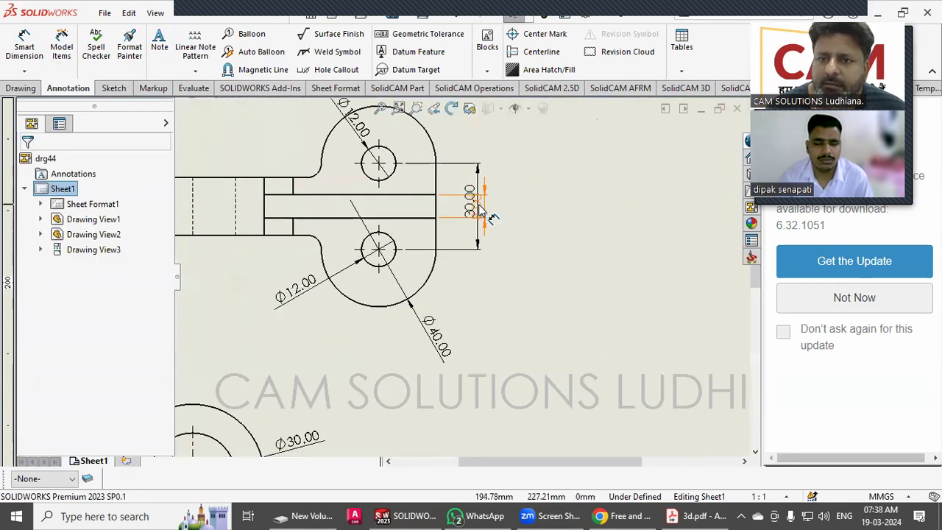
pyautogui.click(484, 208)
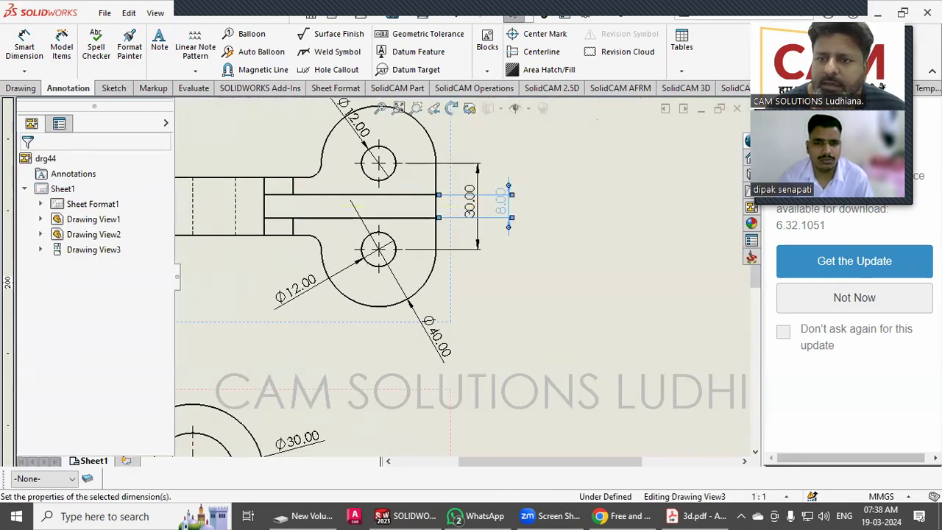
pyautogui.moveTo(470, 208); pyautogui.dragTo(548, 220)
pyautogui.click(581, 199)
pyautogui.scroll(2, 428, 223)
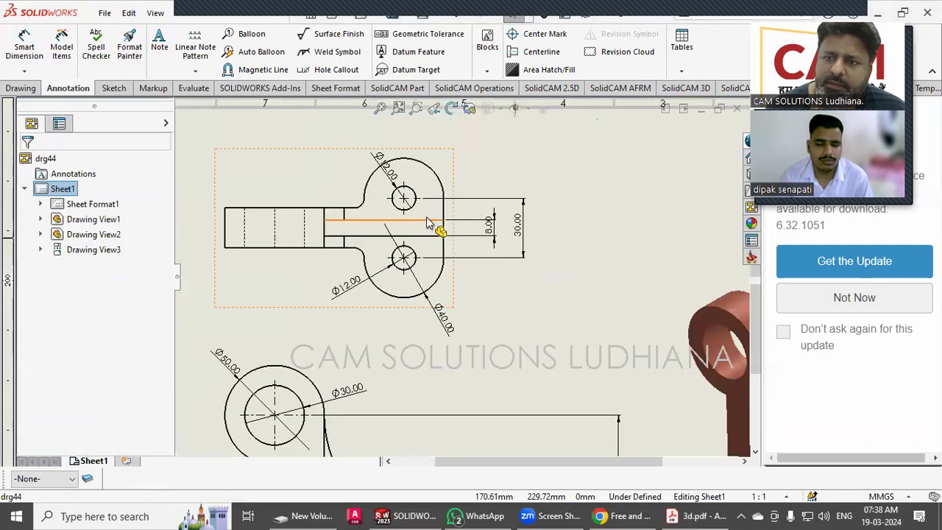
pyautogui.scroll(-4, 456, 206)
pyautogui.moveTo(535, 274)
pyautogui.mouseDown()
pyautogui.moveTo(532, 300)
pyautogui.moveTo(519, 306)
pyautogui.moveTo(510, 286)
pyautogui.mouseUp()
pyautogui.click(666, 285)
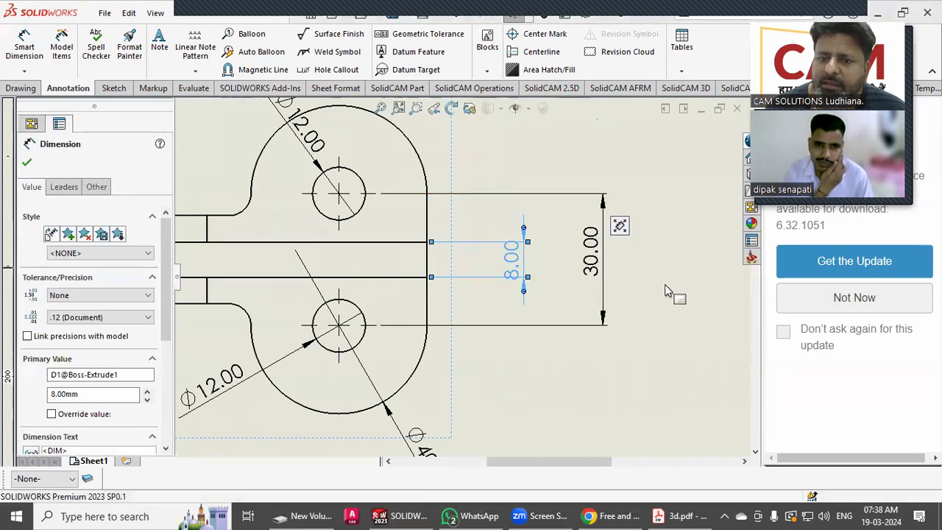
# Step: Set the primary precision for dimensions to None in the drawing's document properties
pyautogui.scroll(5, 612, 269)
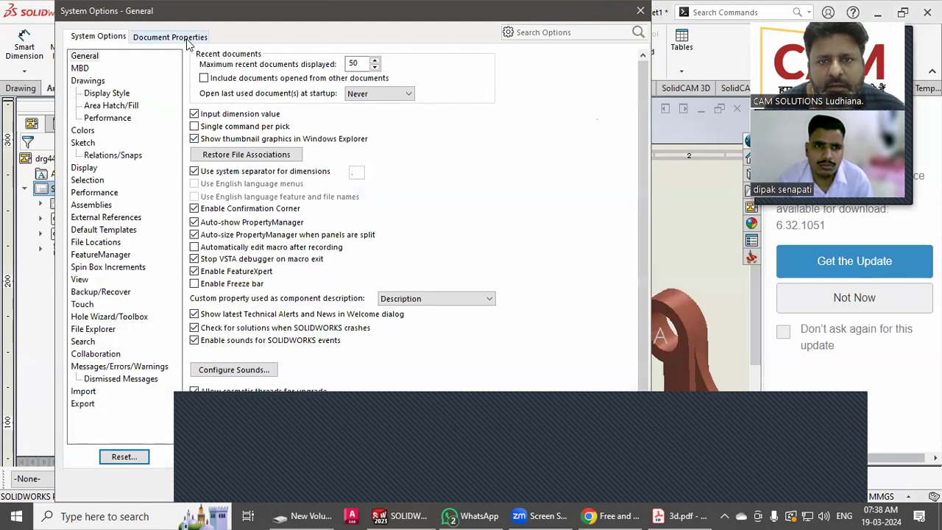
pyautogui.click(184, 37)
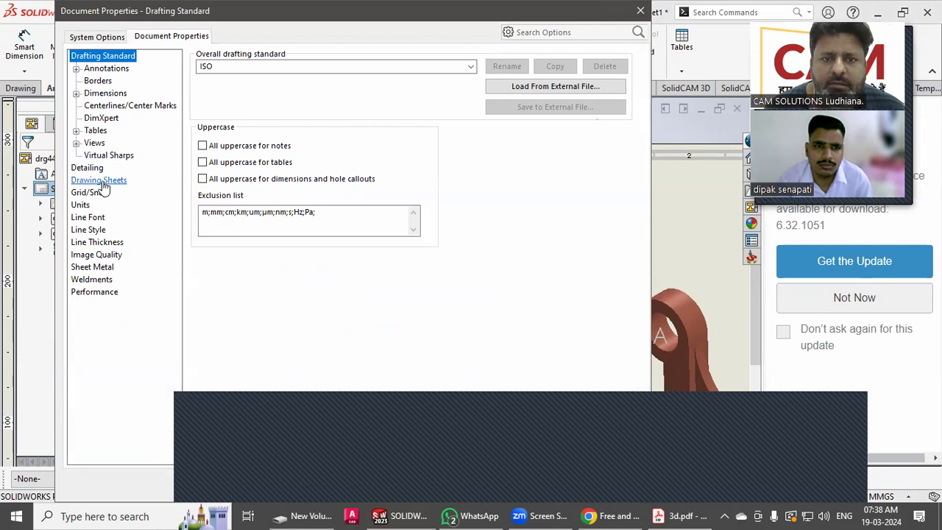
pyautogui.click(105, 94)
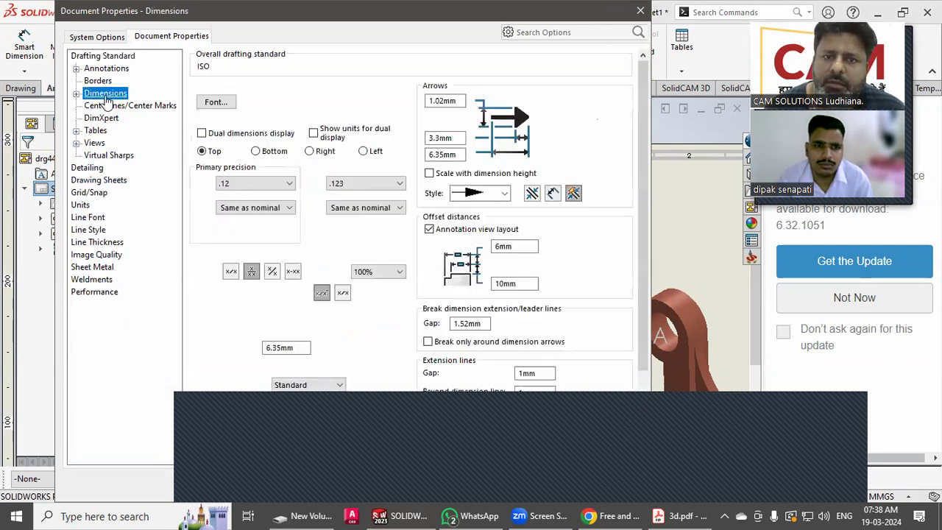
pyautogui.click(240, 184)
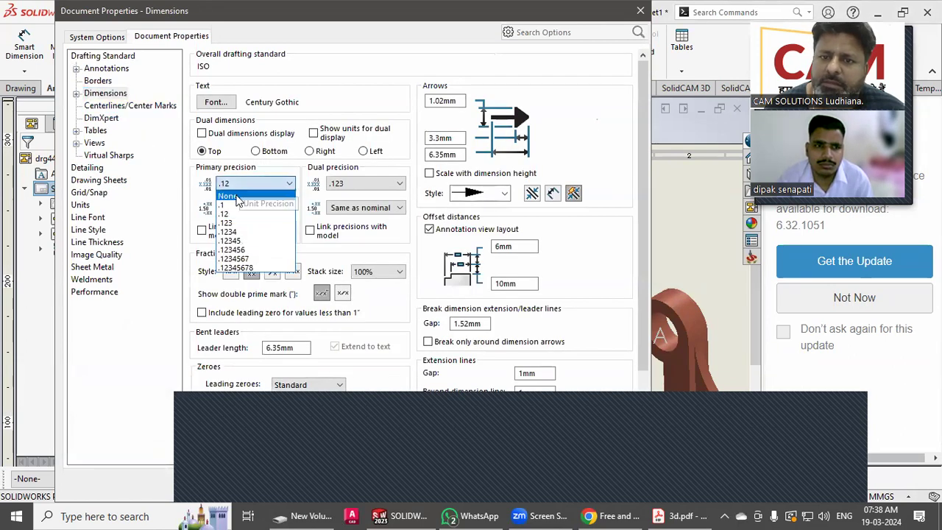
pyautogui.click(228, 196)
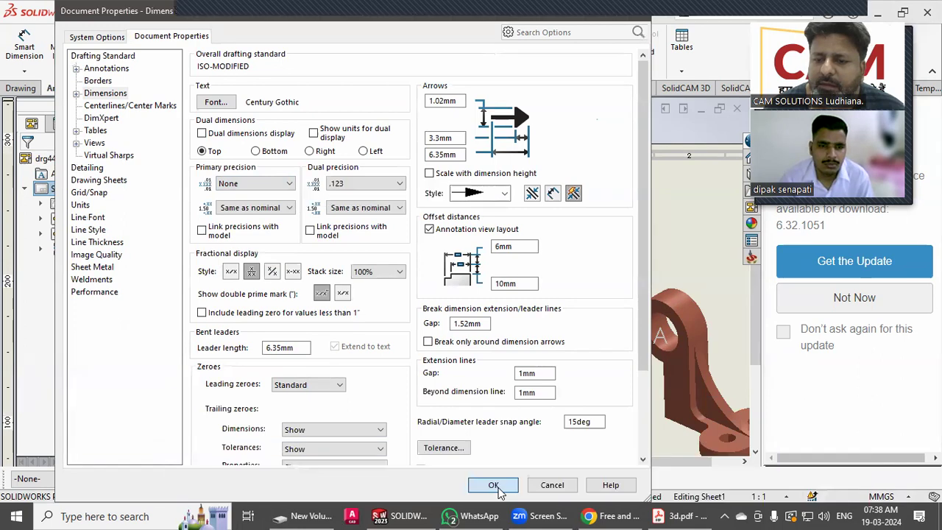
pyautogui.click(499, 486)
# Step: Move the flange's 40 mm diameter dimension closer to the rounded edge in the upper view
pyautogui.scroll(-3, 483, 346)
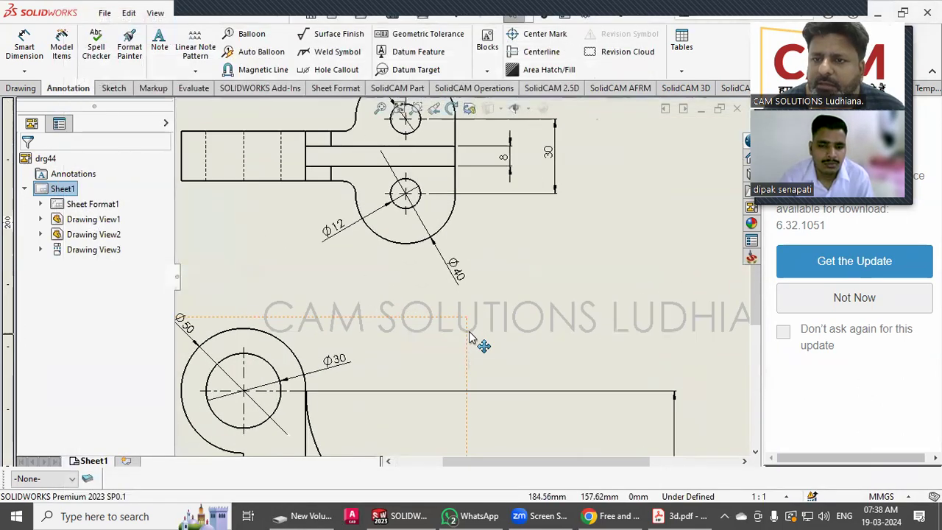
pyautogui.moveTo(454, 268); pyautogui.dragTo(465, 249)
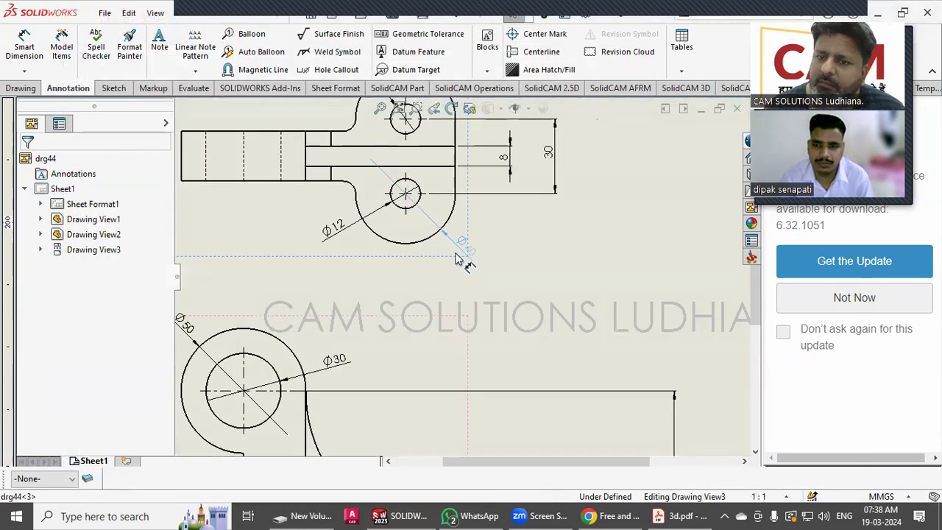
pyautogui.click(561, 286)
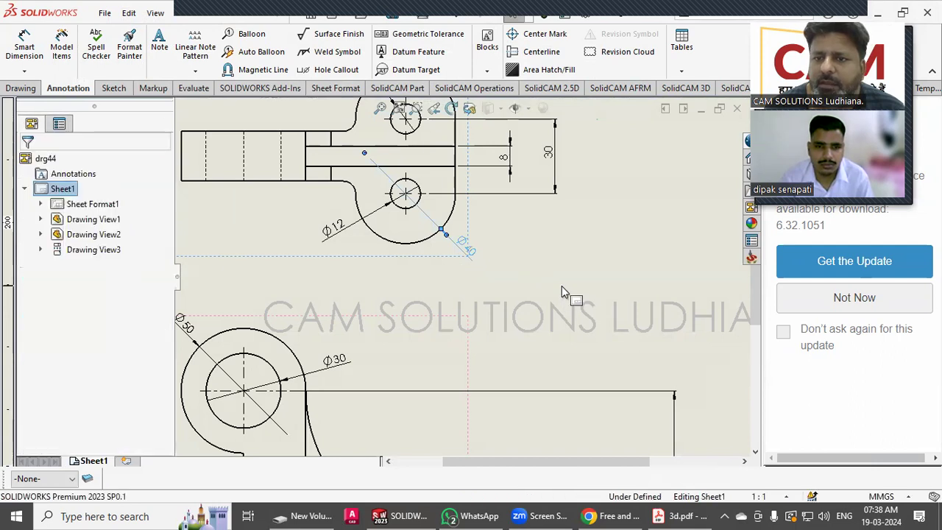
# Step: Delete the redundant 12 mm diameter dimension on the upper hole of the flange in the upper view
pyautogui.scroll(3, 544, 276)
pyautogui.scroll(-3, 457, 279)
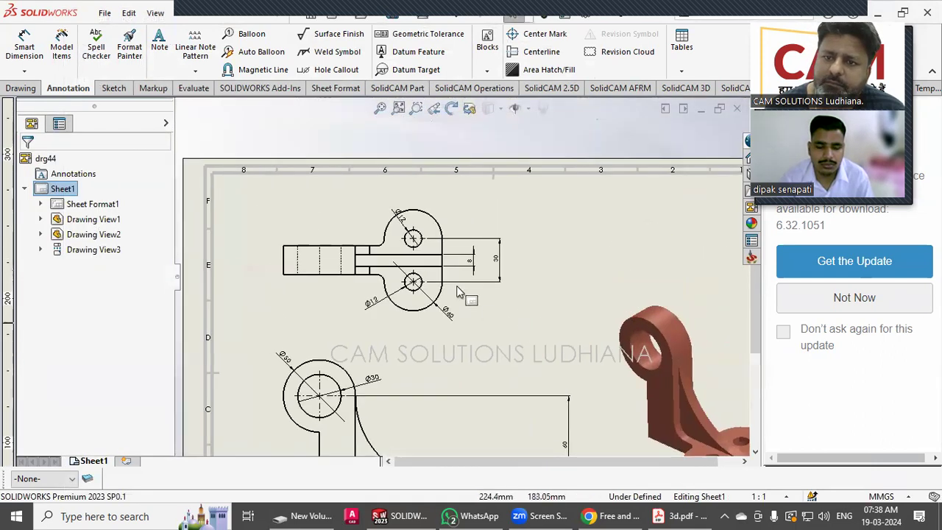
pyautogui.moveTo(403, 219); pyautogui.dragTo(383, 204)
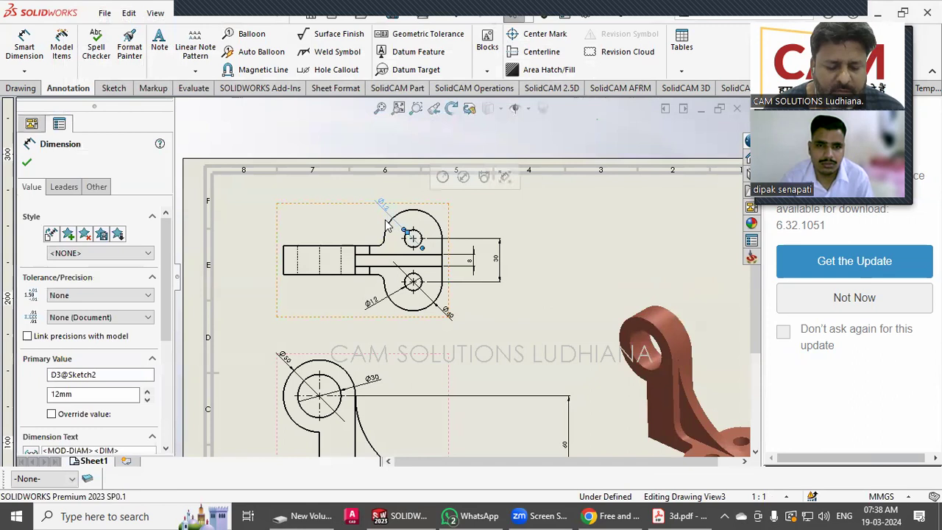
pyautogui.press('Delete')
pyautogui.moveTo(529, 279); pyautogui.dragTo(496, 196, button='middle')
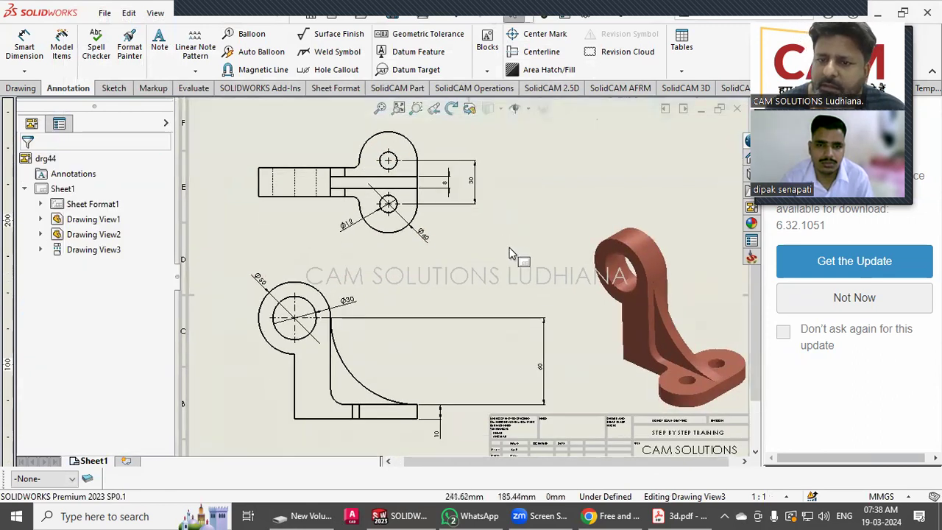
# Step: Move the 60 mm height dimension of the lower view closer to the part, in line with the 10 mm base thickness
pyautogui.moveTo(543, 370); pyautogui.dragTo(443, 382)
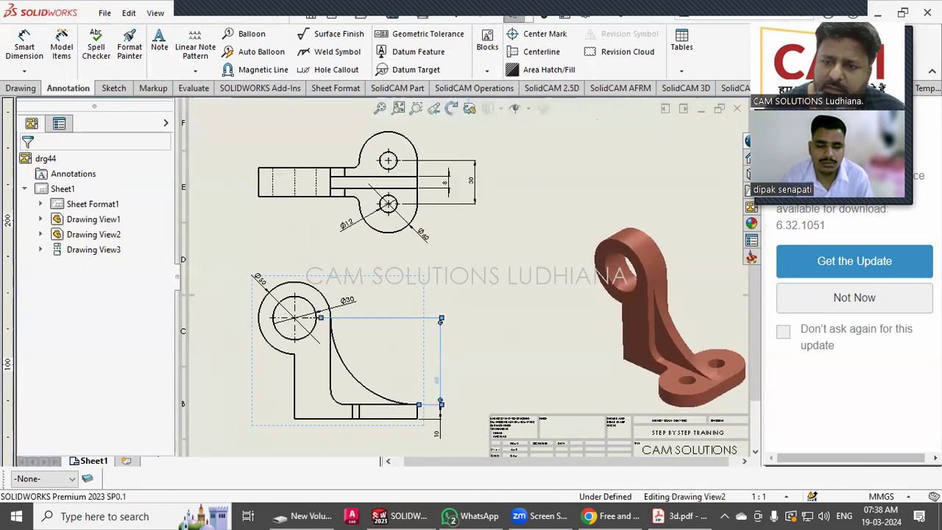
pyautogui.click(487, 350)
pyautogui.moveTo(488, 350); pyautogui.dragTo(504, 301, button='middle')
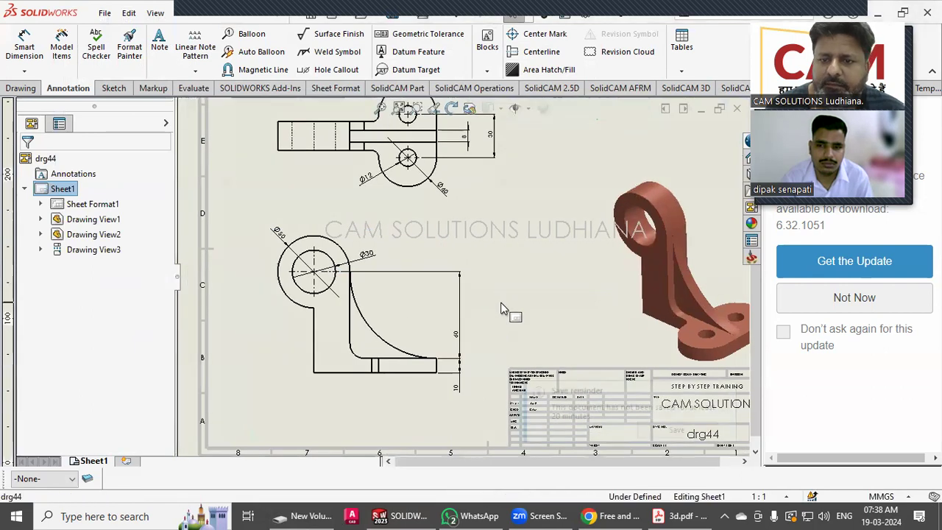
# Step: Dimension the horizontal distance from the boss centerline to the lower flange hole, placing it below the upper view
pyautogui.moveTo(439, 203); pyautogui.dragTo(441, 268, button='middle')
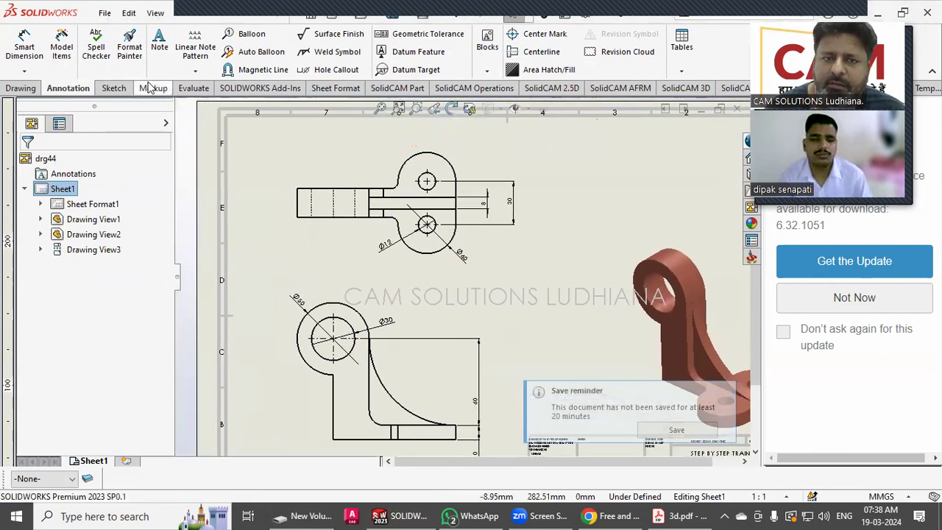
pyautogui.click(24, 48)
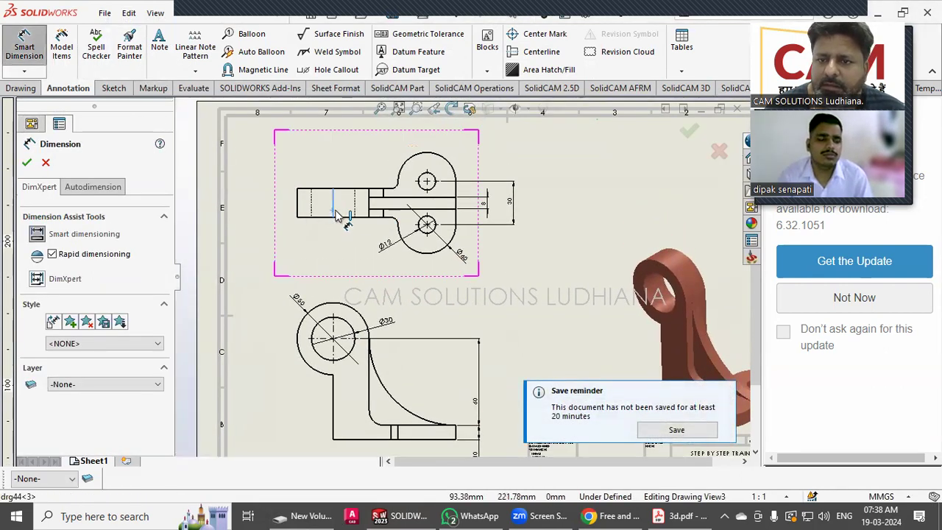
pyautogui.click(430, 237)
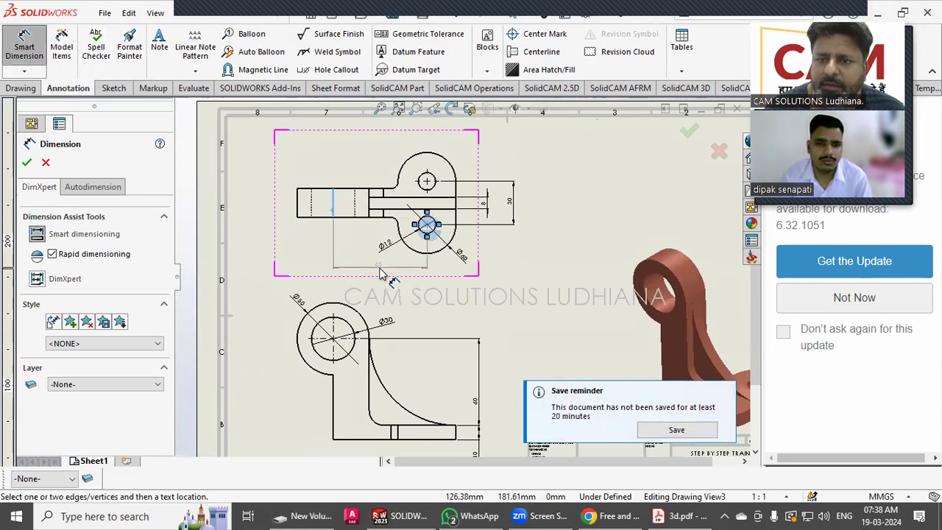
pyautogui.click(423, 270)
pyautogui.click(27, 162)
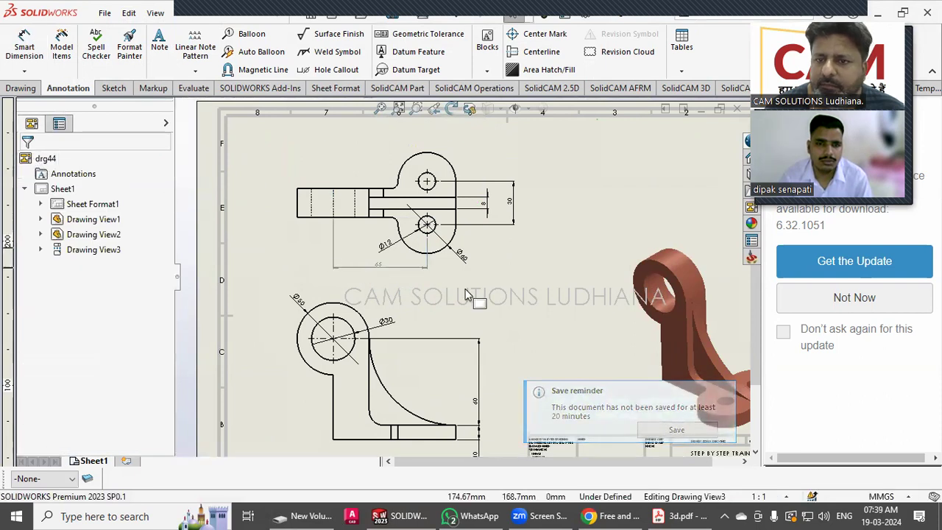
# Step: Set the dimension text font height to 13 points in the drawing's document properties
pyautogui.moveTo(513, 260)
pyautogui.mouseDown(button='middle')
pyautogui.moveTo(469, 211)
pyautogui.moveTo(470, 225)
pyautogui.mouseUp(button='middle')
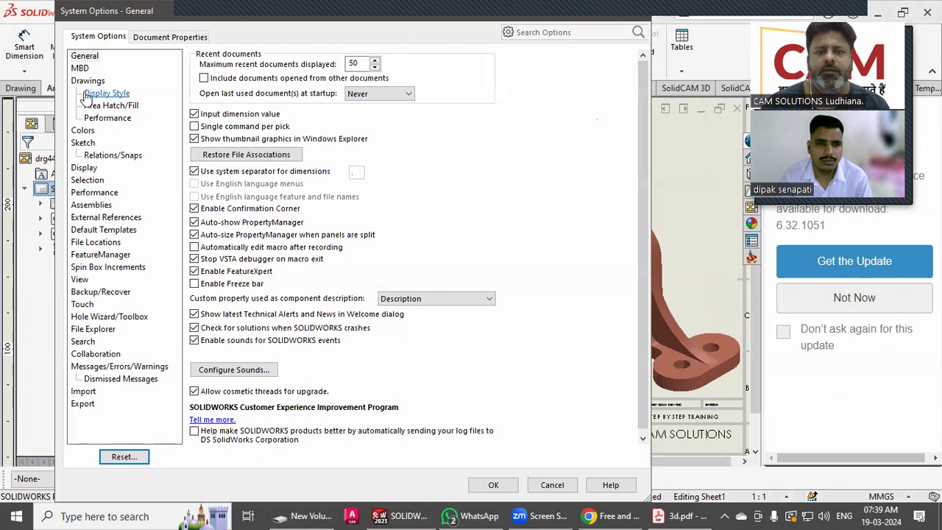
pyautogui.click(154, 41)
pyautogui.click(107, 93)
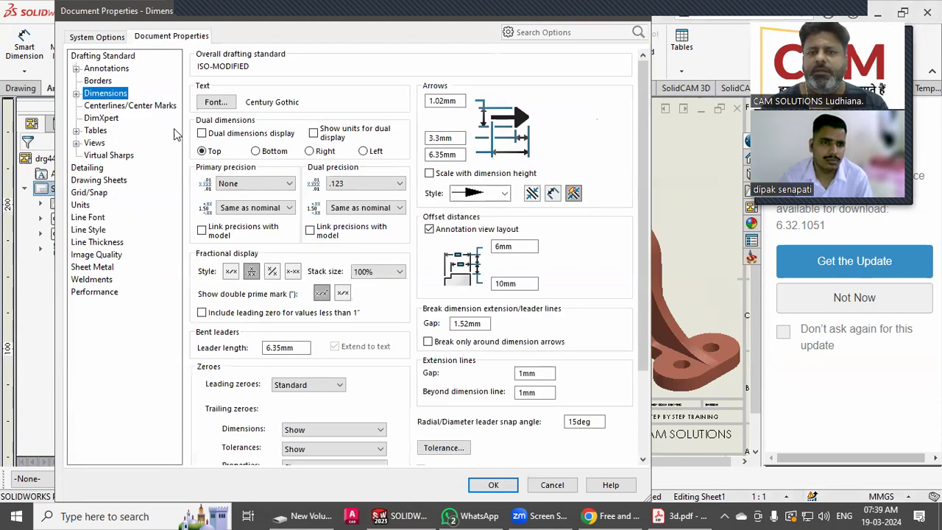
pyautogui.click(218, 103)
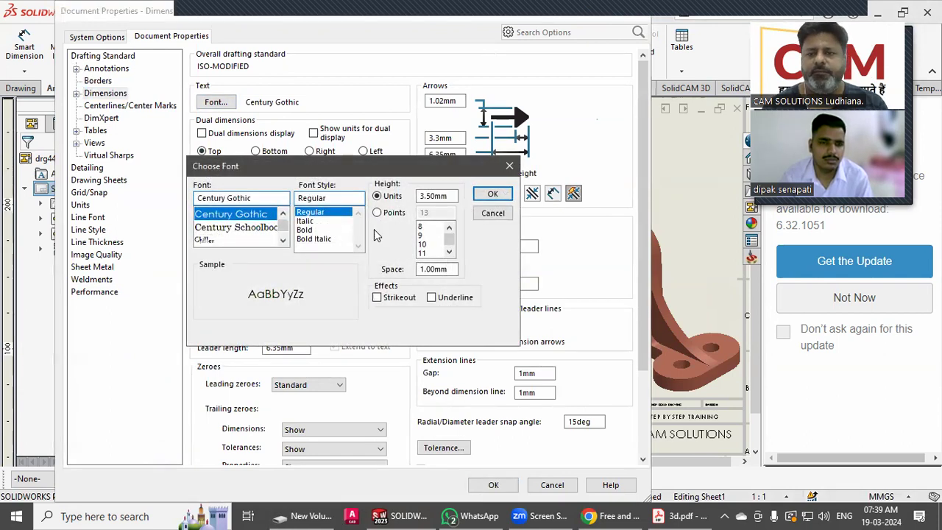
pyautogui.click(391, 215)
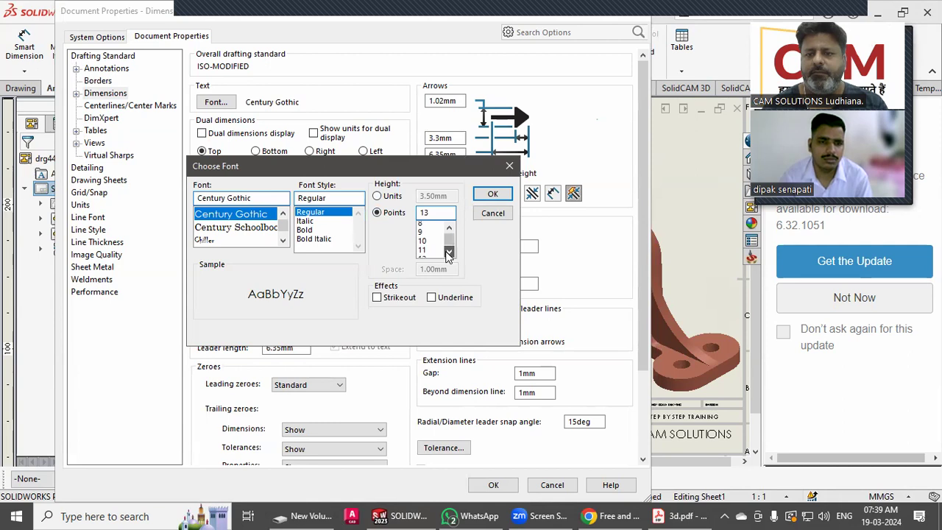
pyautogui.click(491, 194)
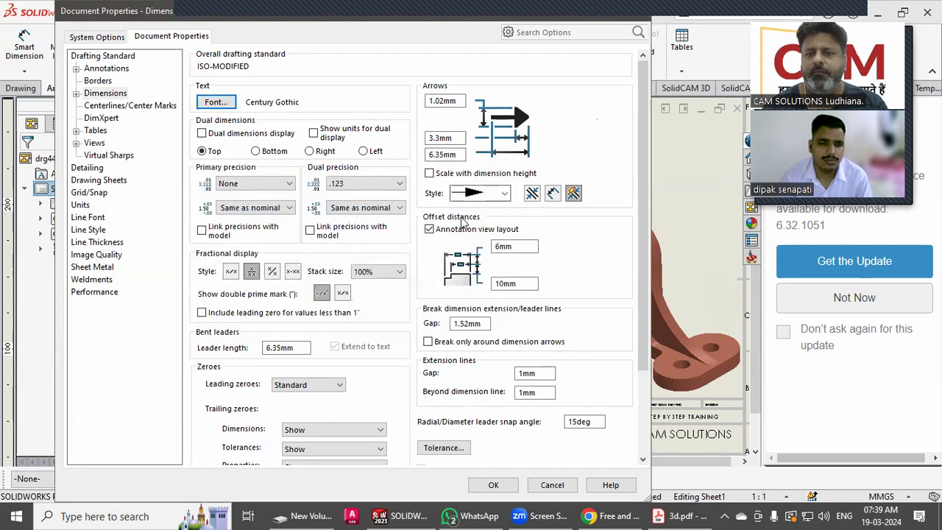
pyautogui.click(491, 484)
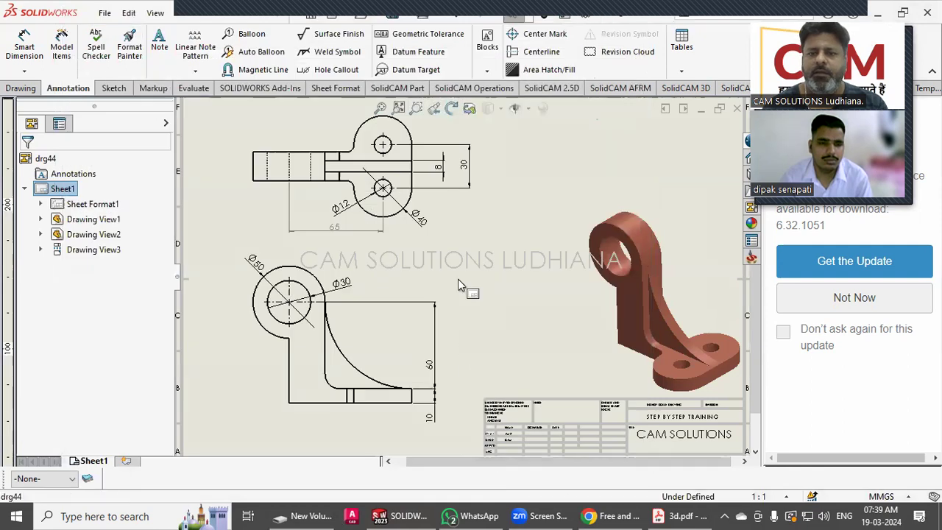
# Step: Reposition the boss hole's 30 mm diameter dimension at a steeper angle in the lower view
pyautogui.scroll(-2, 452, 278)
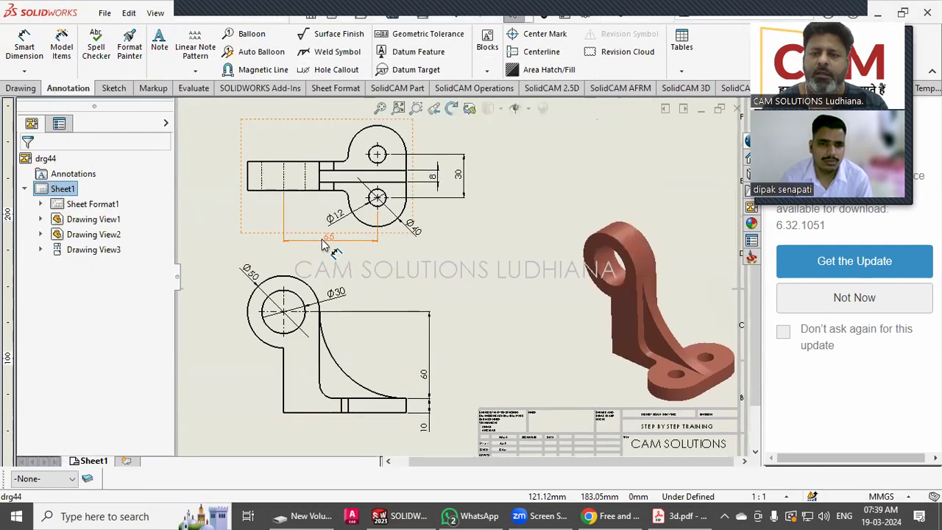
pyautogui.scroll(-2, 327, 252)
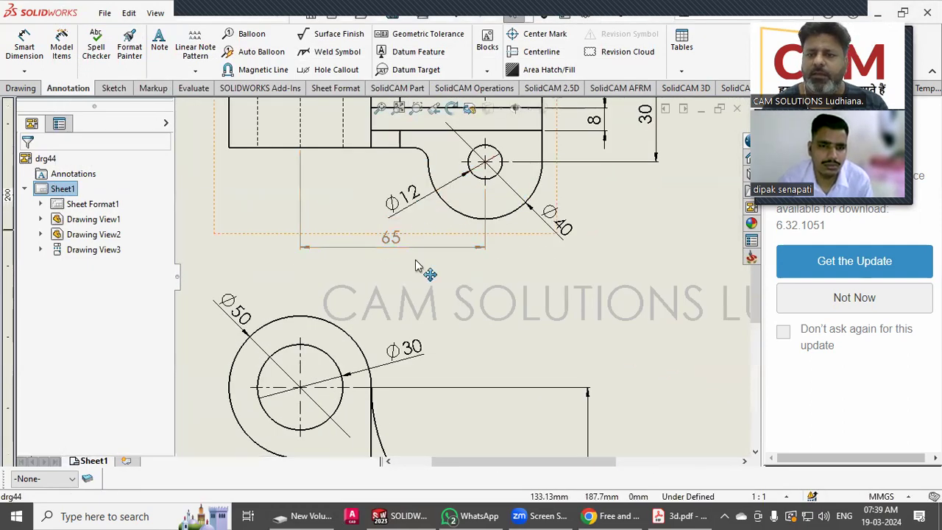
pyautogui.moveTo(425, 332); pyautogui.dragTo(417, 274, button='middle')
pyautogui.click(394, 261)
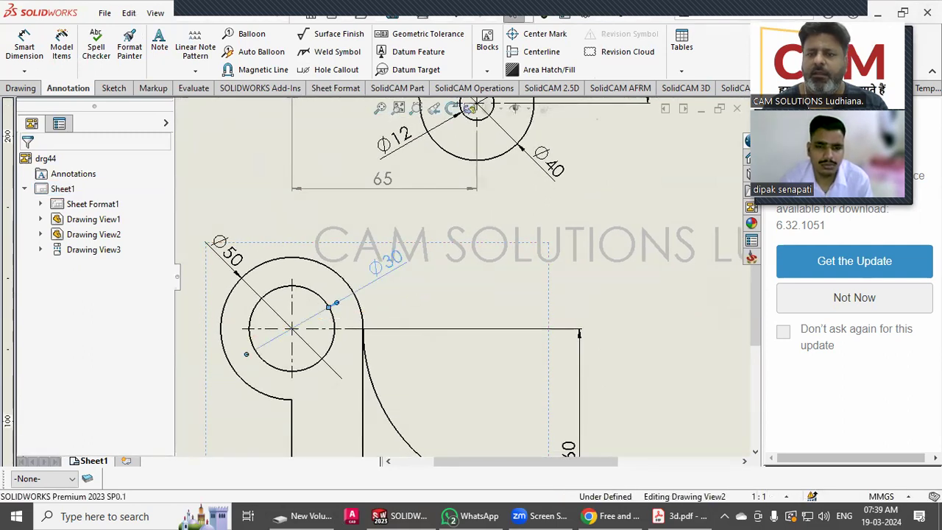
pyautogui.click(496, 289)
# Step: Set the boss center height dimension in the lower view to 65 mm and rebuild the drawing
pyautogui.scroll(2, 615, 287)
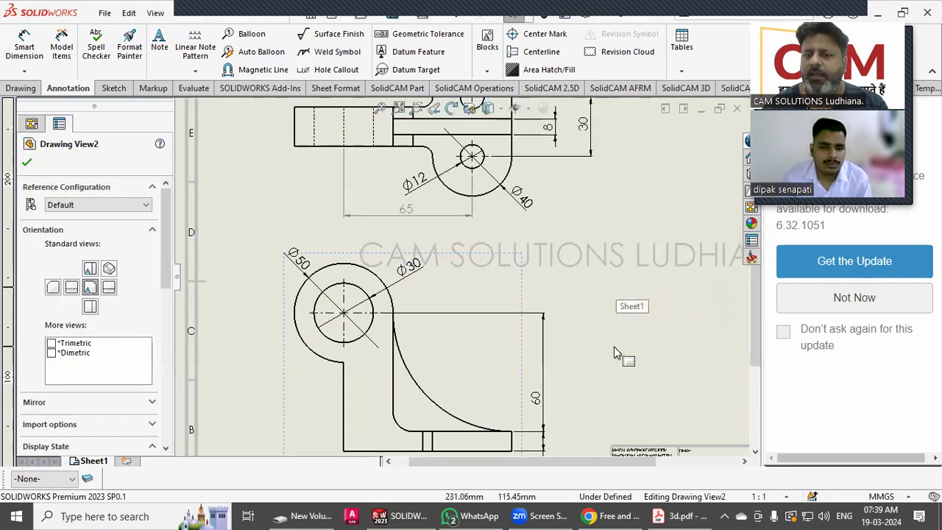
pyautogui.scroll(-1, 614, 347)
pyautogui.moveTo(525, 352); pyautogui.dragTo(524, 325)
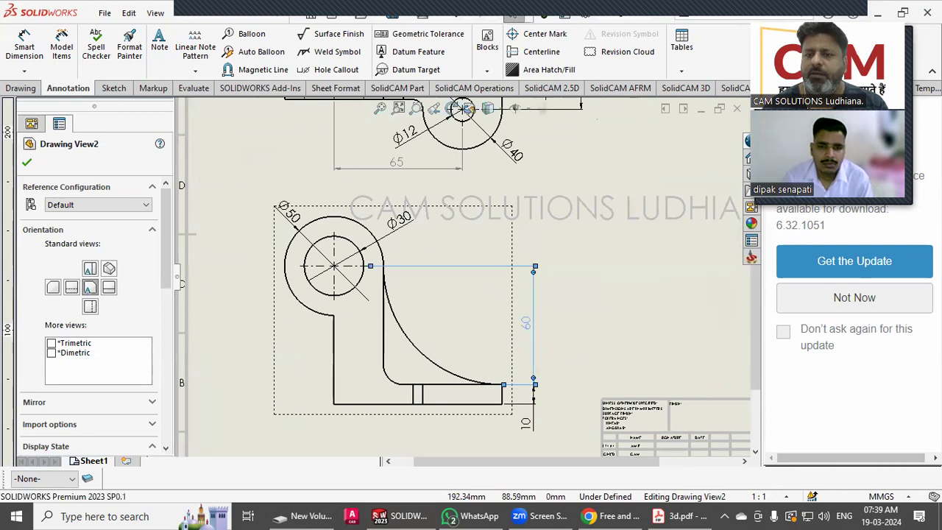
pyautogui.doubleClick(524, 327)
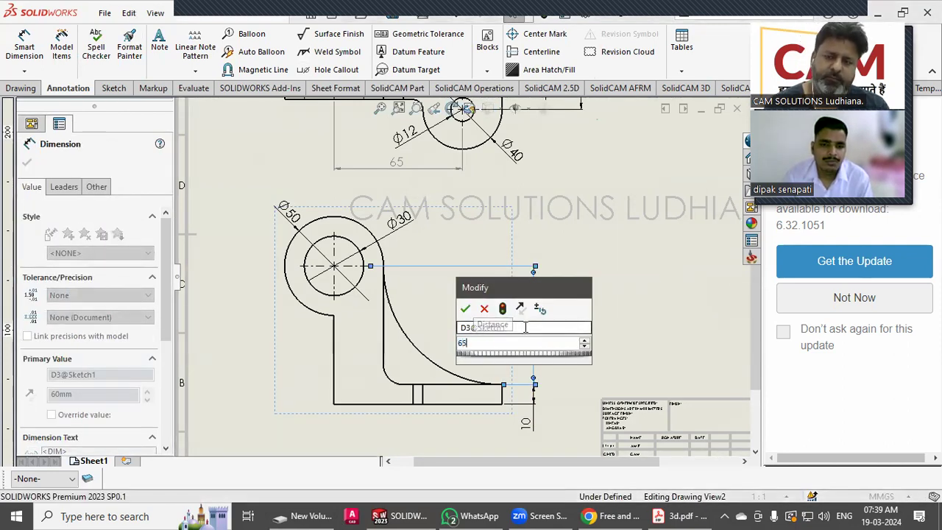
pyautogui.write('65')
pyautogui.press('Return')
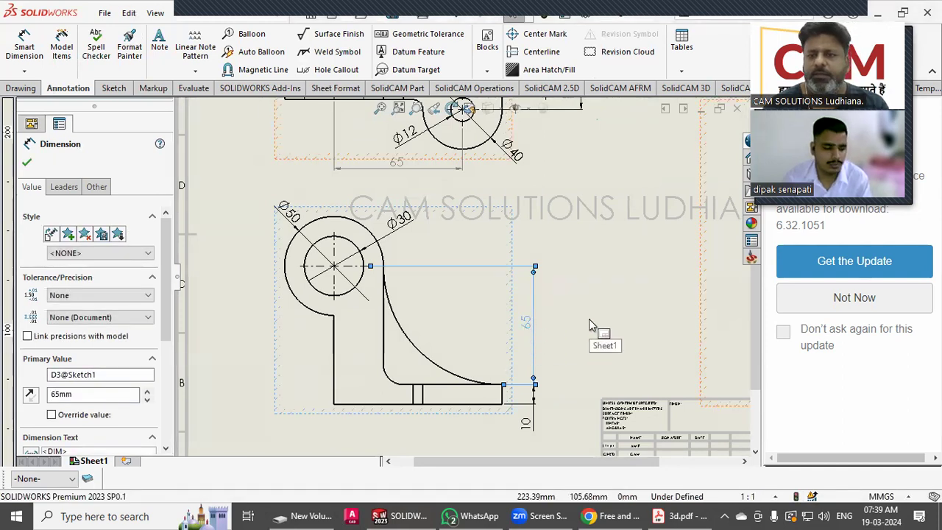
pyautogui.scroll(3, 572, 279)
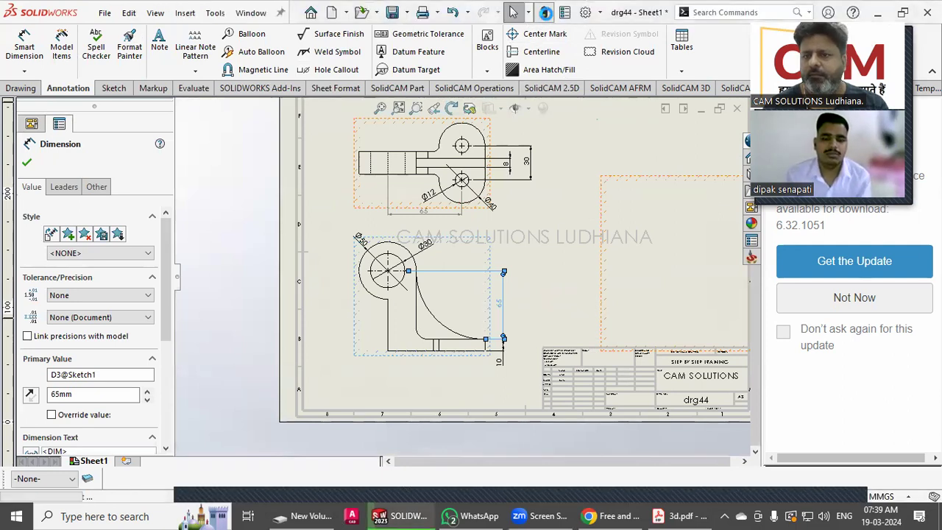
pyautogui.click(544, 14)
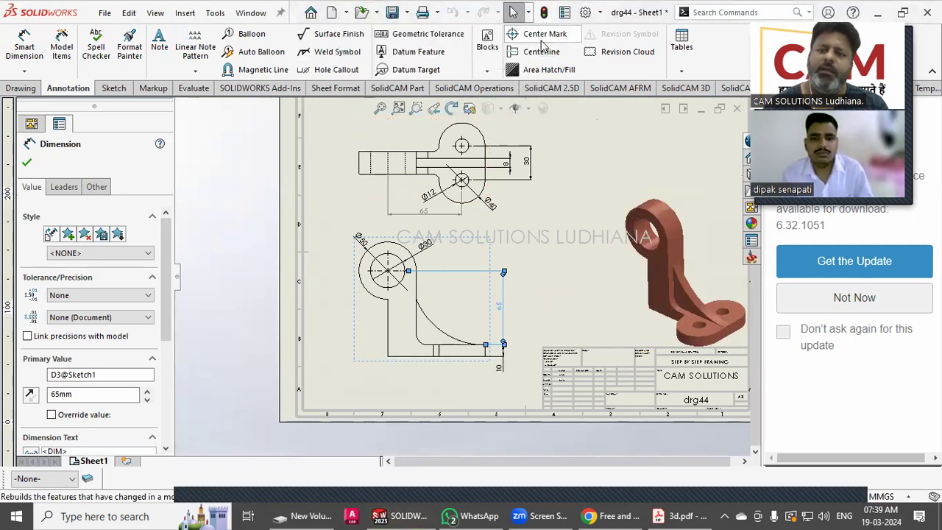
# Step: Set the boss center height dimension back to 60 mm and rebuild the drawing
pyautogui.scroll(-2, 534, 229)
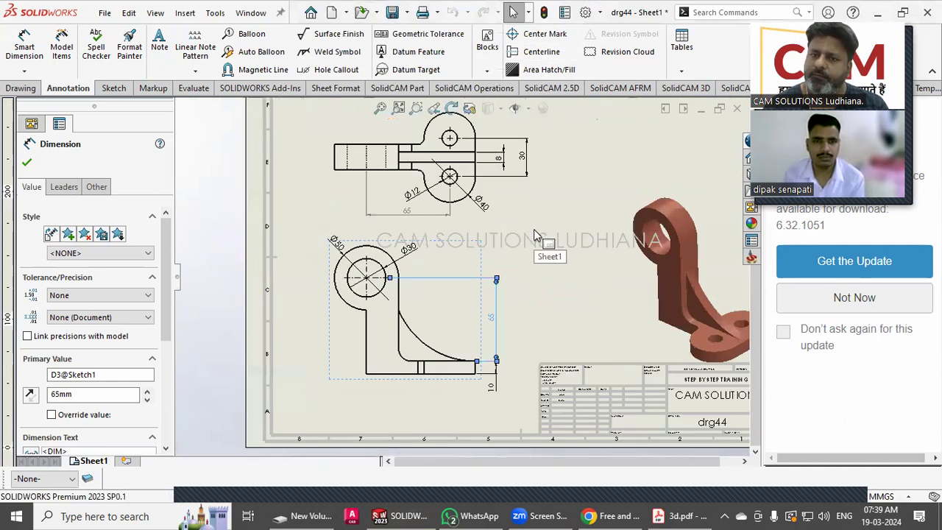
pyautogui.click(526, 224)
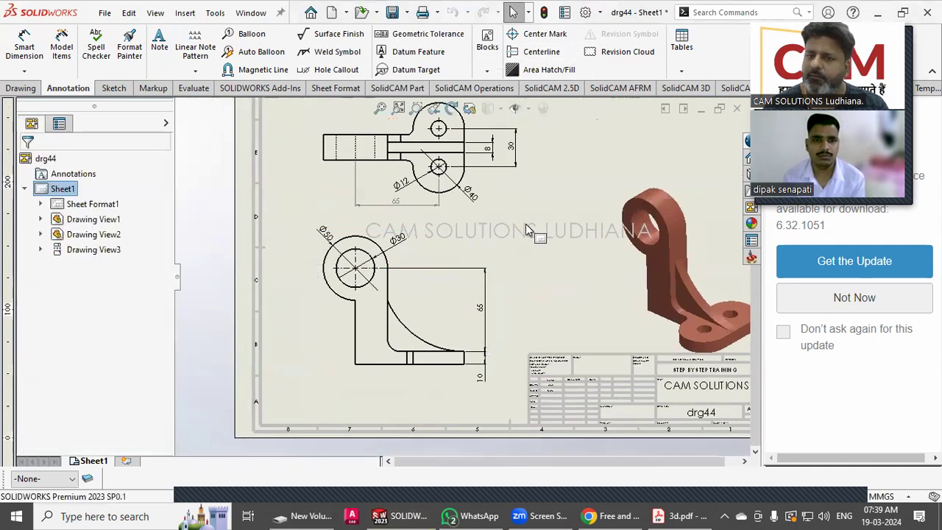
pyautogui.doubleClick(479, 308)
pyautogui.write('60')
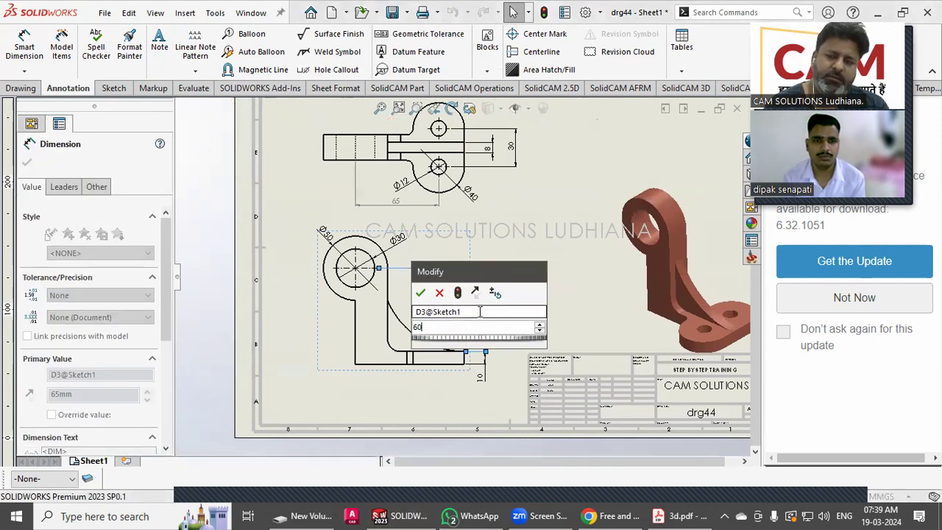
pyautogui.press('Return')
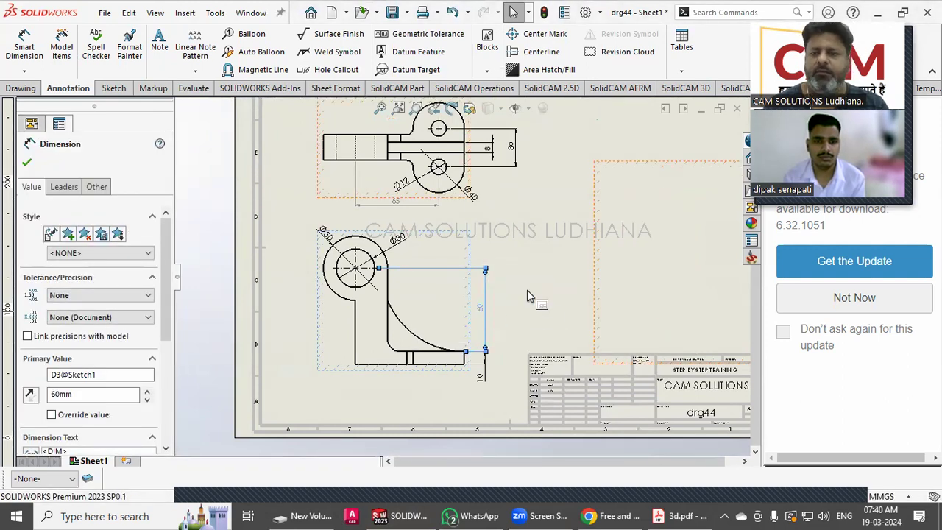
pyautogui.click(515, 313)
pyautogui.click(544, 15)
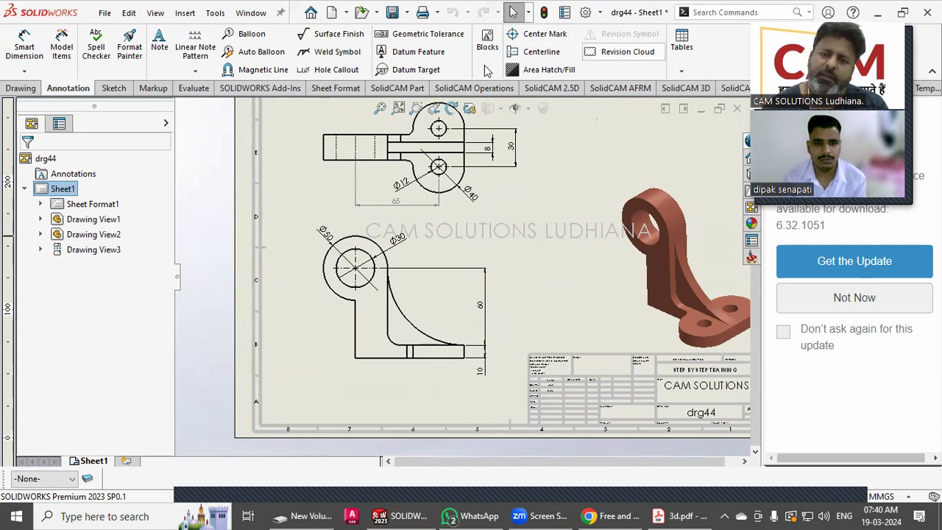
# Step: Dimension the boss's outer end edge in the upper view, placing the dimension outside the part
pyautogui.scroll(-5, 371, 211)
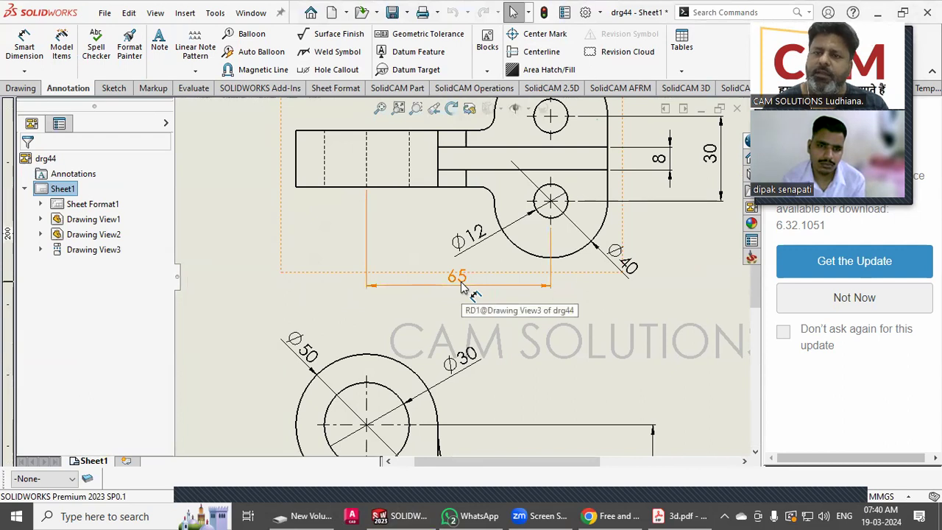
pyautogui.scroll(3, 462, 287)
pyautogui.click(25, 49)
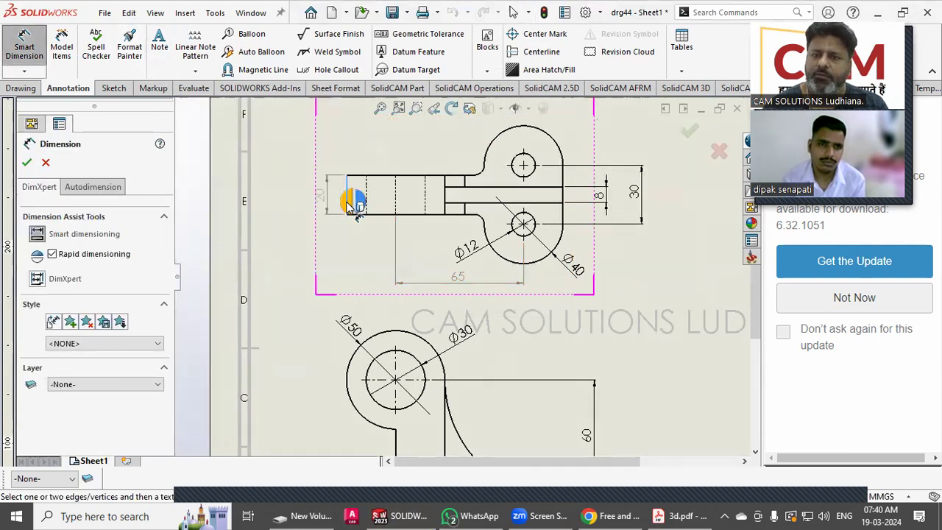
pyautogui.click(347, 207)
pyautogui.click(26, 163)
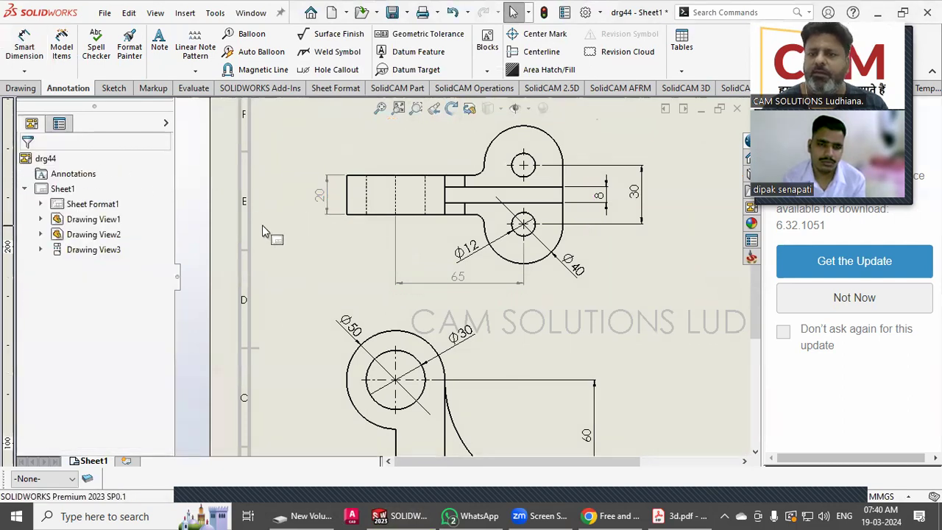
# Step: Inspect the two grey reference dimensions added to the upper view
pyautogui.click(320, 195)
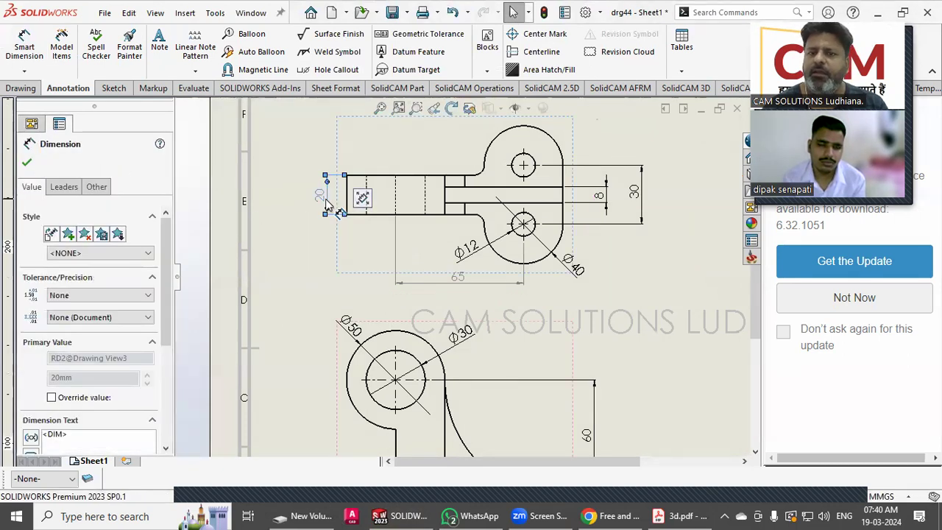
pyautogui.click(454, 278)
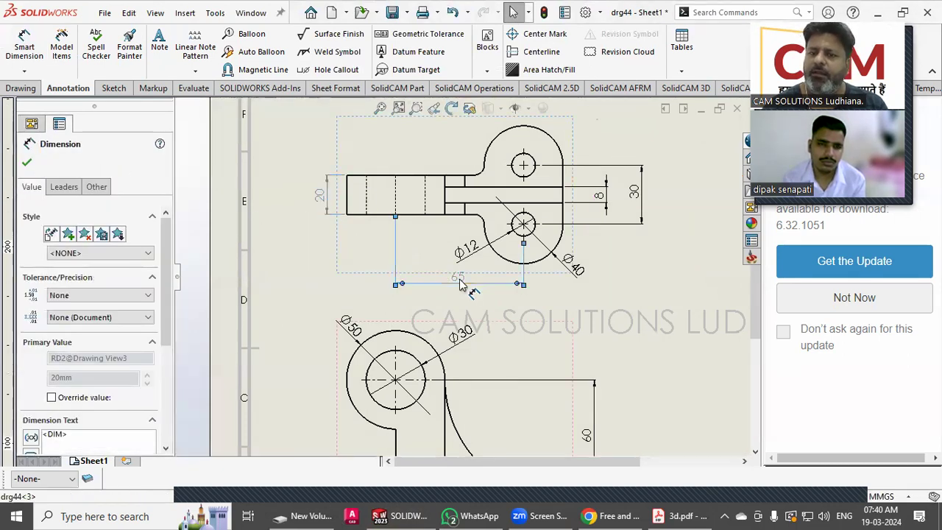
pyautogui.click(327, 309)
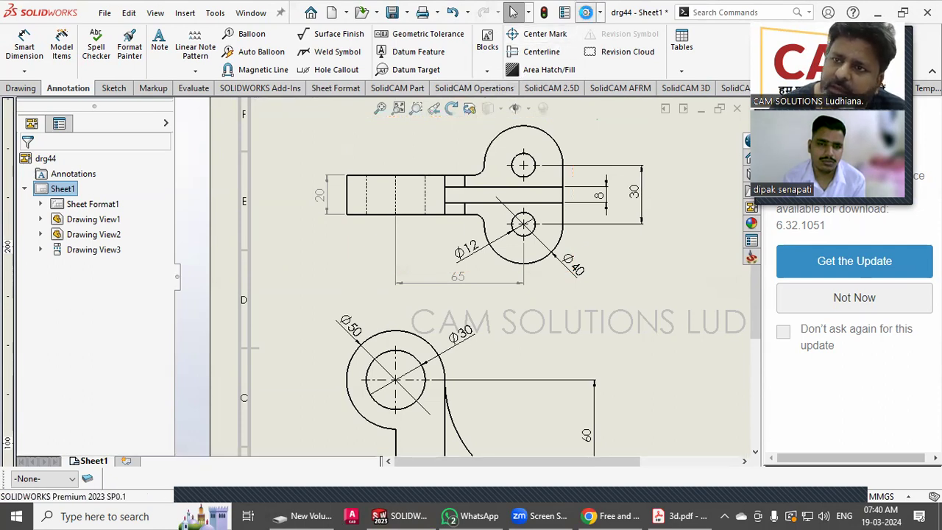
# Step: Set the system color for Dimensions, Non Imported (Driven) to black and apply the options
pyautogui.click(586, 13)
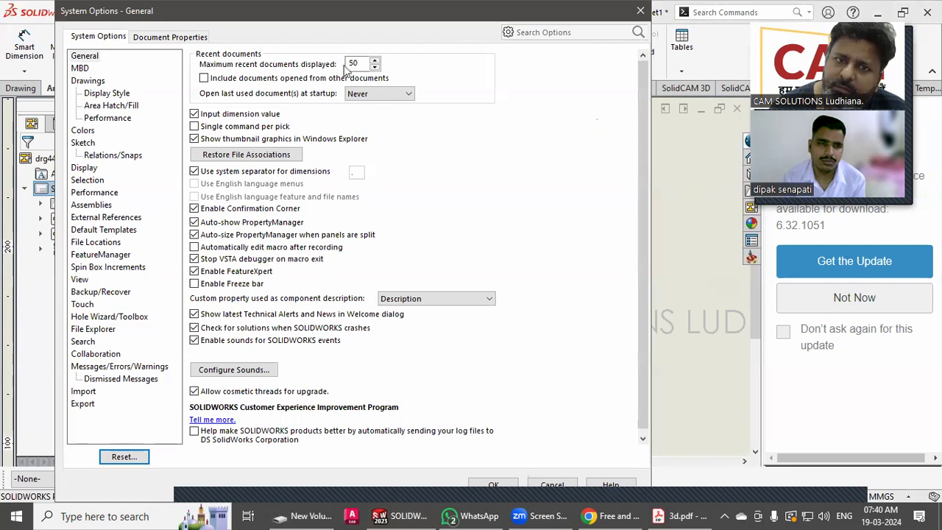
pyautogui.click(168, 38)
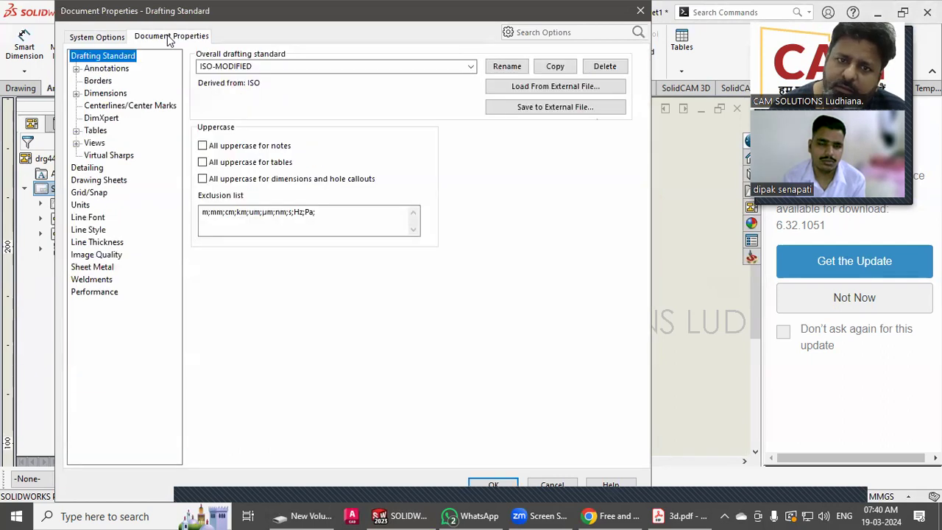
pyautogui.click(112, 38)
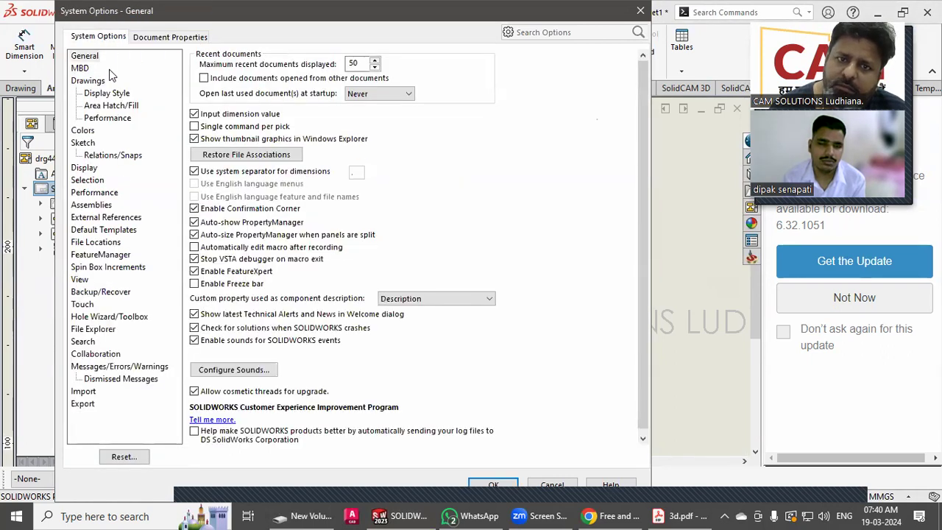
pyautogui.click(83, 131)
pyautogui.scroll(-7, 354, 206)
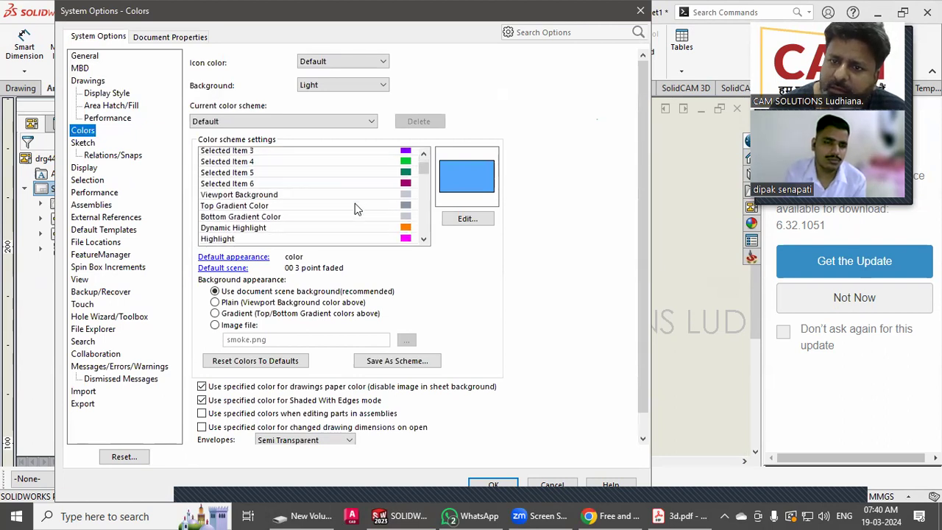
pyautogui.scroll(-3, 355, 203)
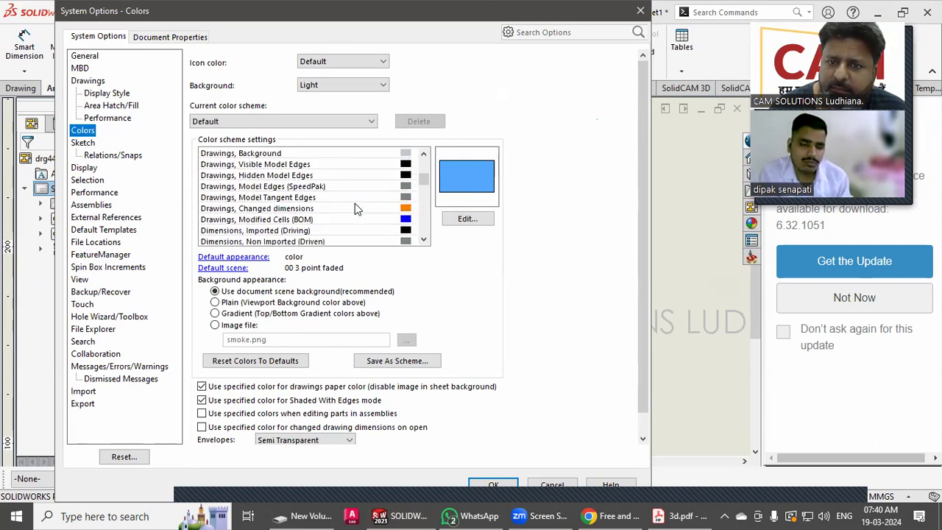
pyautogui.click(278, 210)
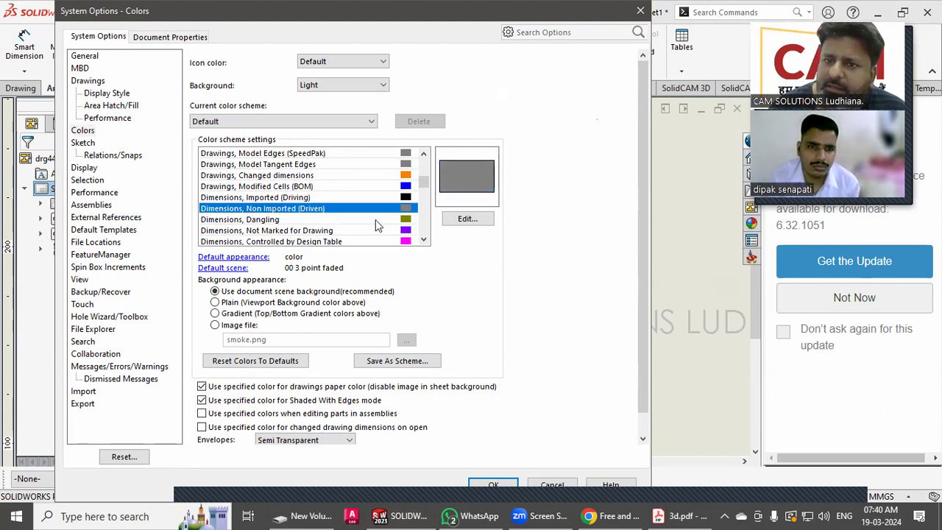
pyautogui.click(468, 221)
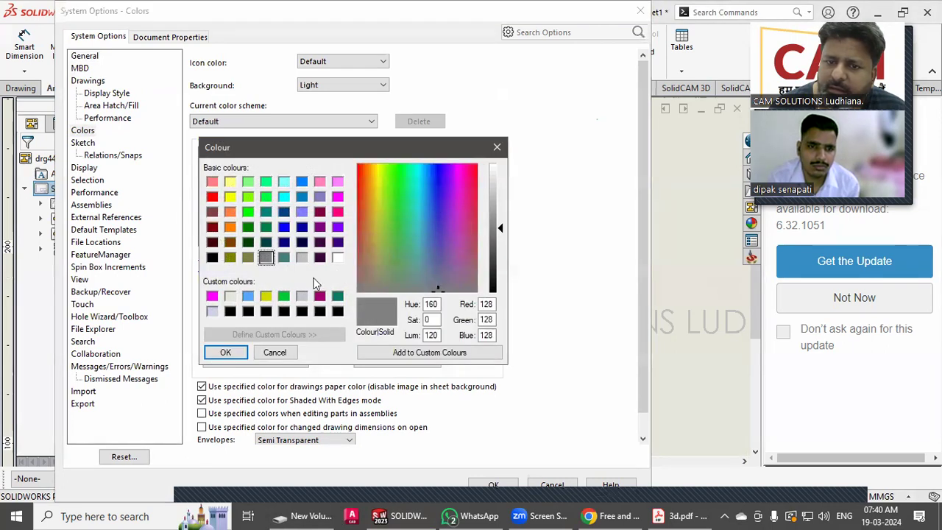
pyautogui.click(212, 257)
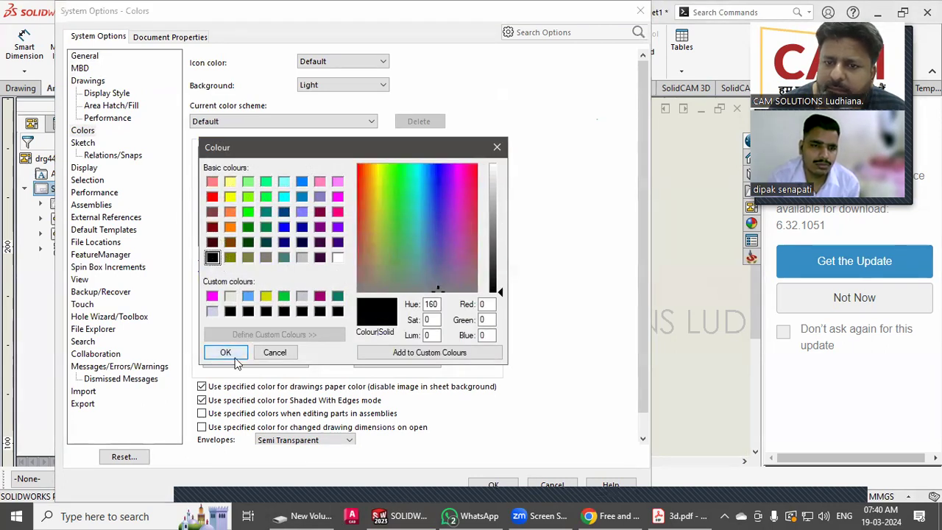
pyautogui.click(225, 352)
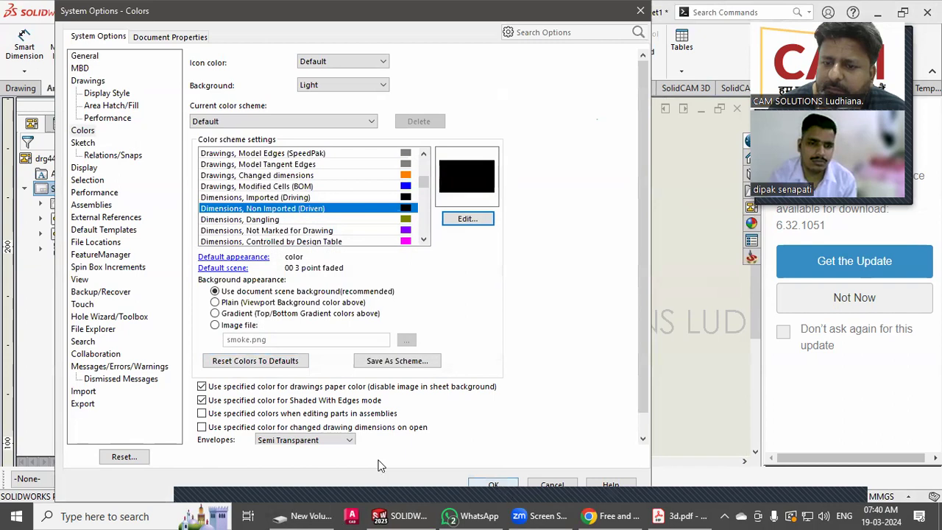
pyautogui.click(482, 481)
# Step: Prefix the upper view's boss end dimension with the circled 1 symbol from the Flag Cir 1-99 category
pyautogui.moveTo(310, 275); pyautogui.dragTo(276, 241, button='middle')
pyautogui.scroll(1, 292, 251)
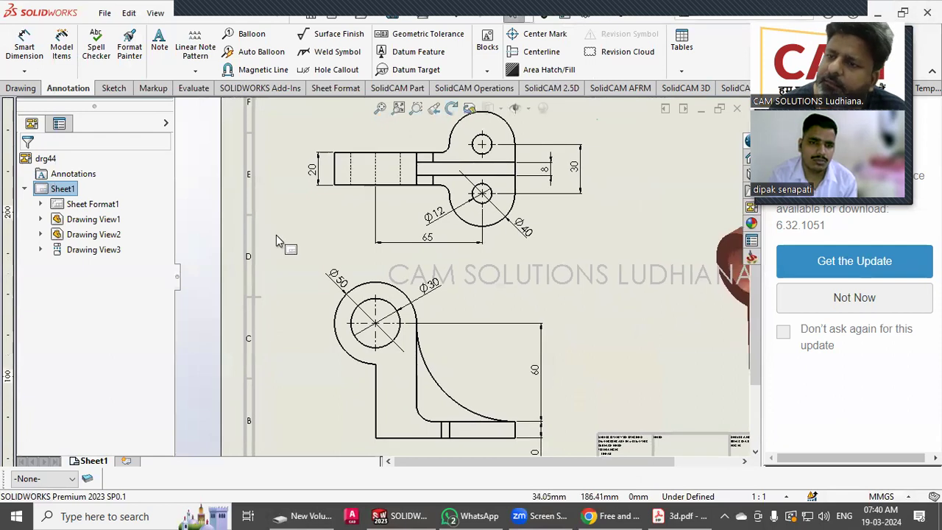
pyautogui.scroll(1, 276, 235)
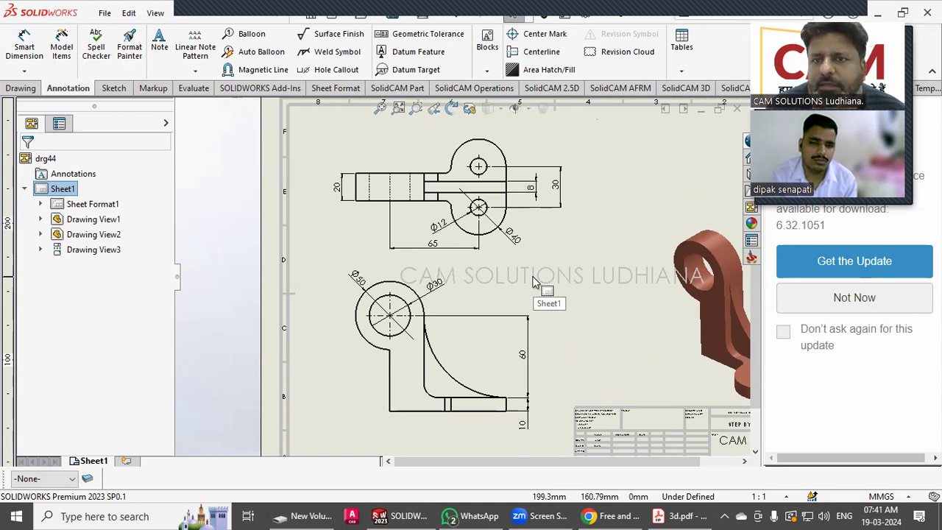
pyautogui.scroll(-1, 353, 297)
pyautogui.moveTo(348, 290)
pyautogui.mouseDown(button='middle')
pyautogui.moveTo(355, 257)
pyautogui.moveTo(341, 290)
pyautogui.mouseUp(button='middle')
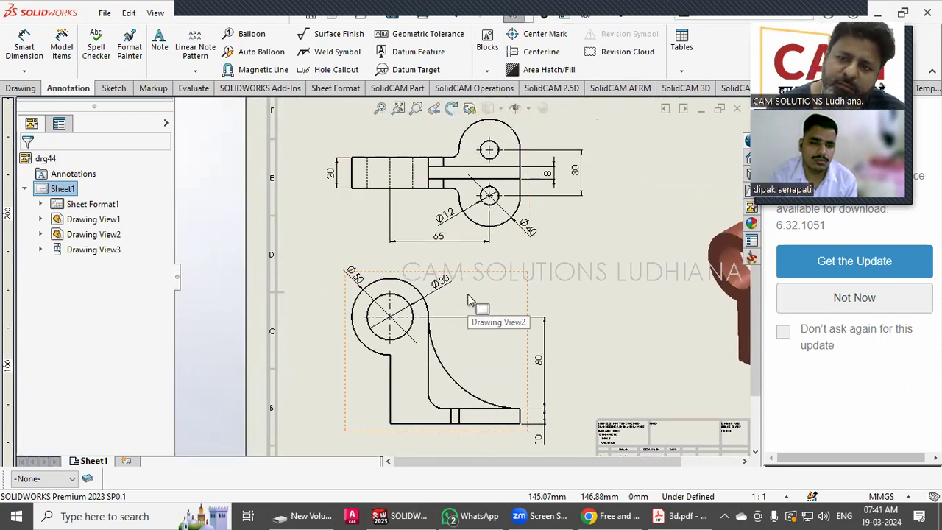
pyautogui.click(338, 180)
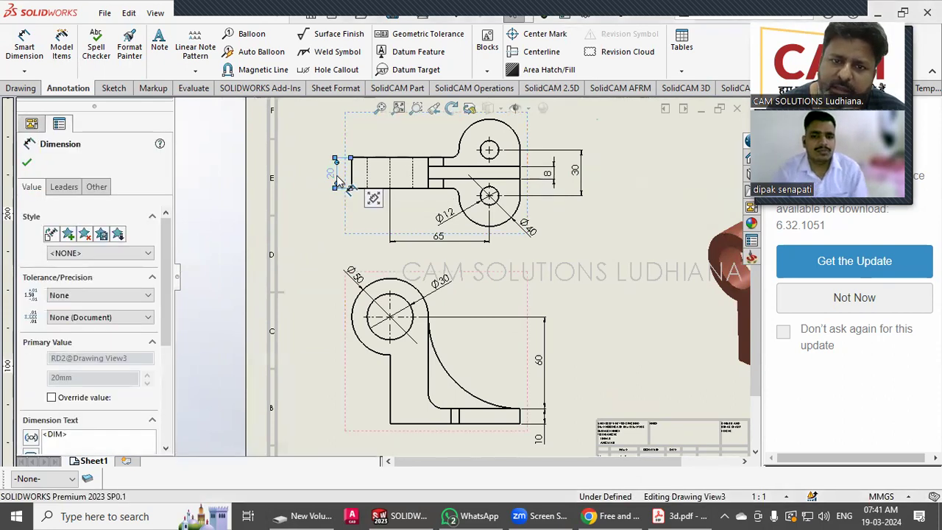
pyautogui.scroll(-5, 168, 359)
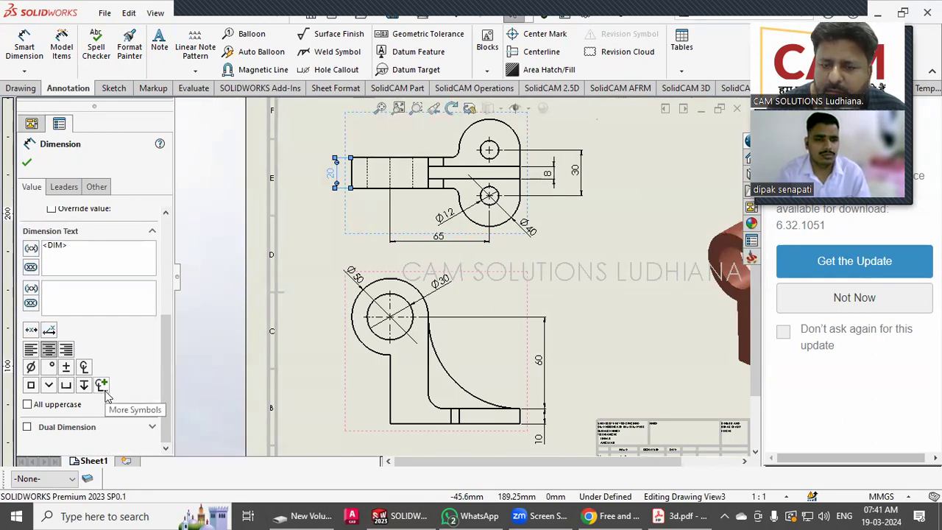
pyautogui.click(101, 385)
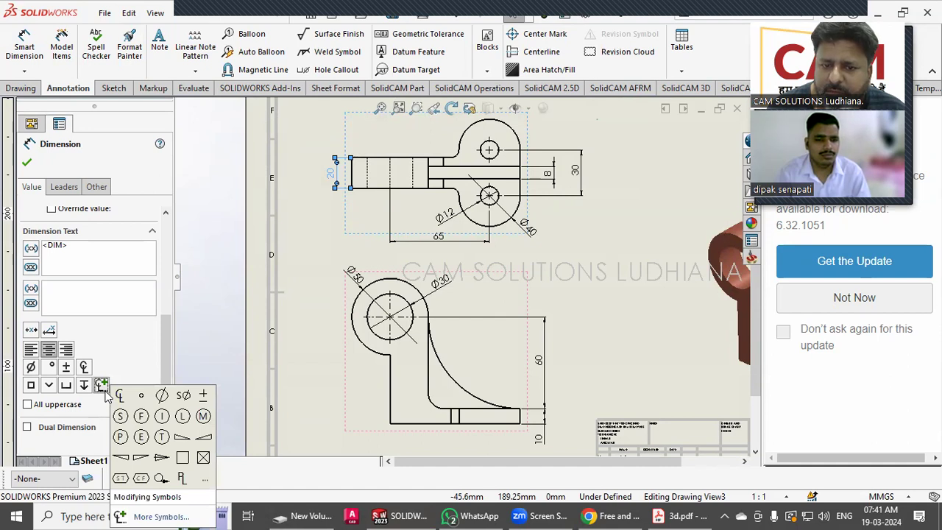
pyautogui.click(151, 515)
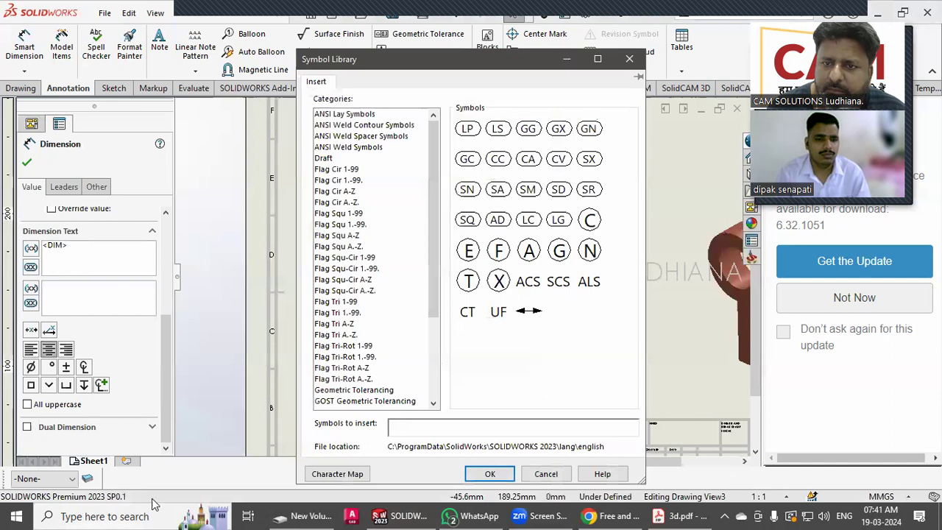
pyautogui.click(339, 171)
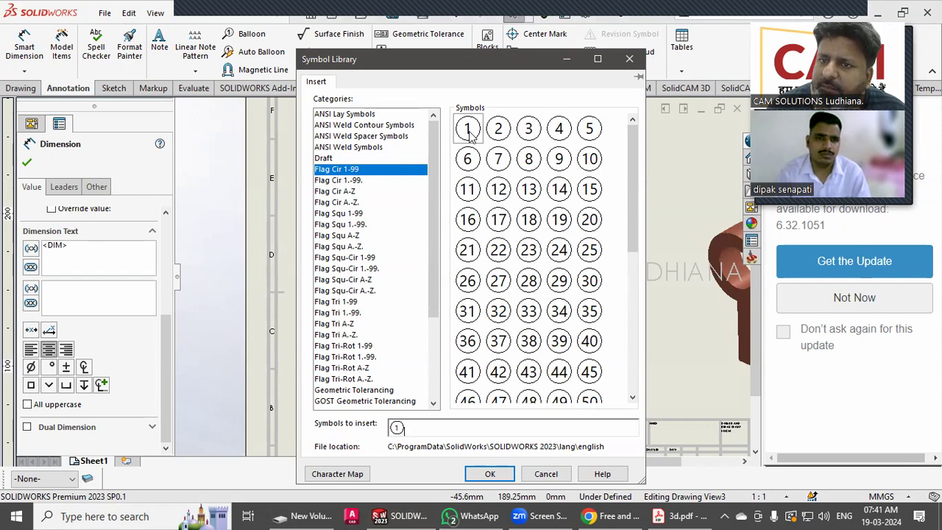
pyautogui.click(492, 478)
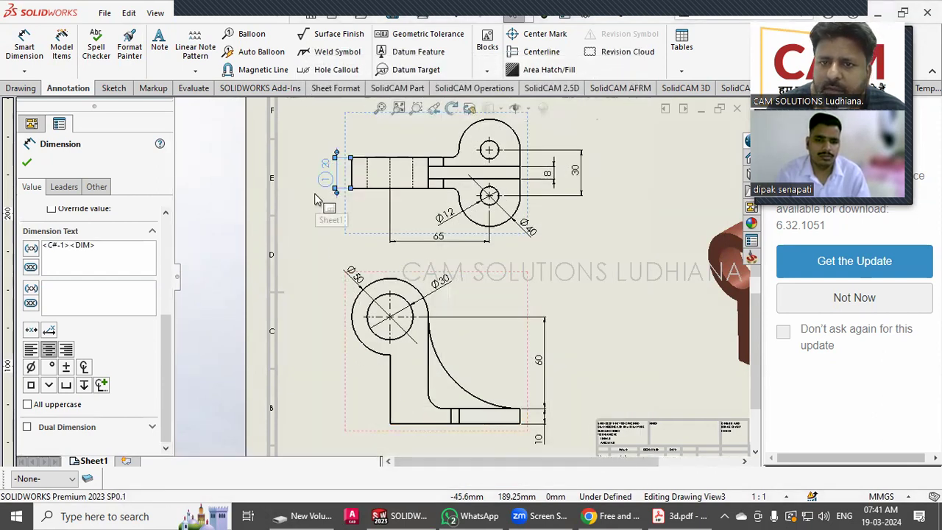
pyautogui.scroll(-2, 327, 197)
pyautogui.moveTo(377, 215); pyautogui.dragTo(377, 224)
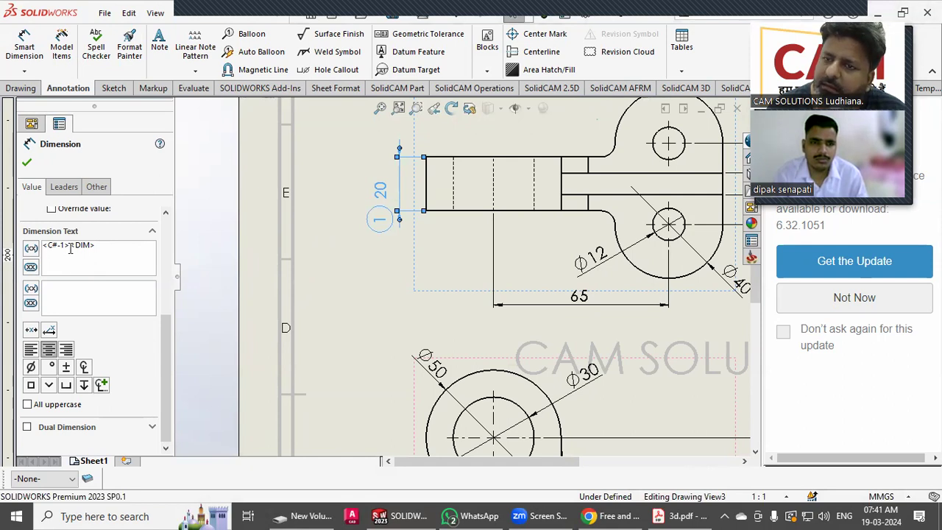
pyautogui.moveTo(376, 230); pyautogui.dragTo(381, 225)
pyautogui.click(26, 162)
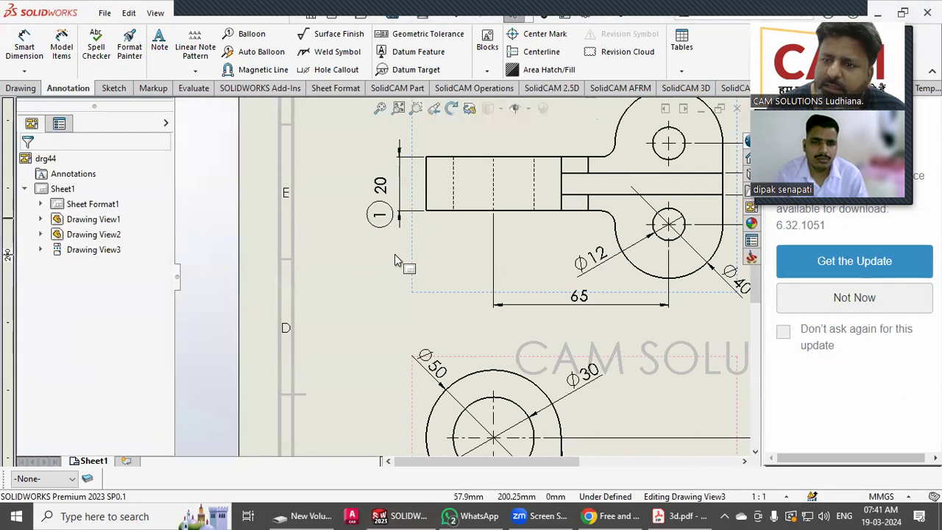
# Step: Prefix the horizontal boss-to-hole center distance dimension in the upper view with the circled 2 symbol
pyautogui.click(579, 297)
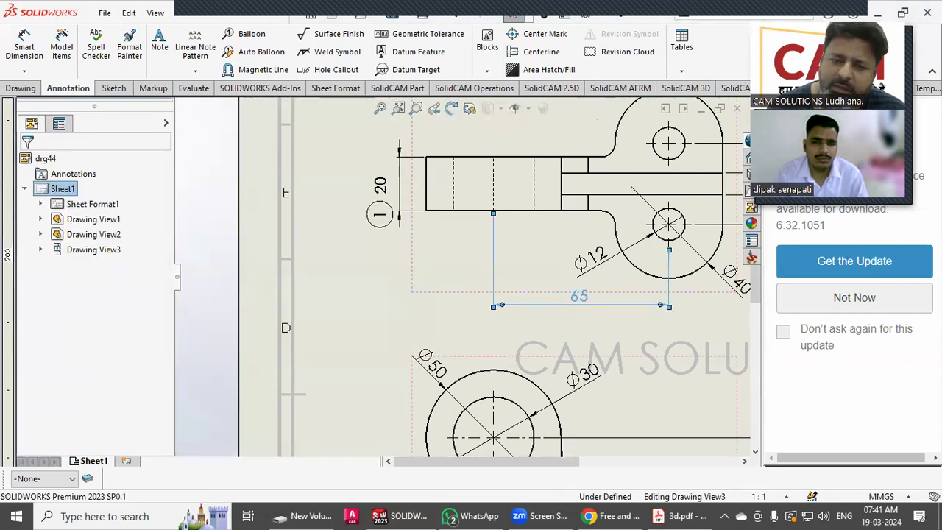
pyautogui.scroll(-5, 158, 382)
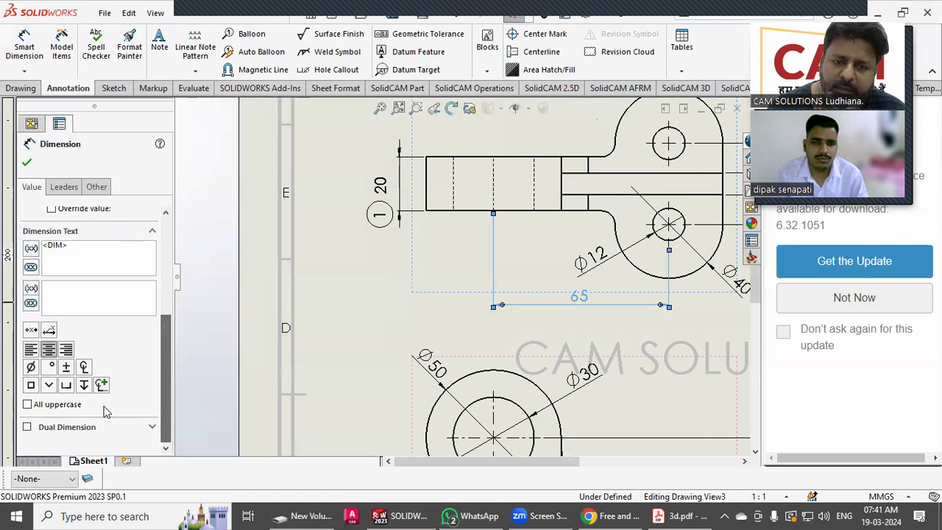
pyautogui.click(102, 386)
pyautogui.click(141, 396)
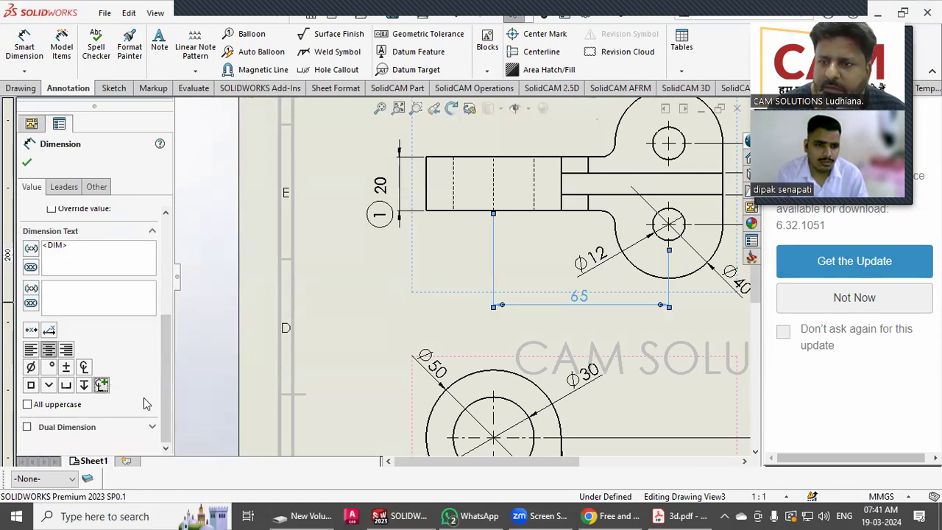
pyautogui.click(363, 378)
# Step: Prefix the small hole's diameter dimension in the upper view with the circled 3 symbol and shift its text slightly upward
pyautogui.click(597, 274)
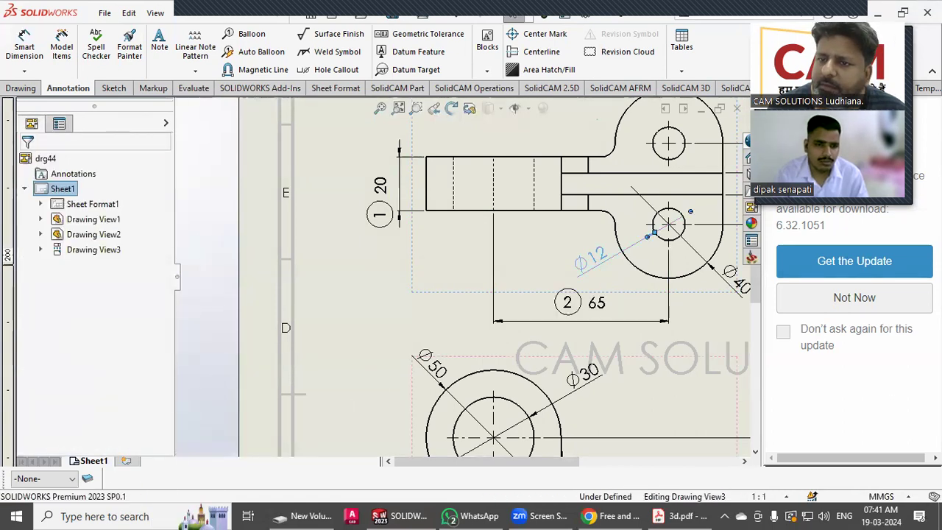
pyautogui.scroll(-5, 166, 436)
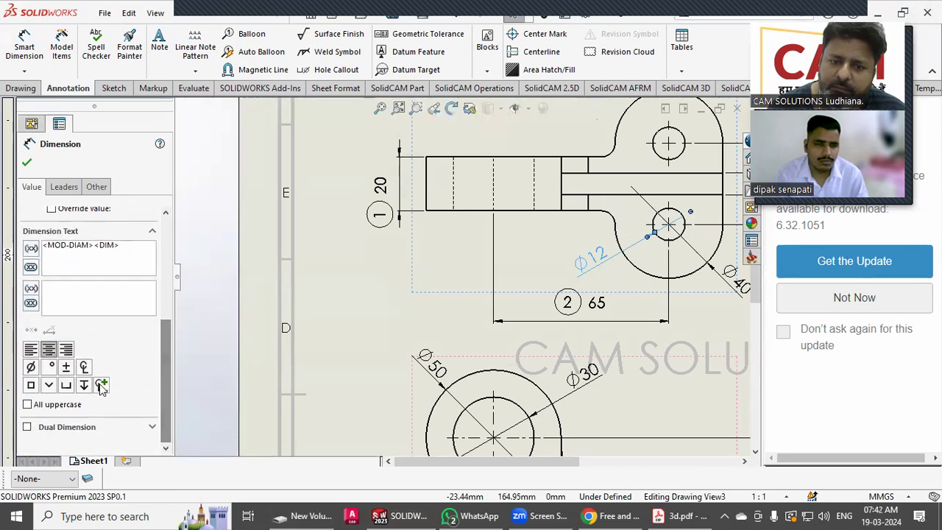
pyautogui.click(101, 385)
pyautogui.click(162, 395)
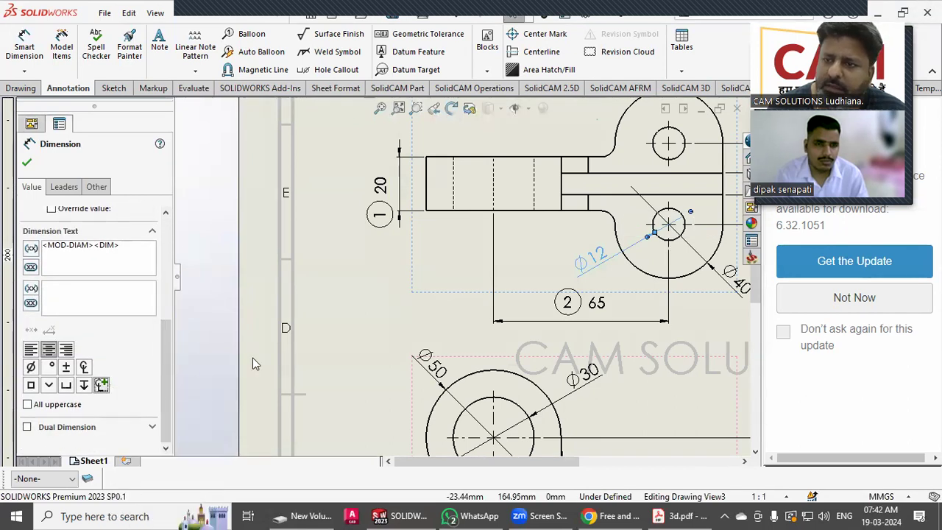
pyautogui.click(368, 330)
pyautogui.moveTo(571, 274)
pyautogui.mouseDown()
pyautogui.moveTo(563, 264)
pyautogui.moveTo(575, 256)
pyautogui.mouseUp()
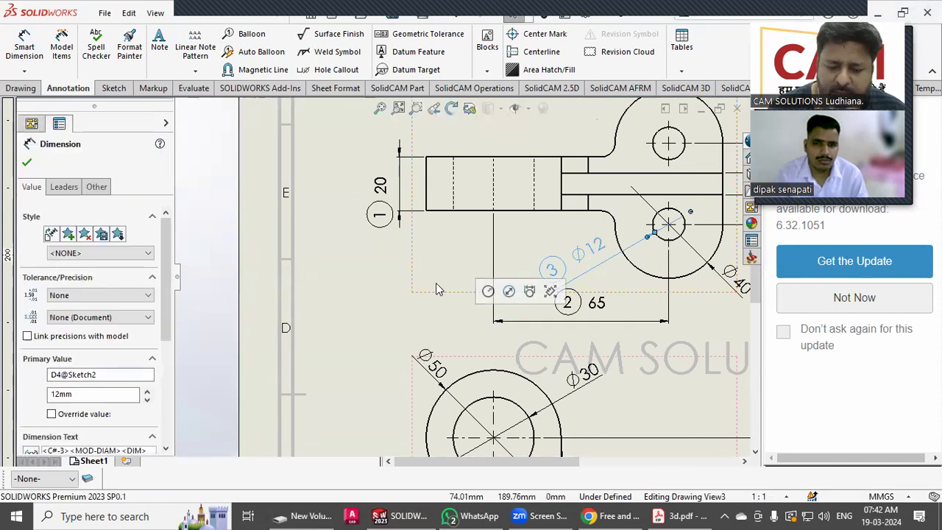
pyautogui.click(399, 283)
# Step: Prefix the rounded lug's outer diameter dimension in the upper view with the circled 4 symbol
pyautogui.scroll(1, 431, 281)
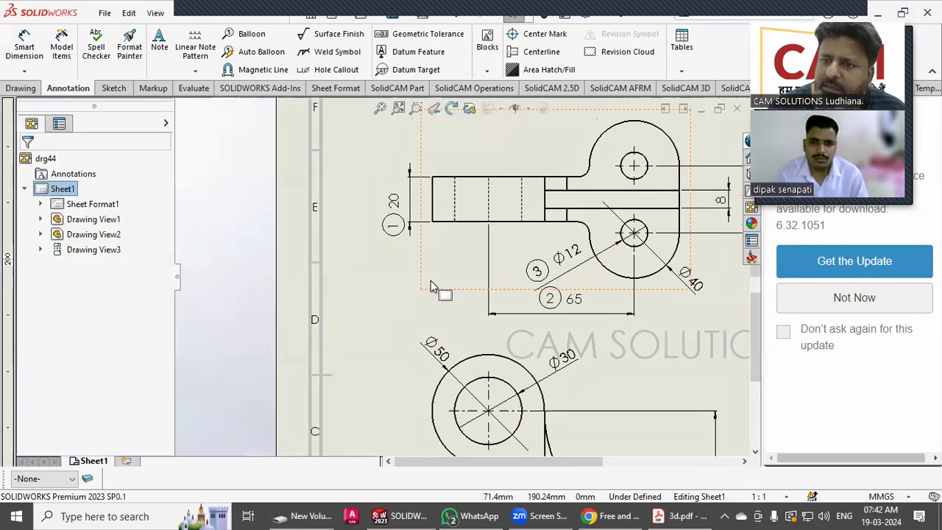
pyautogui.moveTo(446, 295); pyautogui.dragTo(338, 292, button='middle')
pyautogui.click(559, 265)
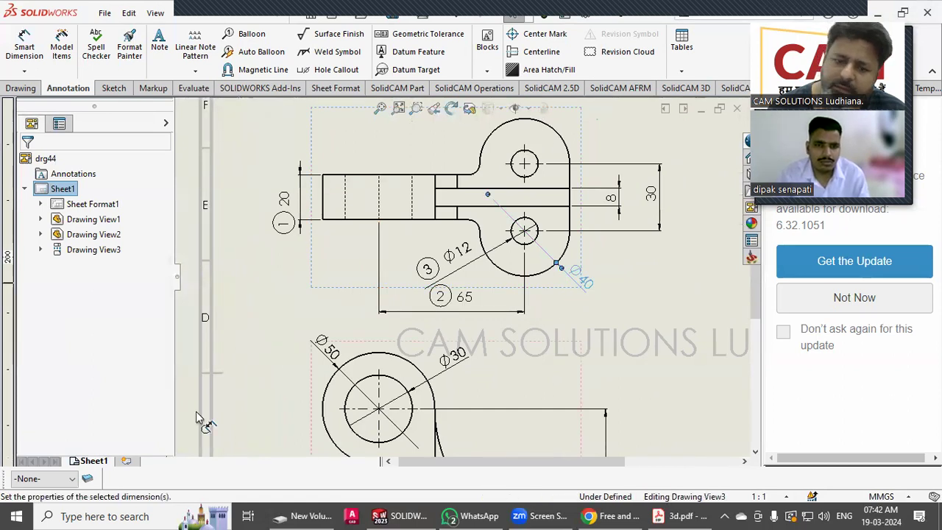
pyautogui.scroll(-5, 165, 311)
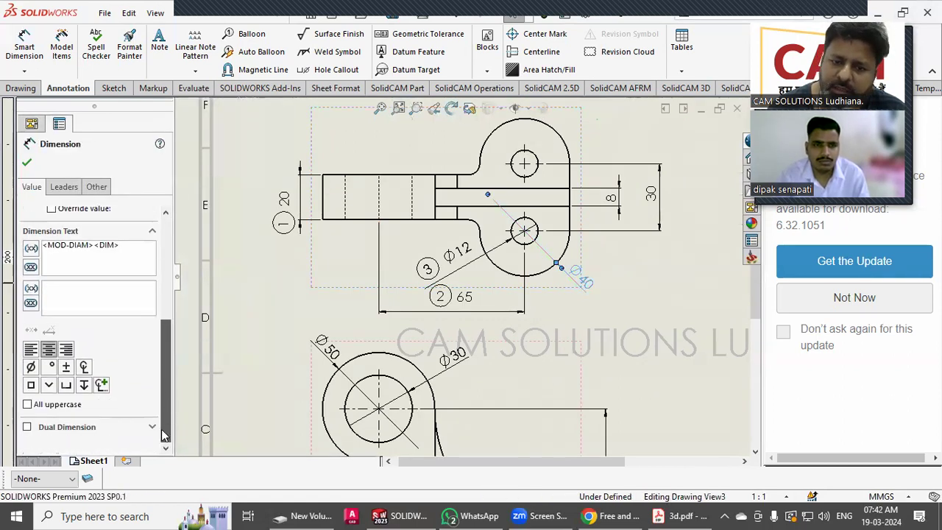
pyautogui.click(102, 385)
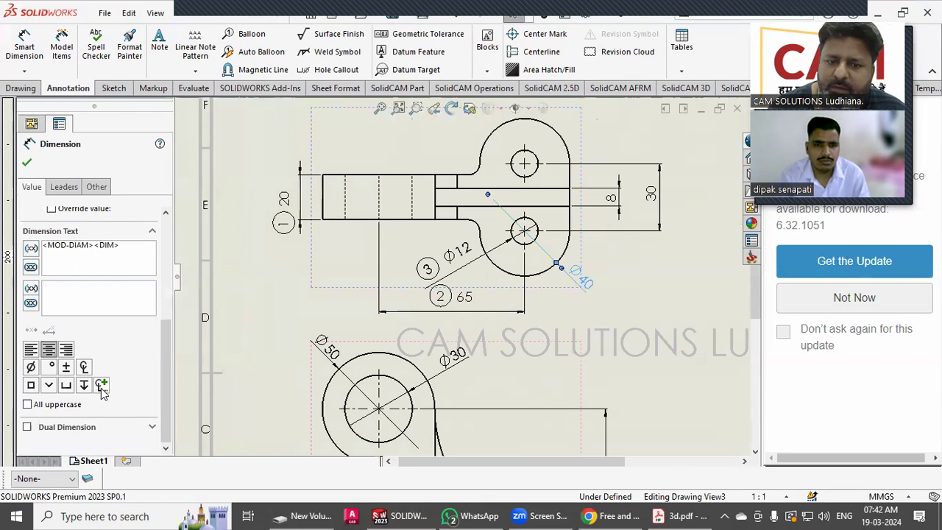
pyautogui.click(182, 395)
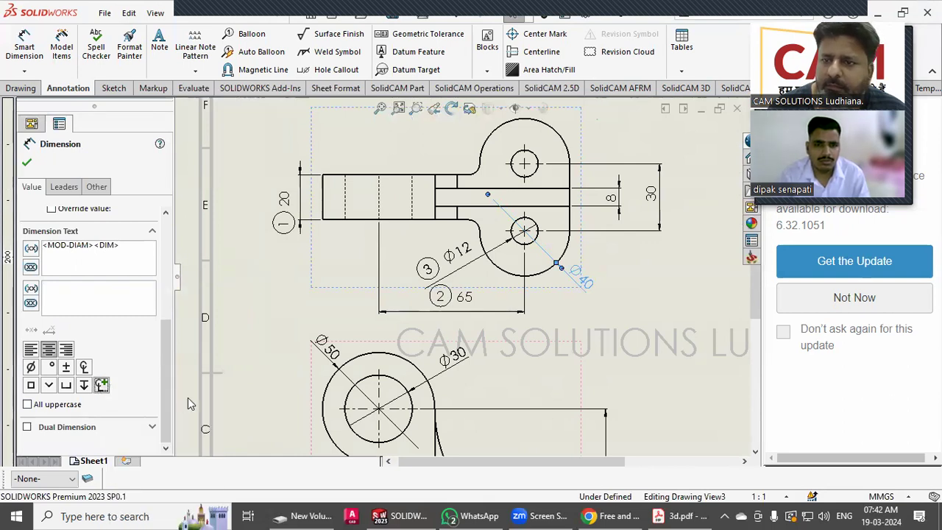
pyautogui.click(603, 302)
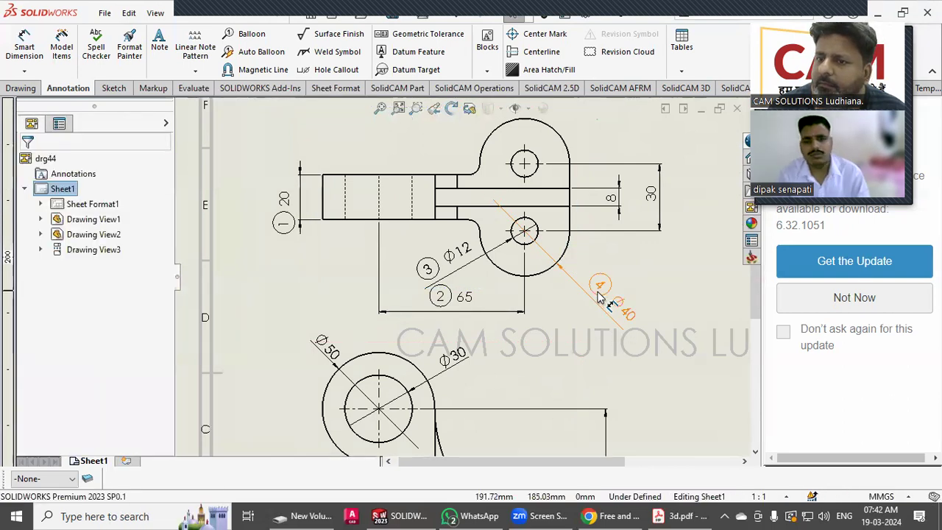
# Step: Prefix the vertical center distance dimension between the two small holes in the upper view with the circled 5 symbol
pyautogui.click(651, 194)
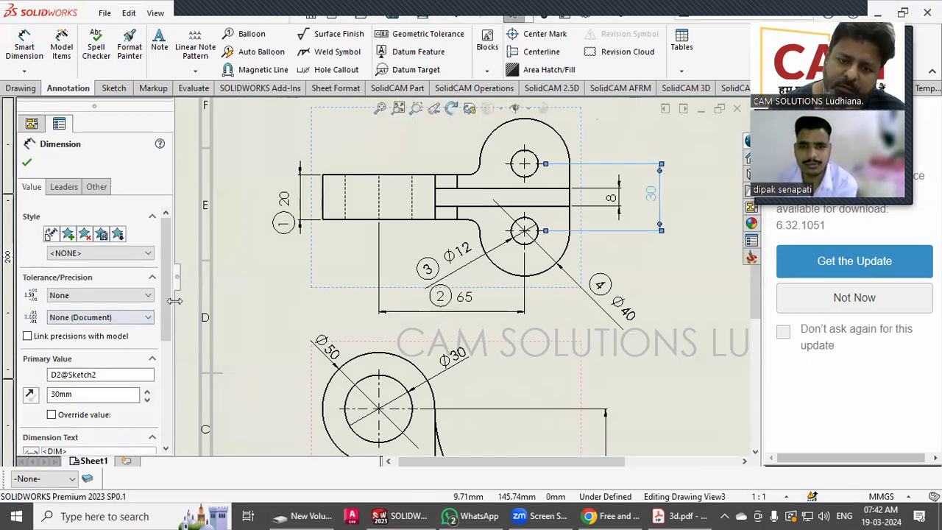
pyautogui.scroll(-5, 96, 331)
pyautogui.click(102, 390)
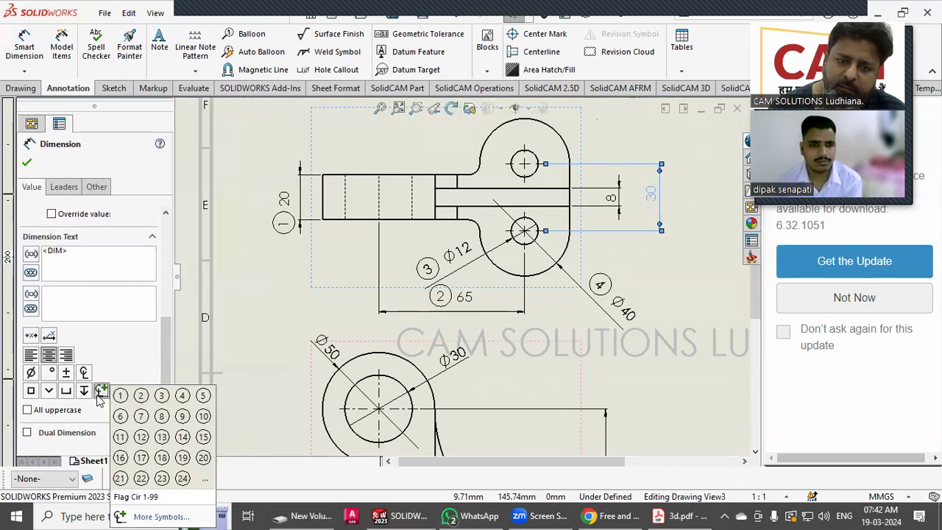
pyautogui.click(203, 397)
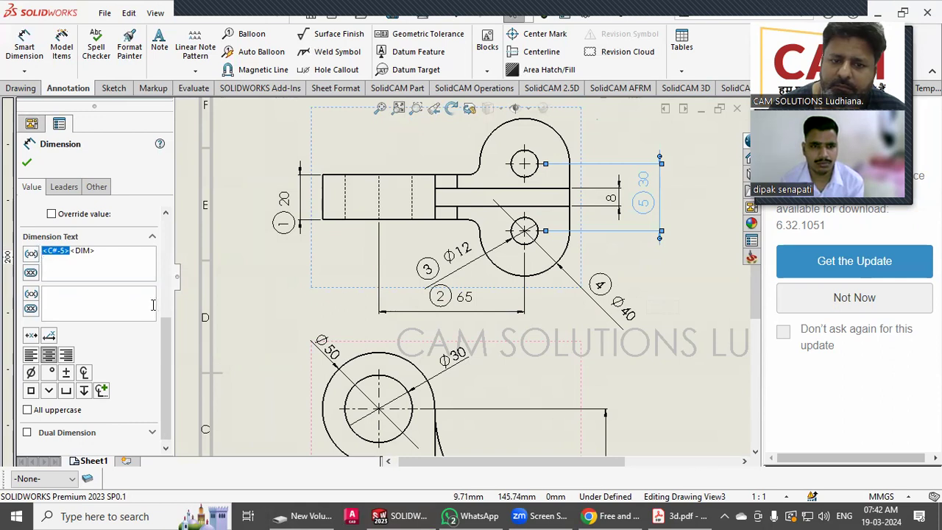
pyautogui.moveTo(166, 355); pyautogui.dragTo(167, 322)
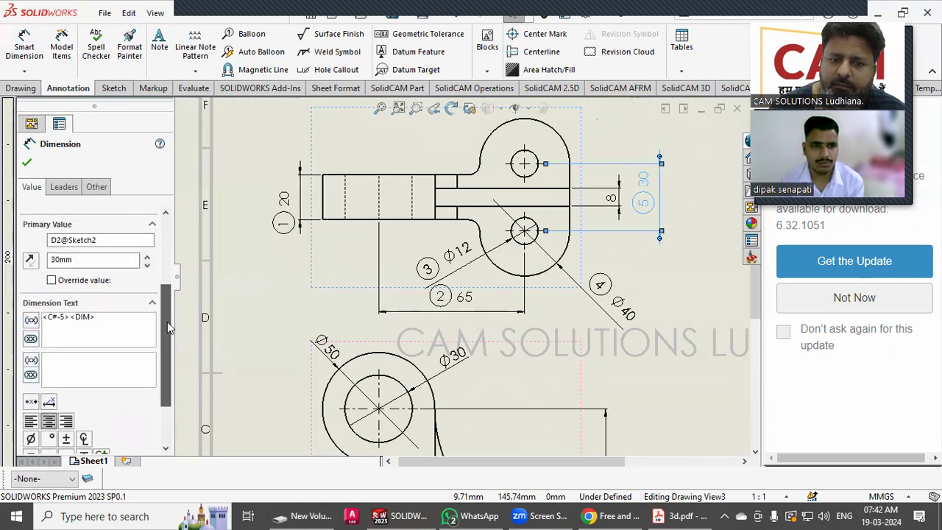
pyautogui.click(688, 286)
# Step: Prefix the rib thickness dimension in the upper view with the circled 6 symbol
pyautogui.click(611, 200)
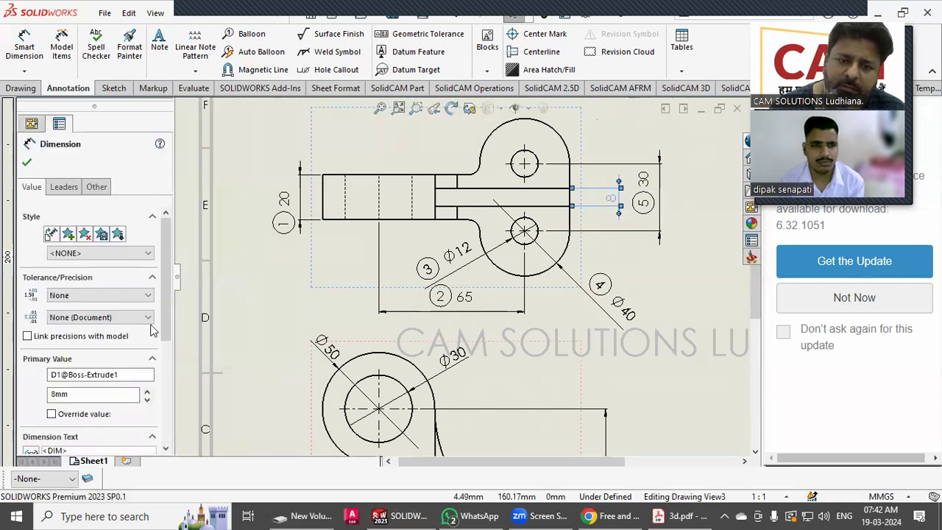
pyautogui.moveTo(161, 312); pyautogui.dragTo(161, 395)
pyautogui.click(102, 406)
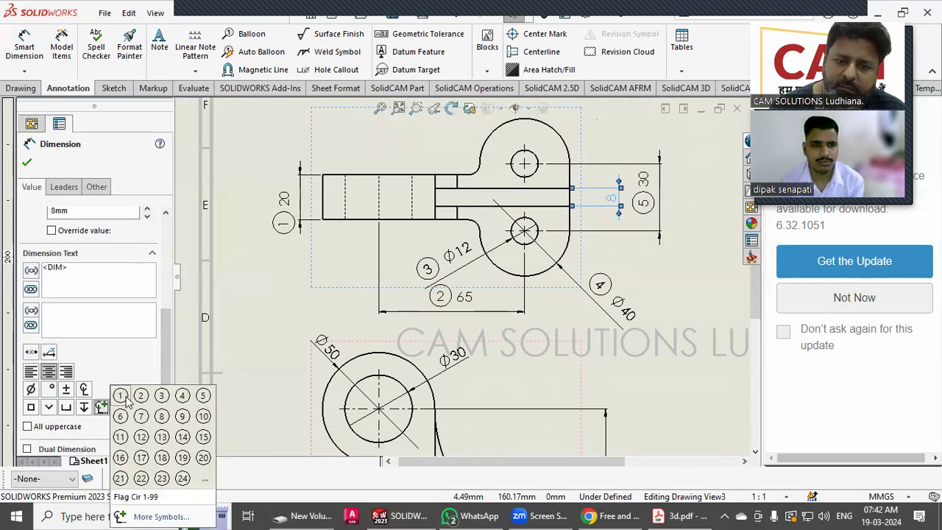
pyautogui.click(121, 412)
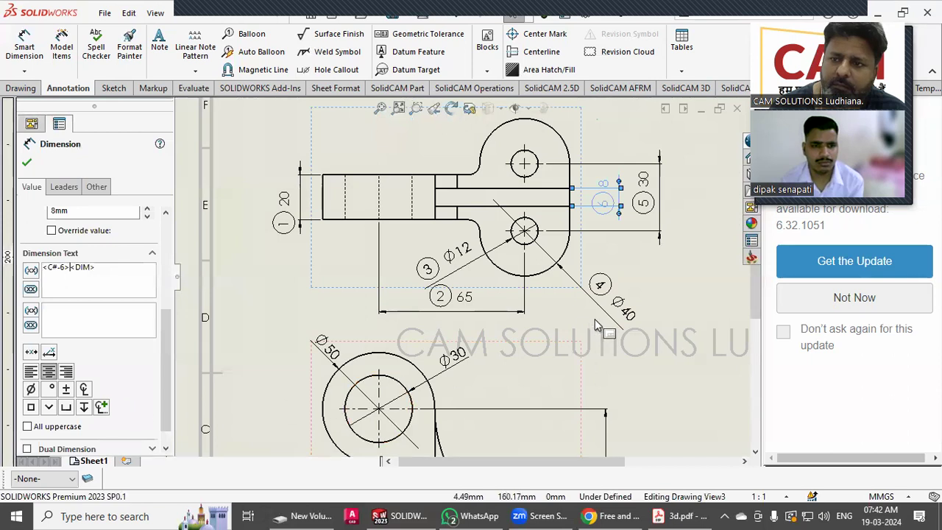
pyautogui.click(690, 286)
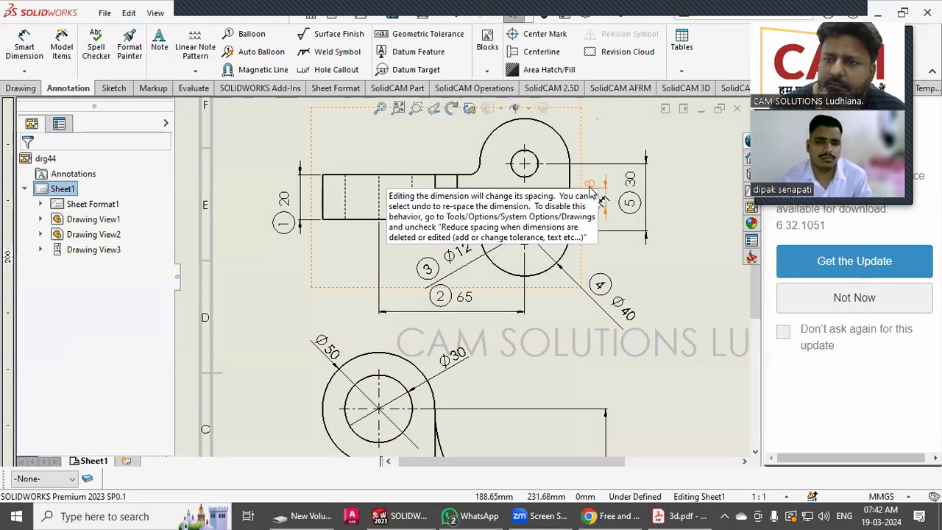
# Step: Move the rib thickness dimension's text slightly downward and away from the lug so its circled flag sits clear
pyautogui.scroll(2, 704, 227)
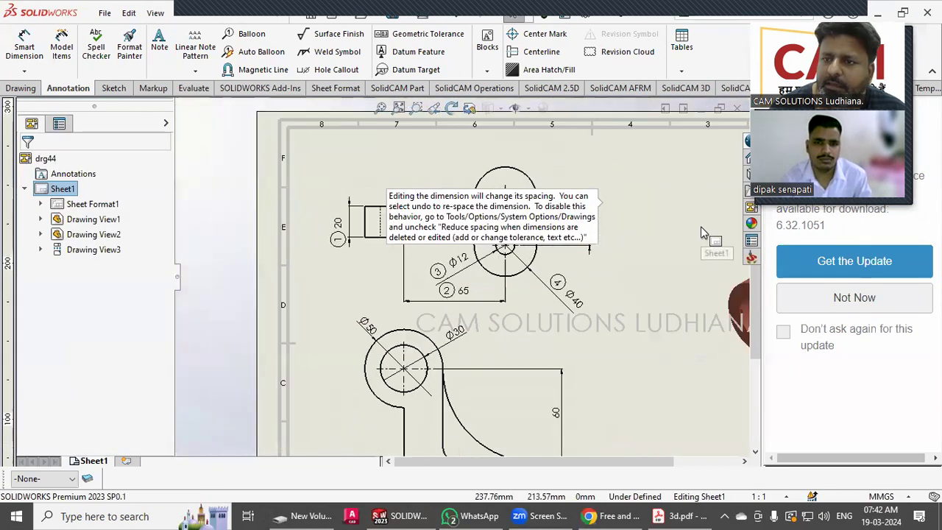
pyautogui.scroll(-3, 479, 276)
pyautogui.scroll(-3, 698, 202)
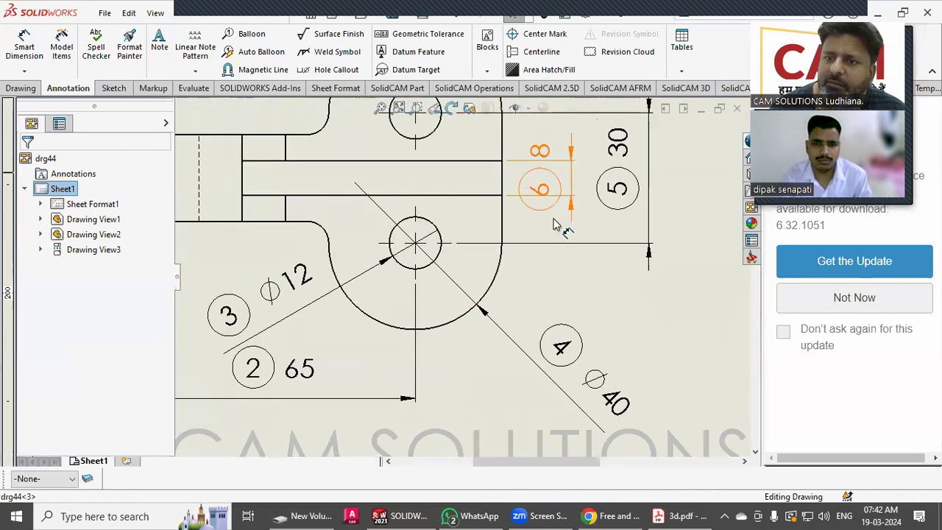
pyautogui.moveTo(548, 184); pyautogui.dragTo(559, 257)
pyautogui.moveTo(563, 210); pyautogui.dragTo(553, 213)
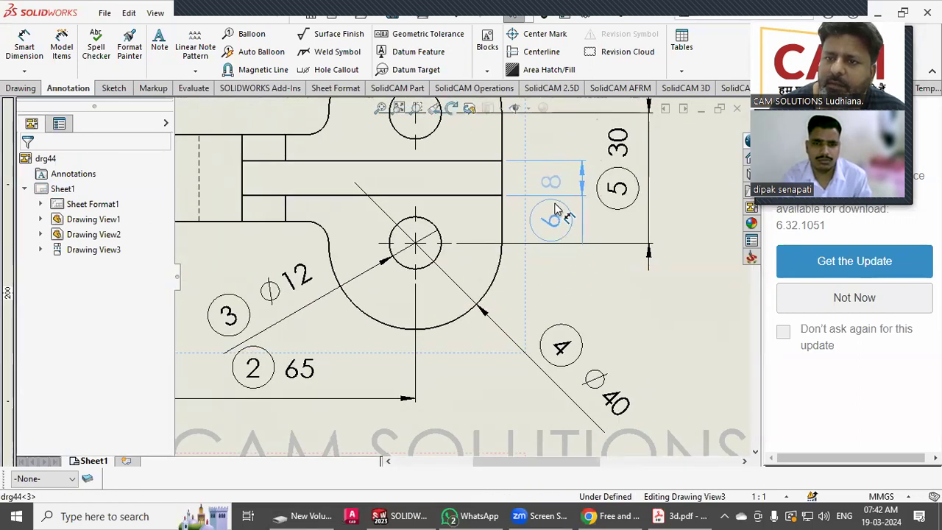
pyautogui.click(670, 302)
# Step: Prefix the vertical dimension from the boss center to the base plate's top in the lower view with the circled 7 symbol
pyautogui.scroll(4, 669, 302)
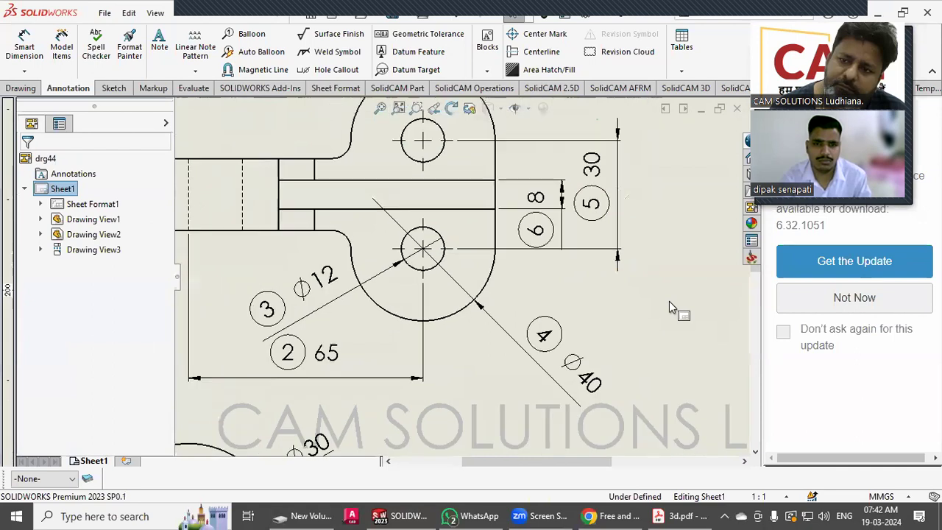
pyautogui.scroll(1, 621, 317)
pyautogui.moveTo(621, 316); pyautogui.dragTo(634, 212, button='middle')
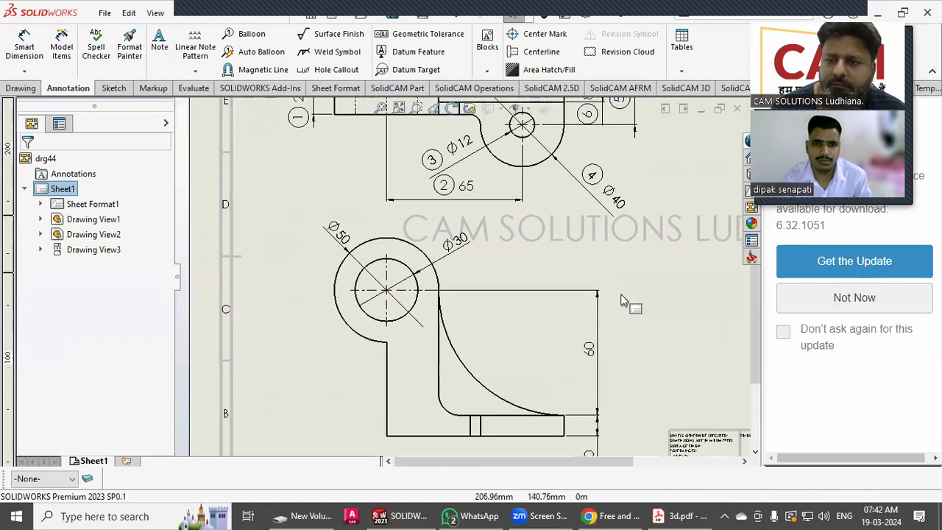
pyautogui.click(591, 349)
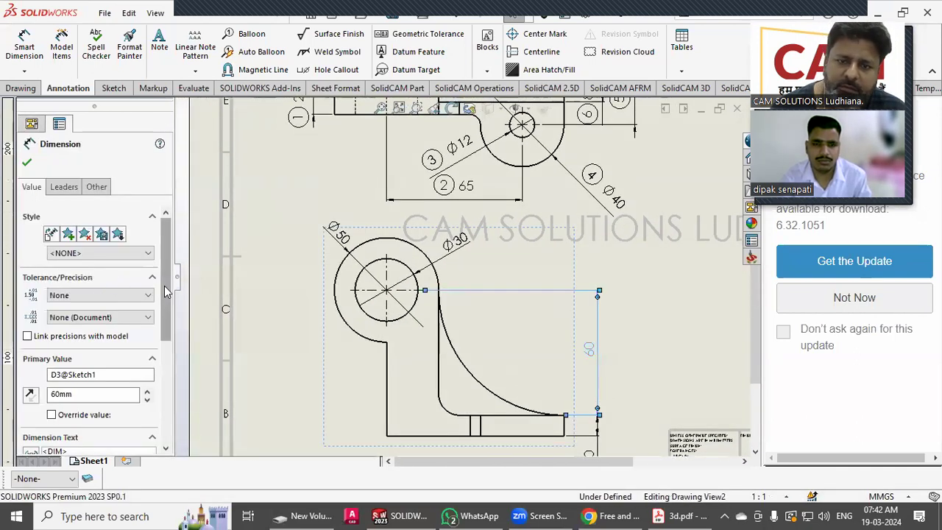
pyautogui.moveTo(164, 285); pyautogui.dragTo(167, 406)
pyautogui.click(102, 385)
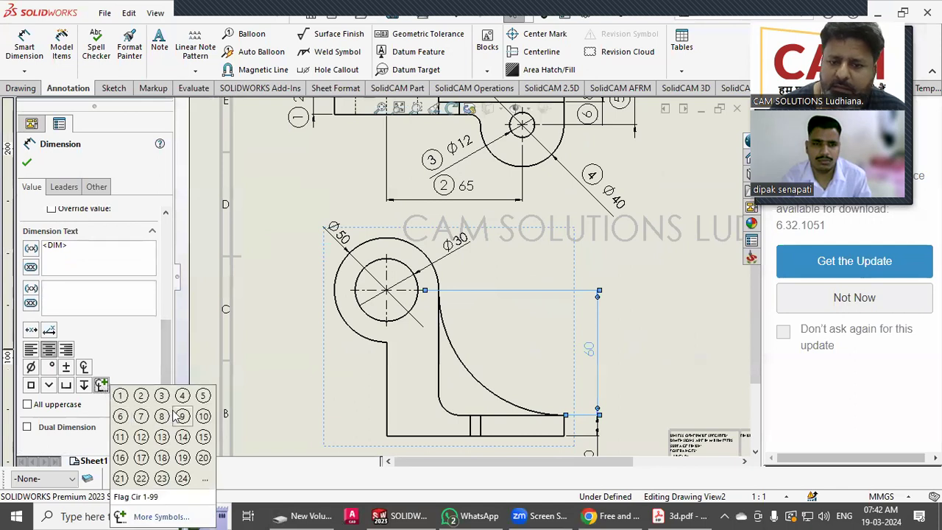
pyautogui.click(140, 416)
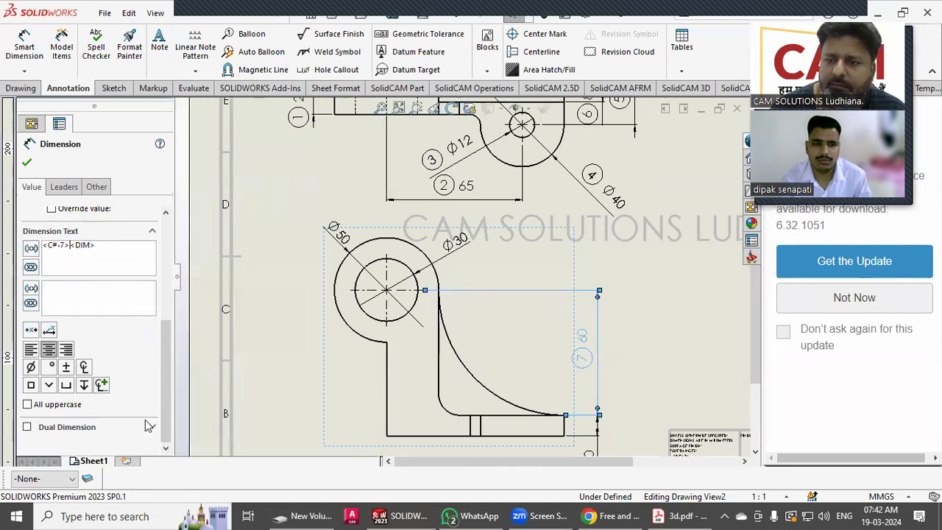
pyautogui.click(540, 337)
# Step: Prefix the base plate thickness dimension in the lower view with the circled 8 symbol
pyautogui.scroll(3, 541, 338)
pyautogui.moveTo(538, 376); pyautogui.dragTo(536, 328, button='middle')
pyautogui.click(535, 329)
pyautogui.scroll(-5, 111, 331)
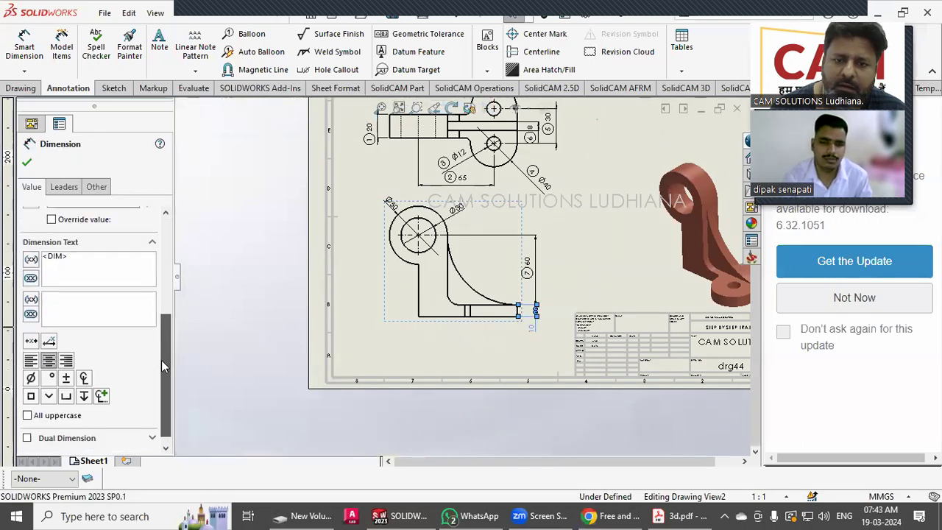
pyautogui.click(101, 385)
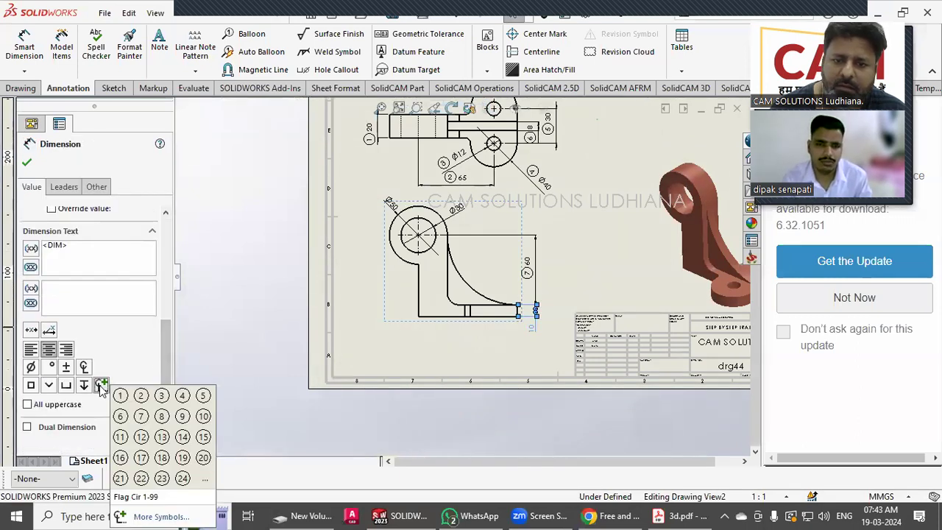
pyautogui.click(160, 416)
pyautogui.click(381, 374)
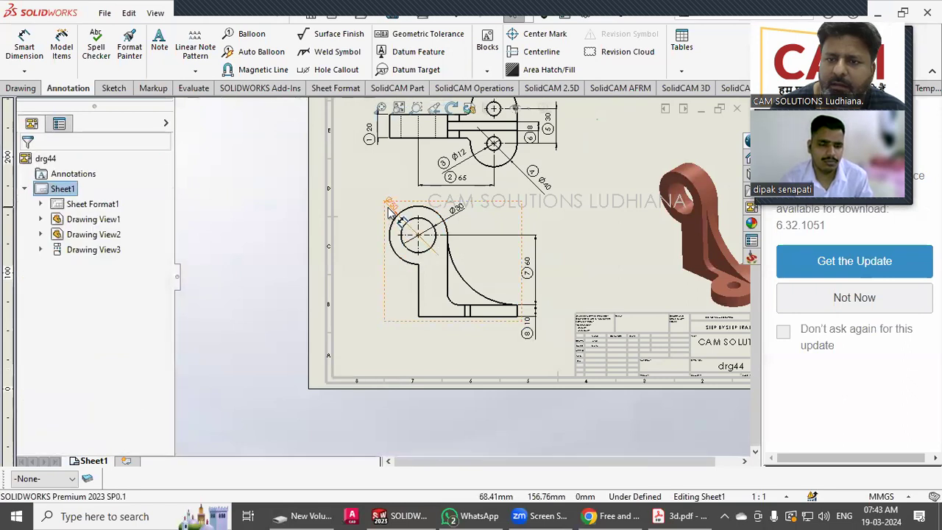
# Step: Prefix the boss's outer diameter dimension in the lower view with the circled 9 symbol
pyautogui.click(392, 212)
pyautogui.scroll(-5, 114, 353)
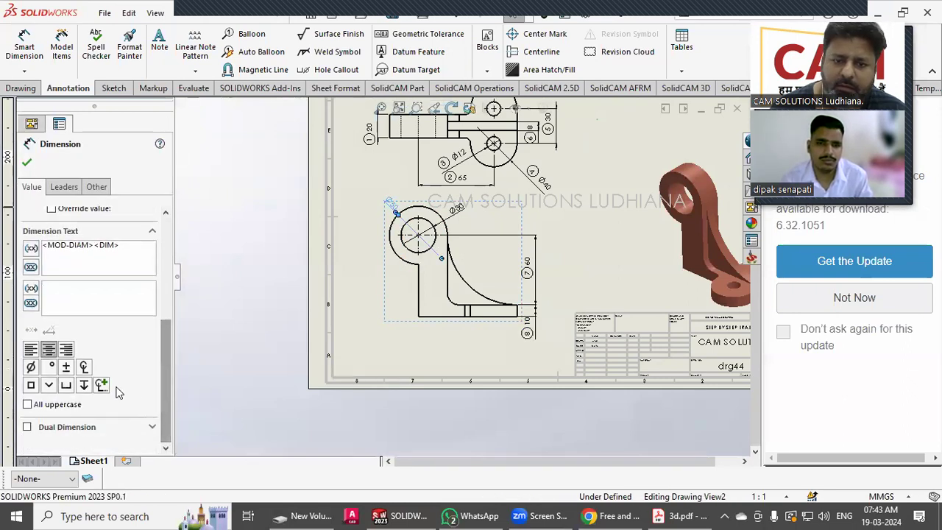
pyautogui.click(102, 384)
pyautogui.click(160, 416)
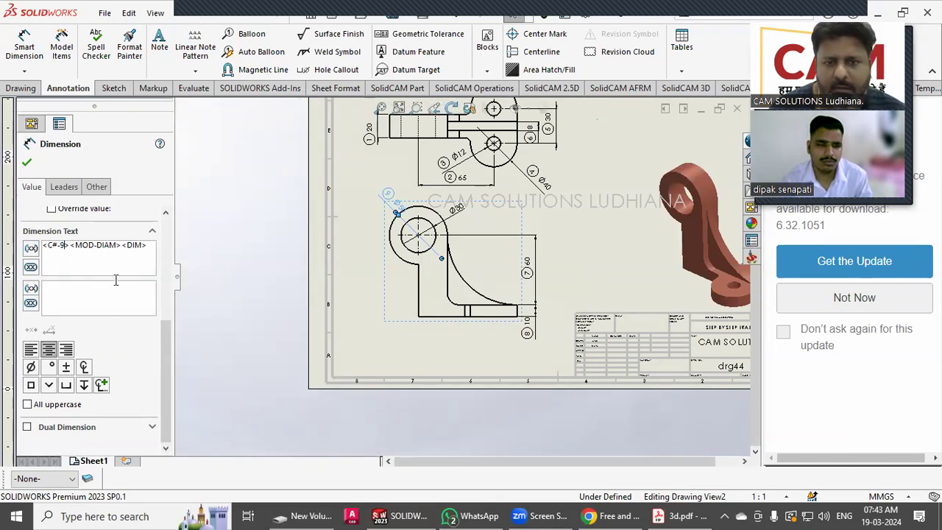
pyautogui.click(235, 290)
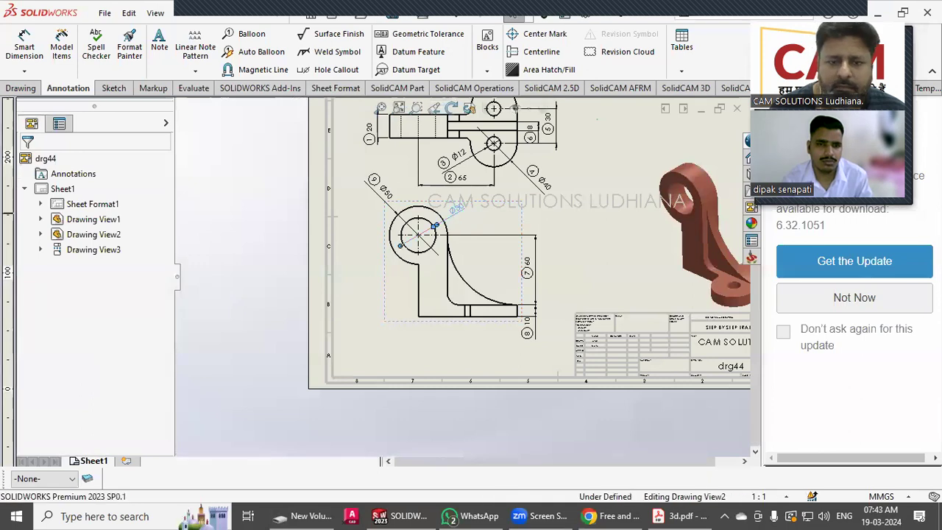
# Step: Prefix the boss's bore diameter dimension in the lower view with the circled 10 symbol
pyautogui.click(456, 209)
pyautogui.scroll(-5, 88, 331)
pyautogui.click(101, 403)
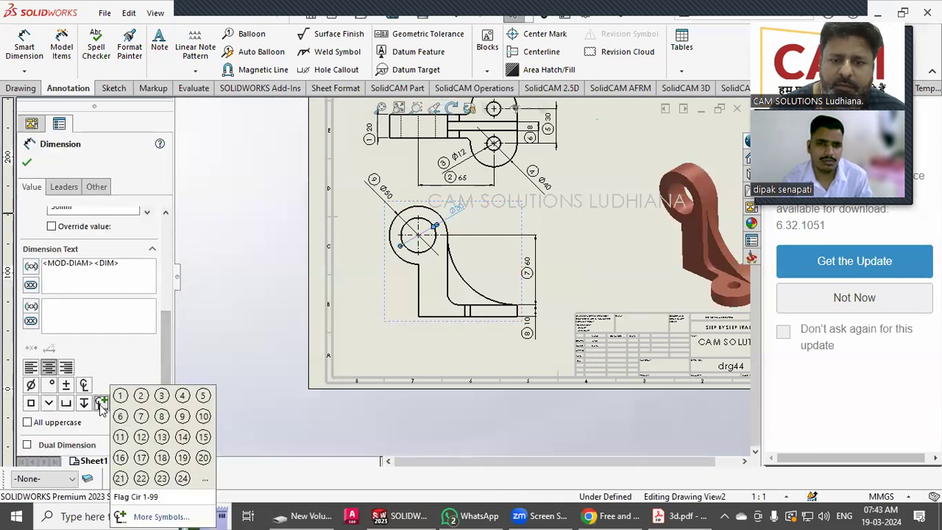
pyautogui.click(203, 416)
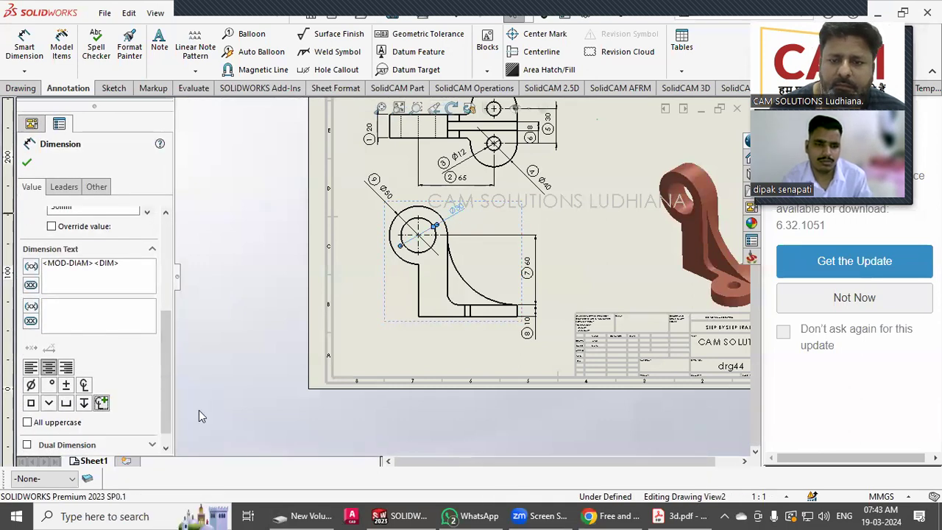
pyautogui.click(338, 318)
# Step: Move the boss's outer and bore diameter dimension texts in the lower view closer to the boss
pyautogui.scroll(-2, 384, 193)
pyautogui.moveTo(384, 202); pyautogui.dragTo(402, 221)
pyautogui.moveTo(521, 217); pyautogui.dragTo(494, 229)
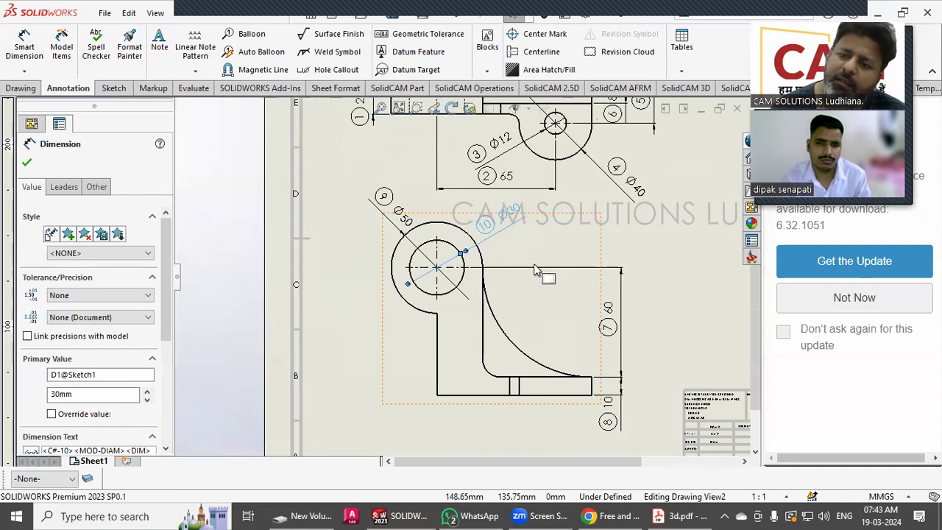
pyautogui.click(533, 263)
pyautogui.scroll(2, 532, 264)
pyautogui.moveTo(634, 282); pyautogui.dragTo(572, 310, button='middle')
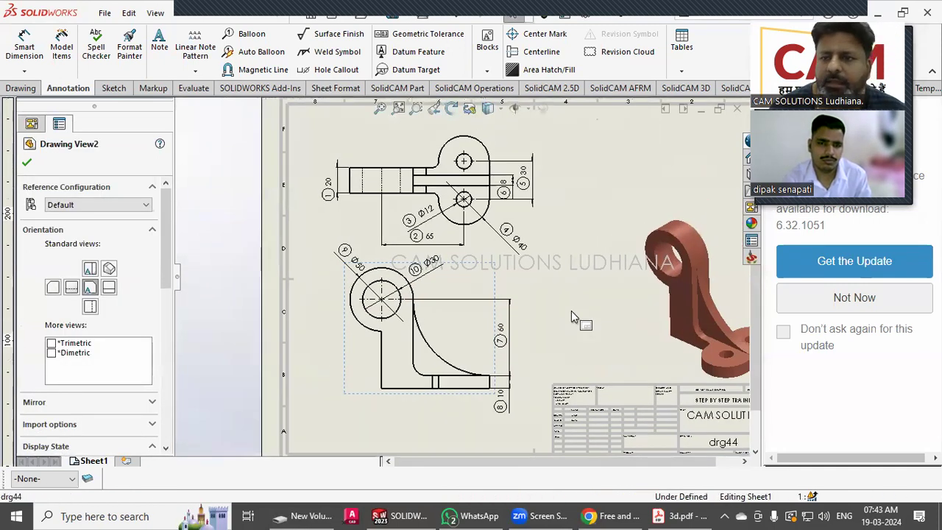
pyautogui.click(573, 316)
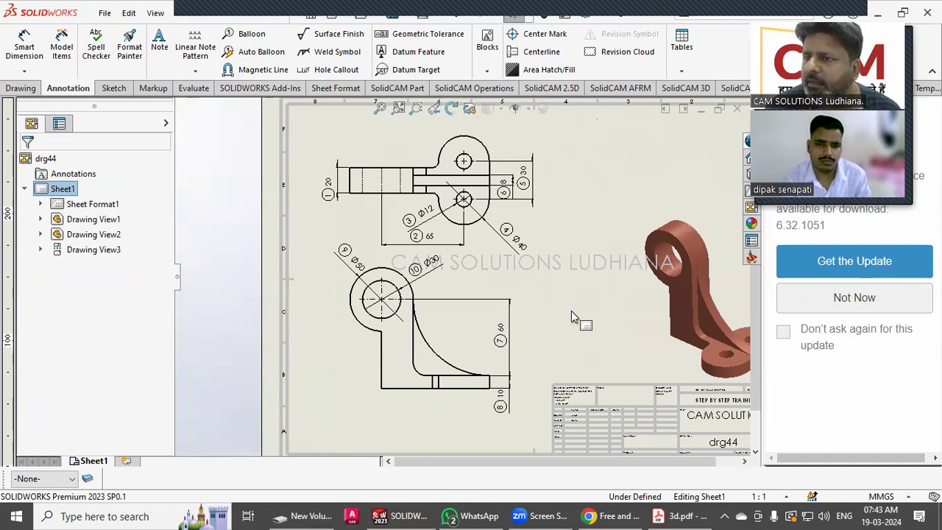
# Step: Add "2 HOLES" before the diameter symbol and "THRUH" after the value in the upper view's small hole diameter dimension
pyautogui.moveTo(571, 310); pyautogui.dragTo(537, 306, button='middle')
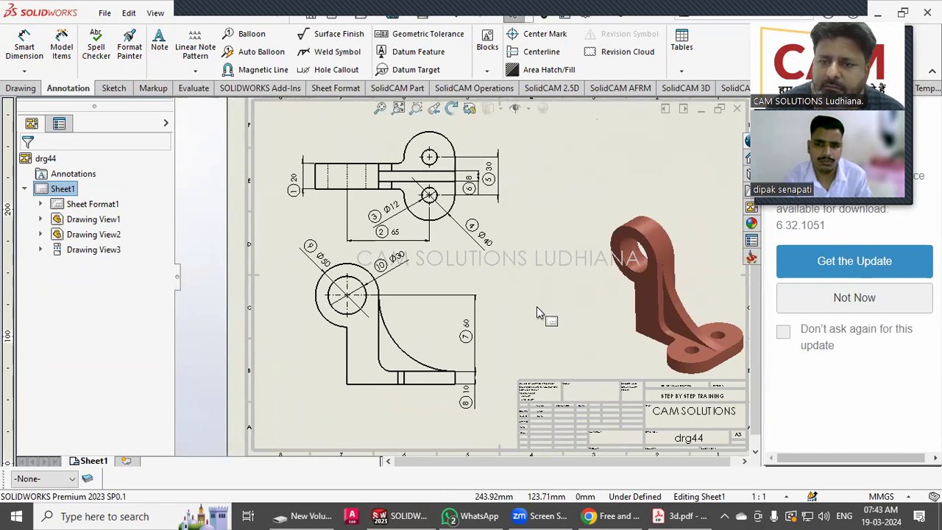
pyautogui.moveTo(536, 306); pyautogui.dragTo(517, 308, button='middle')
pyautogui.scroll(-4, 465, 295)
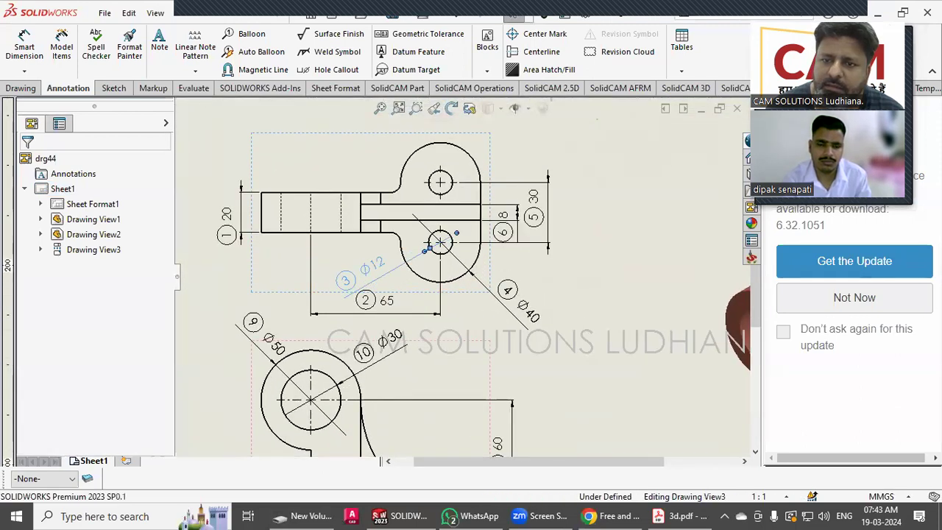
pyautogui.click(363, 270)
pyautogui.scroll(-5, 163, 333)
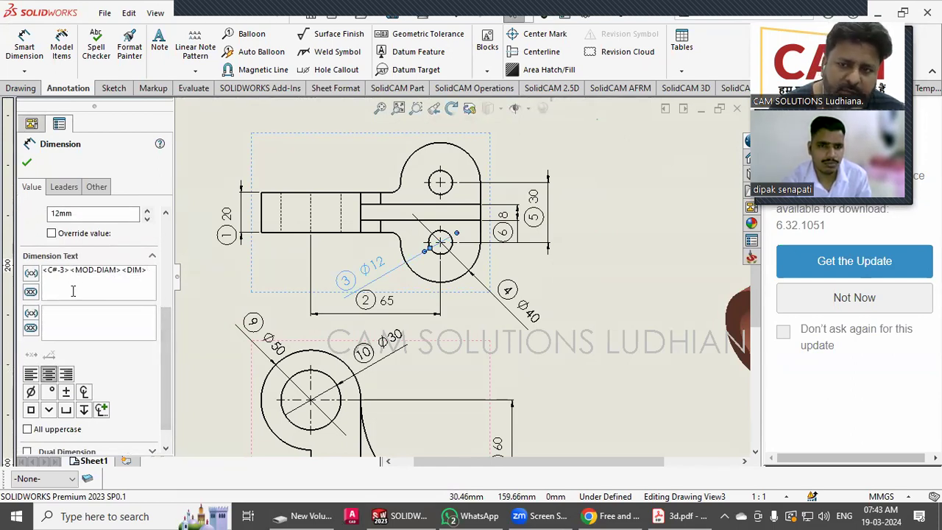
pyautogui.write('2 HOLE')
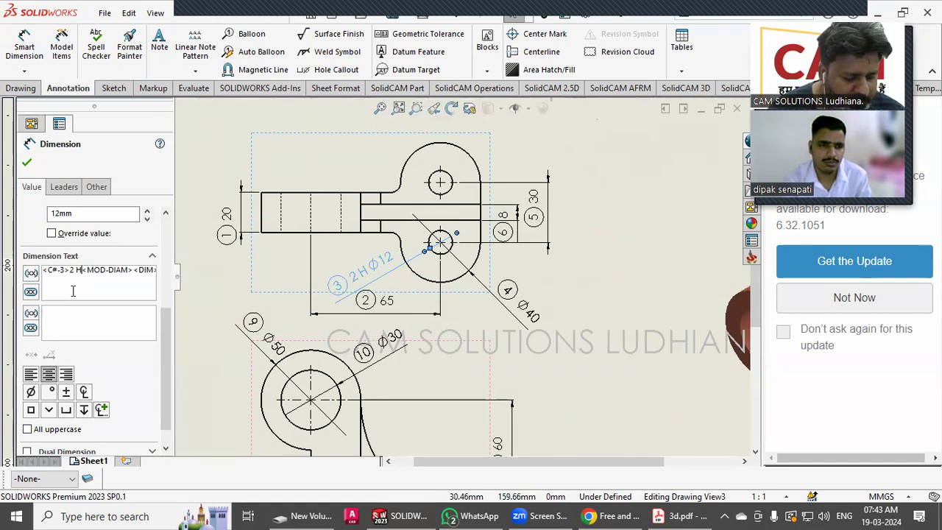
pyautogui.write('S ')
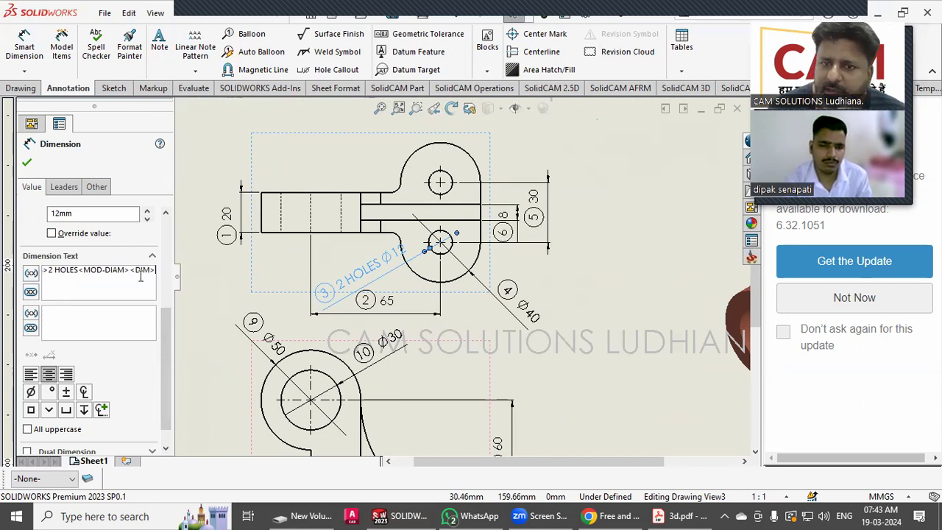
pyautogui.write('  TH')
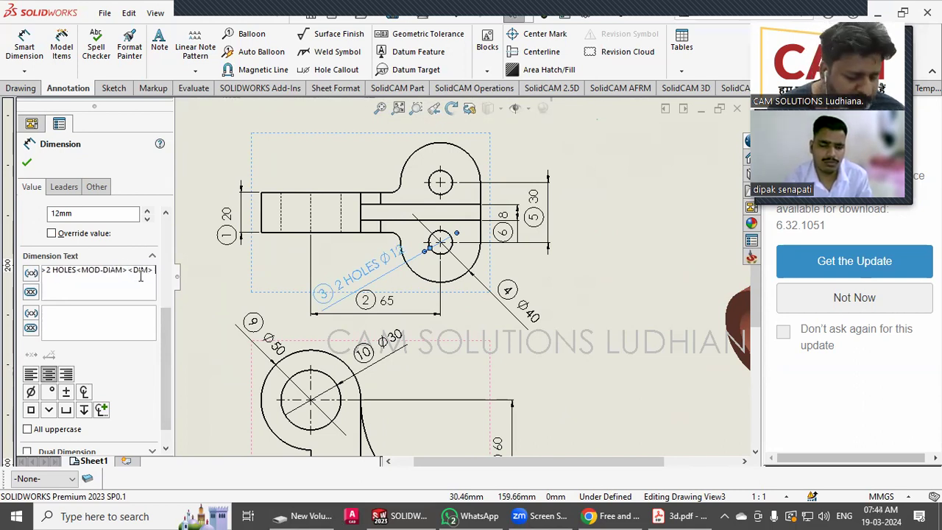
pyautogui.write('R')
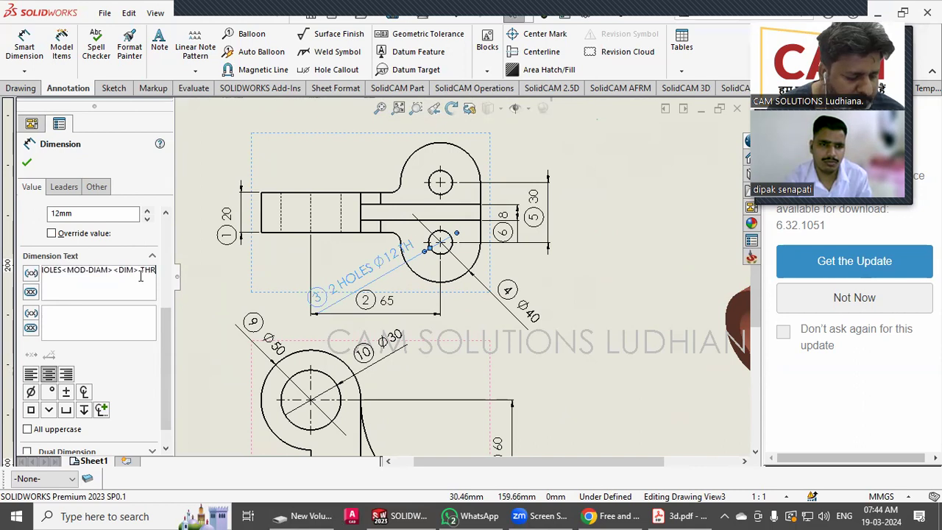
pyautogui.write('UH')
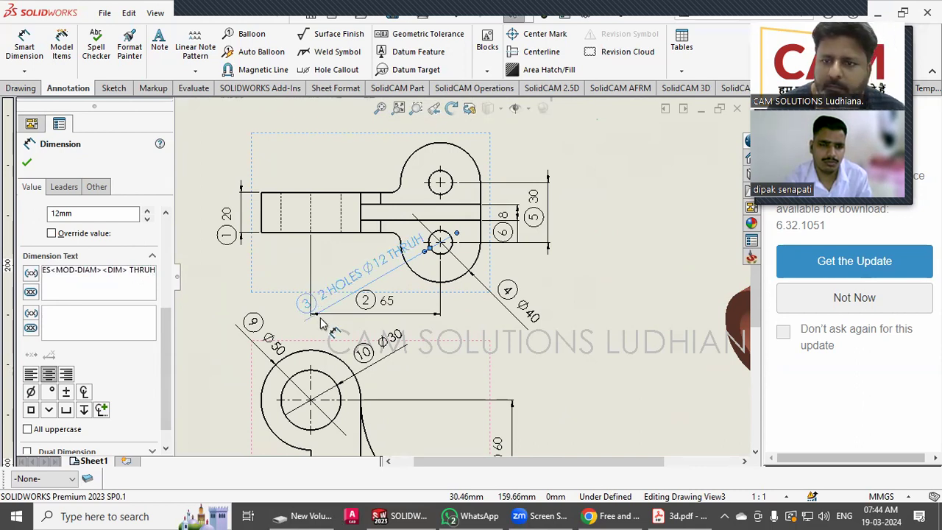
# Step: Move the two-hole diameter callout in the upper view to the space below the rectangular arm
pyautogui.moveTo(322, 321); pyautogui.dragTo(294, 300)
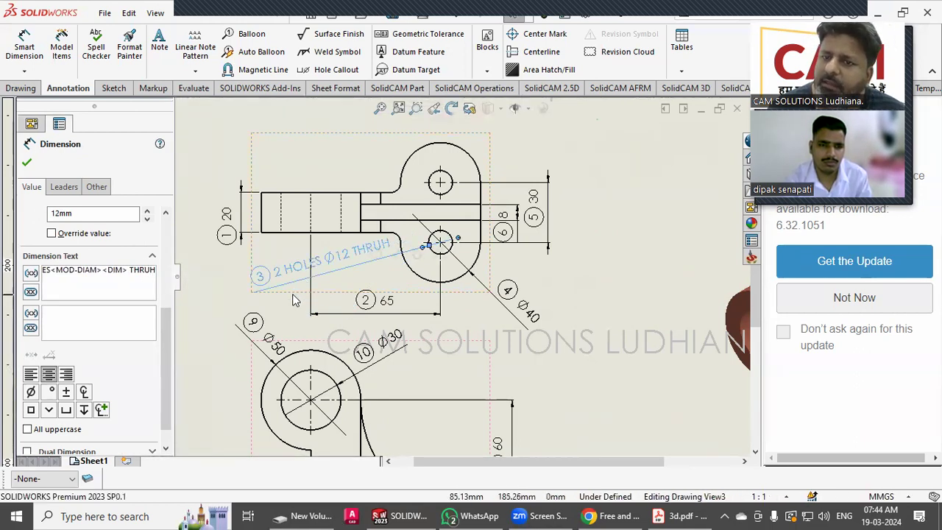
pyautogui.click(300, 304)
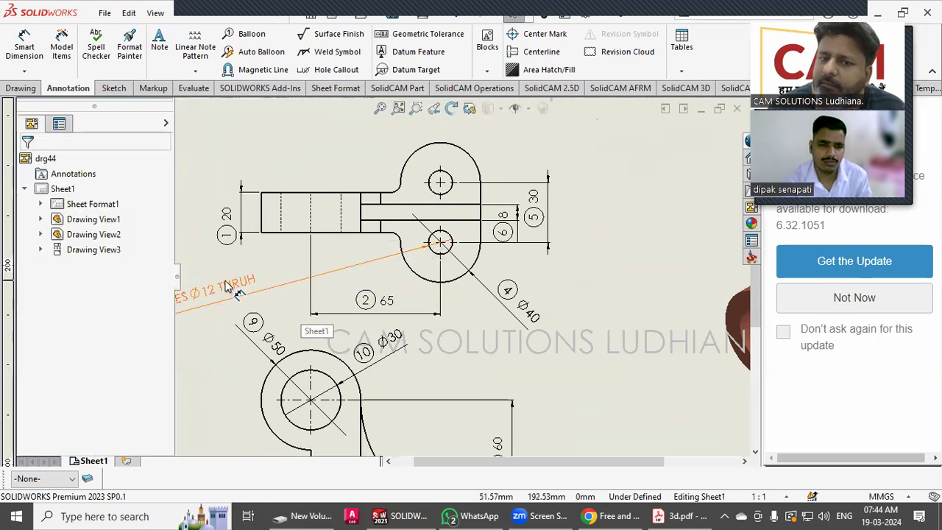
pyautogui.moveTo(234, 289); pyautogui.dragTo(350, 265)
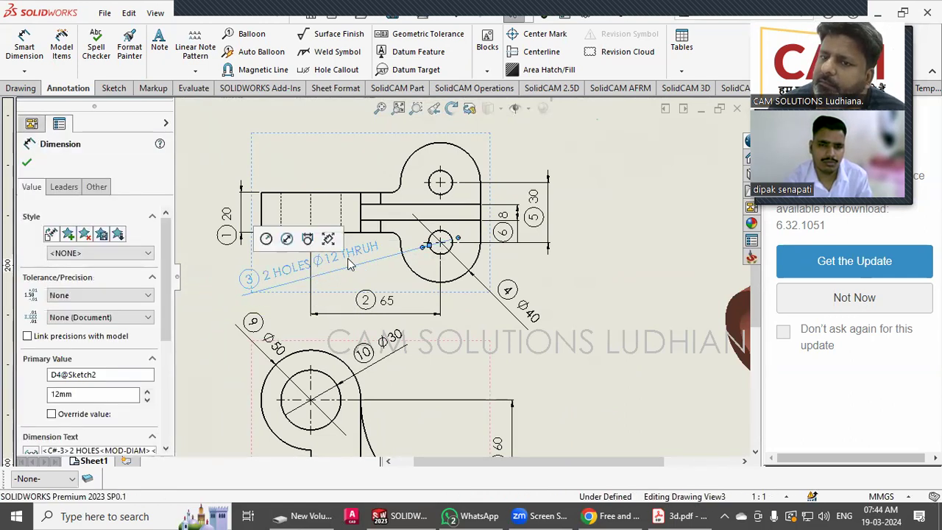
pyautogui.click(556, 336)
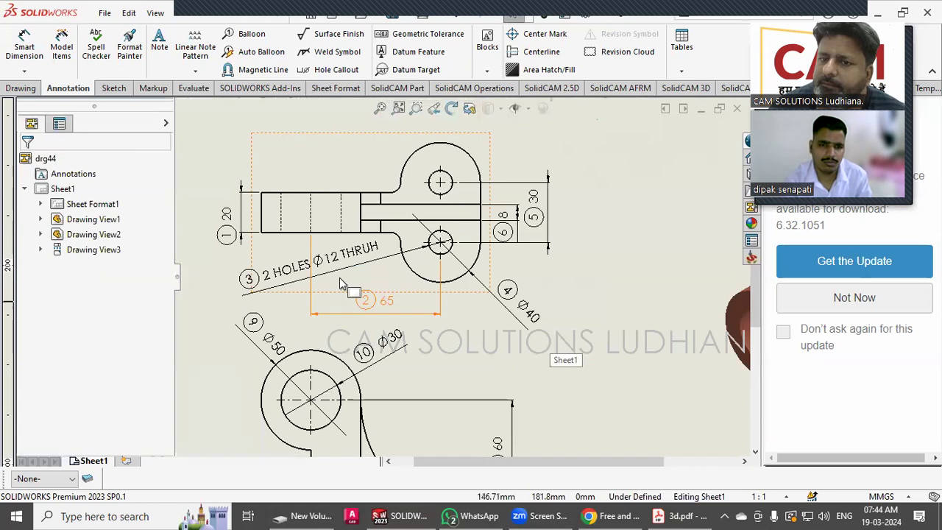
# Step: Move the two-hole diameter callout so its text runs diagonally above the rectangular arm of the upper view
pyautogui.moveTo(335, 265); pyautogui.dragTo(332, 138)
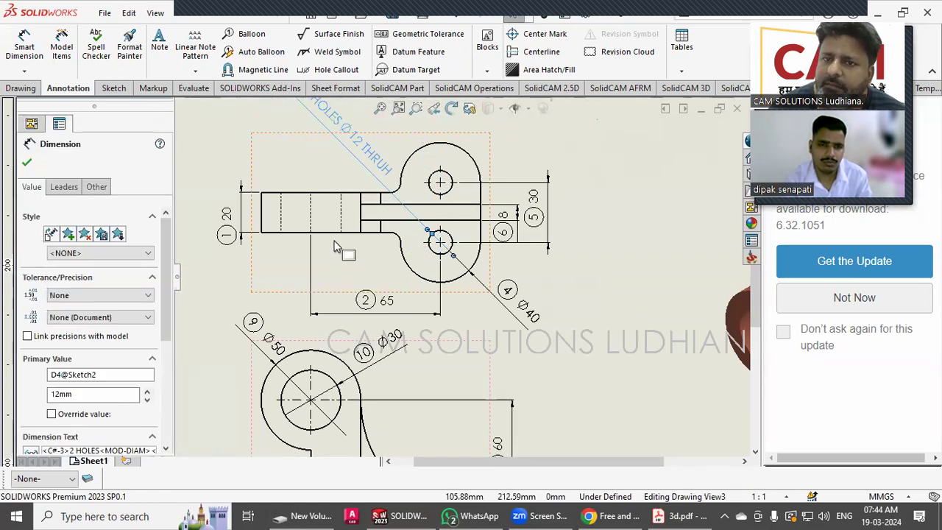
pyautogui.press('Escape')
pyautogui.scroll(3, 337, 247)
pyautogui.scroll(-4, 430, 203)
pyautogui.moveTo(410, 214); pyautogui.dragTo(384, 245)
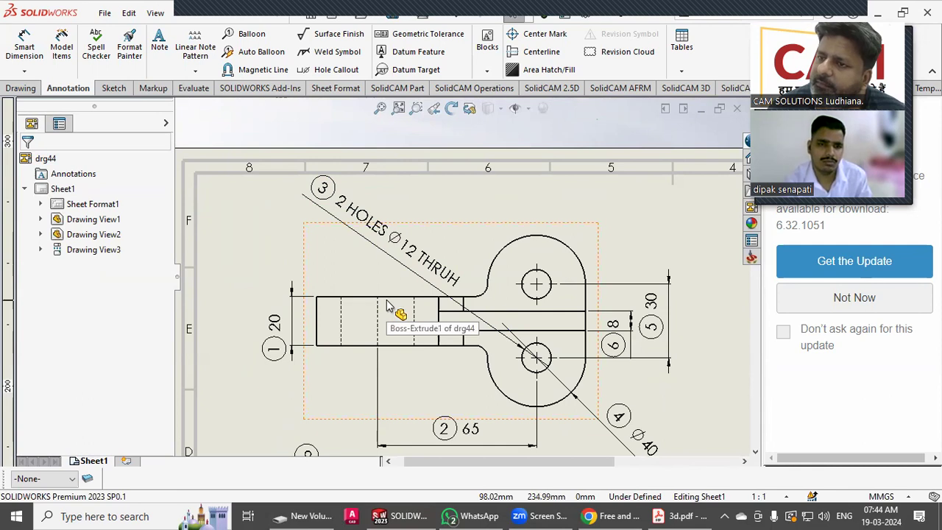
# Step: Change the two-hole callout's leader to the single-arrow solid style and shift its text slightly
pyautogui.click(518, 348)
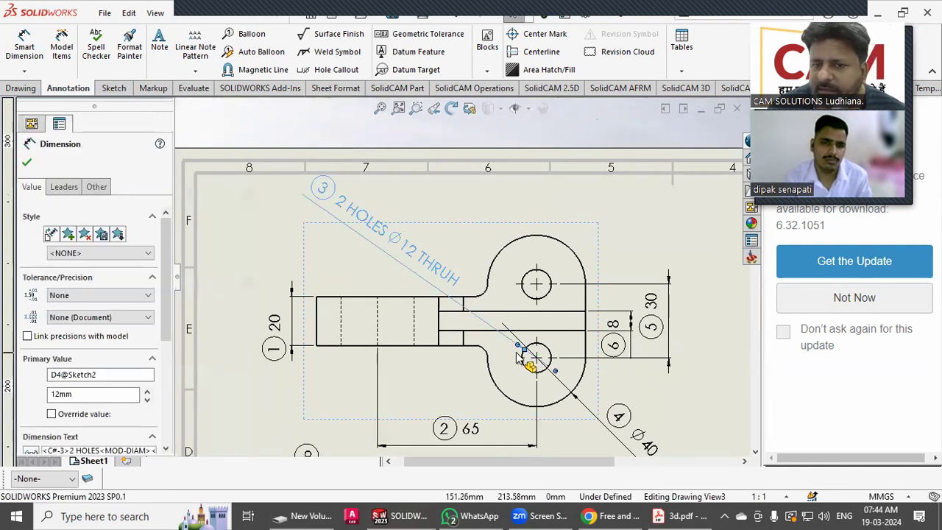
pyautogui.click(65, 187)
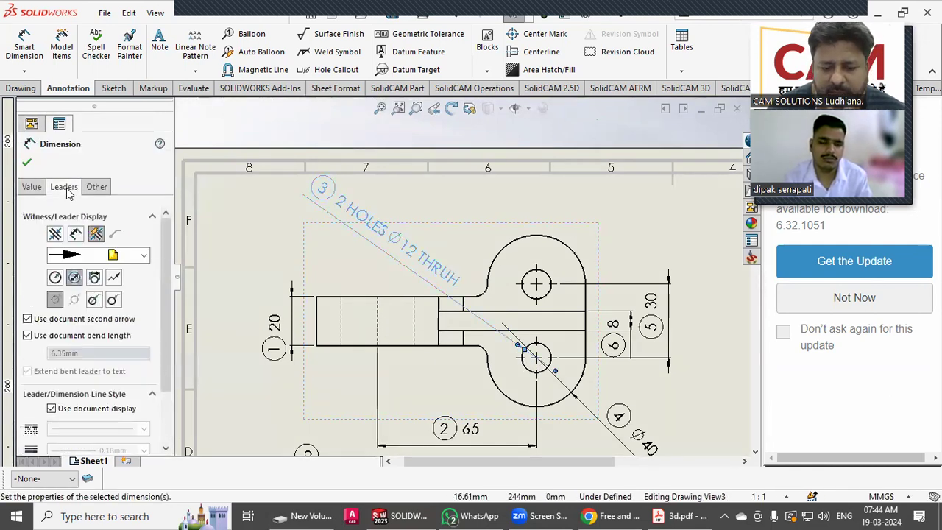
pyautogui.click(113, 300)
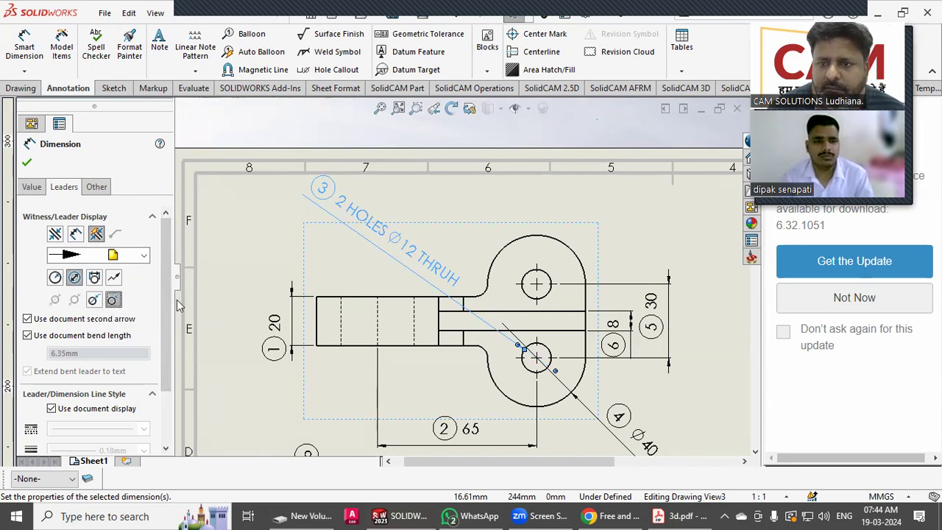
pyautogui.click(94, 299)
pyautogui.moveTo(401, 250); pyautogui.dragTo(406, 248)
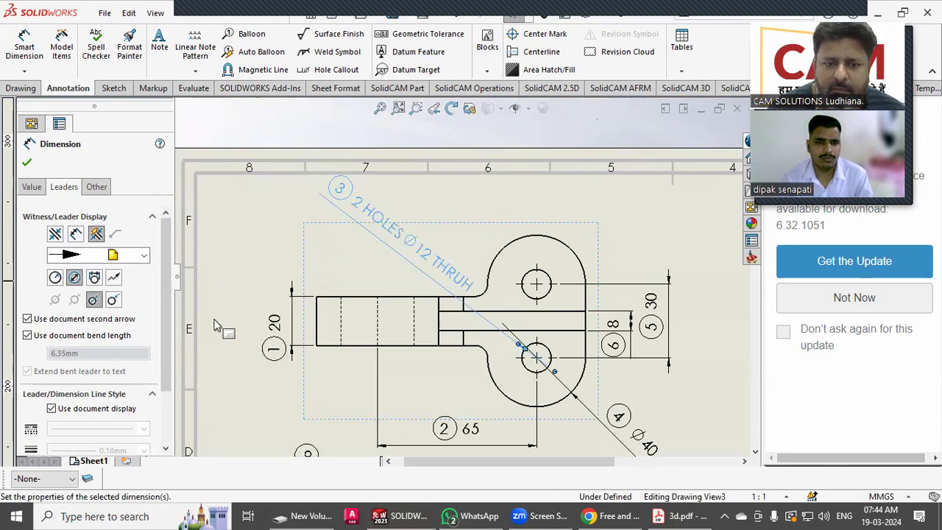
# Step: Try the multi-jog leader and radius display on the two-hole callout, and return it to diameter display
pyautogui.click(119, 278)
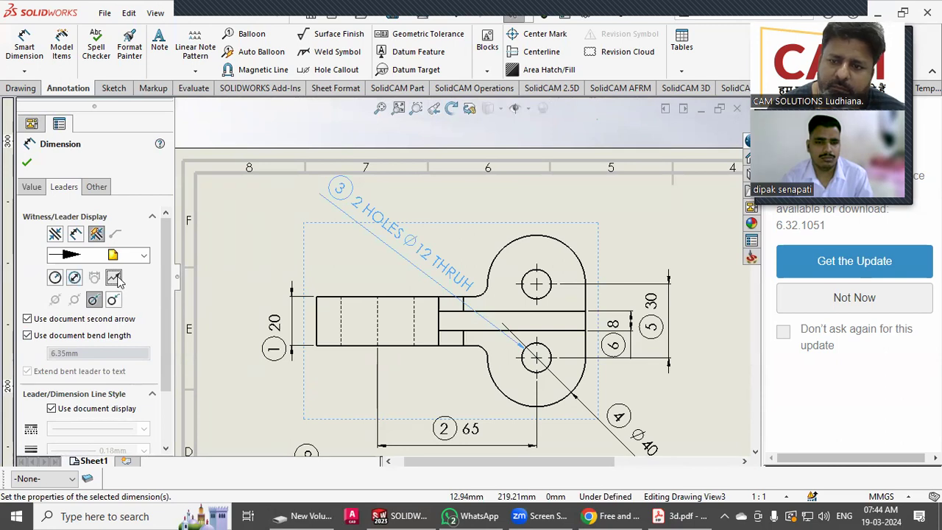
pyautogui.moveTo(422, 271); pyautogui.dragTo(387, 263)
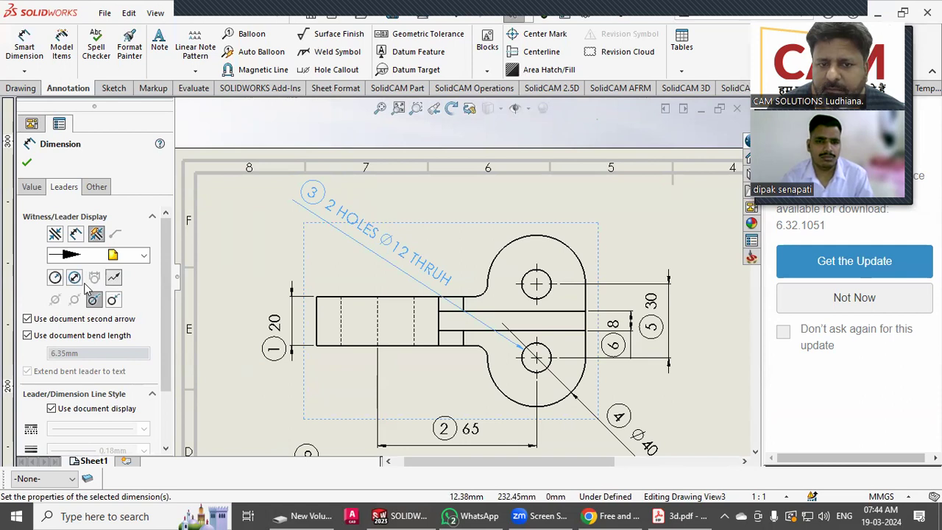
pyautogui.click(56, 277)
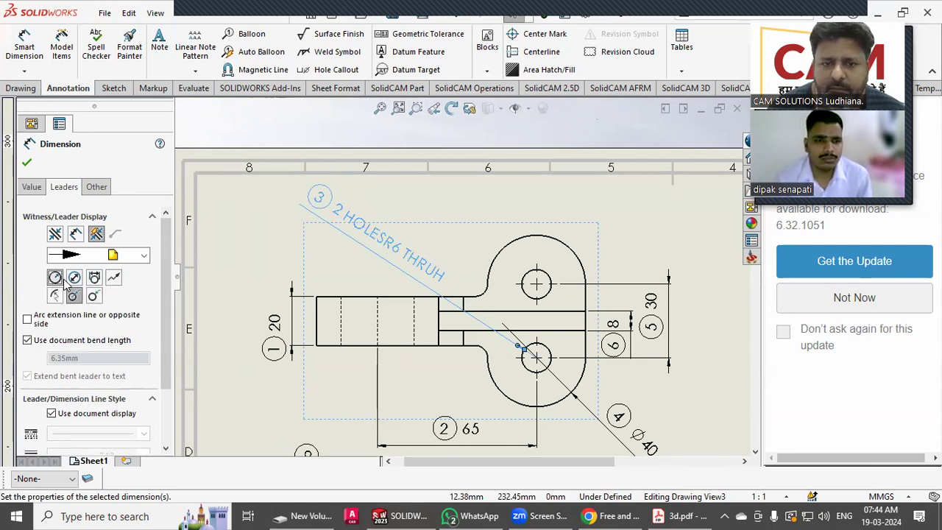
pyautogui.click(74, 277)
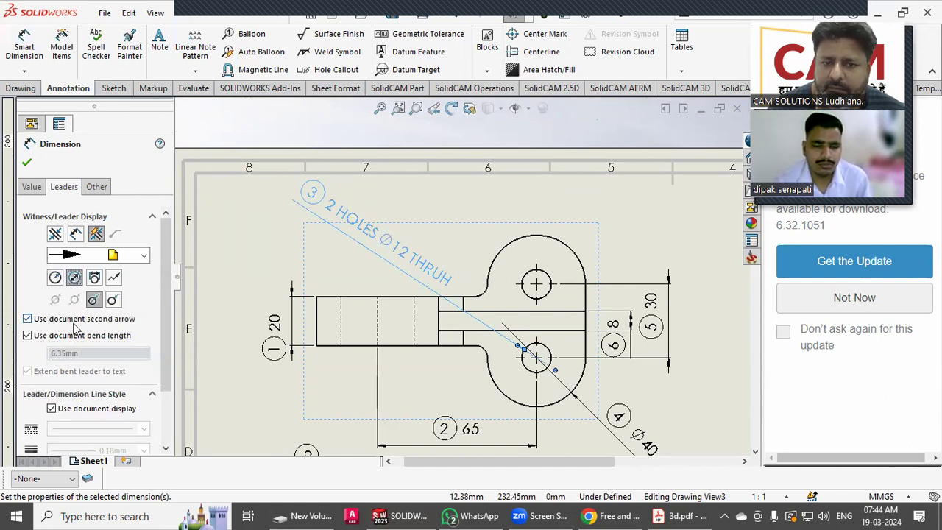
# Step: Try overriding the document second arrow and document bend length on the two-hole callout, and restore the document settings
pyautogui.click(56, 340)
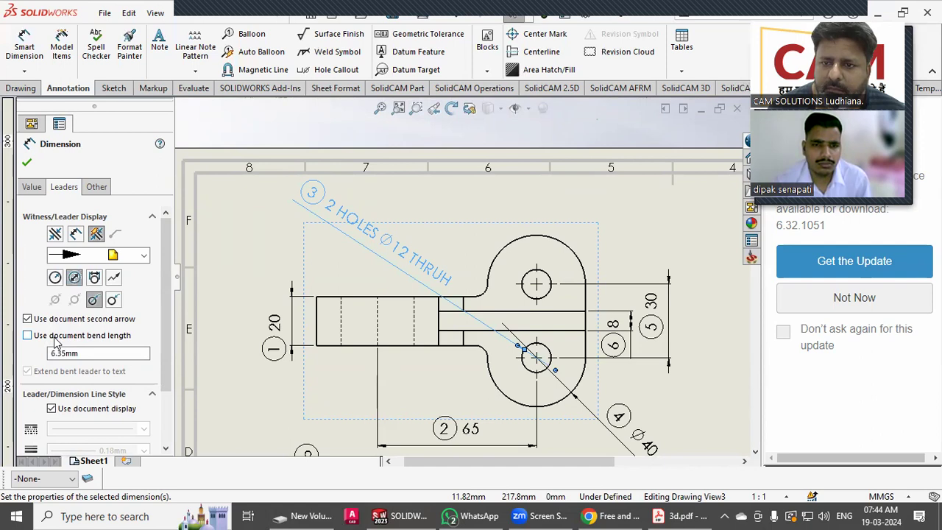
pyautogui.click(55, 341)
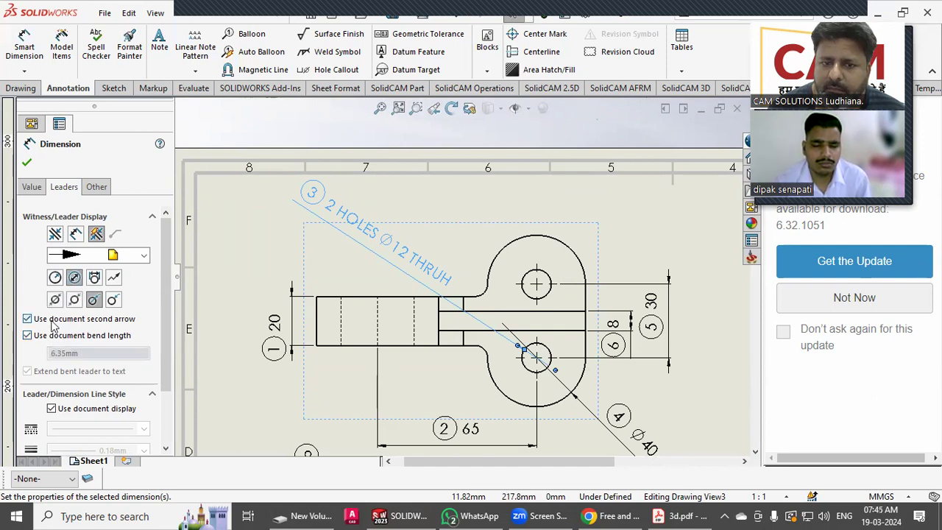
pyautogui.click(51, 322)
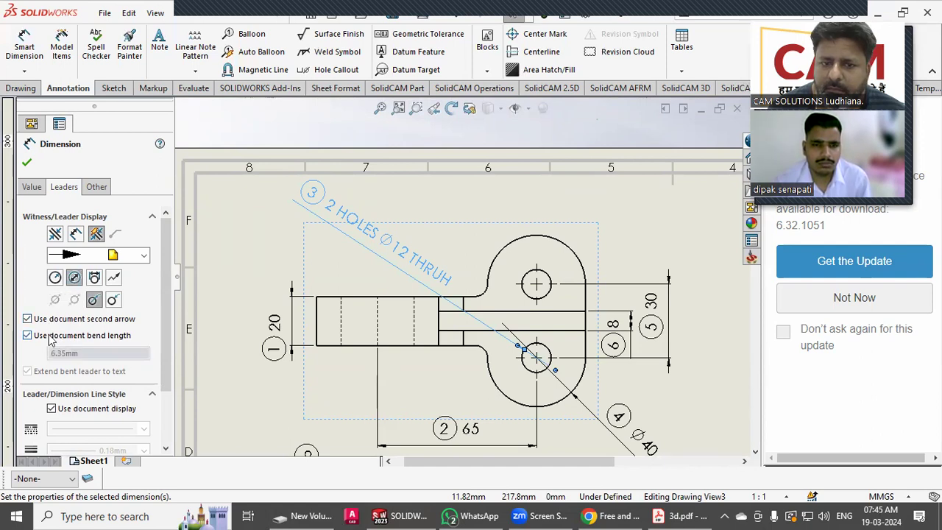
pyautogui.click(50, 339)
pyautogui.moveTo(359, 237)
pyautogui.mouseDown()
pyautogui.moveTo(309, 234)
pyautogui.moveTo(373, 243)
pyautogui.mouseUp()
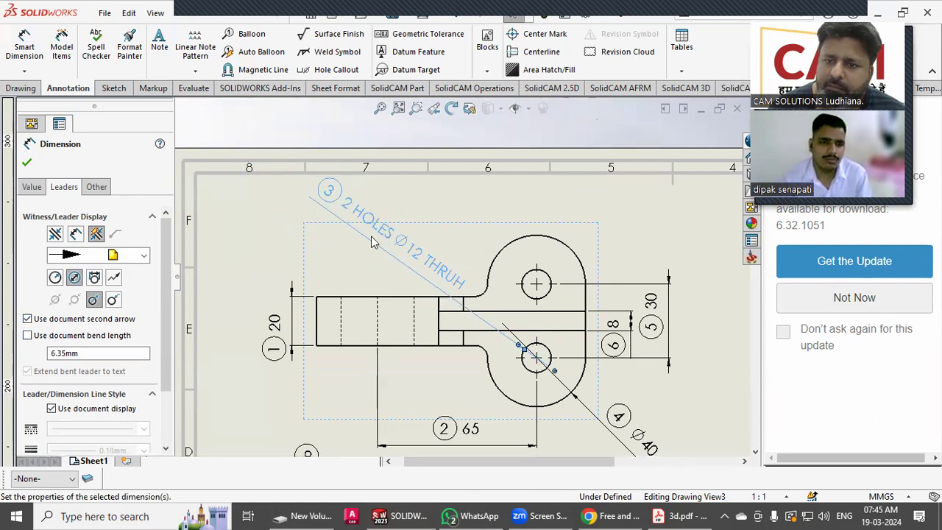
pyautogui.click(79, 336)
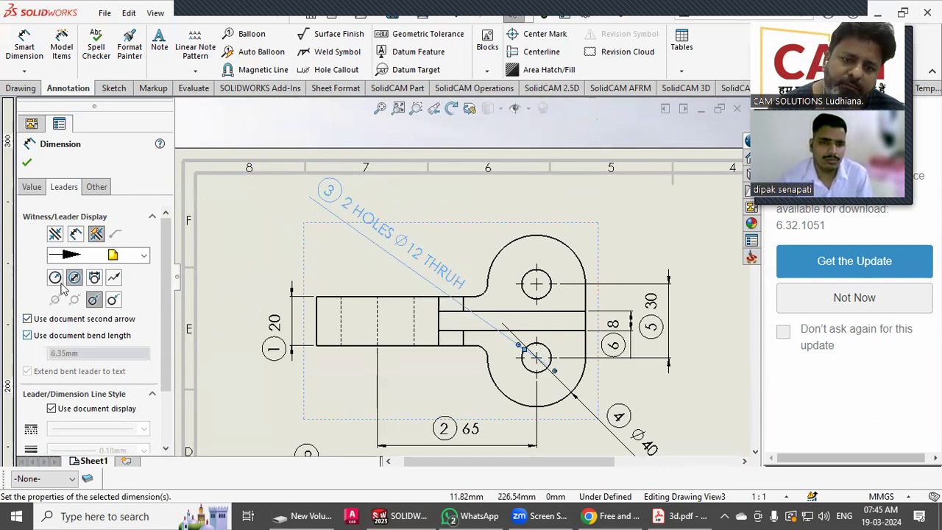
# Step: Accept the callout's leader settings and reposition its text diagonally above the arm of the upper view
pyautogui.click(27, 161)
pyautogui.moveTo(313, 185); pyautogui.dragTo(428, 257)
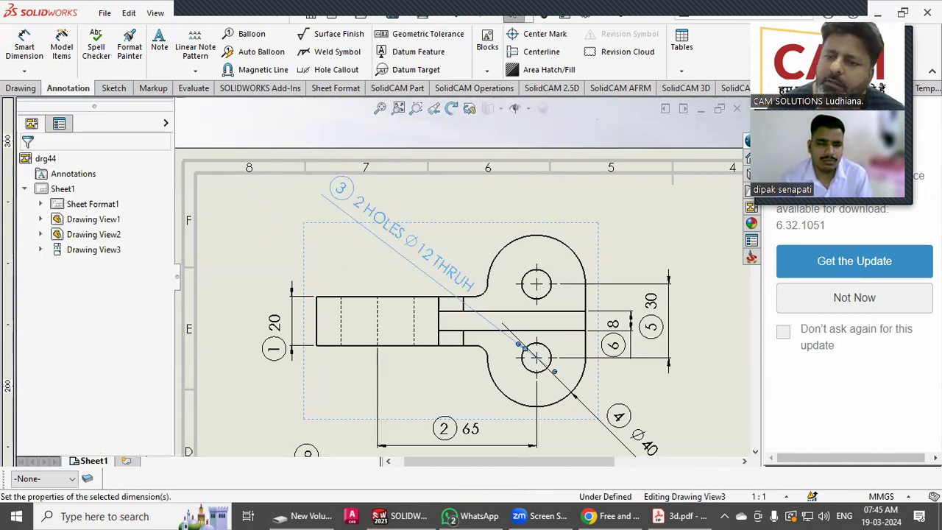
pyautogui.press('Escape')
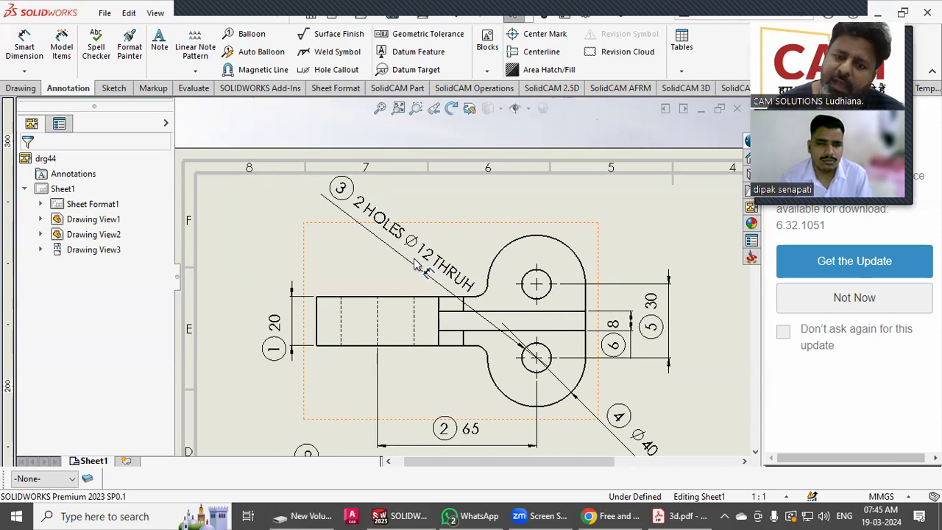
# Step: Check the numbered dimensions and their placement across the upper and lower views of the sheet
pyautogui.scroll(2, 408, 266)
pyautogui.moveTo(455, 339); pyautogui.dragTo(430, 269, button='middle')
pyautogui.scroll(-1, 452, 331)
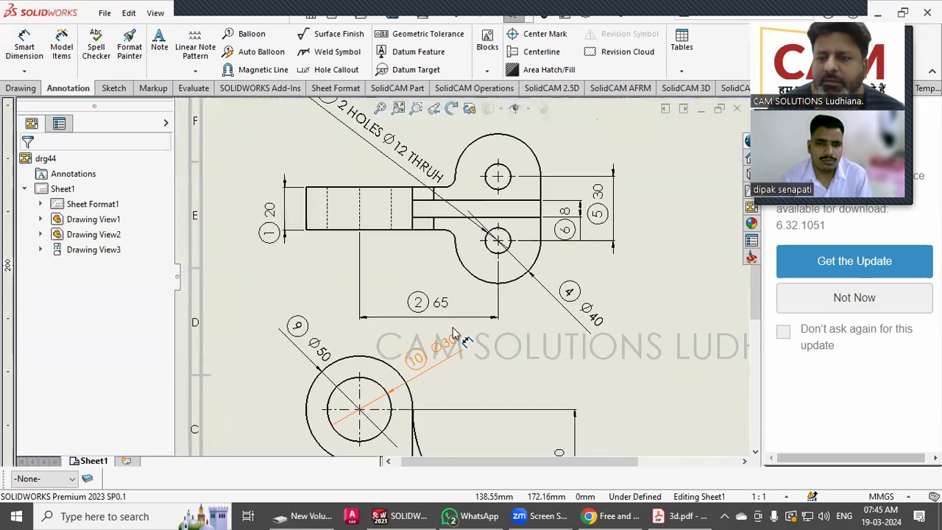
pyautogui.scroll(3, 454, 333)
pyautogui.moveTo(428, 289)
pyautogui.mouseDown(button='middle')
pyautogui.moveTo(405, 267)
pyautogui.moveTo(410, 288)
pyautogui.mouseUp(button='middle')
pyautogui.scroll(-2, 451, 344)
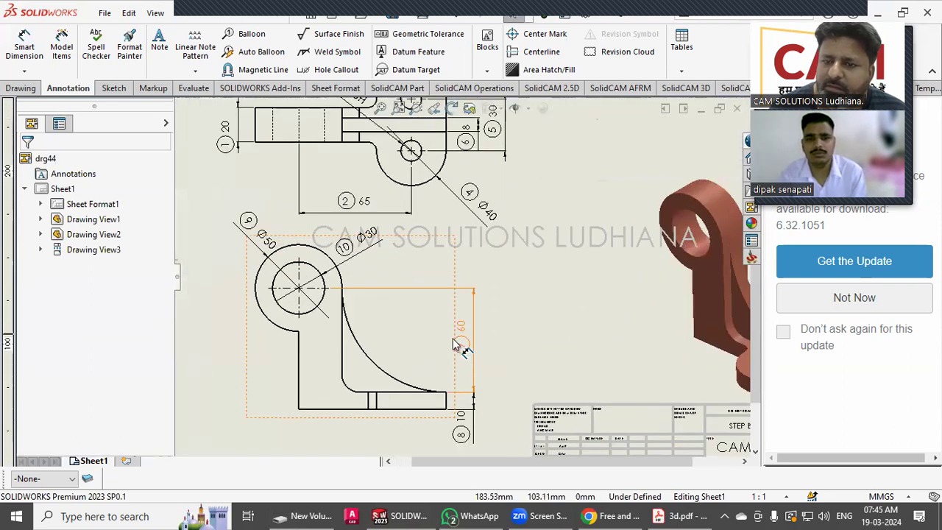
pyautogui.scroll(-2, 454, 345)
pyautogui.moveTo(463, 345)
pyautogui.mouseDown(button='middle')
pyautogui.moveTo(515, 376)
pyautogui.moveTo(404, 442)
pyautogui.moveTo(417, 408)
pyautogui.moveTo(508, 450)
pyautogui.moveTo(532, 433)
pyautogui.mouseUp(button='middle')
pyautogui.scroll(-2, 414, 323)
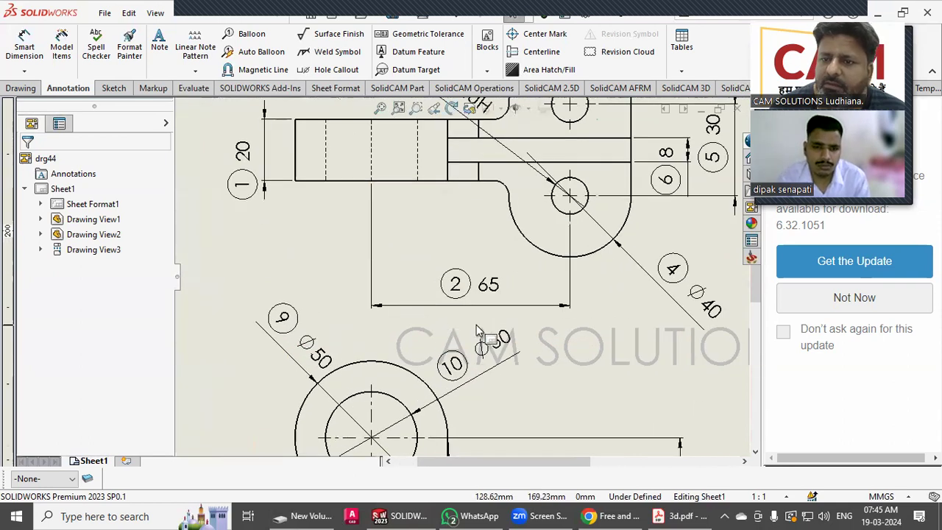
# Step: Apply a symmetric tolerance of 0.02 mm to the 65 mm dimension in the upper view
pyautogui.scroll(-2, 476, 330)
pyautogui.click(475, 291)
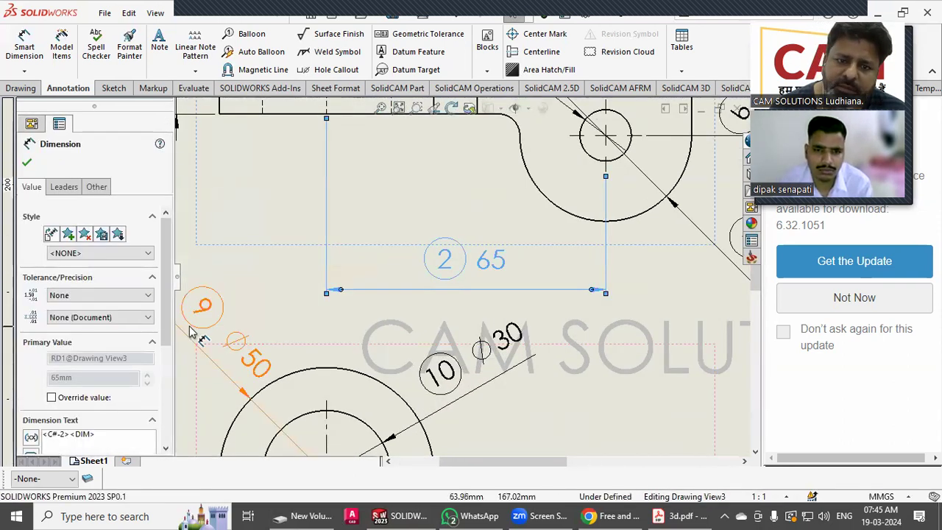
pyautogui.click(100, 295)
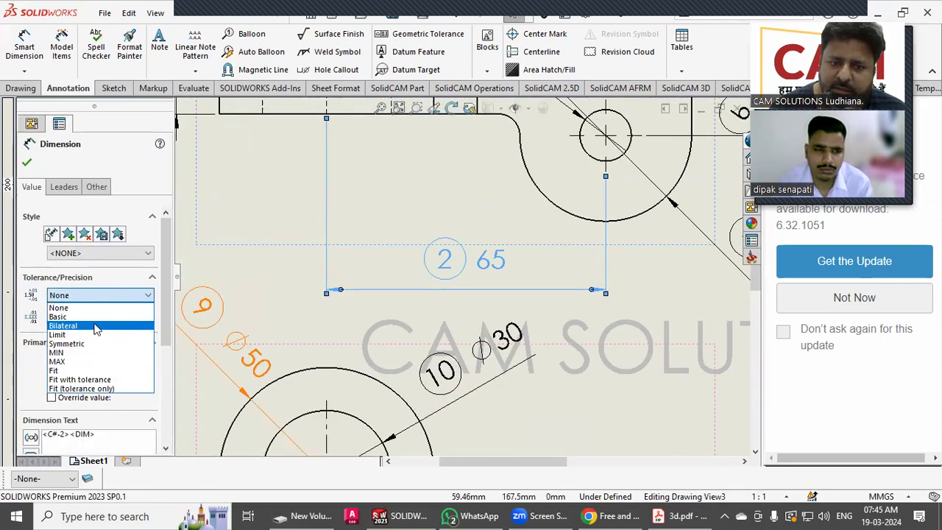
pyautogui.click(91, 343)
pyautogui.click(87, 318)
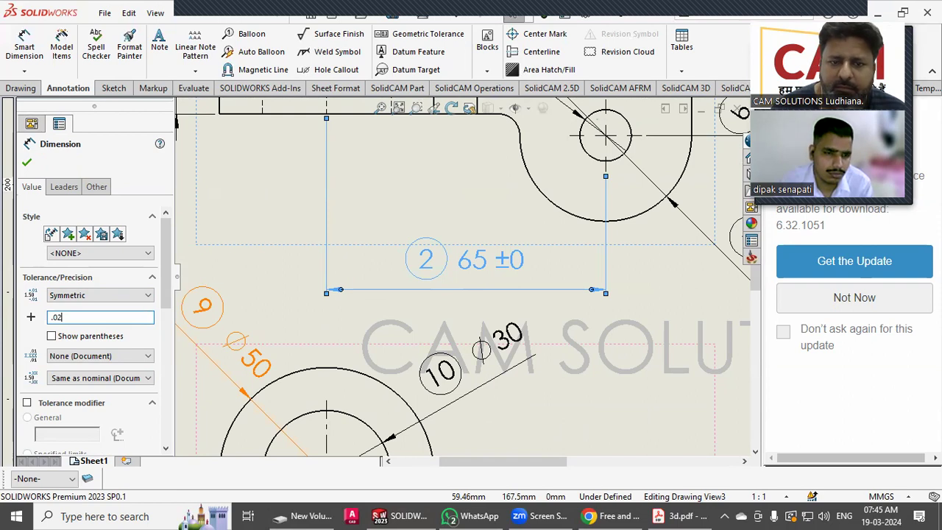
pyautogui.press('Return')
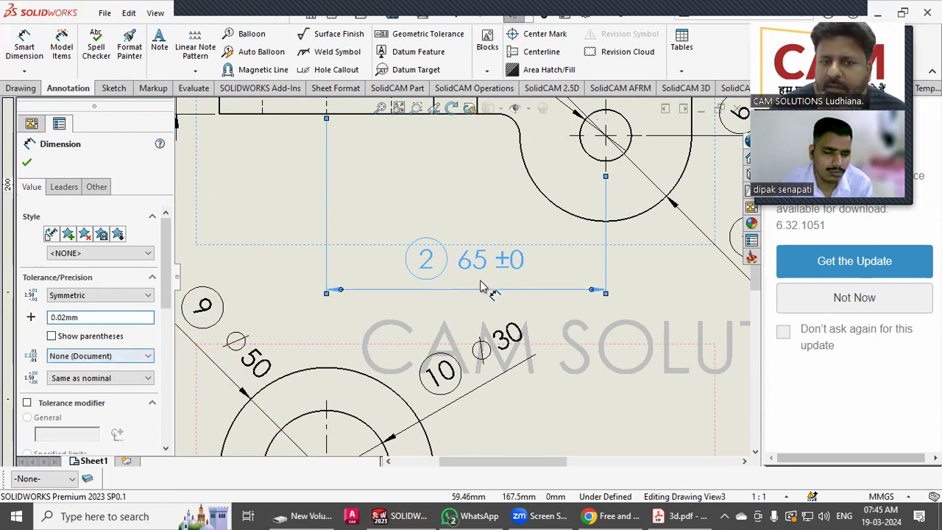
# Step: Nudge the text of the boss's bore diameter dimension in the lower view slightly away from the boss
pyautogui.click(515, 327)
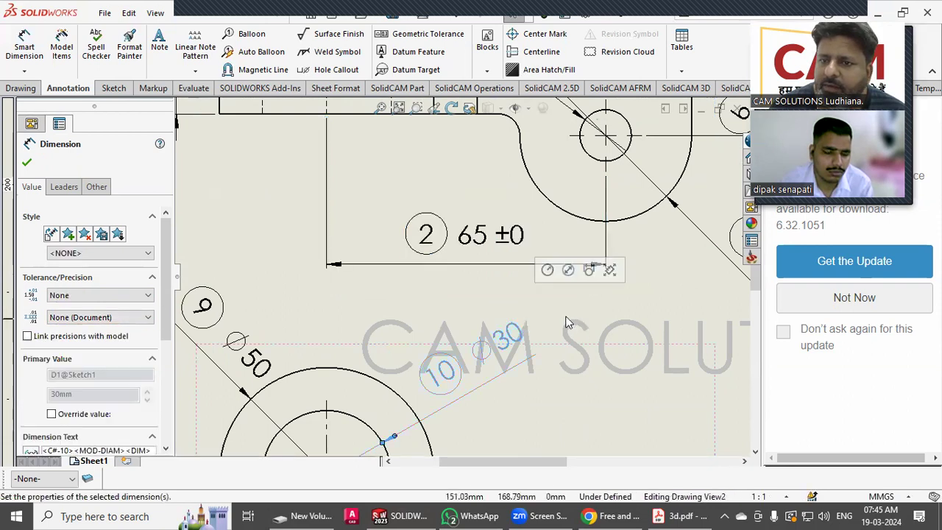
pyautogui.click(521, 300)
pyautogui.moveTo(560, 353); pyautogui.dragTo(476, 402)
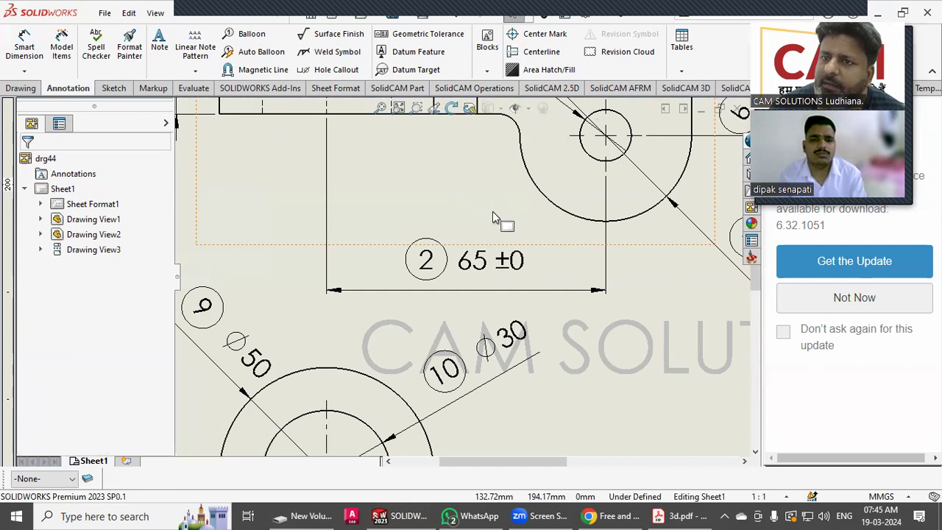
# Step: Set the primary unit precision of the 65 mm dimension in the upper view to two decimals (.12)
pyautogui.click(502, 267)
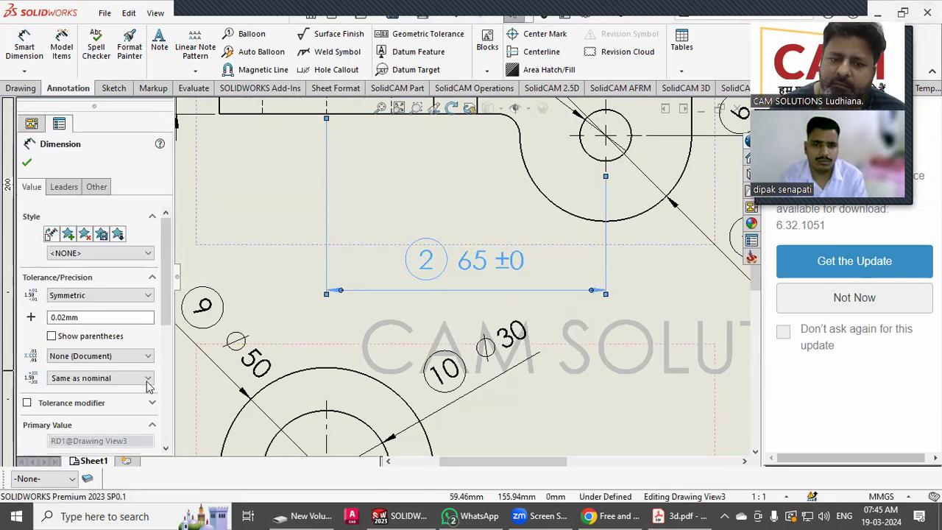
pyautogui.click(152, 404)
pyautogui.moveTo(167, 321); pyautogui.dragTo(168, 300)
pyautogui.click(145, 356)
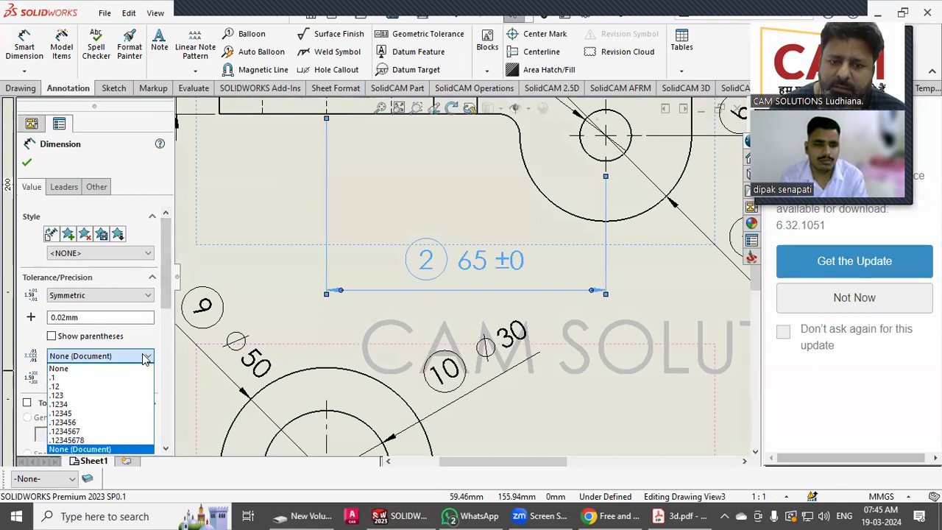
pyautogui.click(145, 357)
pyautogui.click(145, 357)
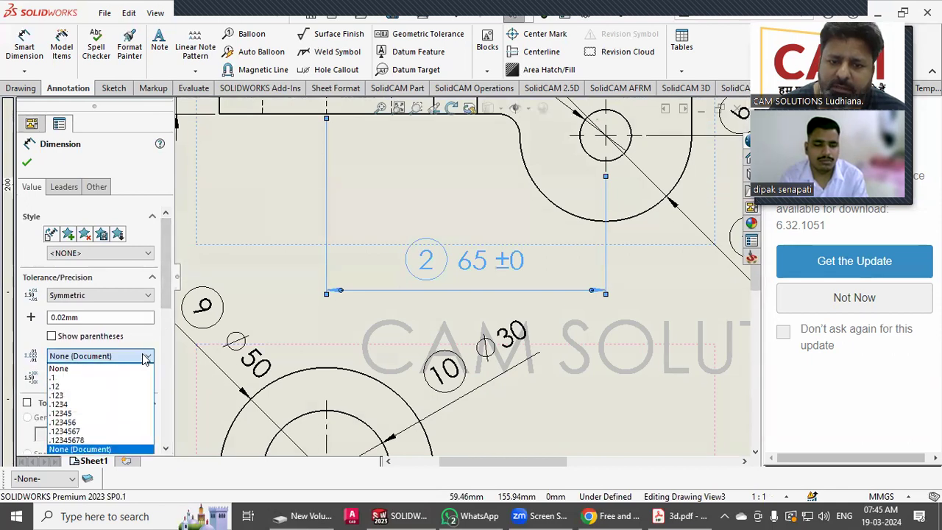
pyautogui.click(108, 387)
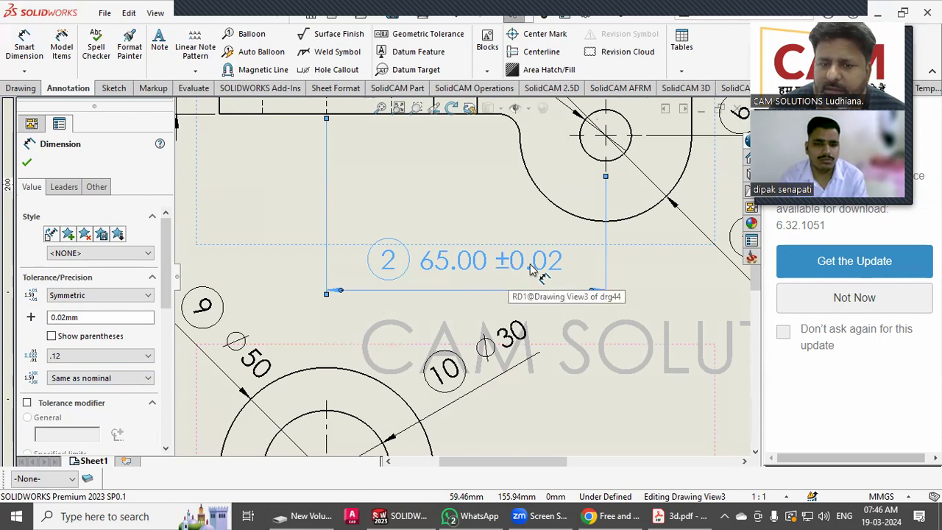
# Step: Try None as the 65 mm dimension's tolerance precision, and set it to two decimals (.12)
pyautogui.click(80, 379)
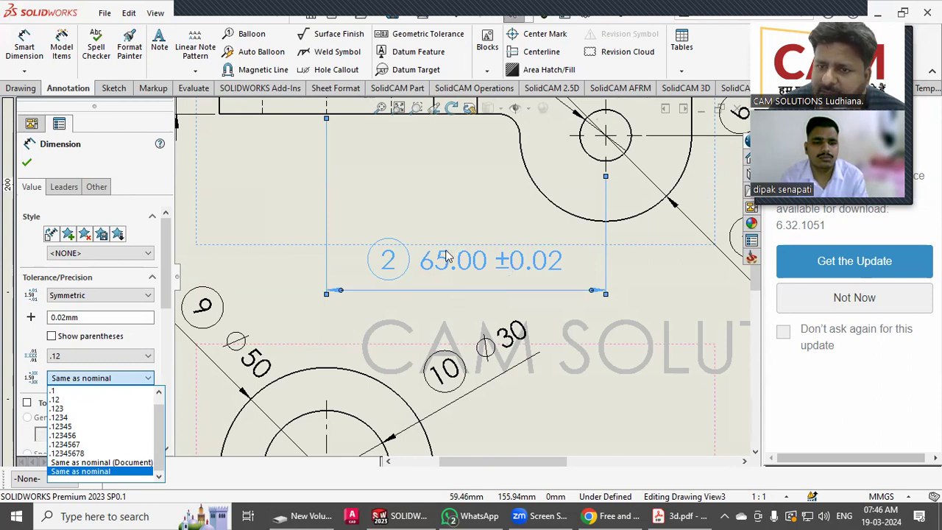
pyautogui.scroll(1, 115, 420)
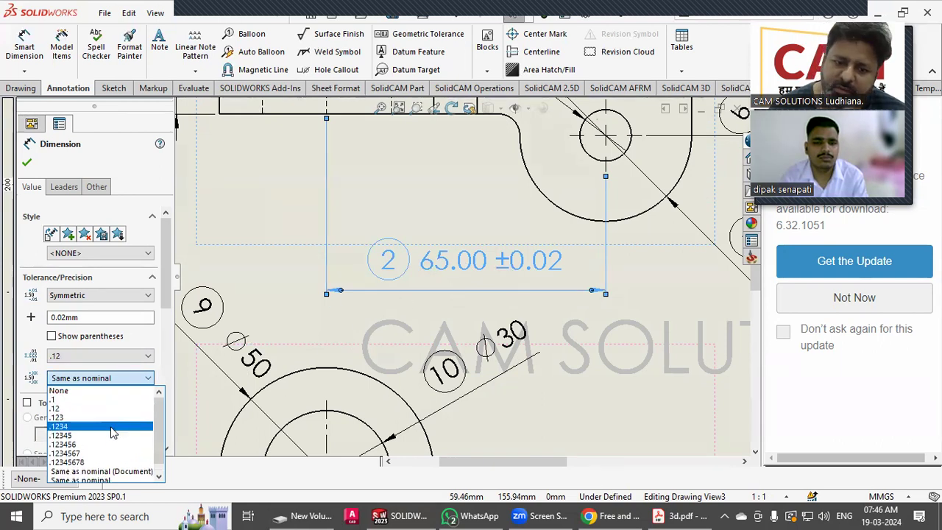
pyautogui.click(91, 391)
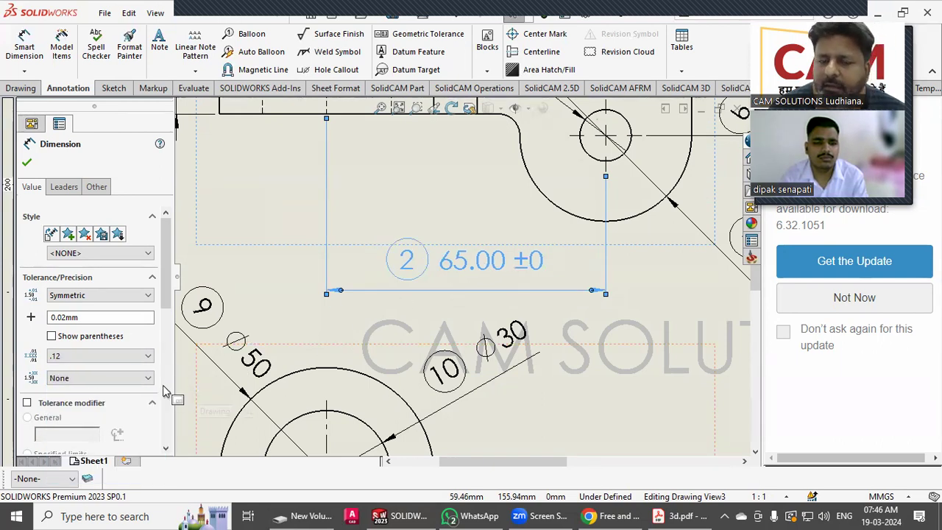
pyautogui.click(114, 381)
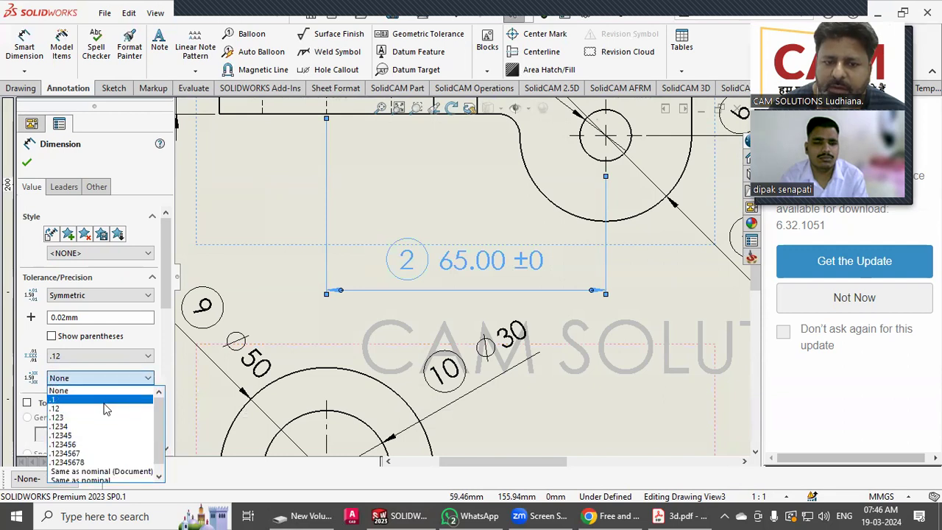
pyautogui.click(106, 409)
# Step: Set the 65 mm dimension's primary unit precision to None and show its tolerance in parentheses
pyautogui.click(114, 356)
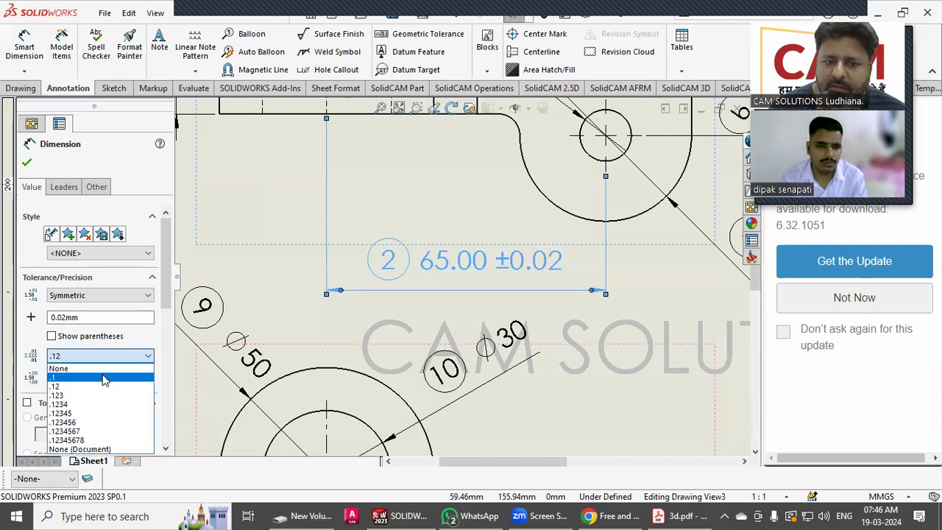
pyautogui.click(103, 369)
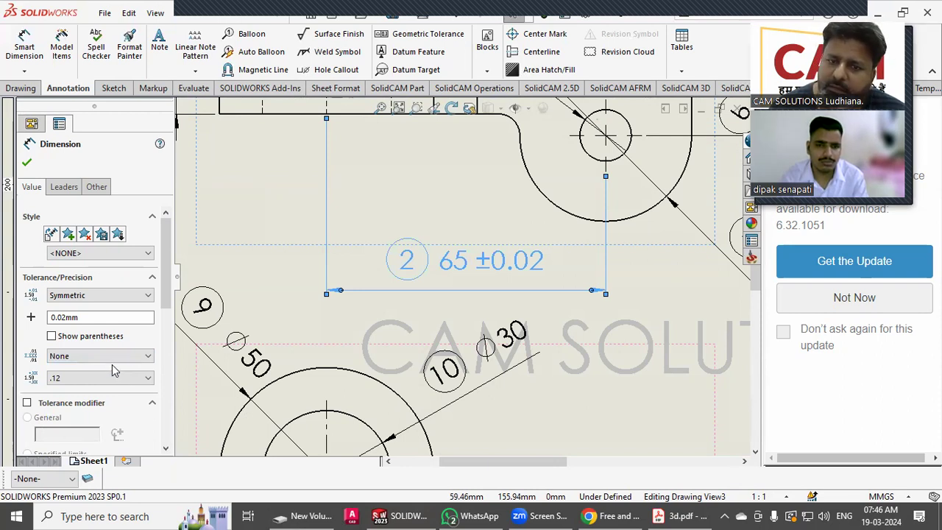
pyautogui.click(94, 340)
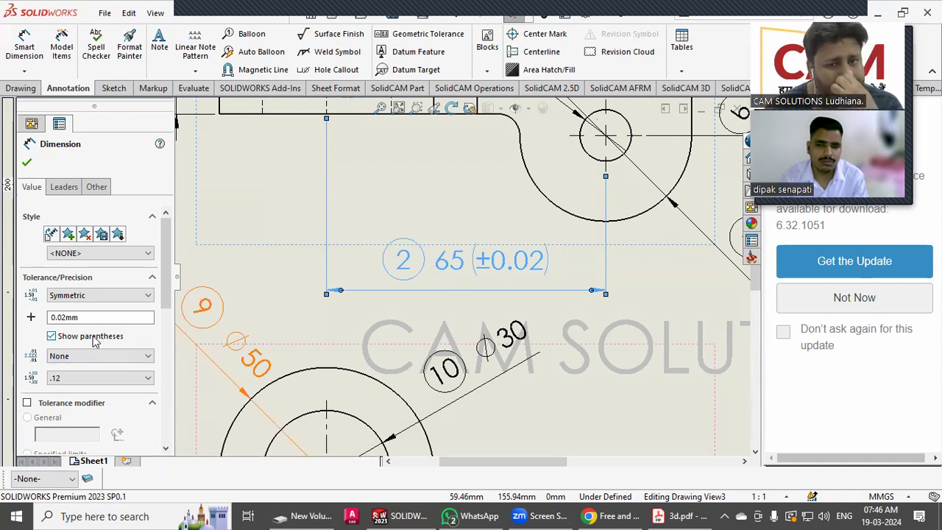
# Step: Try the Basic and Limit tolerance types on the 65 mm dimension and return it to Symmetric
pyautogui.moveTo(166, 280); pyautogui.dragTo(177, 407)
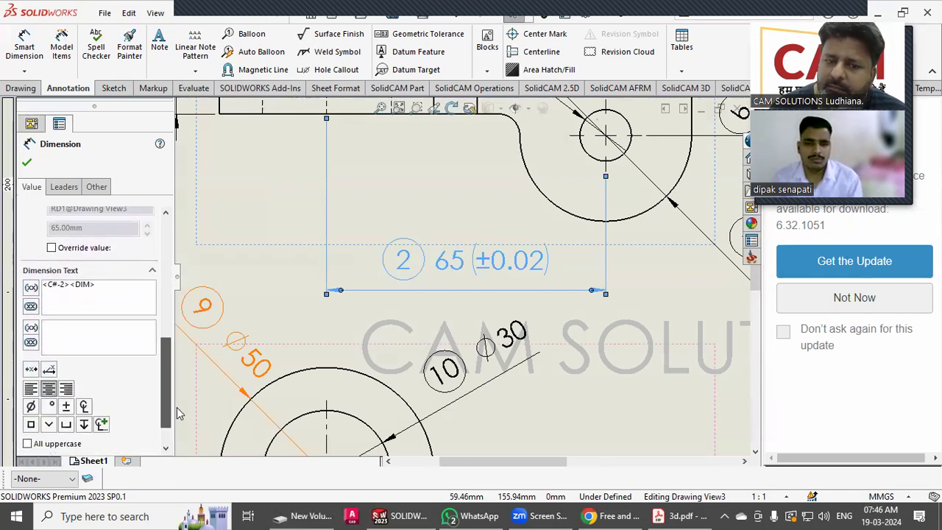
pyautogui.moveTo(176, 407); pyautogui.dragTo(160, 290)
pyautogui.click(115, 296)
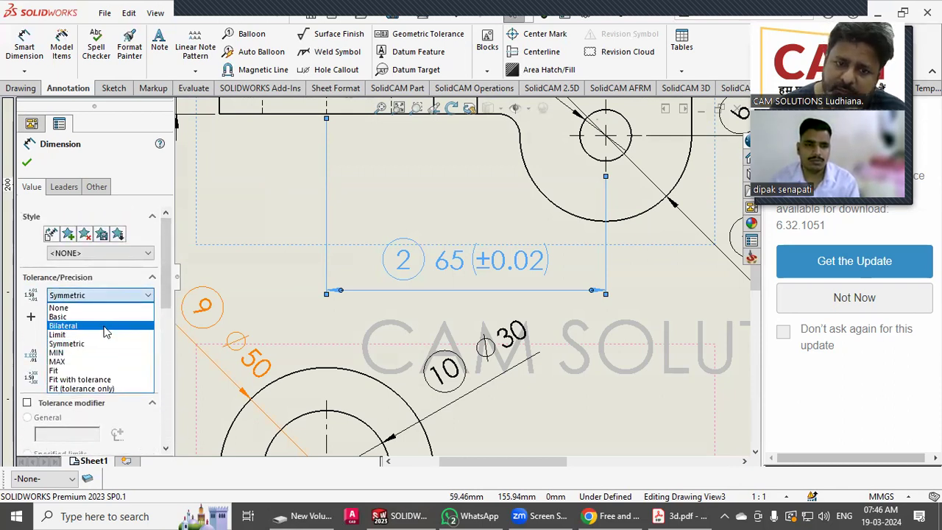
pyautogui.click(103, 317)
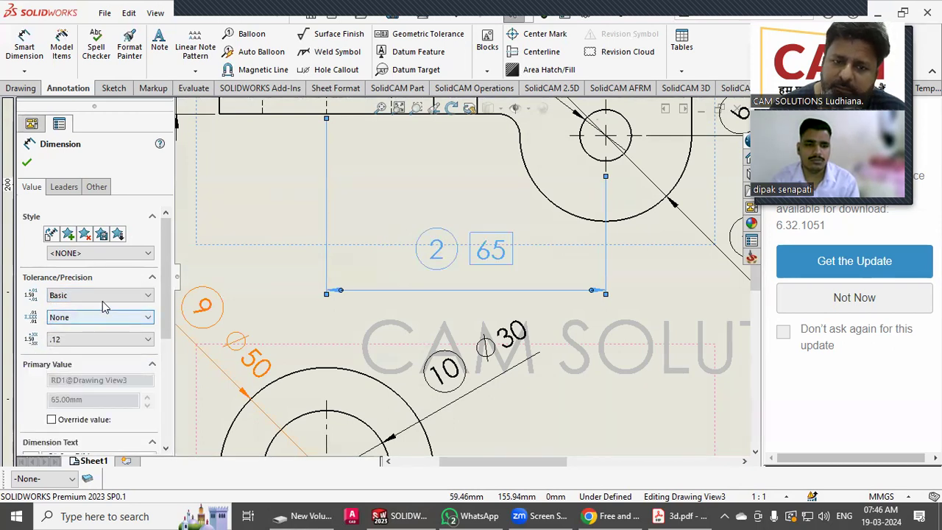
pyautogui.click(103, 299)
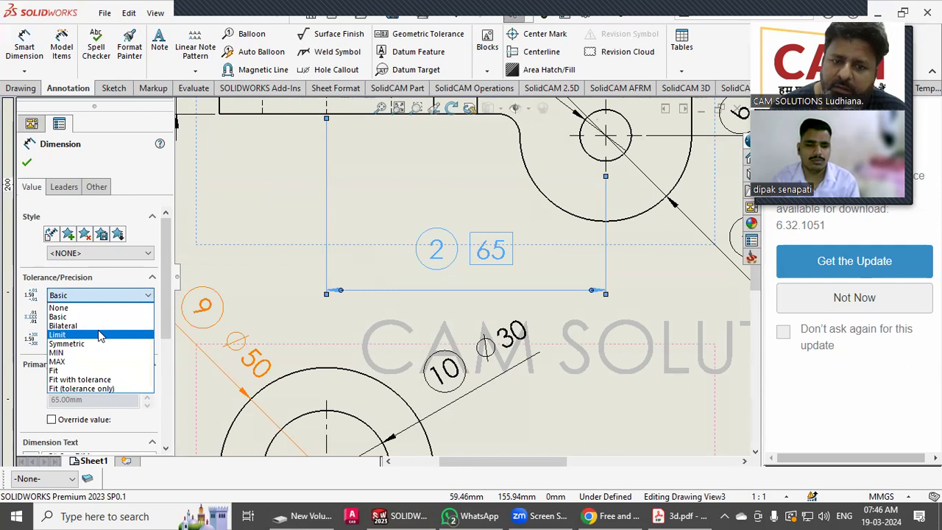
pyautogui.click(100, 334)
pyautogui.click(96, 298)
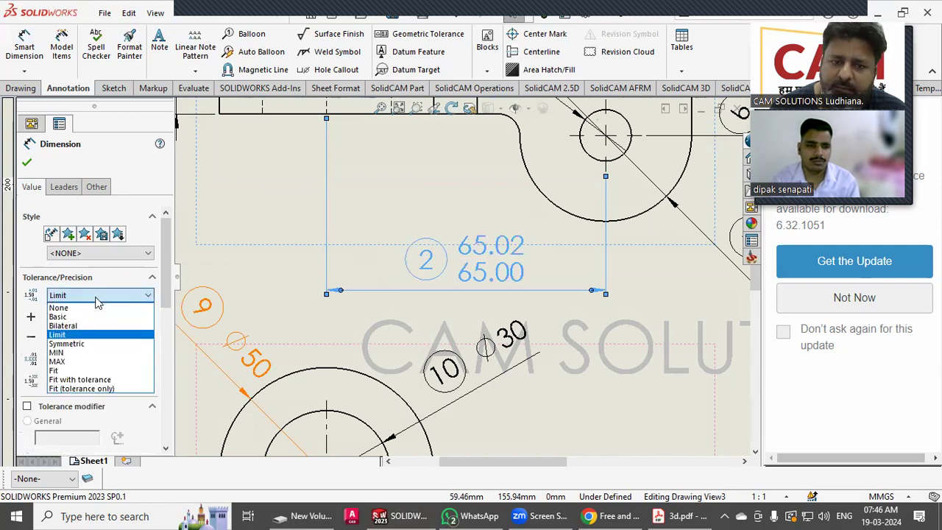
pyautogui.click(94, 343)
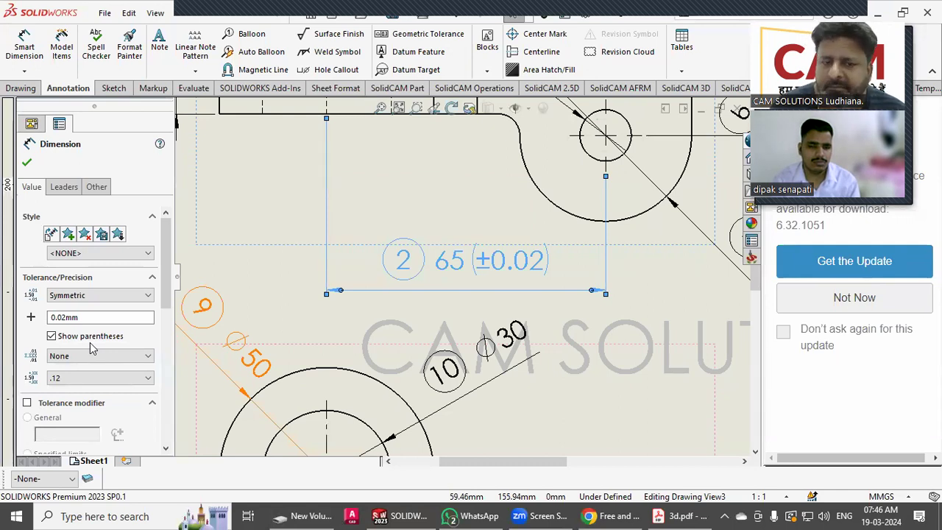
# Step: View the 65 mm dimension's leader settings and accept its tolerance and precision properties
pyautogui.click(63, 190)
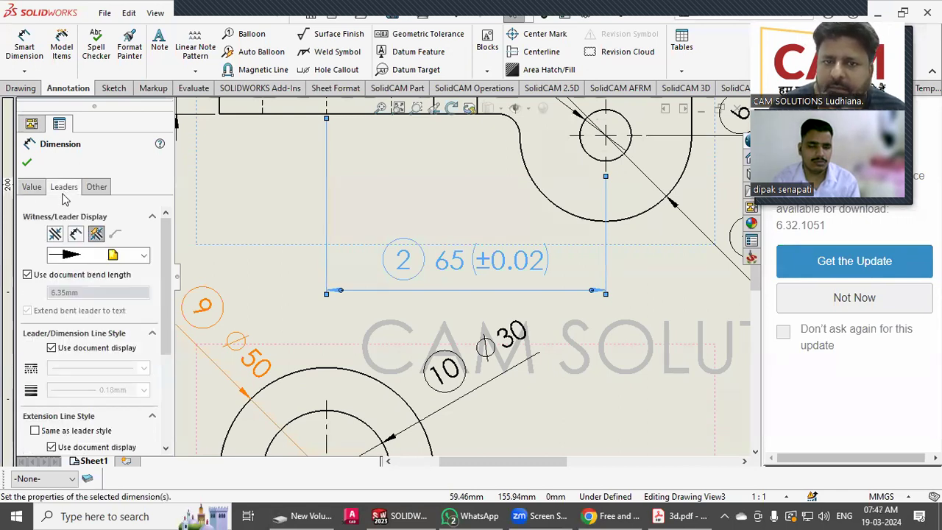
pyautogui.click(30, 185)
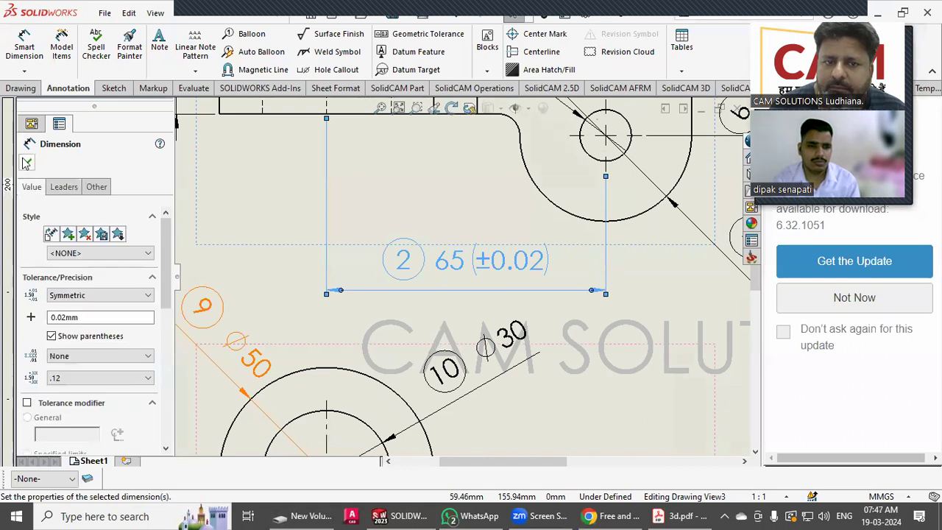
pyautogui.click(25, 163)
# Step: Set the document's default linear dimension tolerance to Symmetric with a value of 0.02 mm
pyautogui.scroll(4, 303, 281)
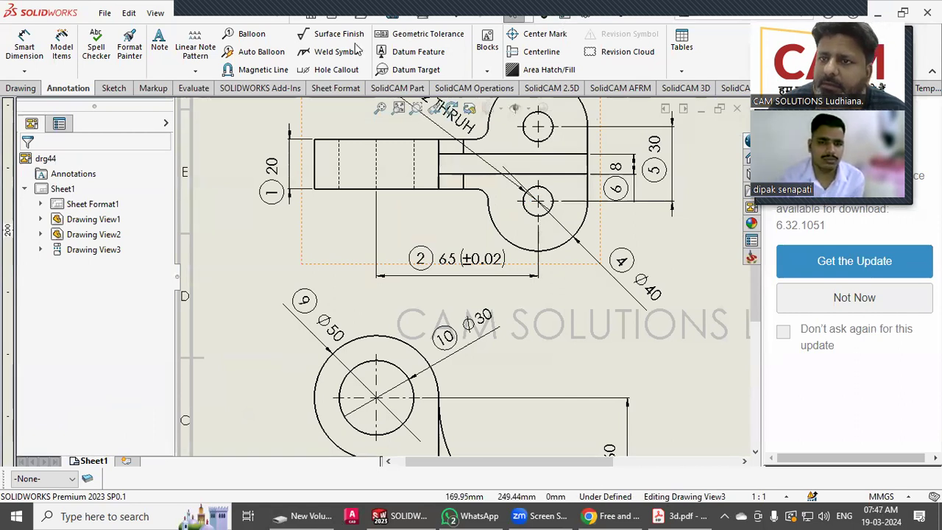
pyautogui.click(584, 16)
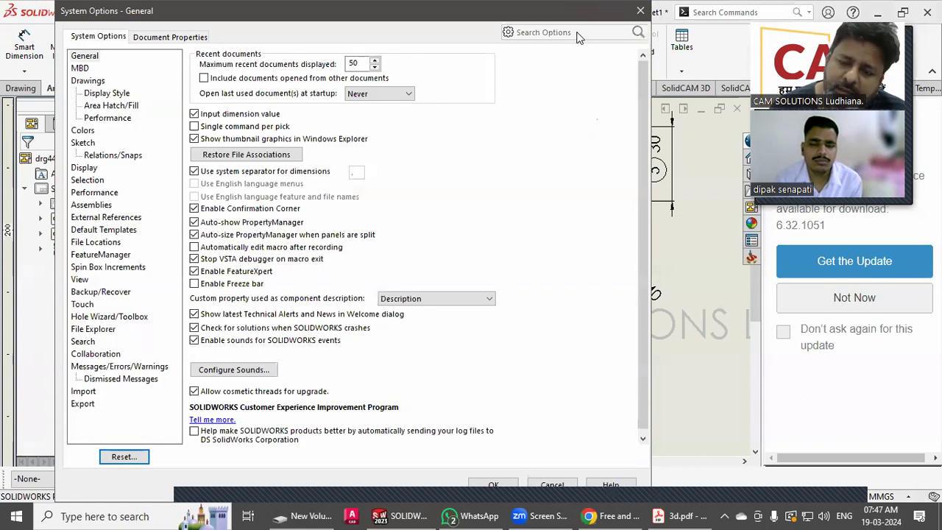
pyautogui.click(173, 37)
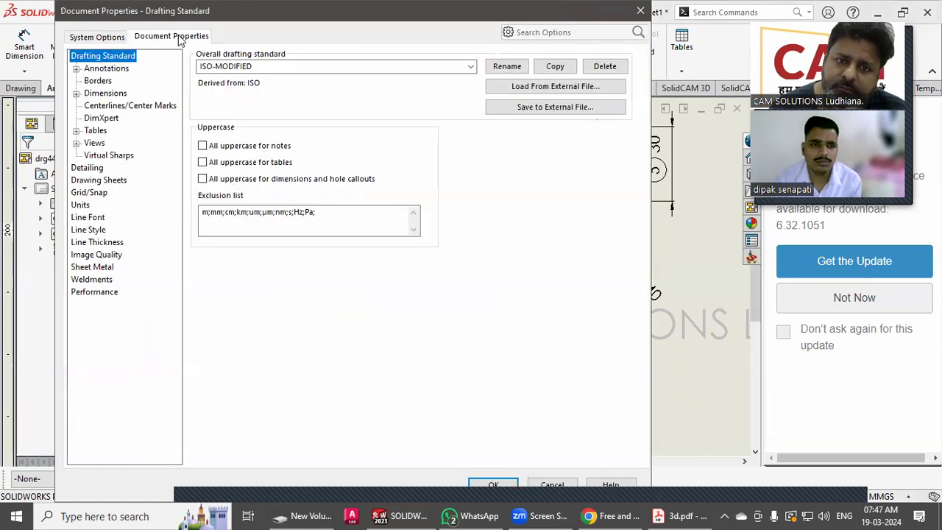
pyautogui.click(120, 93)
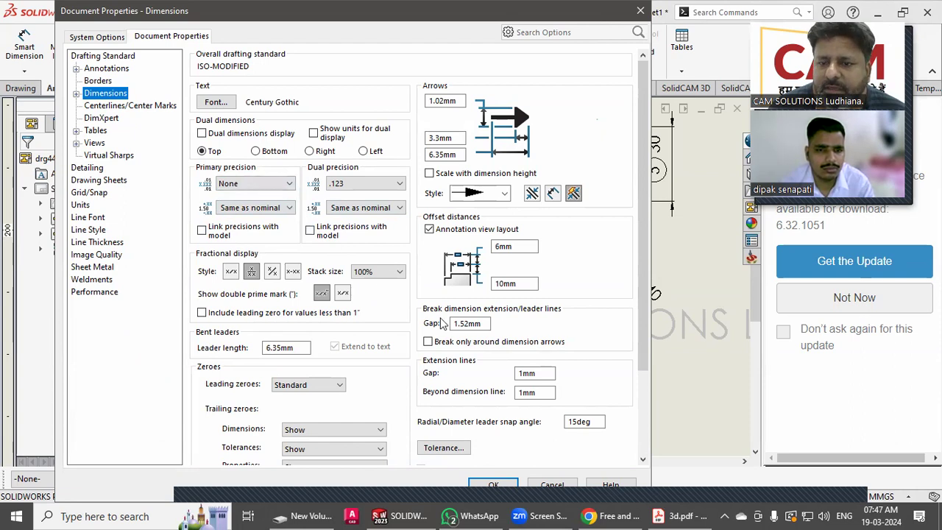
pyautogui.click(444, 448)
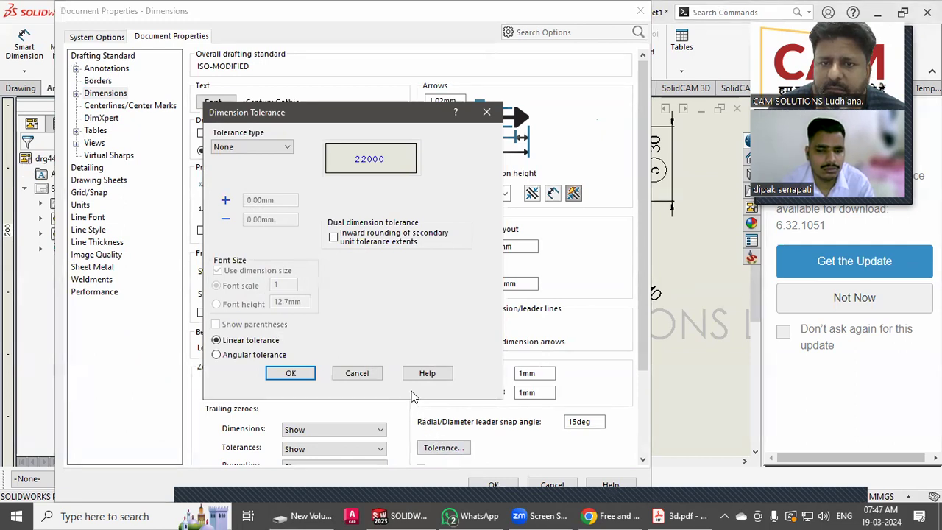
pyautogui.click(271, 148)
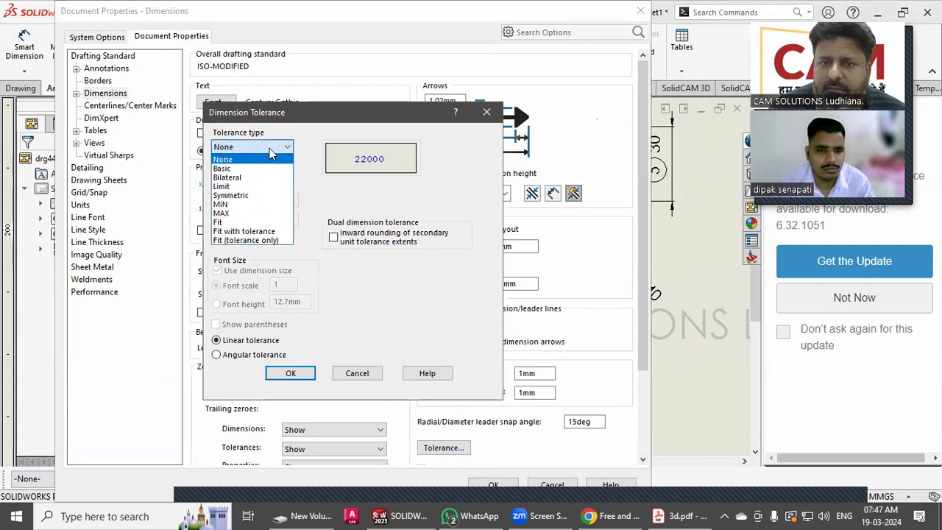
pyautogui.click(257, 196)
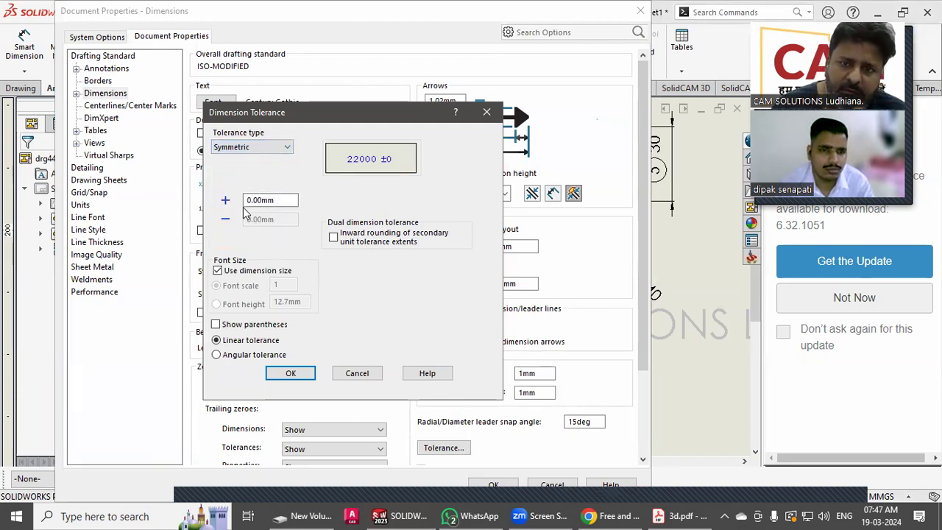
pyautogui.press('BackSpace')
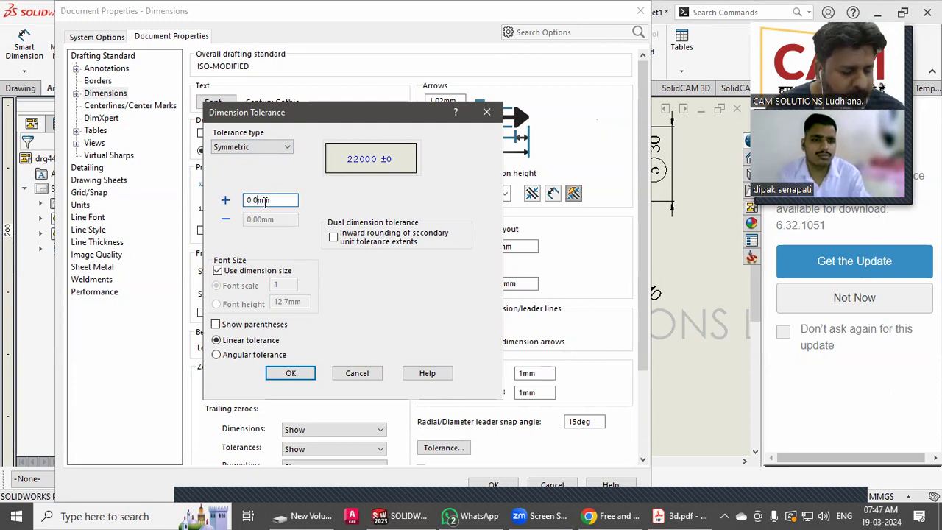
pyautogui.write('2')
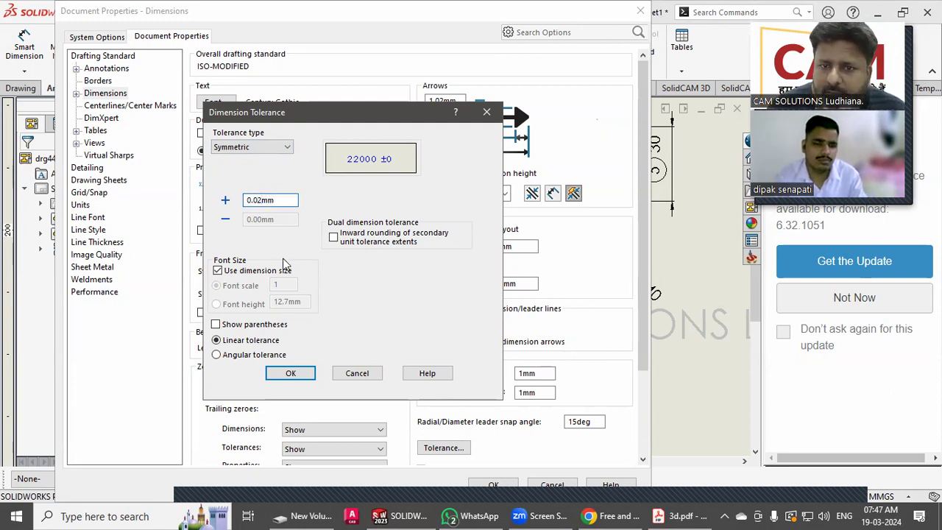
# Step: Stop the default tolerance text from using the dimension size, set its font scale to 0.5, and apply the document properties
pyautogui.click(218, 271)
pyautogui.click(216, 286)
pyautogui.write('.7')
pyautogui.press('Return')
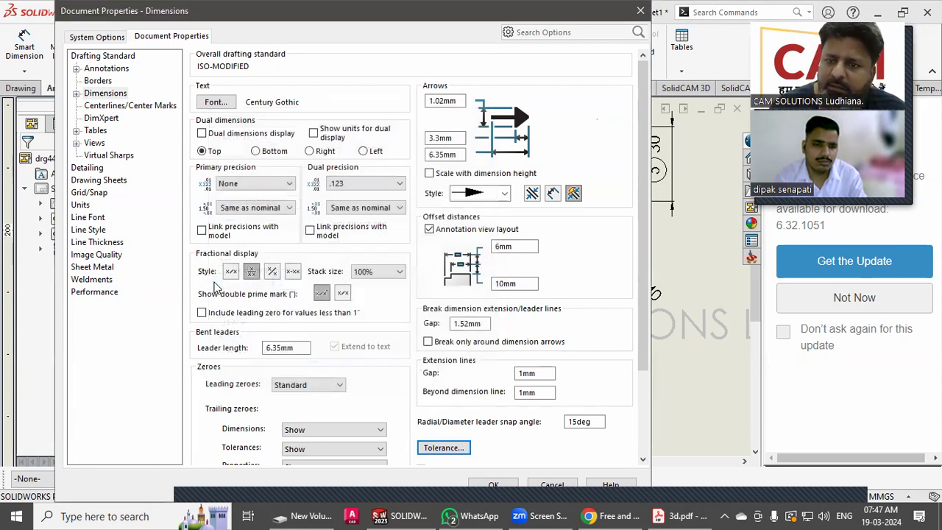
pyautogui.click(493, 482)
# Step: Turn on parentheses for the document's default linear dimension tolerance
pyautogui.scroll(-4, 472, 310)
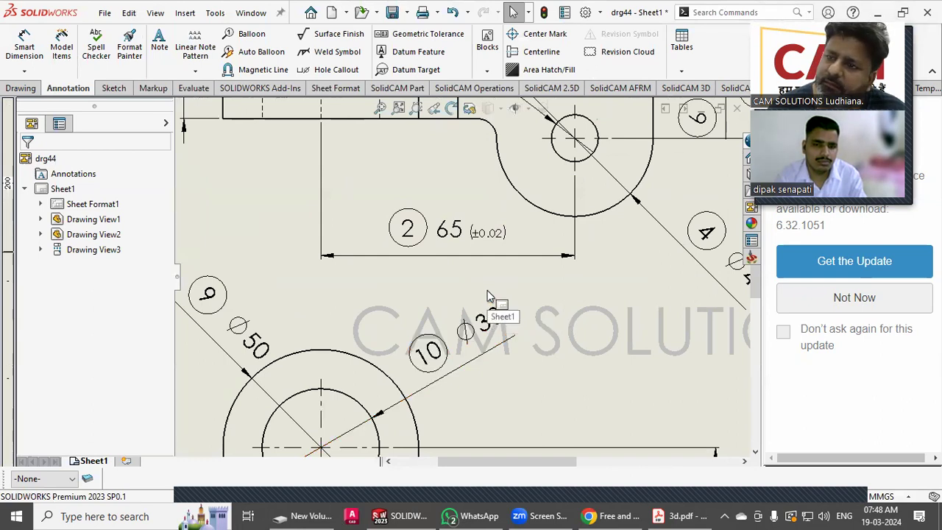
pyautogui.moveTo(504, 274); pyautogui.dragTo(492, 301, button='middle')
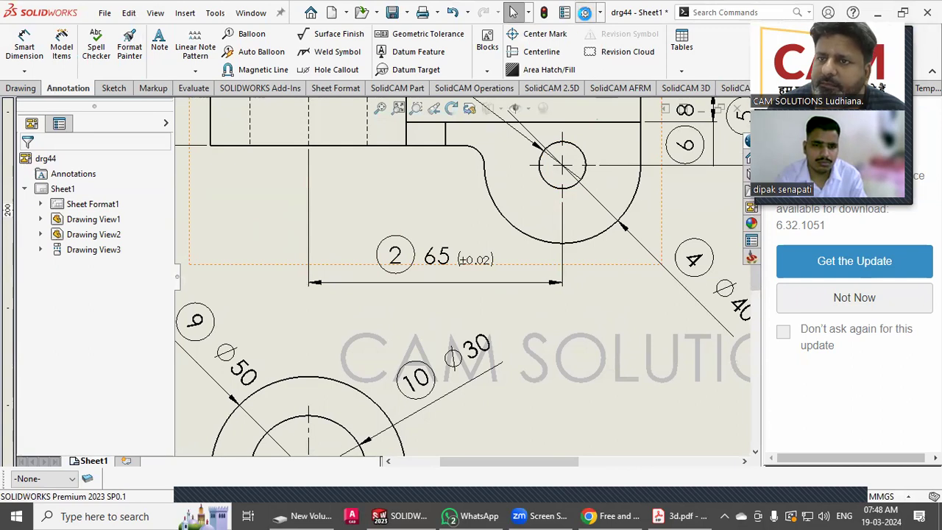
pyautogui.click(585, 13)
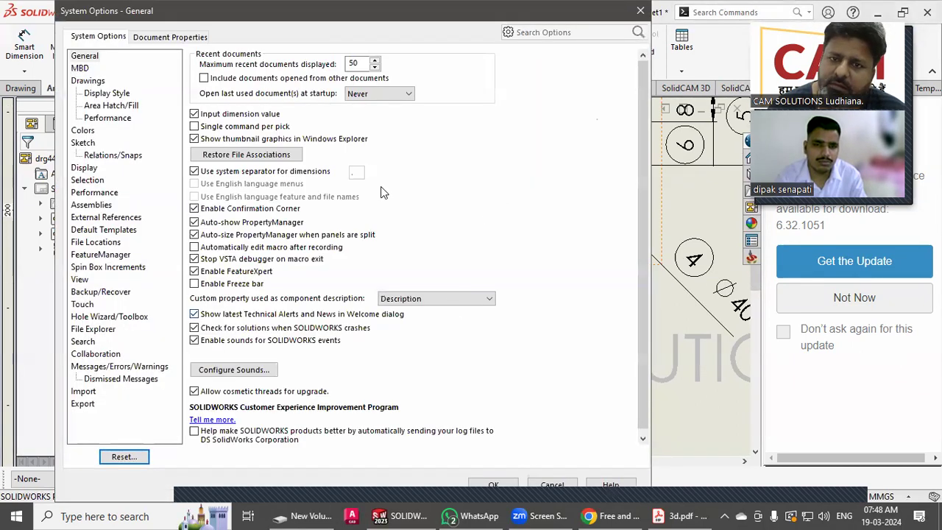
pyautogui.click(177, 36)
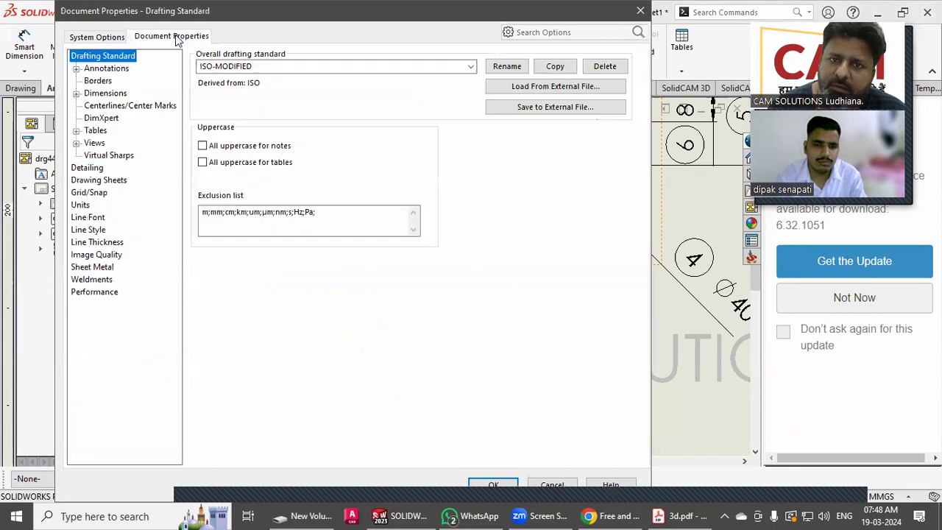
pyautogui.click(106, 93)
pyautogui.click(447, 448)
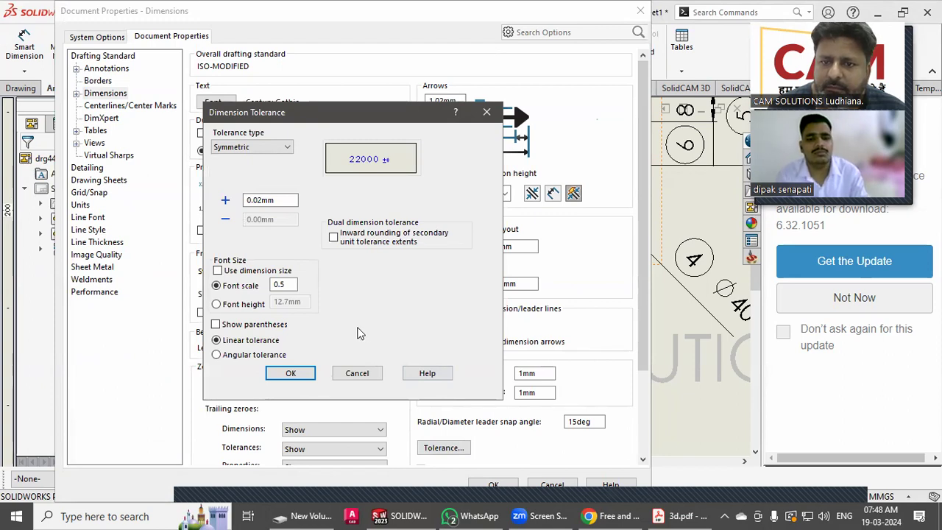
pyautogui.click(263, 327)
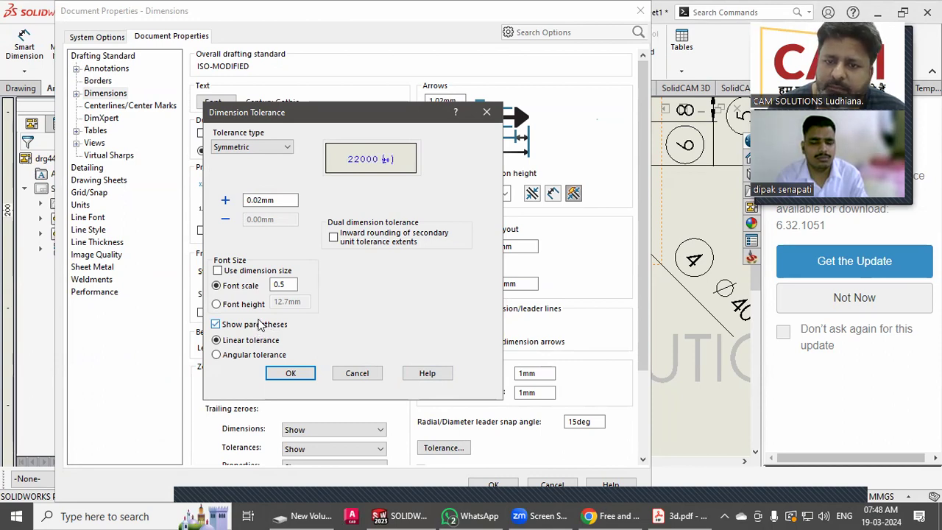
# Step: Try the font height option for the default tolerance text, return to font scale 0.5, and apply the document properties
pyautogui.click(251, 311)
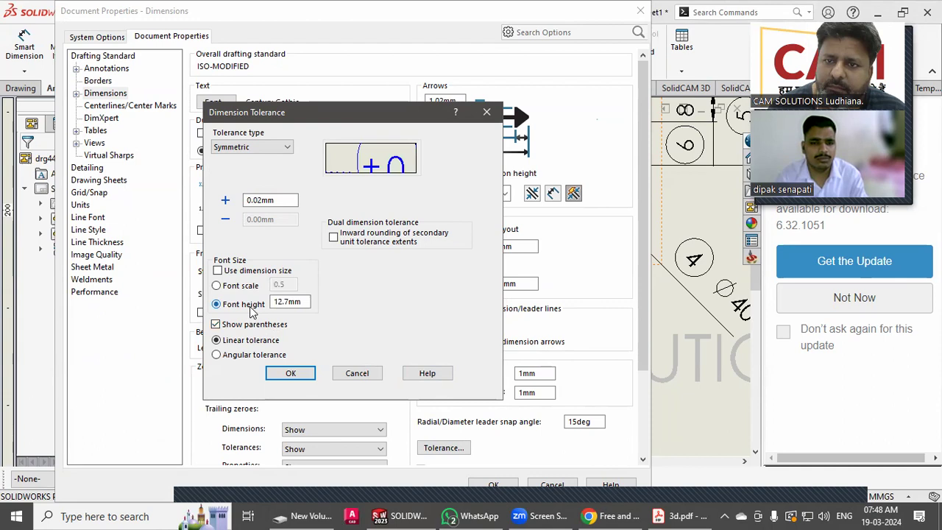
pyautogui.click(242, 289)
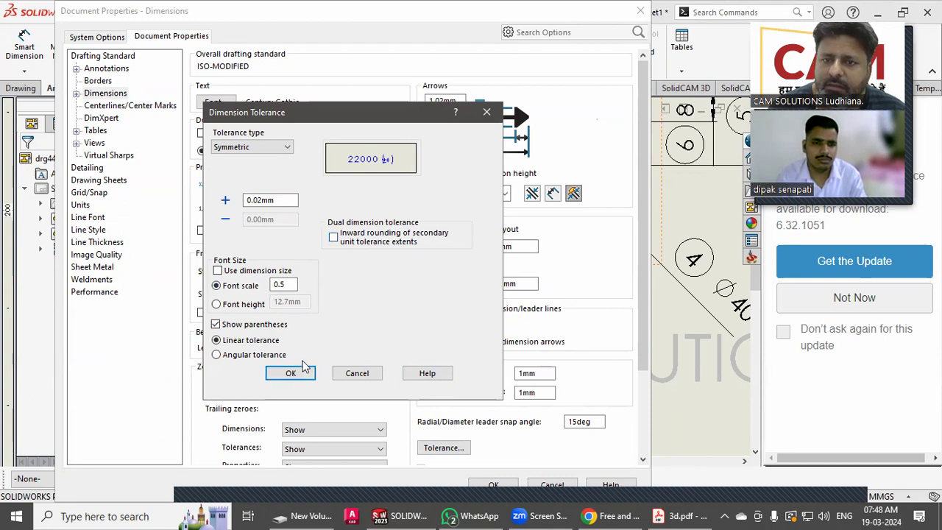
pyautogui.click(281, 148)
pyautogui.click(281, 148)
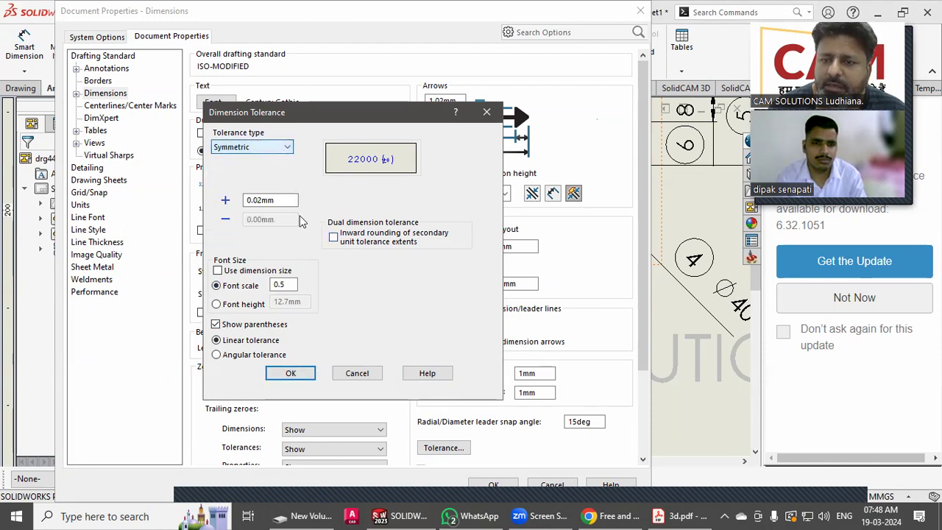
pyautogui.click(293, 373)
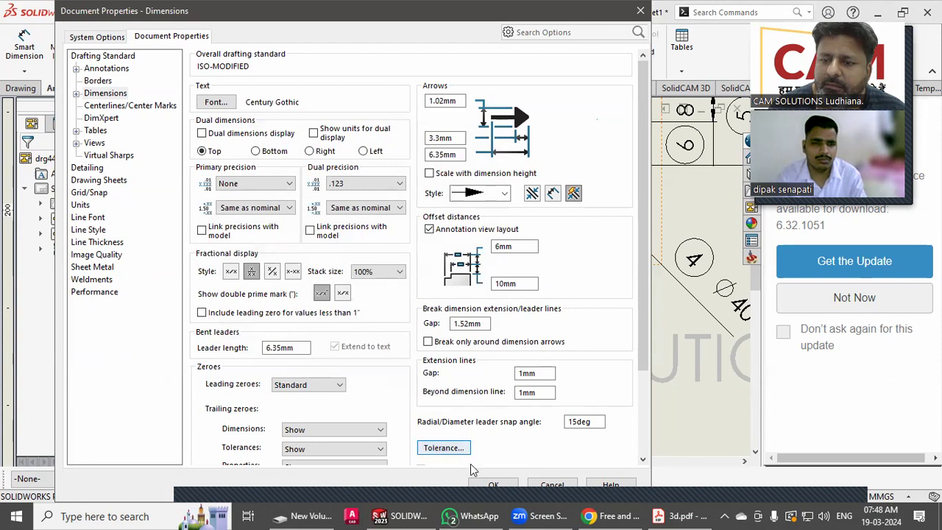
pyautogui.click(487, 483)
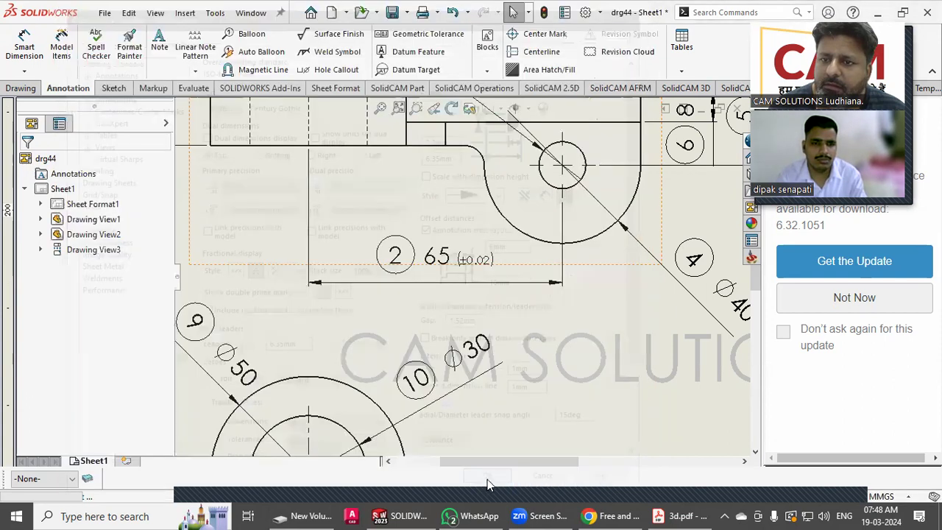
# Step: Save the drawing as drg44 in SOLIDWORKS Drawing format, rebuilding the document first
pyautogui.click(592, 352)
pyautogui.scroll(3, 530, 292)
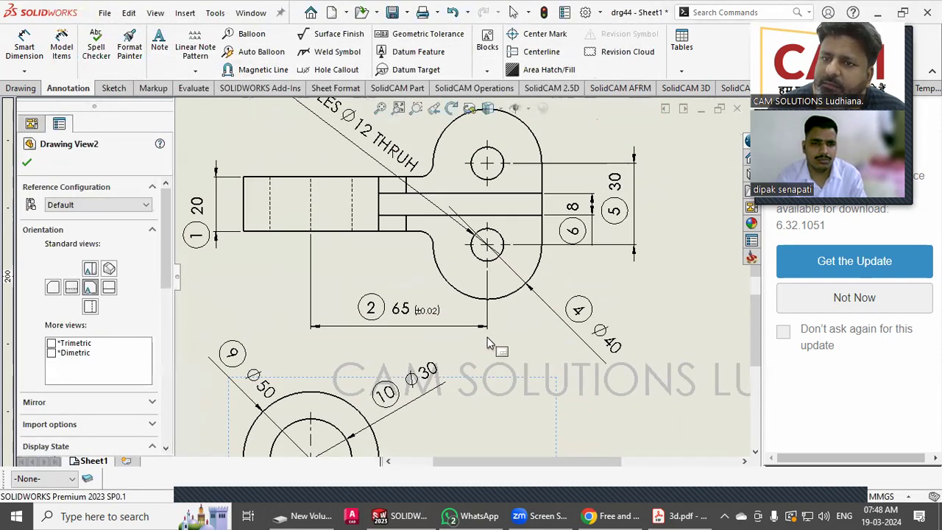
pyautogui.scroll(5, 487, 337)
pyautogui.keyDown('ctrl'); pyautogui.moveTo(445, 270); pyautogui.dragTo(417, 311, button='middle'); pyautogui.keyUp('ctrl')
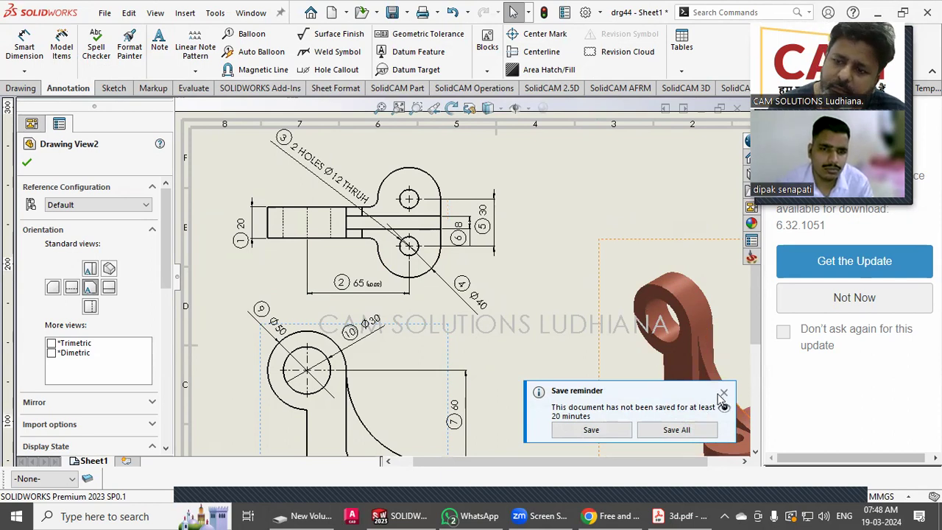
pyautogui.click(724, 390)
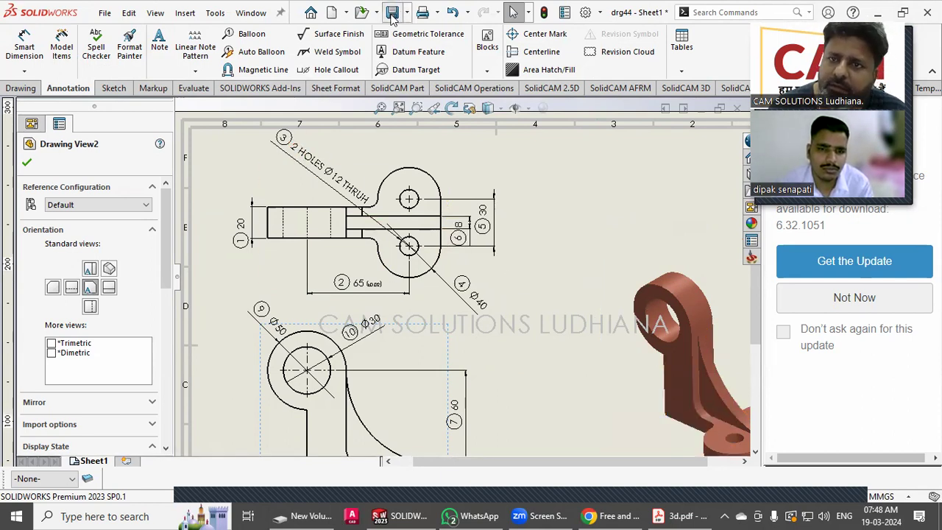
pyautogui.click(393, 13)
pyautogui.click(279, 213)
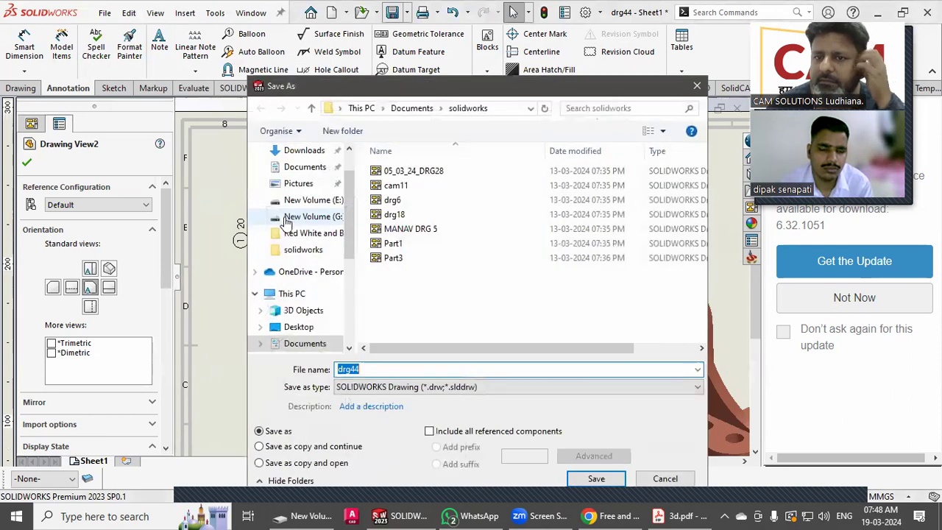
pyautogui.click(598, 479)
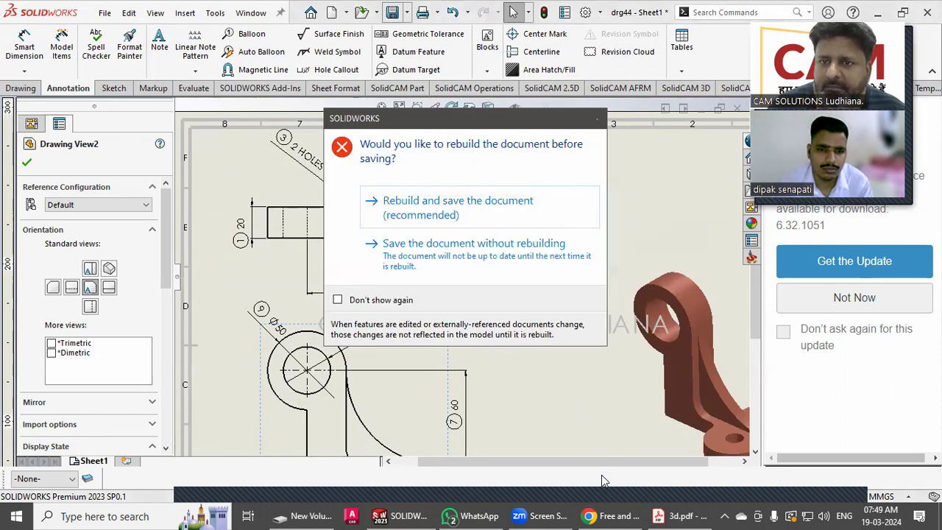
pyautogui.click(495, 219)
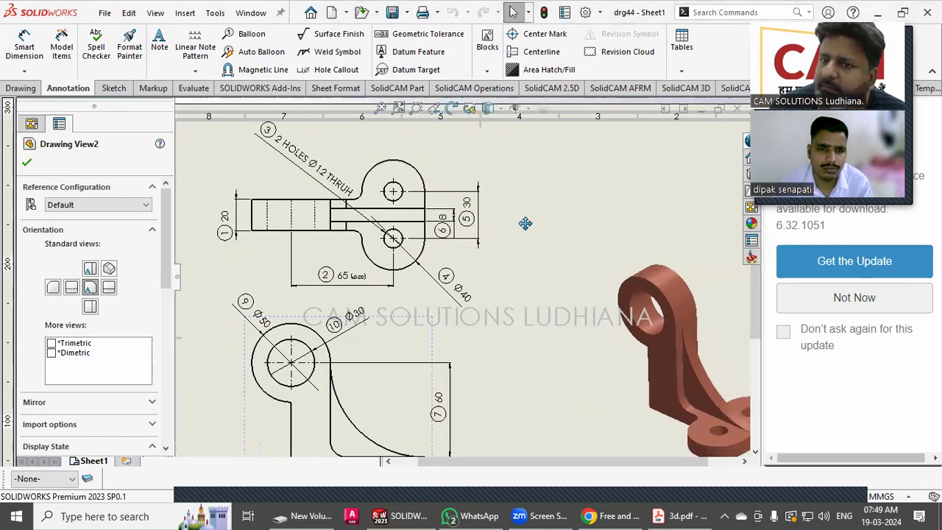
# Step: Add a hole callout to the upper hole of the top view, placing its text above and to the right of the lobe
pyautogui.moveTo(521, 228); pyautogui.dragTo(548, 273, button='middle')
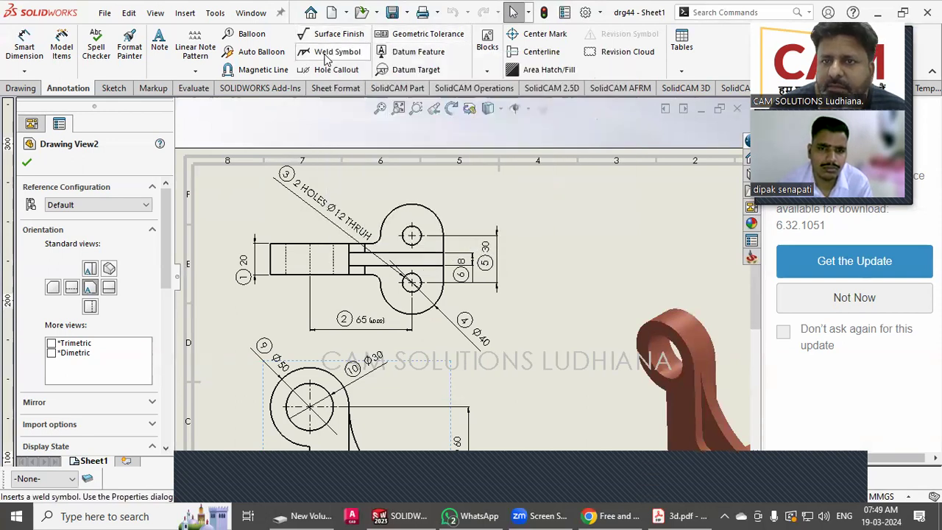
pyautogui.click(309, 73)
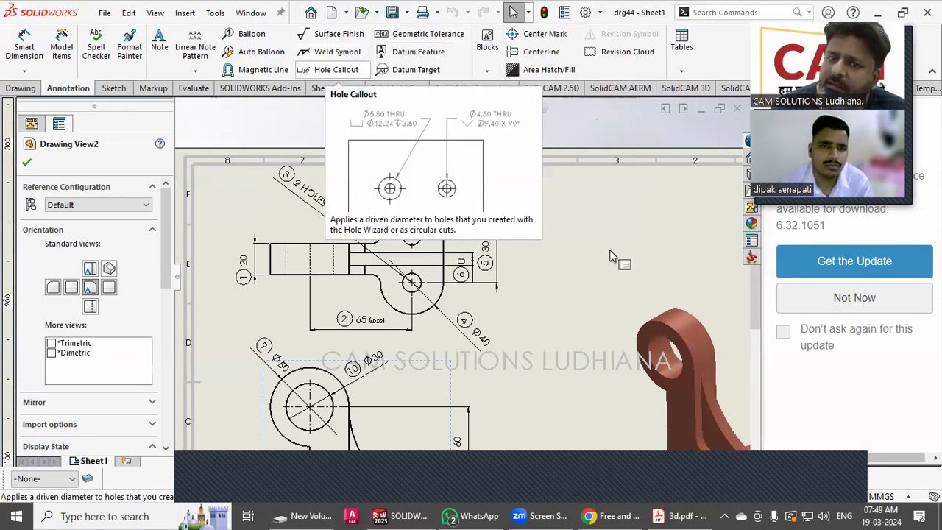
pyautogui.press('Escape')
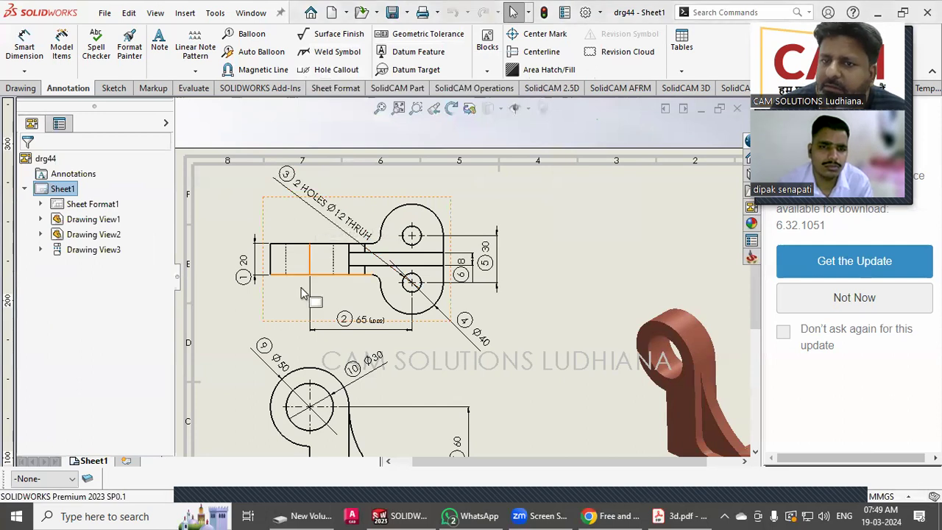
pyautogui.scroll(-2, 419, 202)
pyautogui.click(331, 69)
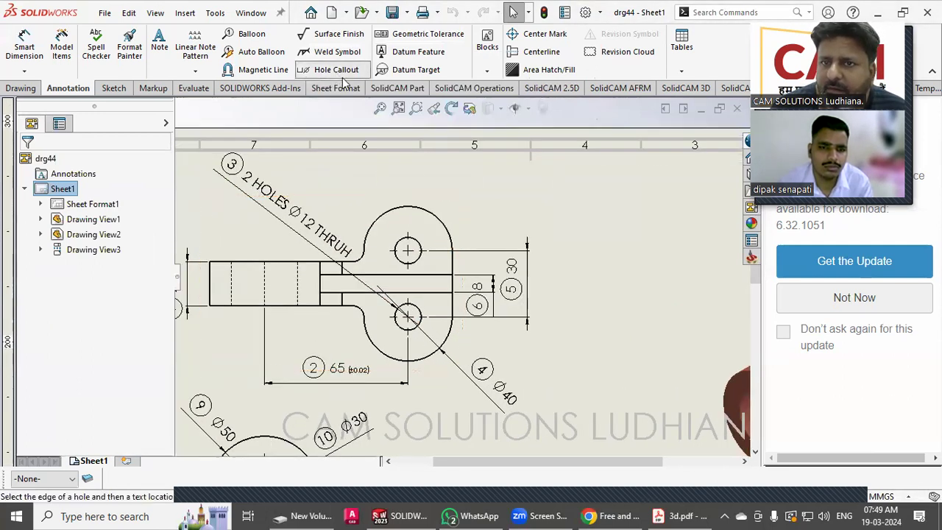
pyautogui.click(417, 243)
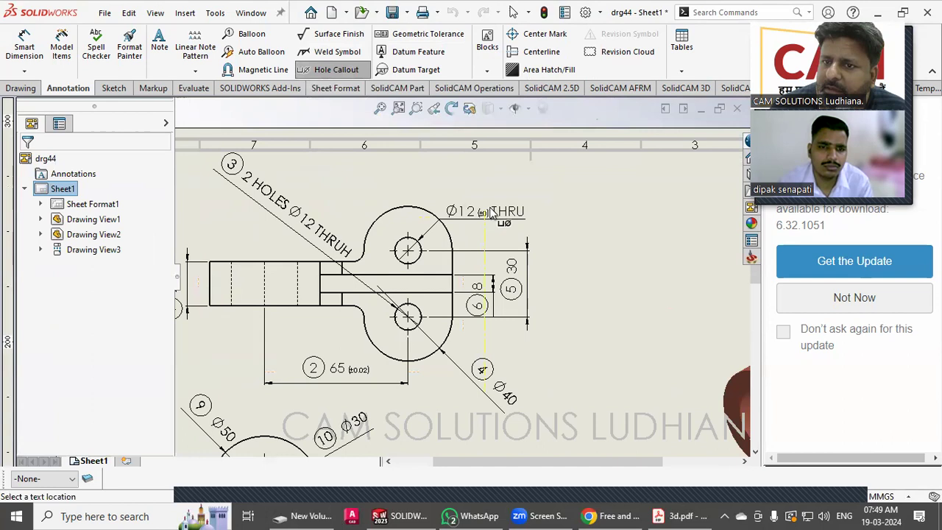
pyautogui.click(504, 206)
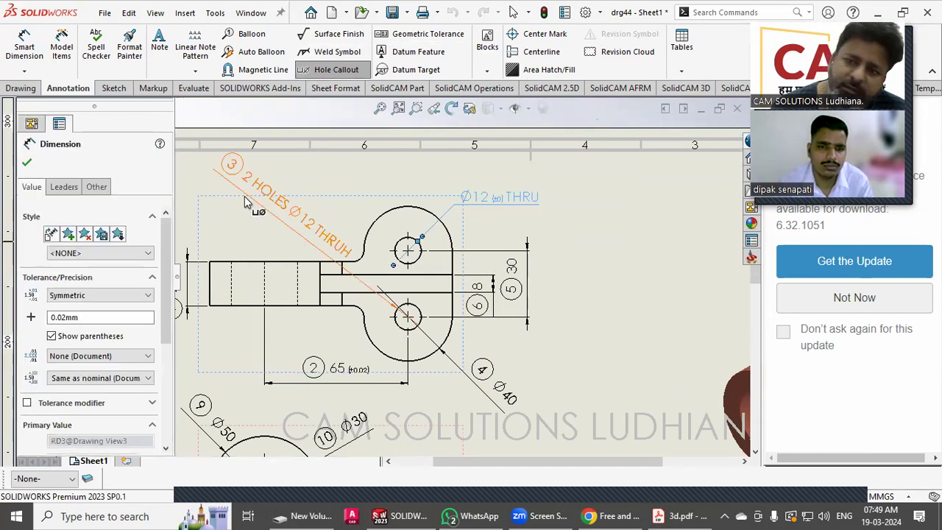
pyautogui.click(28, 163)
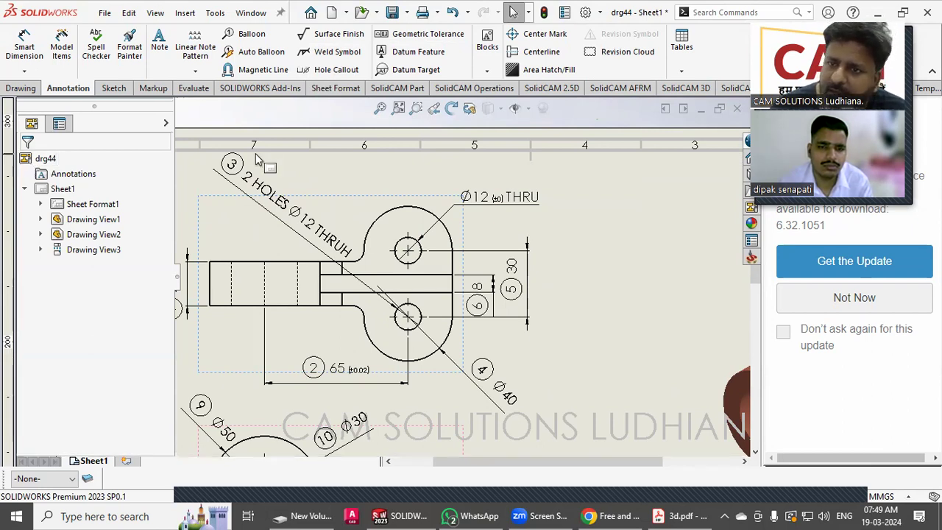
# Step: Set the upper hole callout's unit precision to None and its tolerance precision to two decimals (.12)
pyautogui.scroll(-4, 475, 247)
pyautogui.scroll(-1, 538, 228)
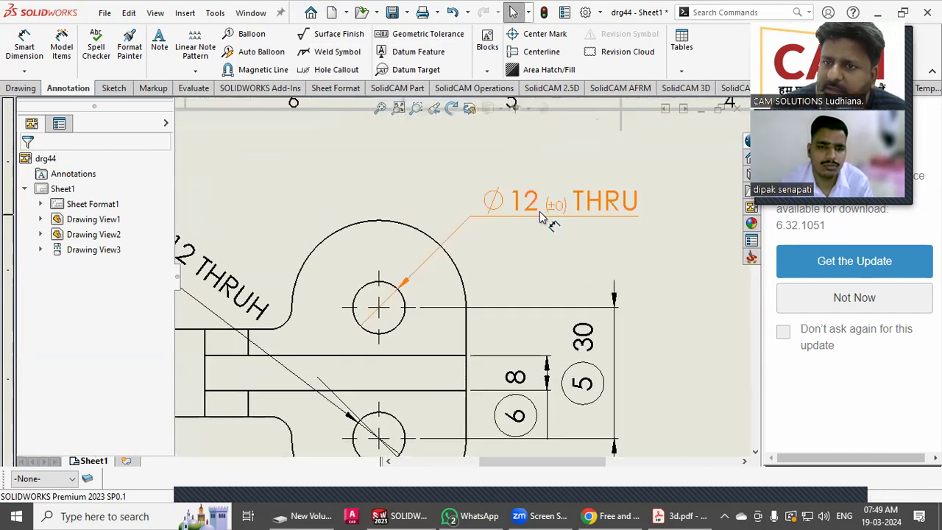
pyautogui.click(541, 208)
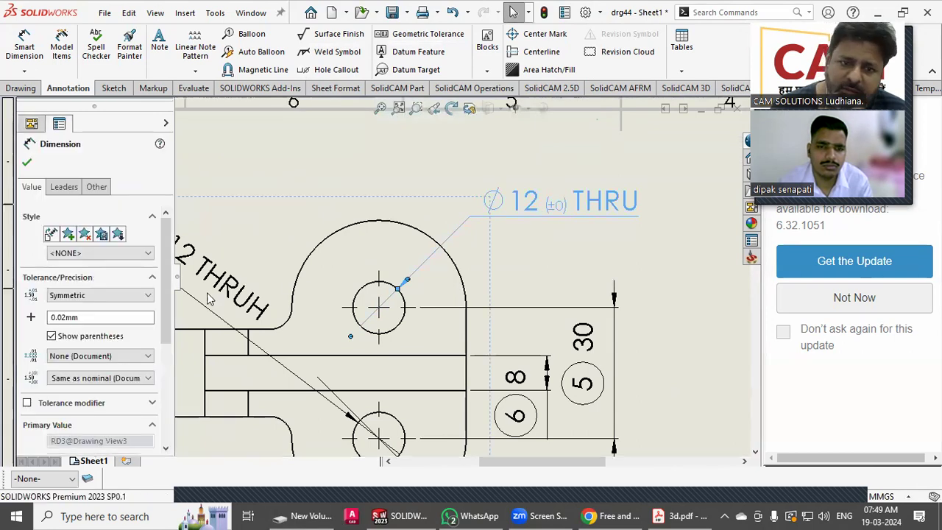
pyautogui.click(96, 315)
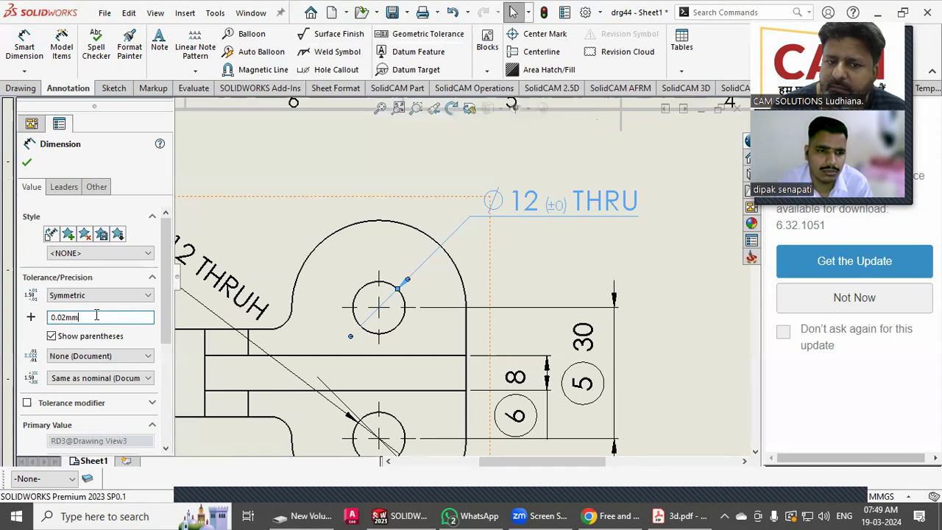
pyautogui.click(114, 356)
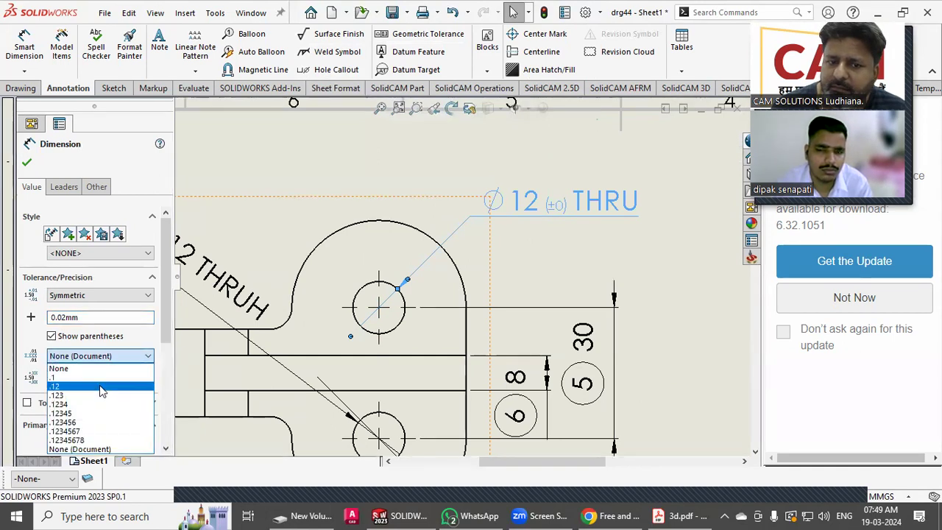
pyautogui.click(99, 386)
pyautogui.click(89, 381)
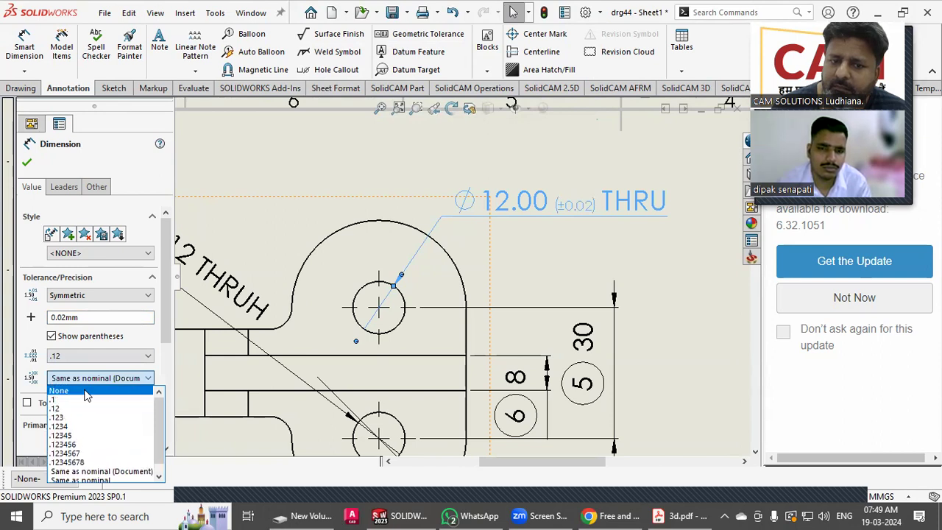
pyautogui.click(86, 391)
pyautogui.click(84, 383)
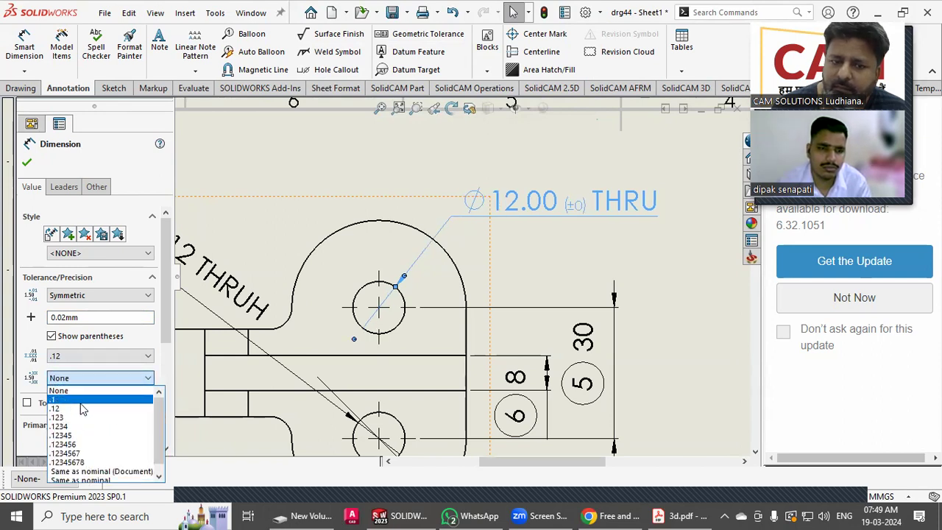
pyautogui.click(81, 419)
pyautogui.click(98, 356)
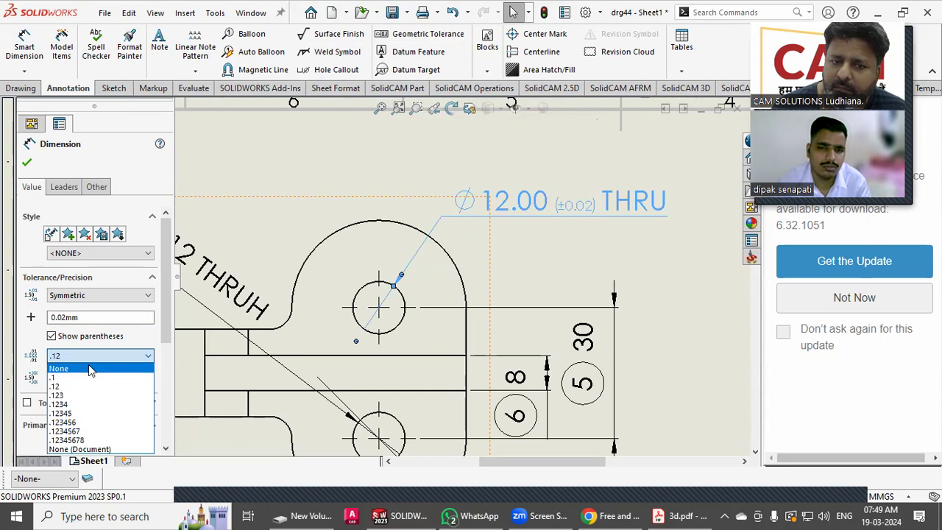
pyautogui.click(88, 364)
# Step: Set the upper hole callout's symmetric tolerance to 0.01 mm
pyautogui.click(64, 317)
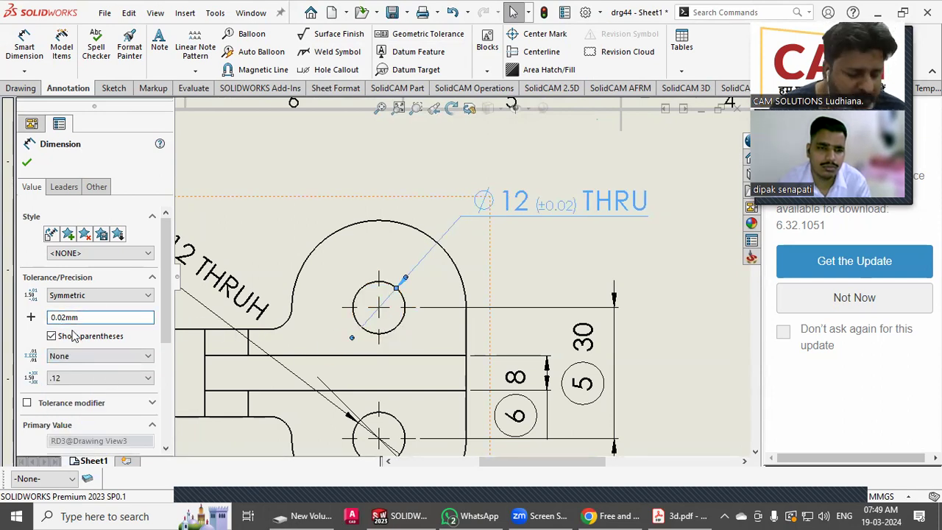
pyautogui.write('1')
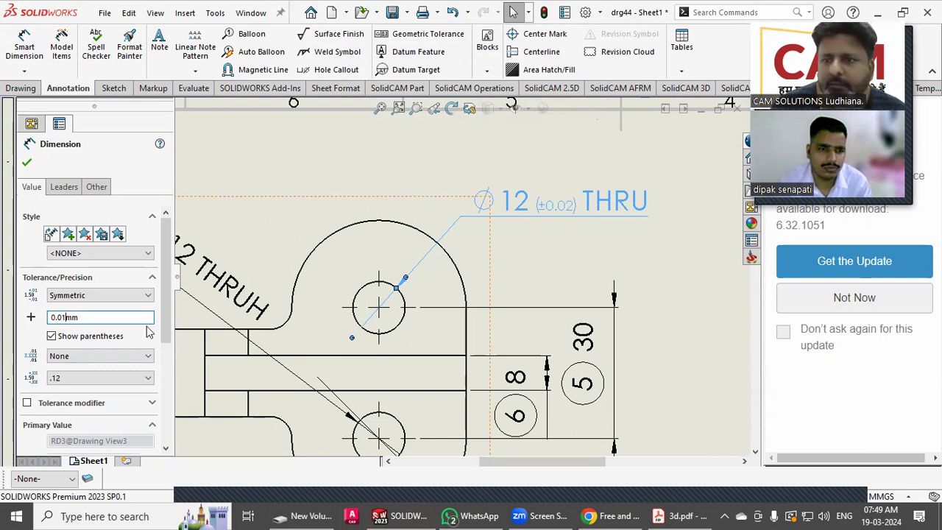
pyautogui.click(286, 254)
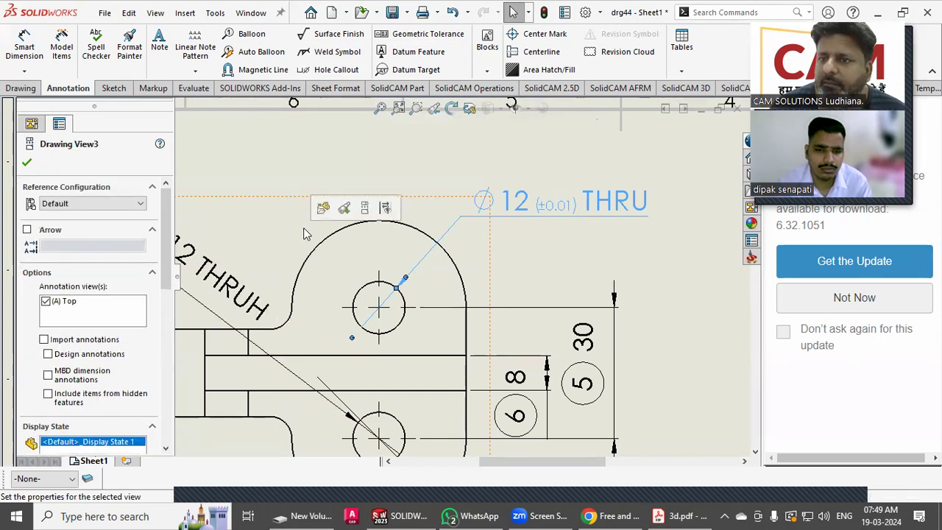
pyautogui.scroll(1, 526, 258)
pyautogui.moveTo(518, 252)
pyautogui.mouseDown(button='middle')
pyautogui.moveTo(555, 212)
pyautogui.moveTo(659, 237)
pyautogui.moveTo(637, 230)
pyautogui.mouseUp(button='middle')
pyautogui.scroll(1, 562, 223)
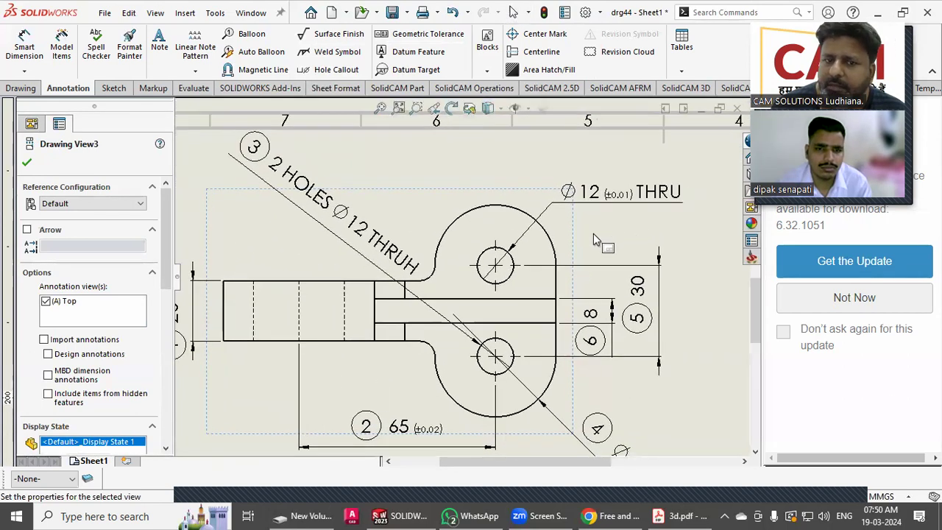
pyautogui.click(26, 163)
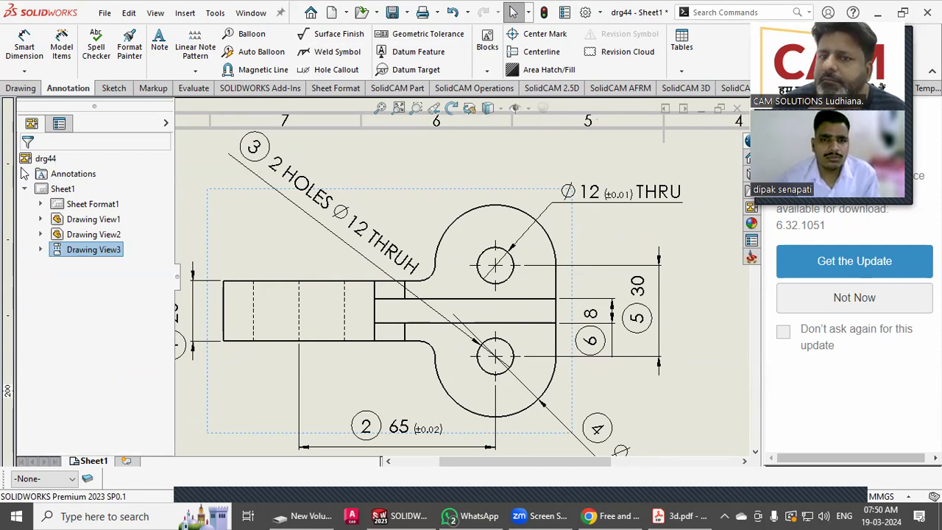
pyautogui.scroll(1, 485, 235)
pyautogui.moveTo(505, 296)
pyautogui.mouseDown(button='middle')
pyautogui.moveTo(484, 242)
pyautogui.moveTo(565, 208)
pyautogui.moveTo(568, 180)
pyautogui.moveTo(495, 171)
pyautogui.mouseUp(button='middle')
pyautogui.moveTo(545, 259)
pyautogui.mouseDown(button='middle')
pyautogui.moveTo(568, 203)
pyautogui.moveTo(563, 209)
pyautogui.mouseUp(button='middle')
pyautogui.click(570, 247)
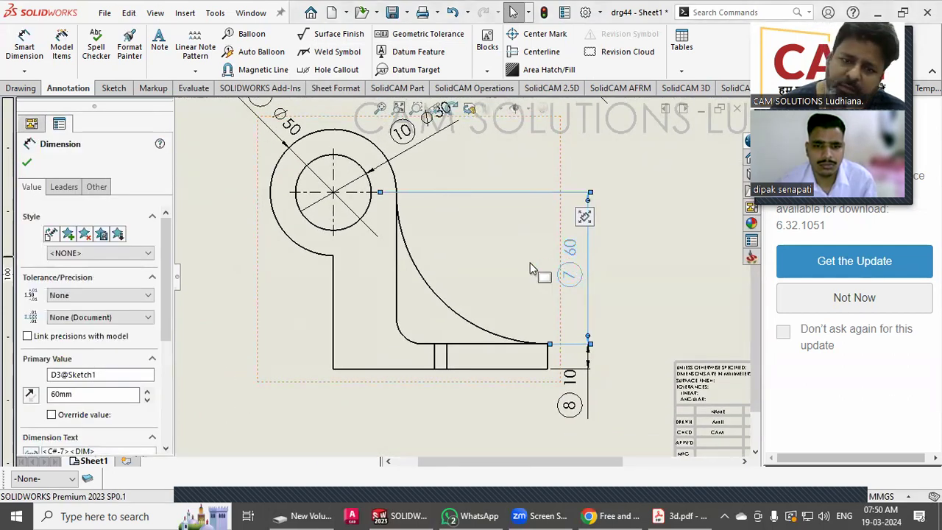
pyautogui.click(26, 162)
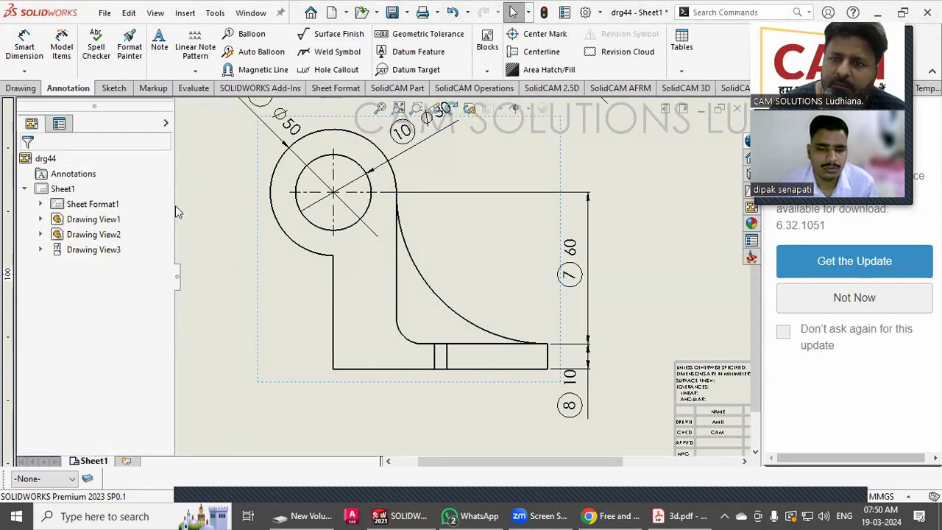
# Step: Insert a plus/minus symbol before the value of the top view's 20 mm arm width dimension
pyautogui.moveTo(273, 270)
pyautogui.mouseDown(button='middle')
pyautogui.moveTo(229, 301)
pyautogui.moveTo(198, 373)
pyautogui.moveTo(375, 351)
pyautogui.moveTo(298, 458)
pyautogui.mouseUp(button='middle')
pyautogui.moveTo(349, 358)
pyautogui.mouseDown(button='middle')
pyautogui.moveTo(593, 360)
pyautogui.moveTo(497, 383)
pyautogui.mouseUp(button='middle')
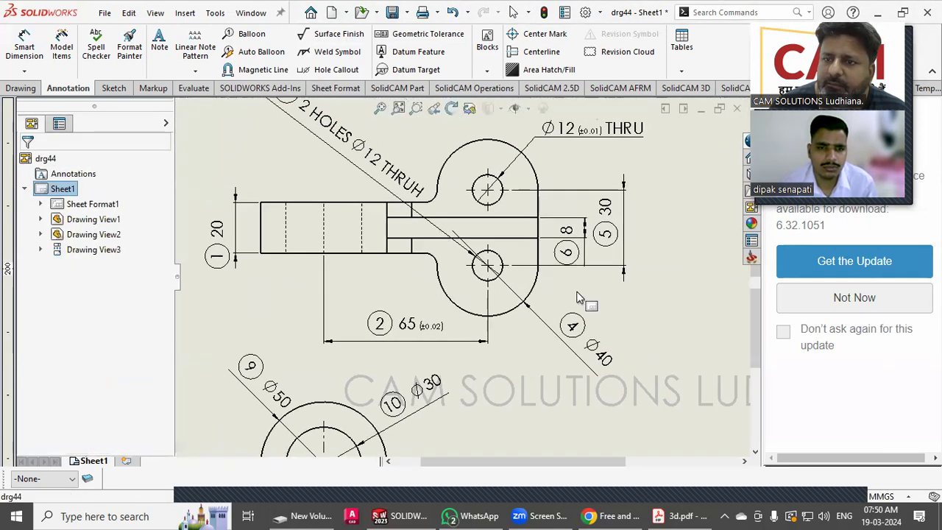
pyautogui.scroll(-1, 588, 241)
pyautogui.scroll(2, 580, 244)
pyautogui.moveTo(581, 244); pyautogui.dragTo(668, 257, button='middle')
pyautogui.scroll(-1, 346, 256)
pyautogui.moveTo(328, 229)
pyautogui.mouseDown(button='middle')
pyautogui.moveTo(342, 223)
pyautogui.moveTo(343, 234)
pyautogui.mouseUp(button='middle')
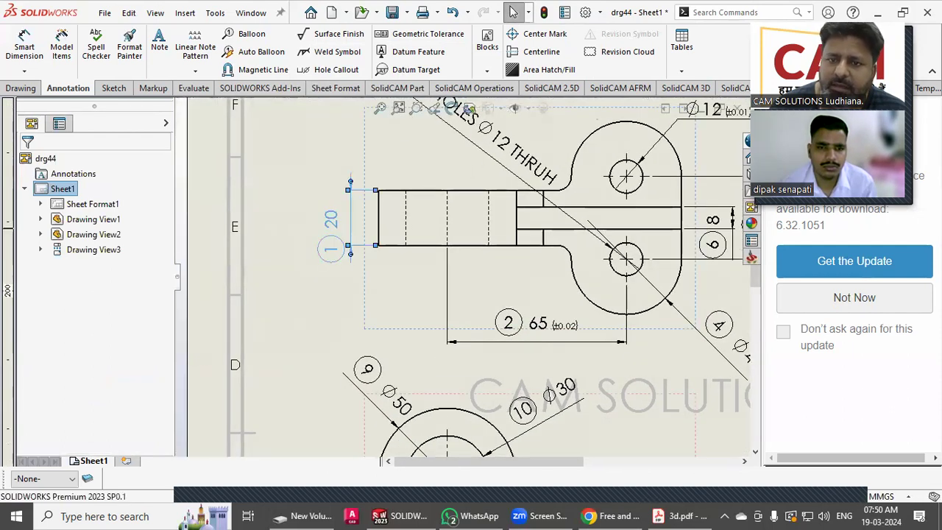
pyautogui.click(334, 233)
pyautogui.moveTo(163, 280); pyautogui.dragTo(165, 388)
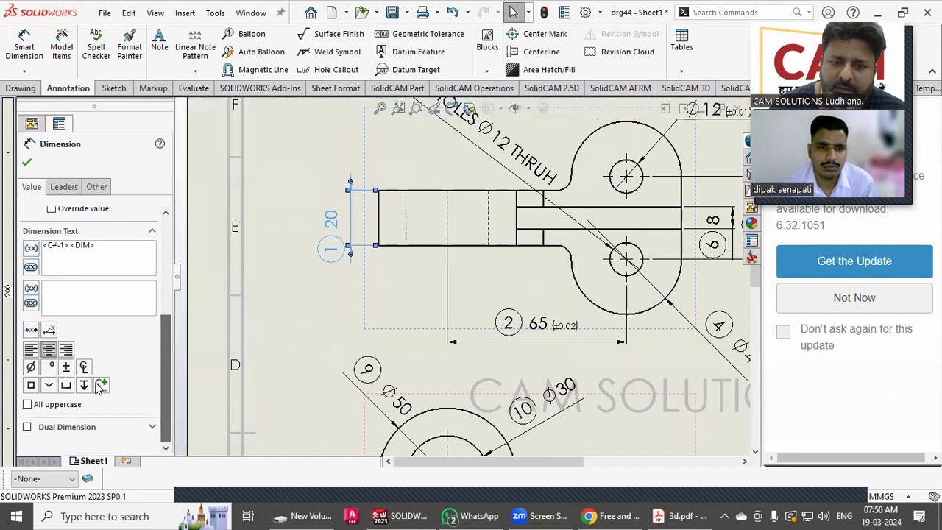
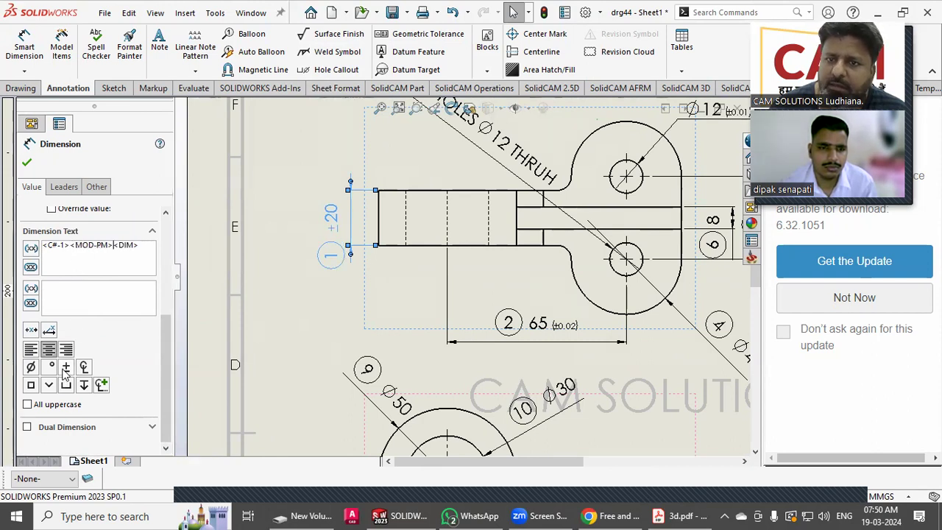
pyautogui.click(27, 162)
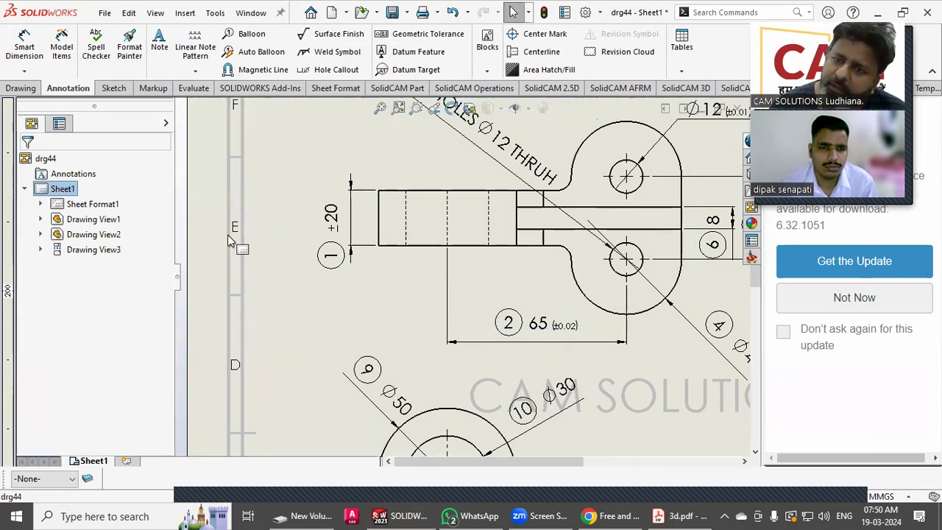
# Step: Place a triple-triangle surface finish symbol on the upper edge of the base in the front view
pyautogui.moveTo(433, 322); pyautogui.dragTo(387, 263, button='middle')
pyautogui.scroll(3, 390, 271)
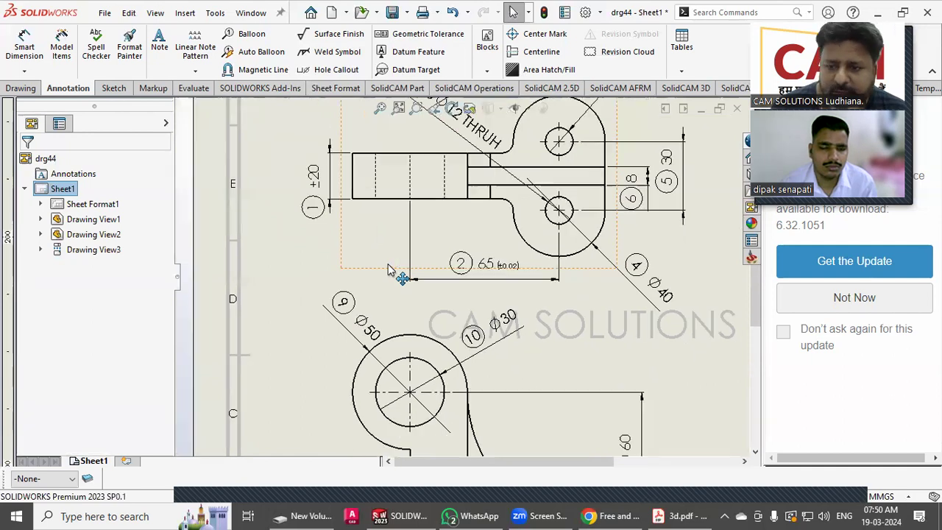
pyautogui.moveTo(407, 290)
pyautogui.mouseDown(button='middle')
pyautogui.moveTo(395, 286)
pyautogui.moveTo(358, 313)
pyautogui.moveTo(349, 363)
pyautogui.mouseUp(button='middle')
pyautogui.scroll(1, 395, 306)
pyautogui.scroll(-1, 358, 298)
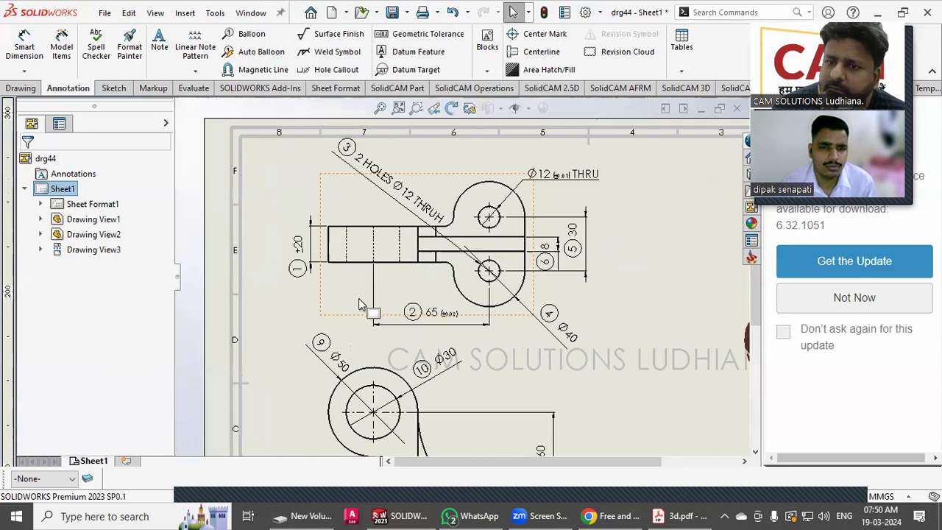
pyautogui.moveTo(359, 305); pyautogui.dragTo(360, 270, button='middle')
pyautogui.moveTo(450, 334)
pyautogui.mouseDown(button='middle')
pyautogui.moveTo(435, 309)
pyautogui.moveTo(422, 211)
pyautogui.mouseUp(button='middle')
pyautogui.scroll(-2, 439, 370)
pyautogui.scroll(-2, 423, 356)
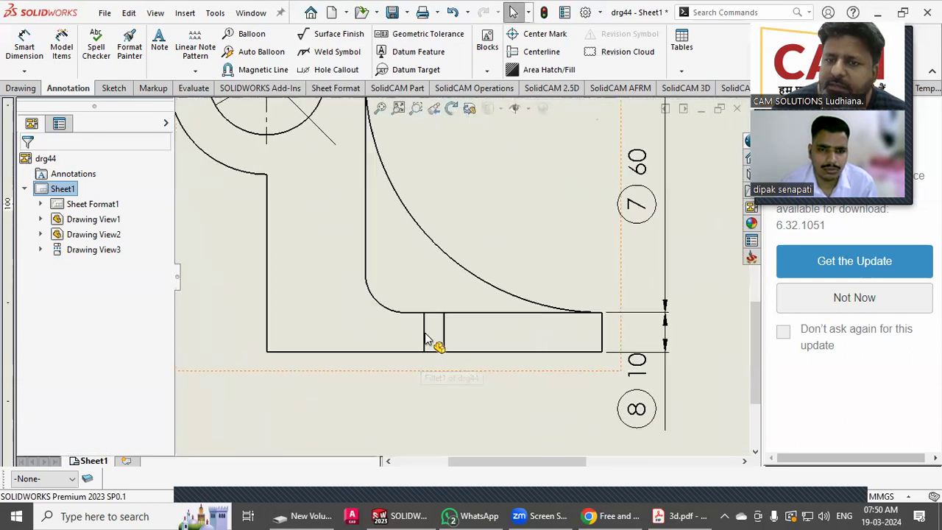
pyautogui.click(330, 40)
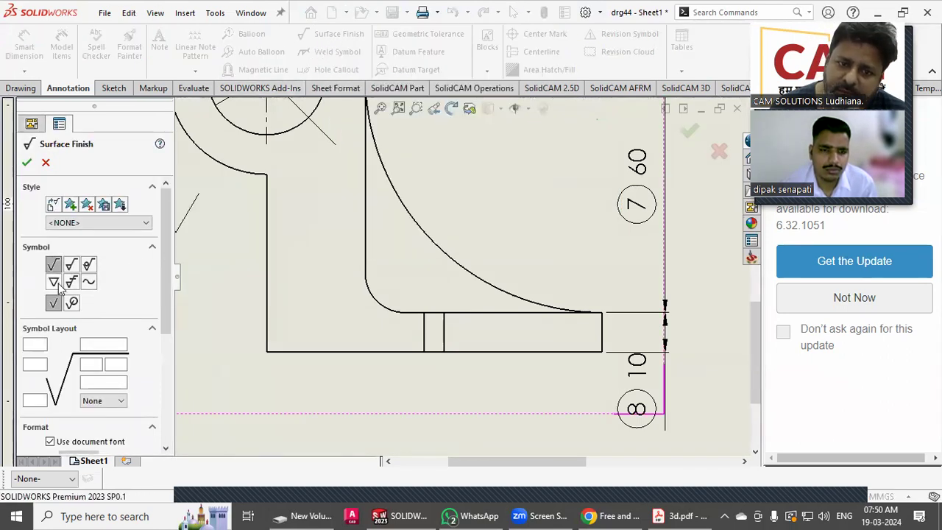
pyautogui.click(54, 282)
pyautogui.click(89, 302)
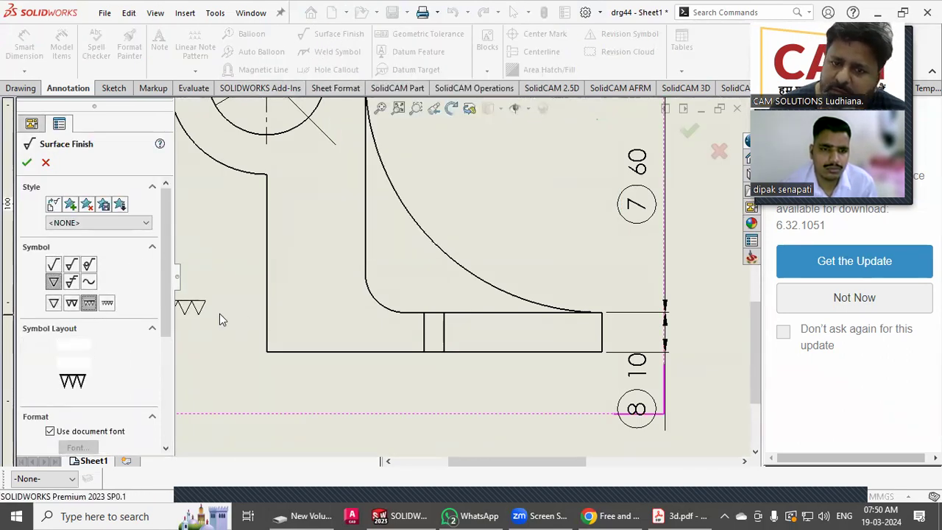
pyautogui.click(473, 316)
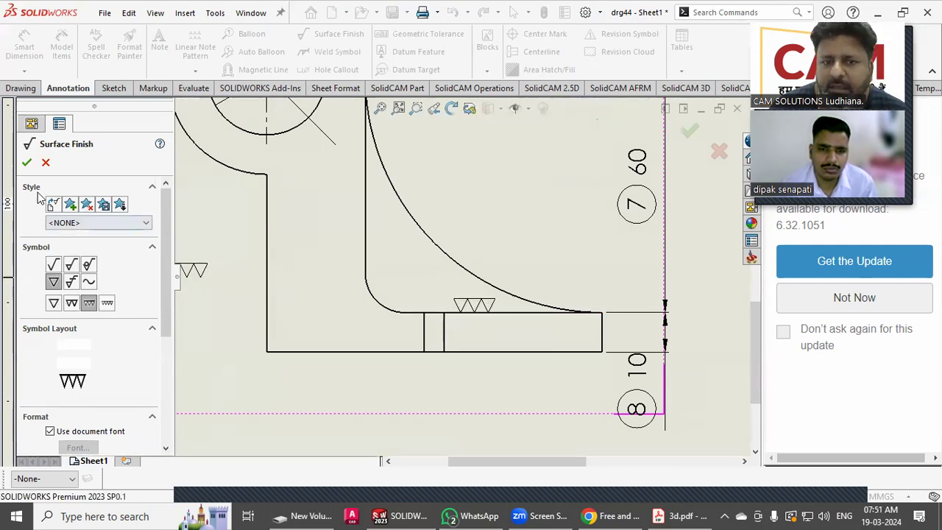
pyautogui.click(27, 163)
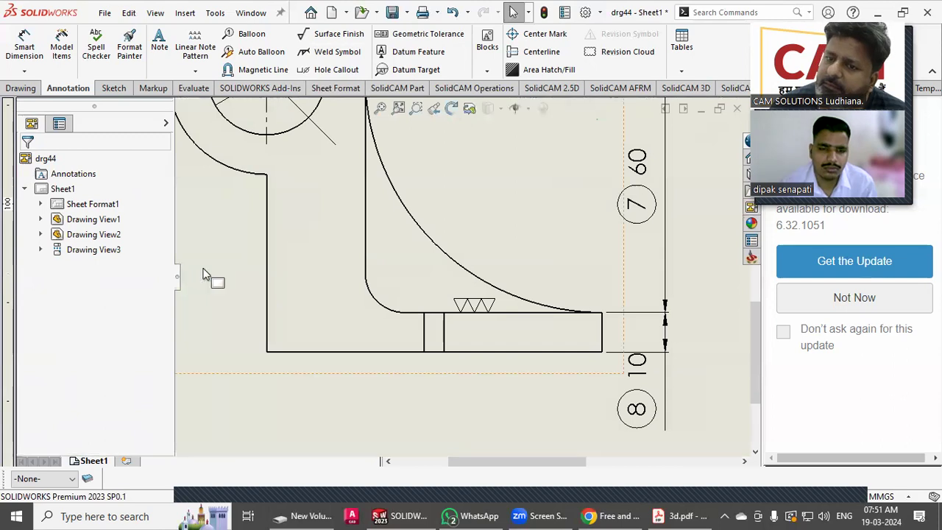
# Step: Place a double-triangle surface finish symbol on the upper edge of the arm in the top view
pyautogui.scroll(4, 206, 287)
pyautogui.scroll(1, 212, 307)
pyautogui.scroll(-2, 214, 305)
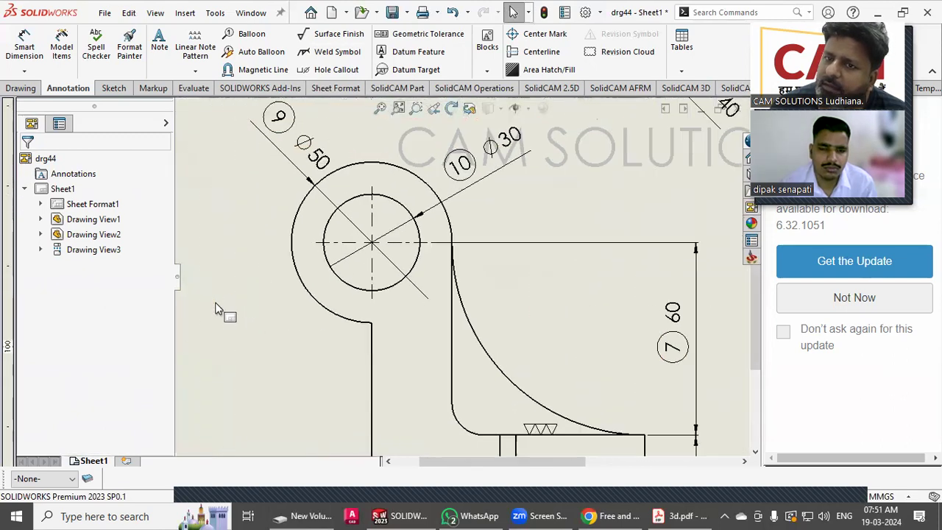
pyautogui.scroll(3, 228, 300)
pyautogui.moveTo(468, 282)
pyautogui.mouseDown(button='middle')
pyautogui.moveTo(410, 300)
pyautogui.moveTo(337, 410)
pyautogui.moveTo(323, 470)
pyautogui.mouseUp(button='middle')
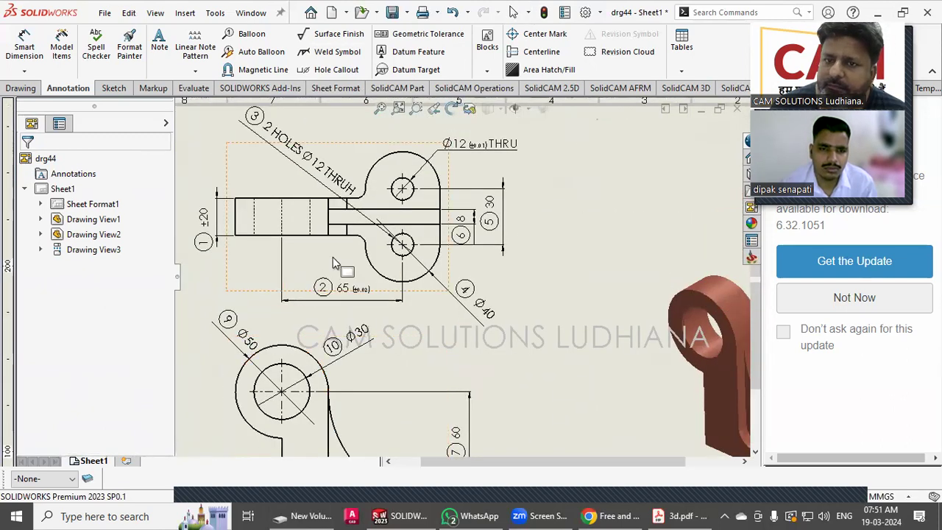
pyautogui.scroll(-1, 333, 247)
pyautogui.click(326, 38)
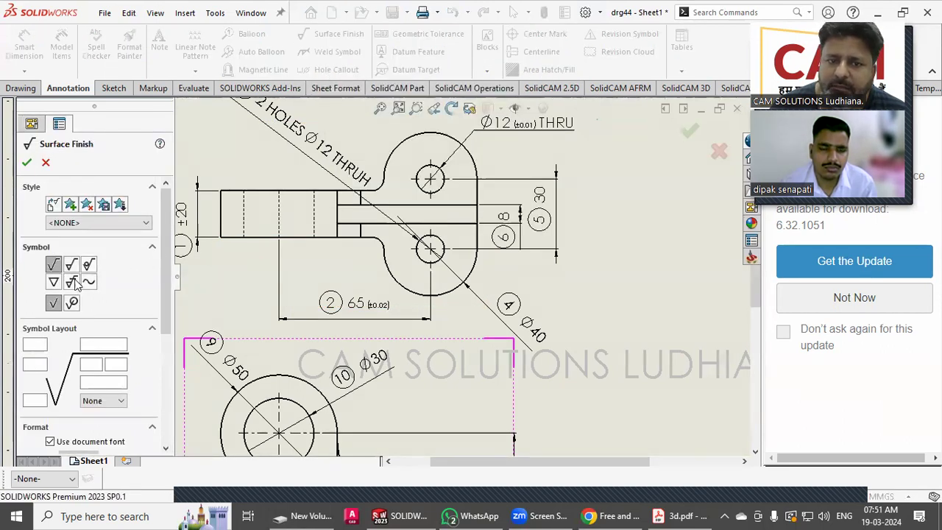
pyautogui.click(54, 283)
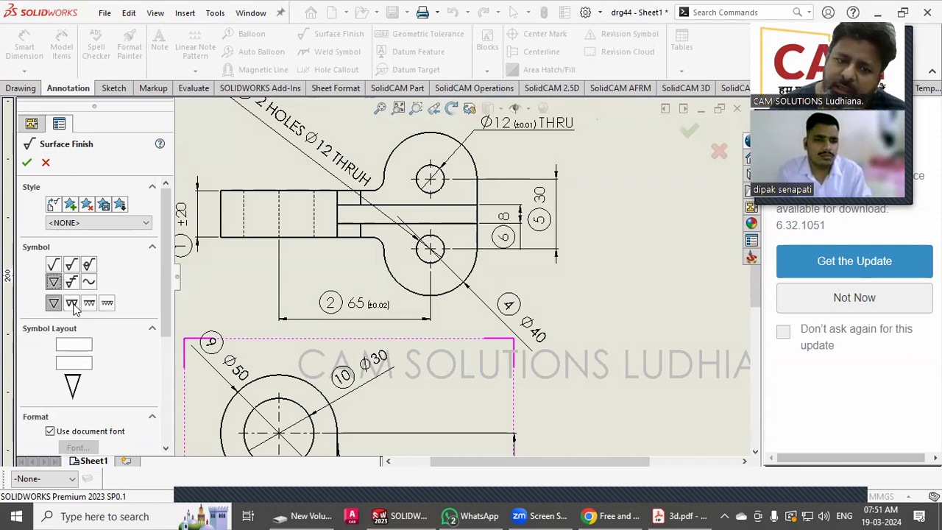
pyautogui.click(74, 307)
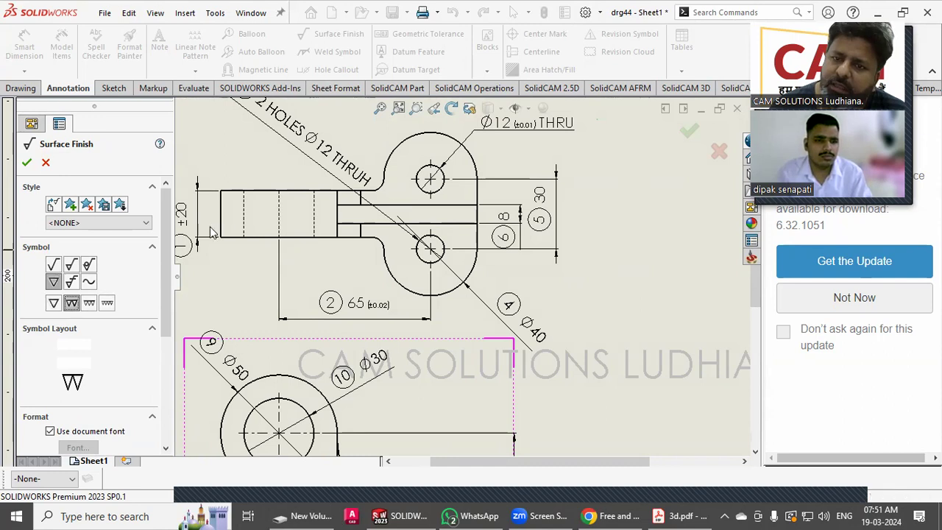
pyautogui.click(251, 194)
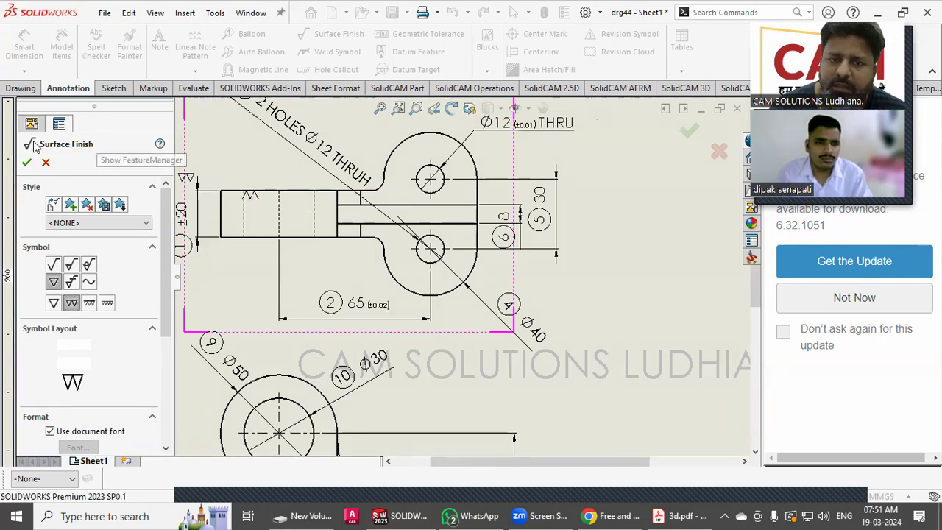
pyautogui.click(27, 164)
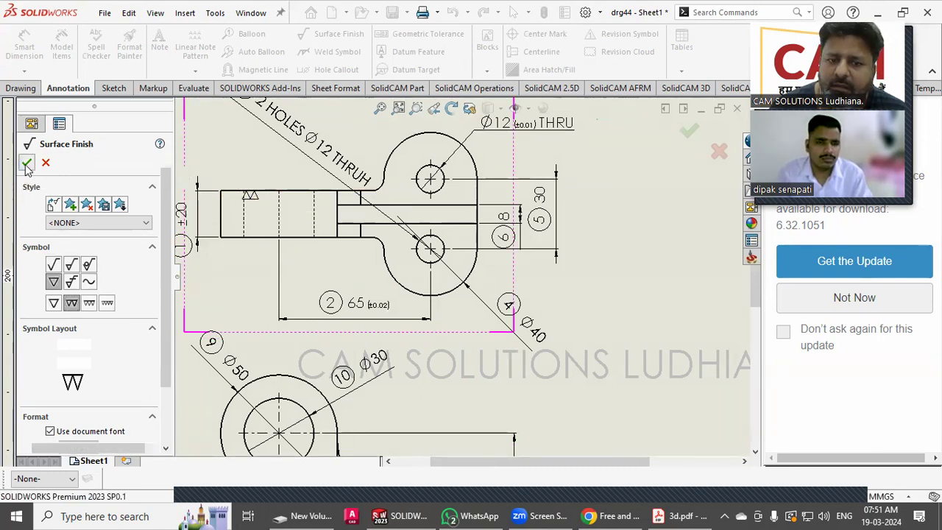
# Step: Set the angle of the arm's double-triangle surface finish symbol to 0 degrees
pyautogui.click(250, 202)
pyautogui.click(250, 195)
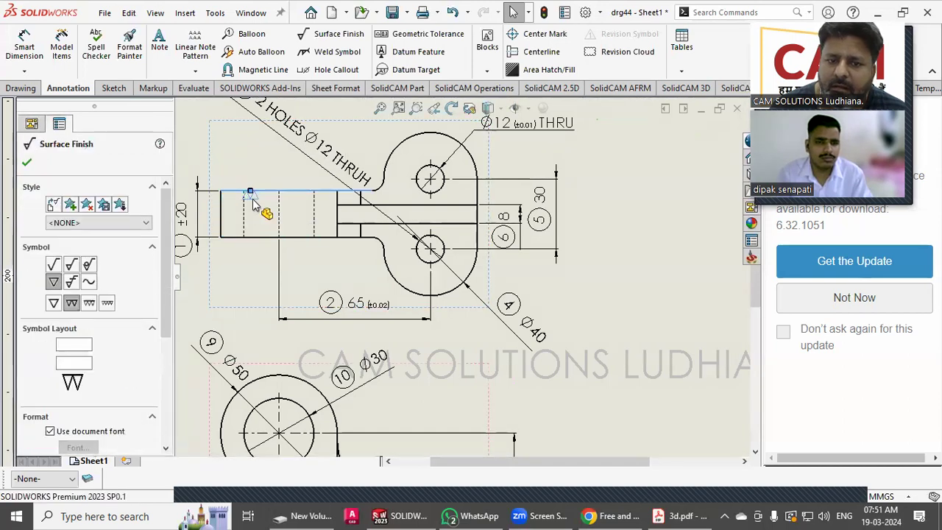
pyautogui.moveTo(166, 242); pyautogui.dragTo(158, 340)
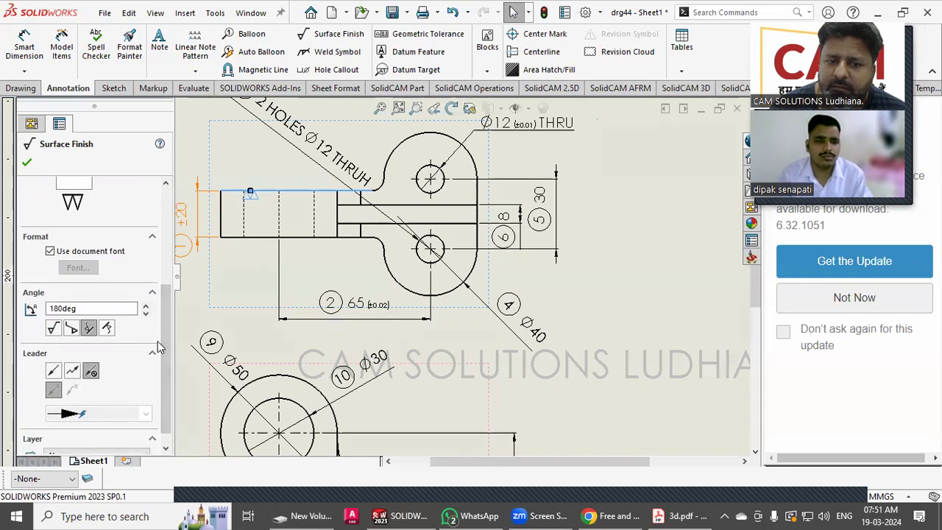
pyautogui.doubleClick(114, 309)
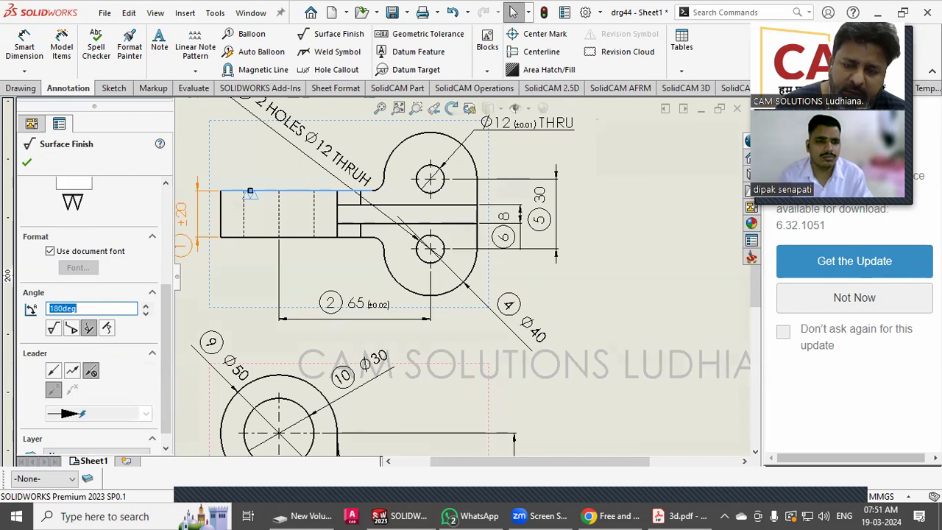
pyautogui.click(70, 327)
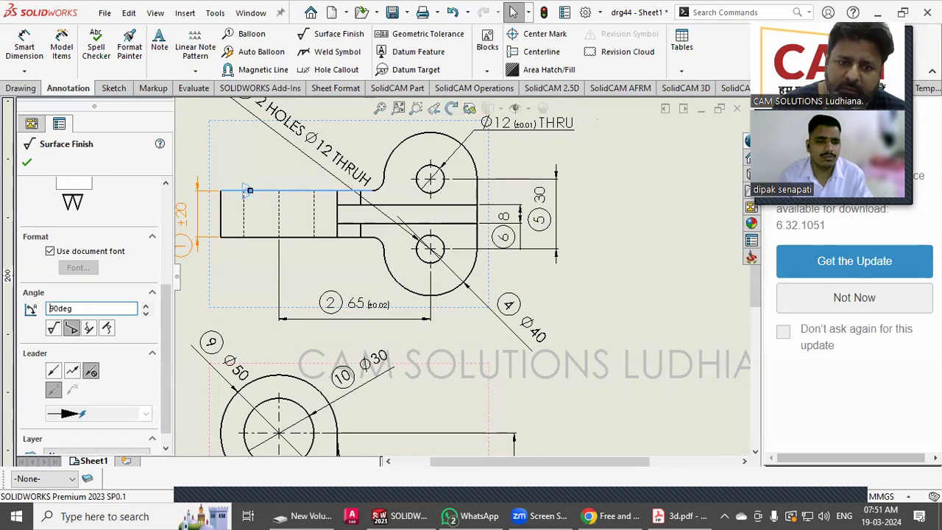
pyautogui.press('Return')
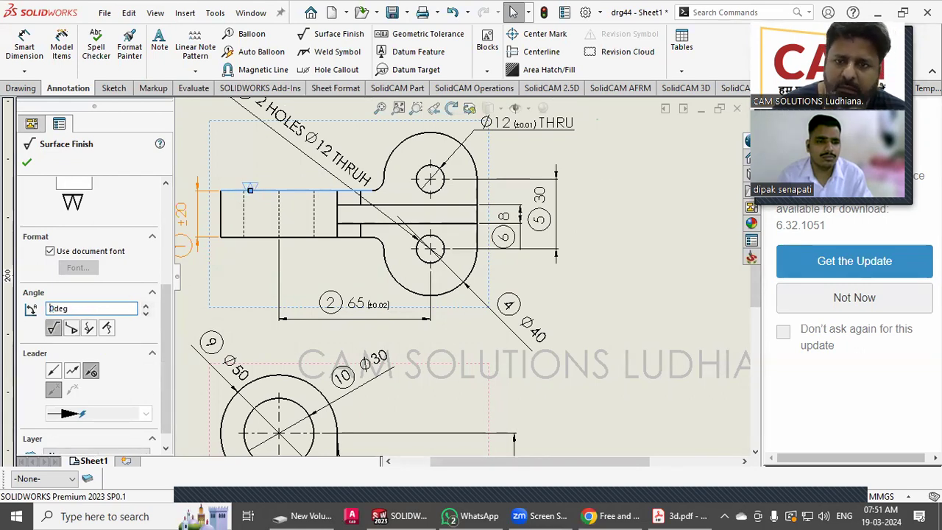
pyautogui.click(27, 161)
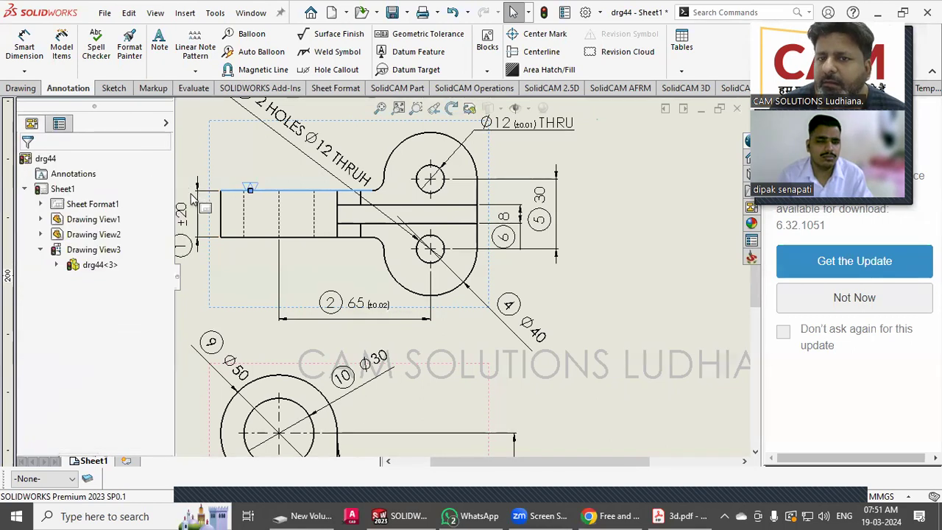
pyautogui.click(225, 287)
pyautogui.click(226, 288)
# Step: Move the top view slightly down on the sheet, closer to the front view
pyautogui.scroll(-3, 265, 298)
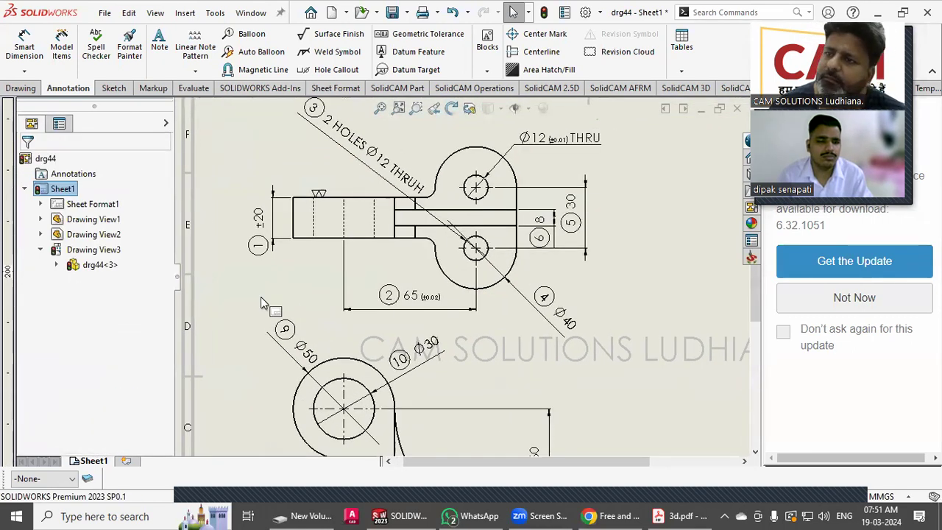
pyautogui.click(276, 291)
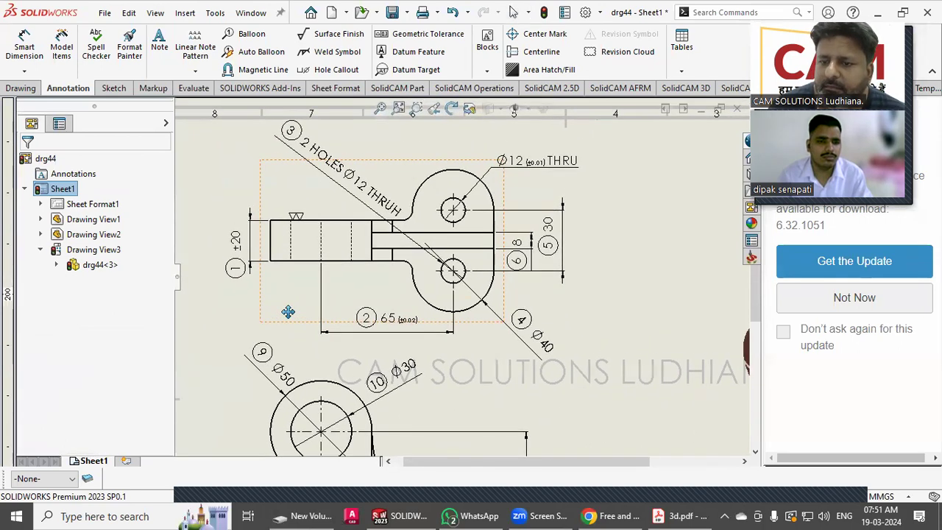
pyautogui.moveTo(274, 330)
pyautogui.mouseDown(button='middle')
pyautogui.moveTo(272, 313)
pyautogui.moveTo(287, 315)
pyautogui.mouseUp(button='middle')
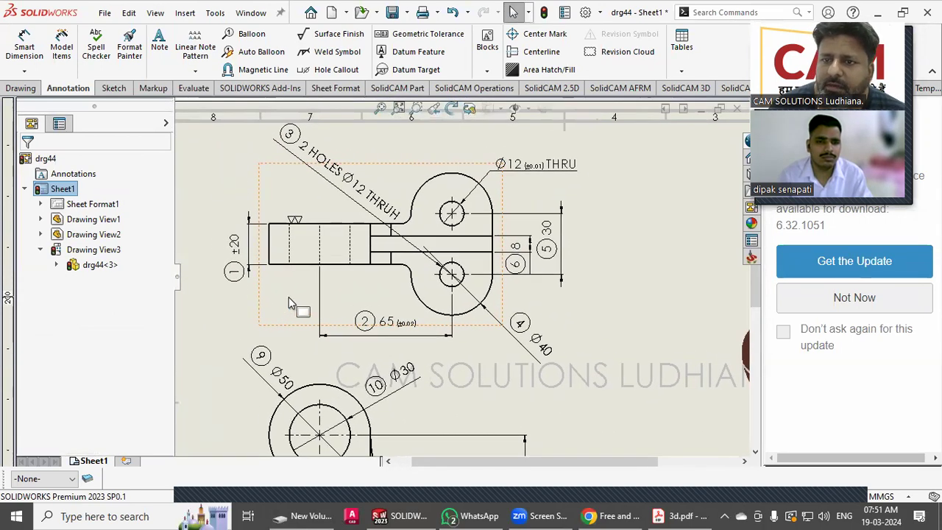
pyautogui.scroll(-1, 461, 379)
pyautogui.moveTo(456, 366)
pyautogui.mouseDown(button='middle')
pyautogui.moveTo(451, 339)
pyautogui.moveTo(449, 371)
pyautogui.moveTo(464, 392)
pyautogui.mouseUp(button='middle')
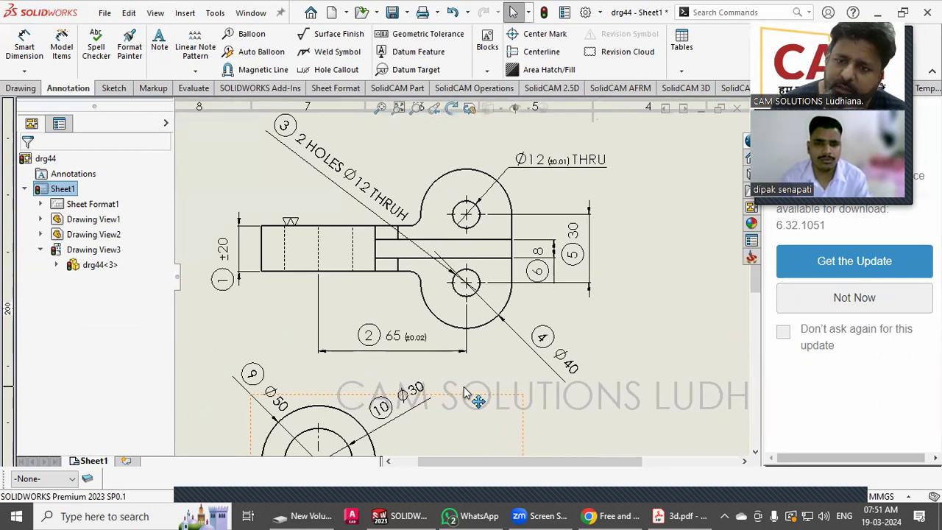
pyautogui.scroll(5, 463, 394)
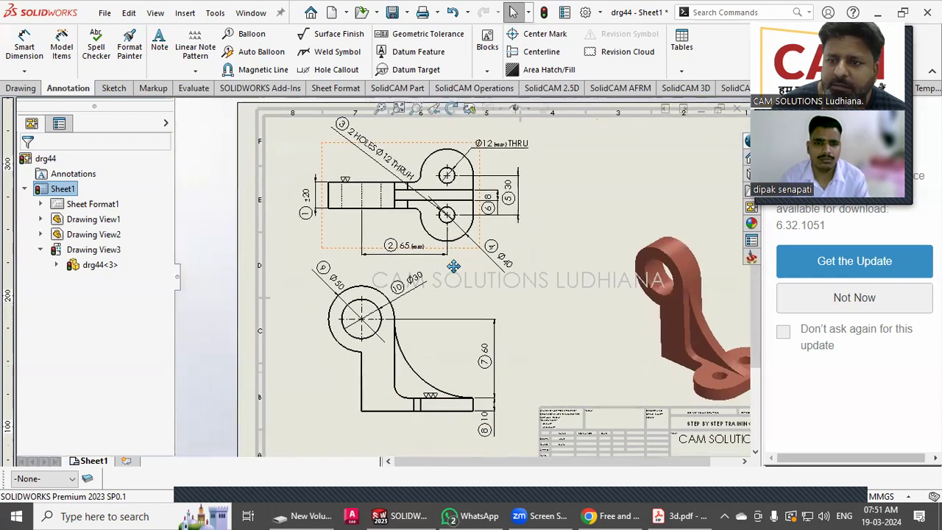
pyautogui.moveTo(437, 260); pyautogui.dragTo(462, 275, button='middle')
pyautogui.moveTo(515, 292)
pyautogui.mouseDown(button='middle')
pyautogui.moveTo(490, 283)
pyautogui.moveTo(513, 296)
pyautogui.mouseUp(button='middle')
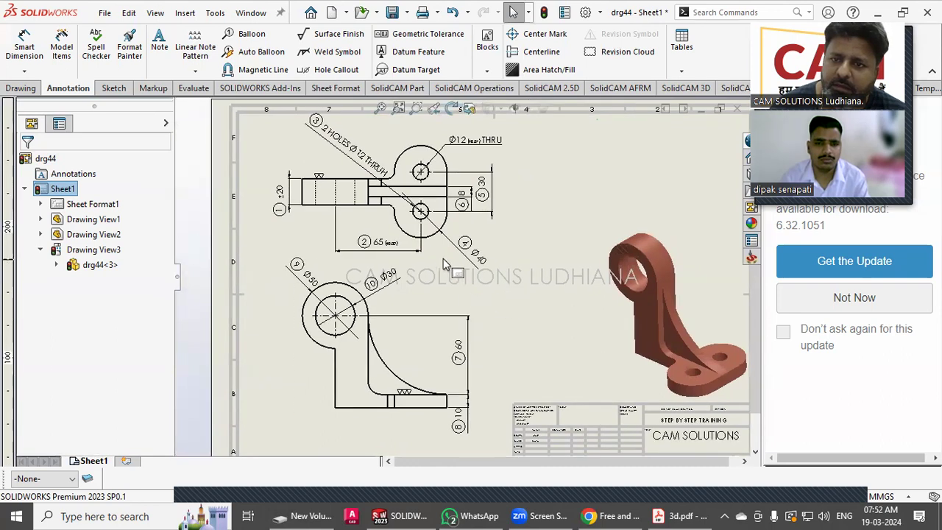
pyautogui.moveTo(439, 252); pyautogui.dragTo(441, 258)
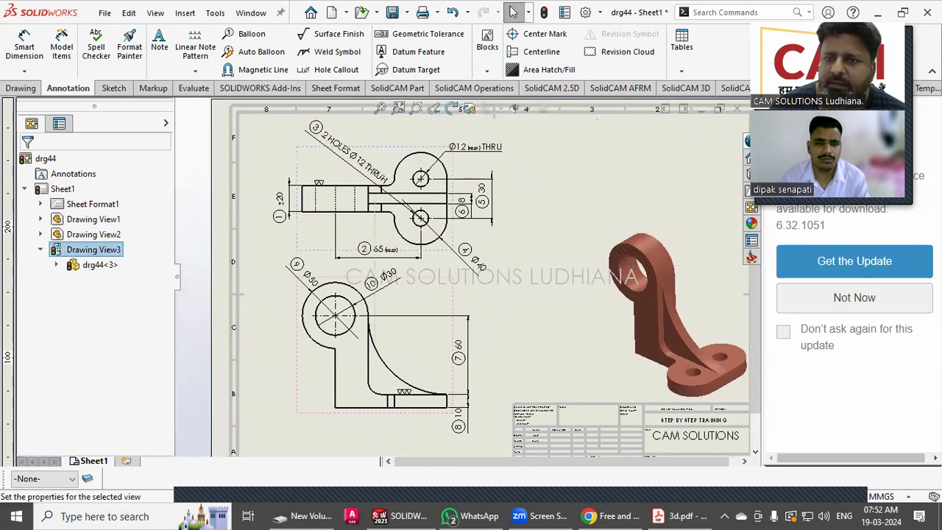
pyautogui.click(547, 299)
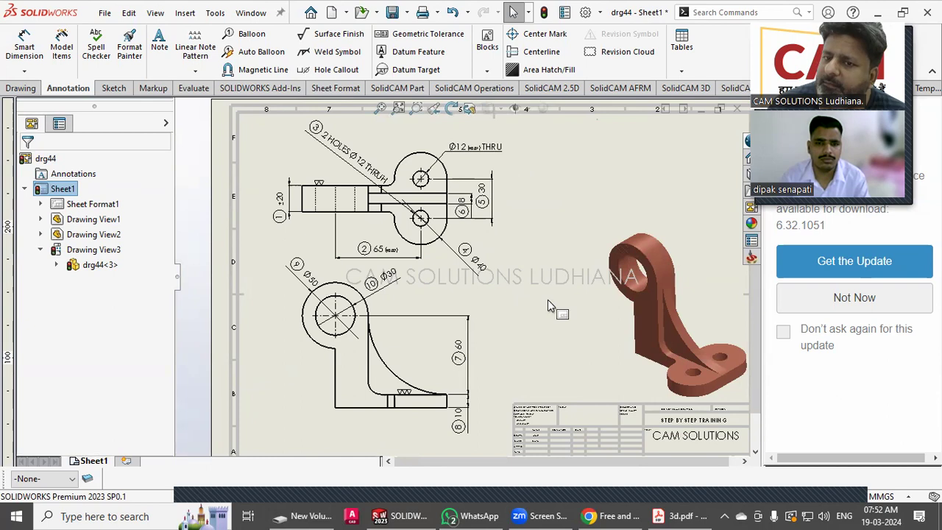